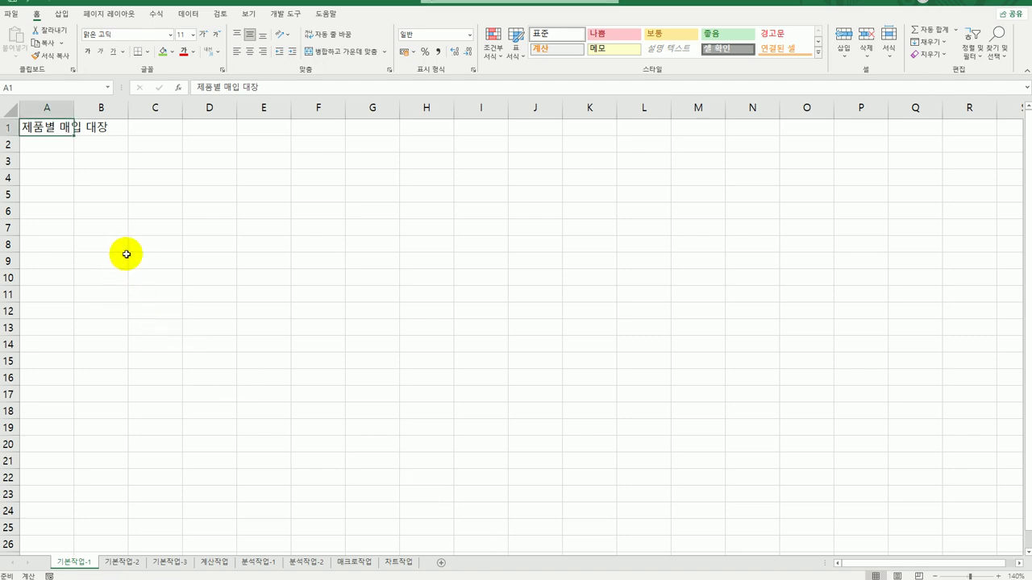
# Step: On the 기본작업-2 sheet, merge and center the title across B1:H1
pyautogui.moveTo(48, 164); pyautogui.dragTo(322, 327)
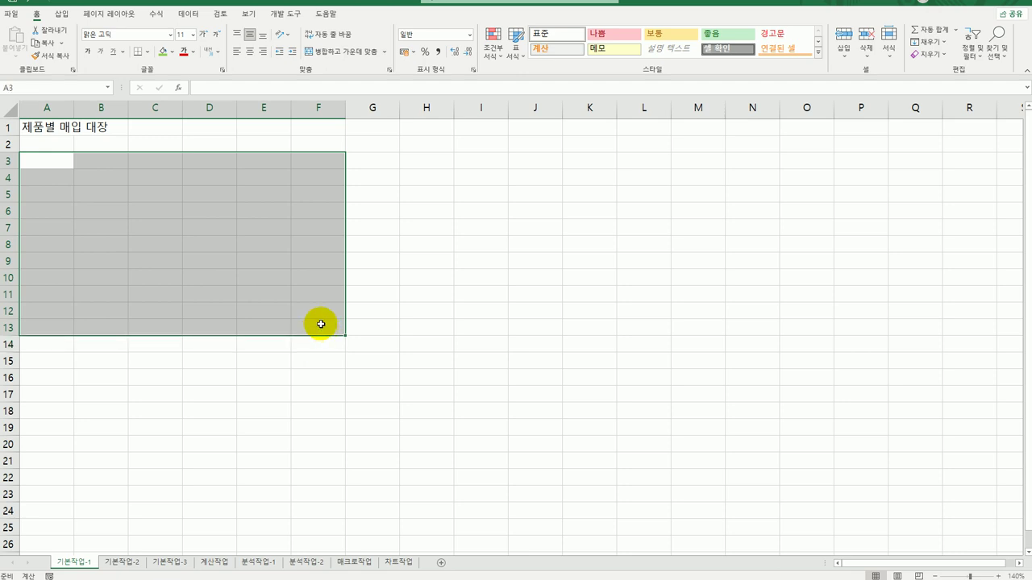
pyautogui.click(137, 563)
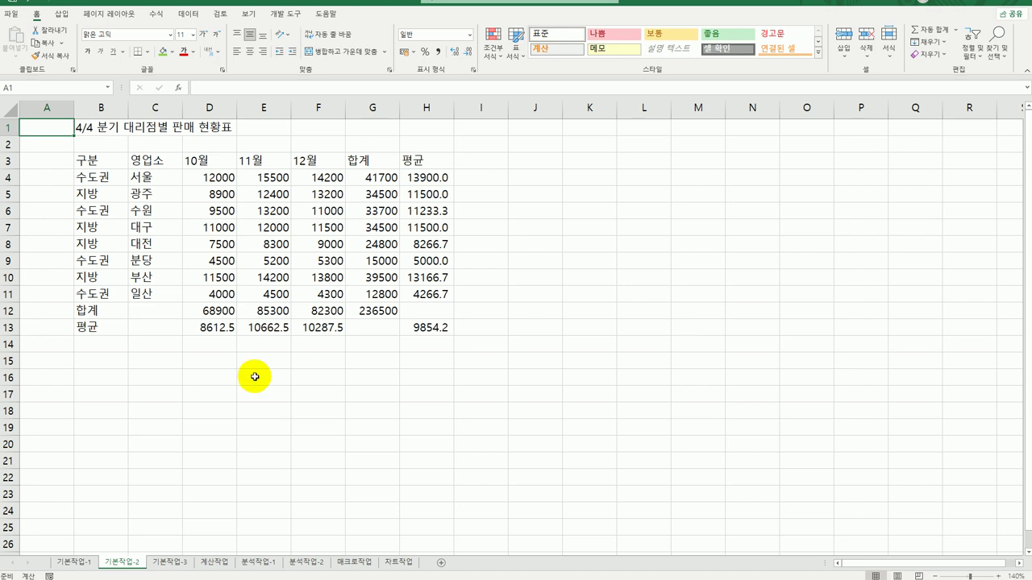
pyautogui.moveTo(104, 126); pyautogui.dragTo(407, 118)
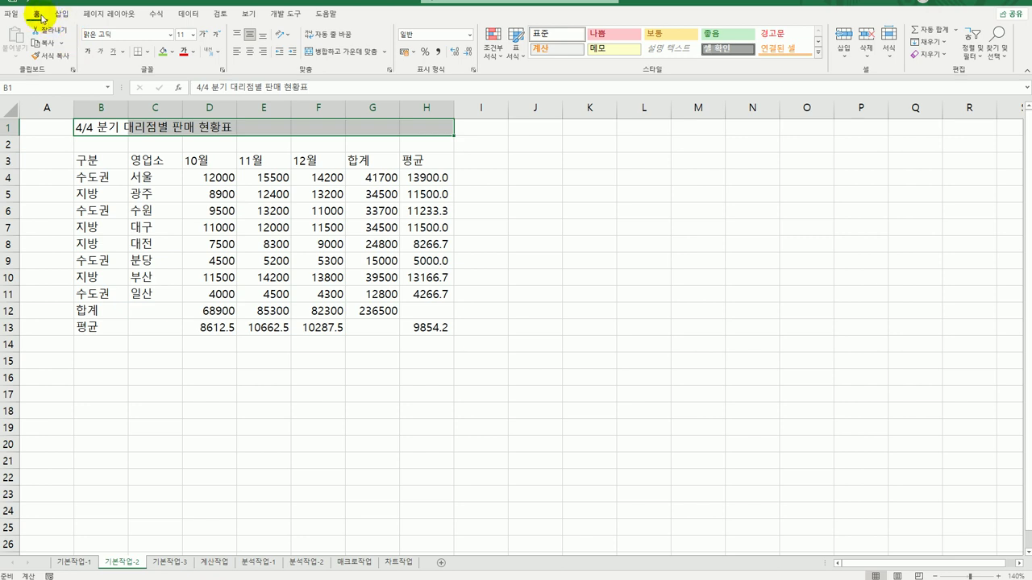
pyautogui.click(326, 51)
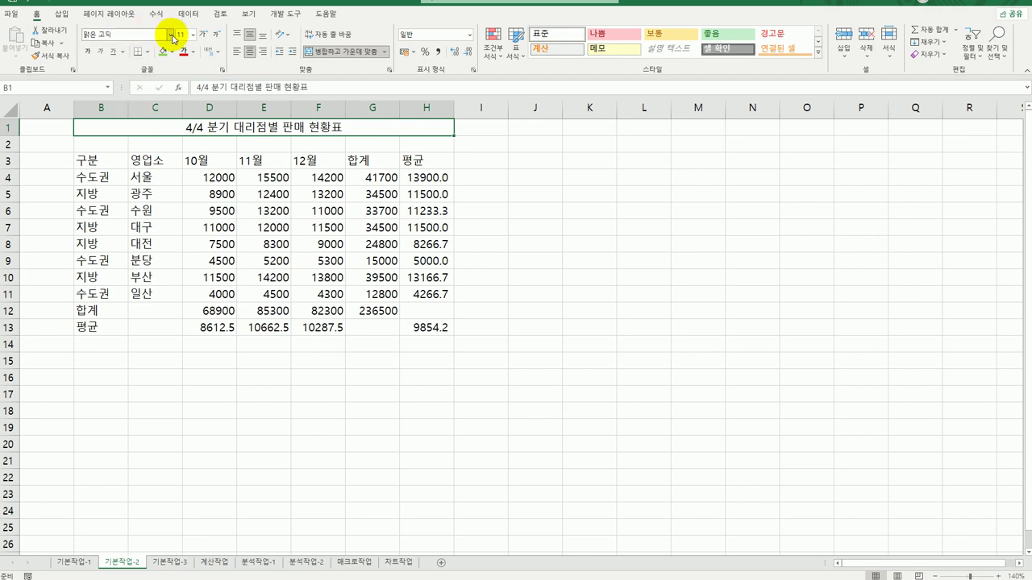
# Step: Set the merged title's font to 새굴림 and its size to 18
pyautogui.click(170, 35)
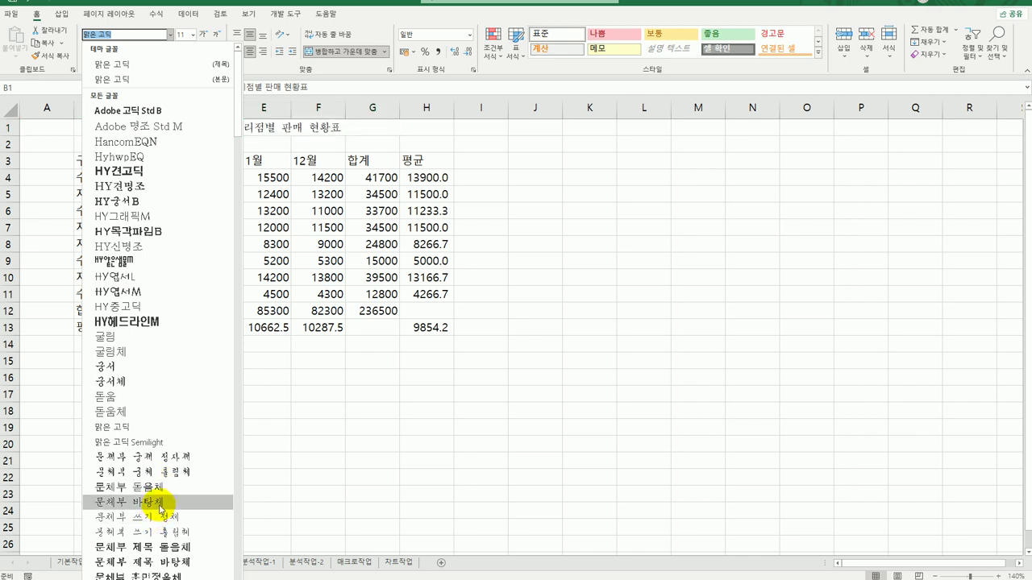
pyautogui.scroll(-3, 173, 499)
pyautogui.click(143, 490)
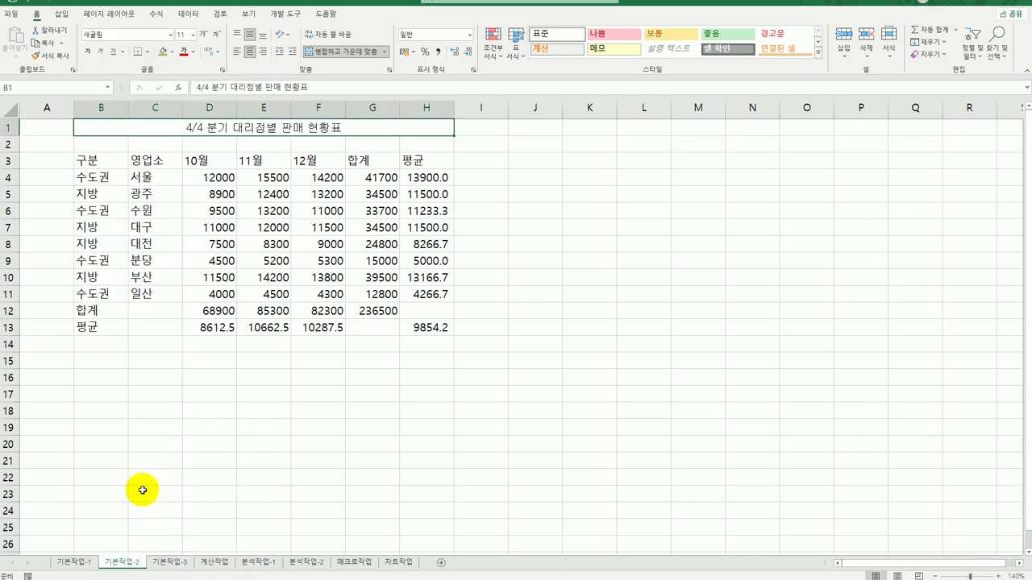
pyautogui.click(193, 35)
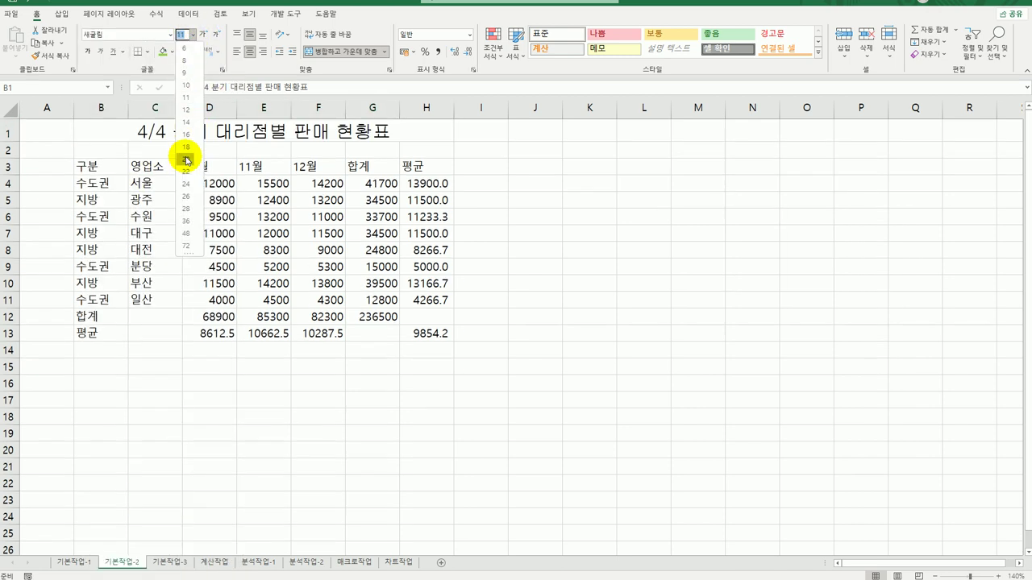
pyautogui.click(186, 147)
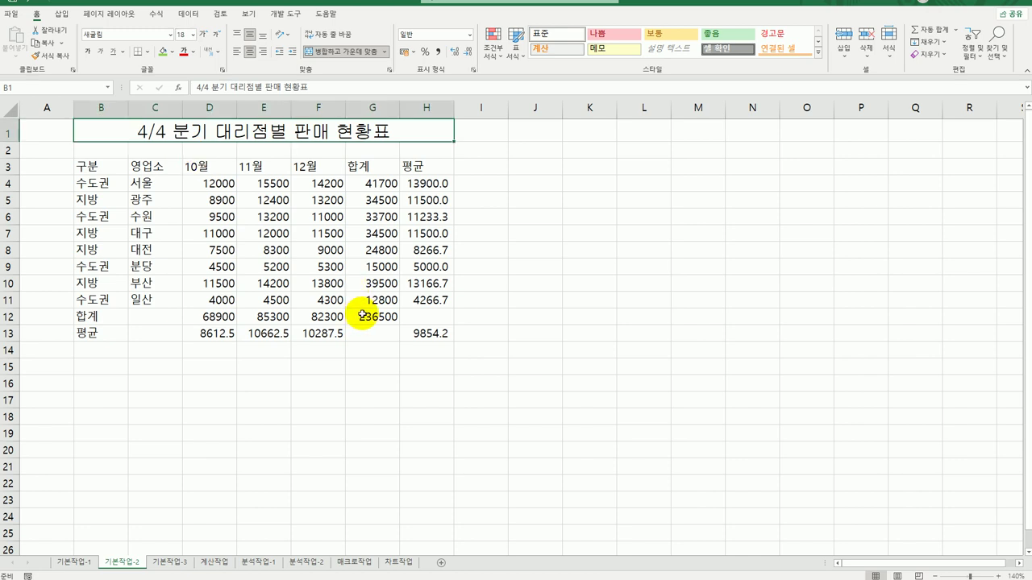
# Step: Merge and center the 합계 label across B12:C12 and the 평균 label across B13:C13
pyautogui.moveTo(103, 317); pyautogui.dragTo(159, 320)
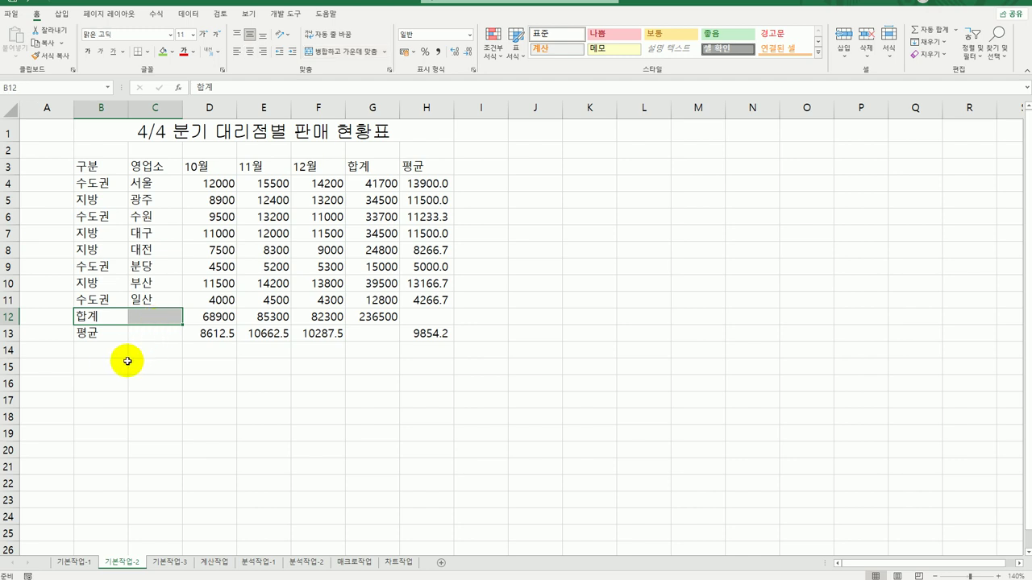
pyautogui.moveTo(96, 333); pyautogui.dragTo(151, 334)
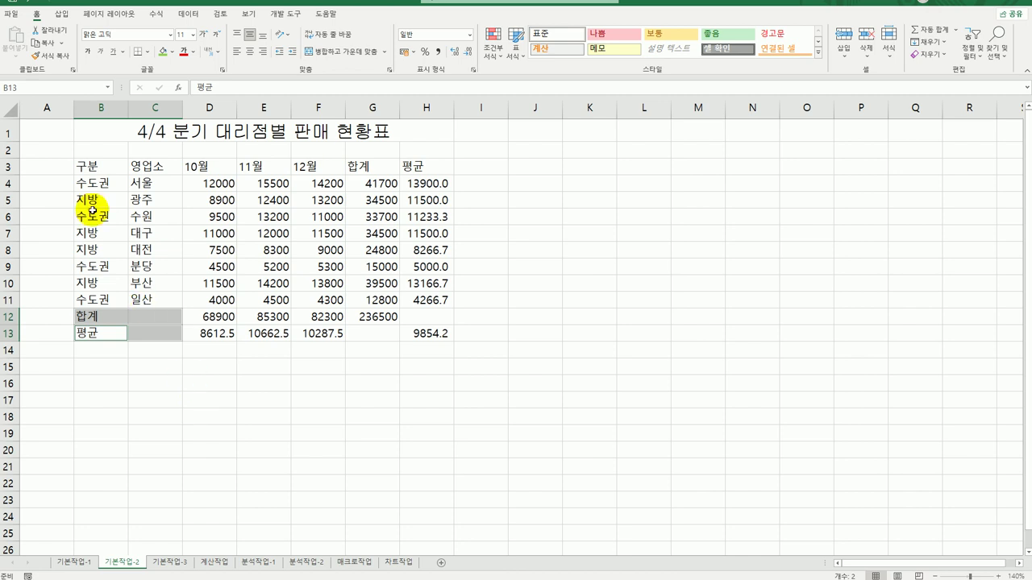
pyautogui.click(329, 51)
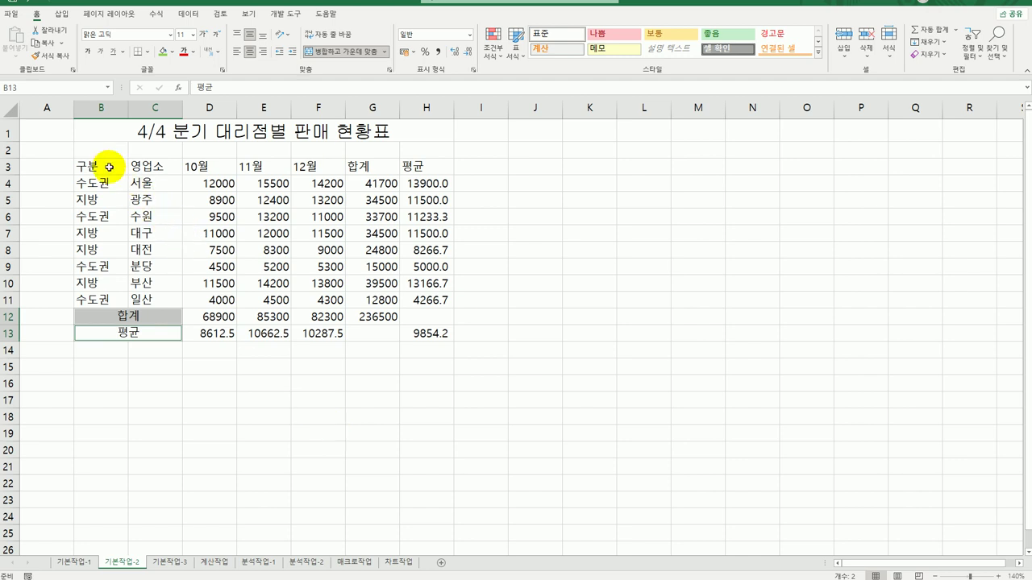
# Step: Fill the header row B3:H3 with the standard orange color and center its text horizontally
pyautogui.moveTo(108, 166); pyautogui.dragTo(403, 171)
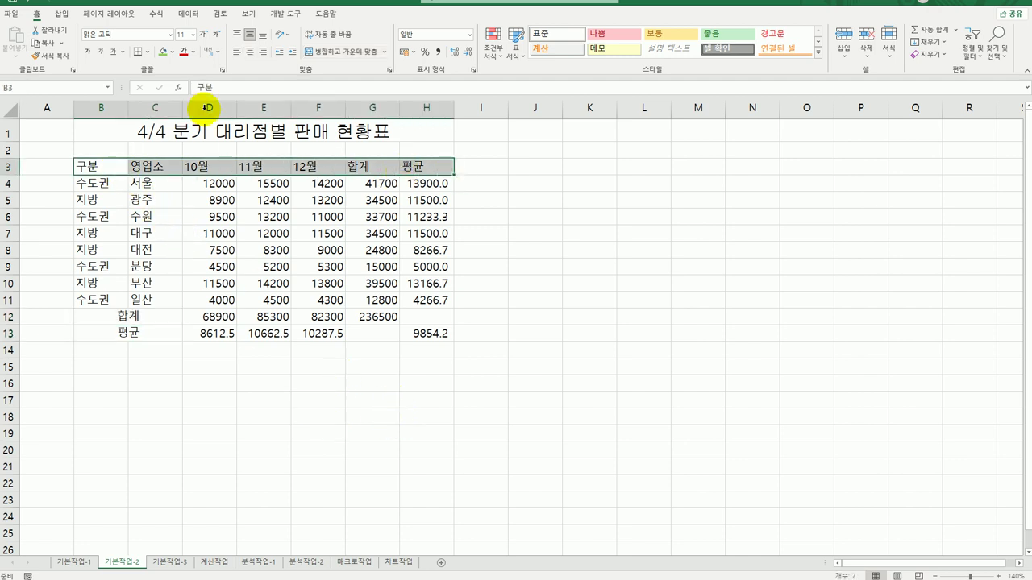
pyautogui.click(173, 52)
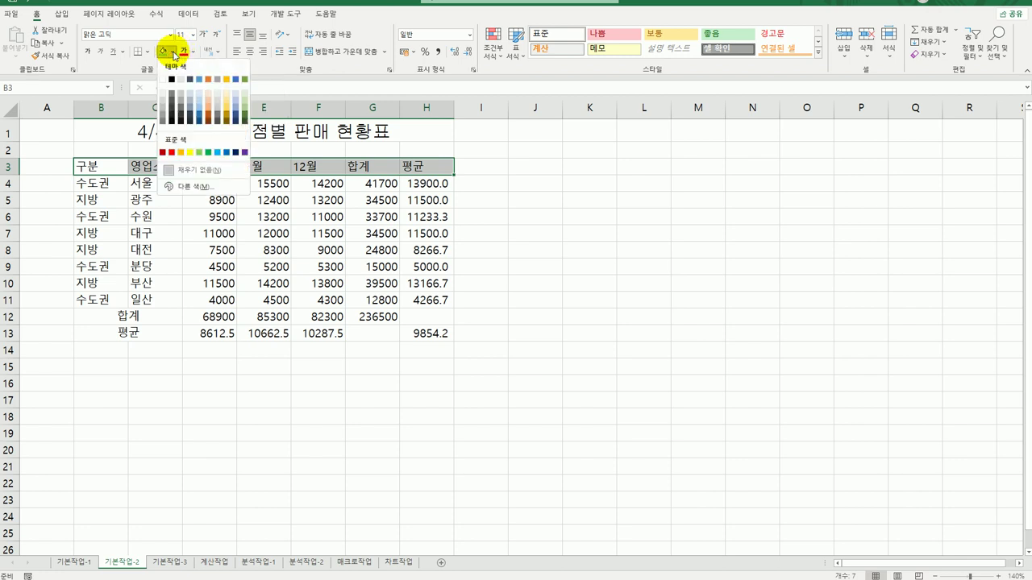
pyautogui.click(180, 151)
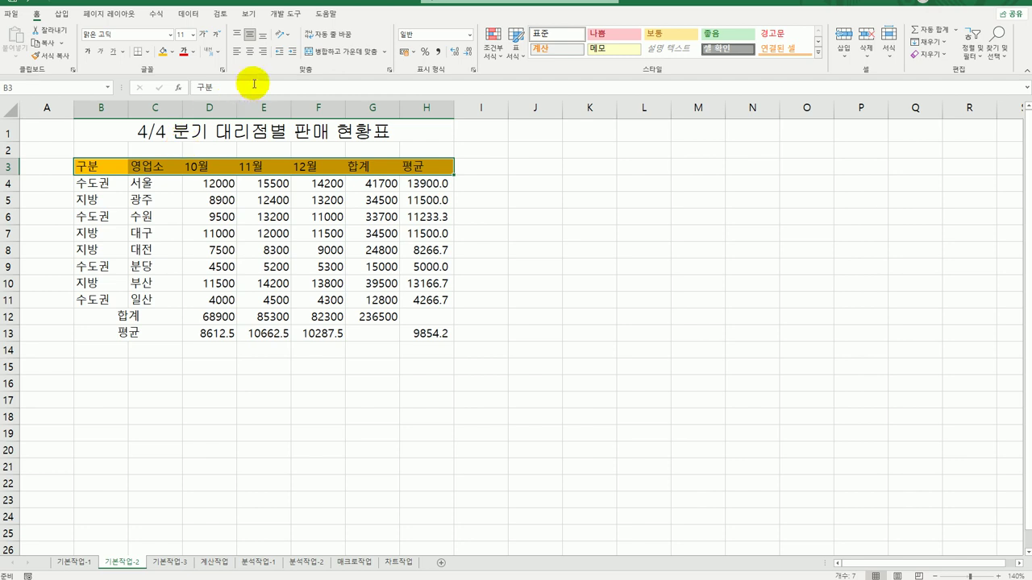
pyautogui.click(250, 52)
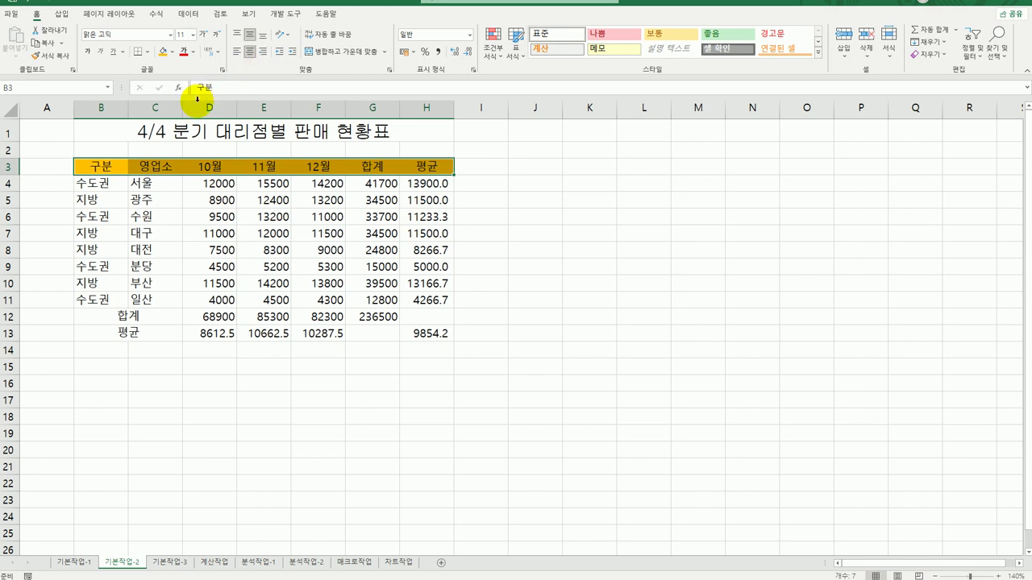
# Step: Apply the comma style to the monthly figures and totals in D4:G13
pyautogui.click(221, 184)
pyautogui.moveTo(220, 184); pyautogui.dragTo(373, 339)
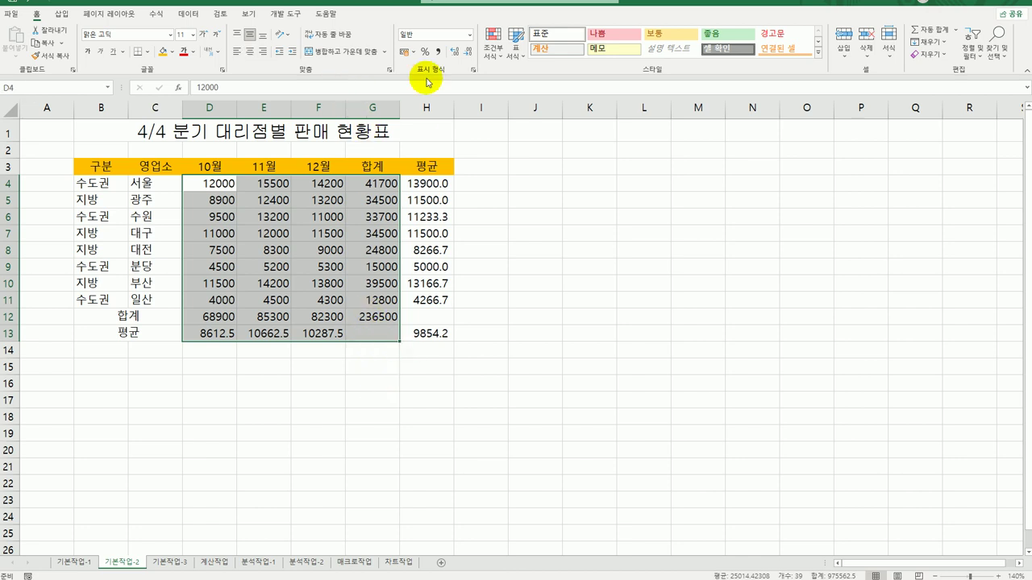
pyautogui.click(439, 52)
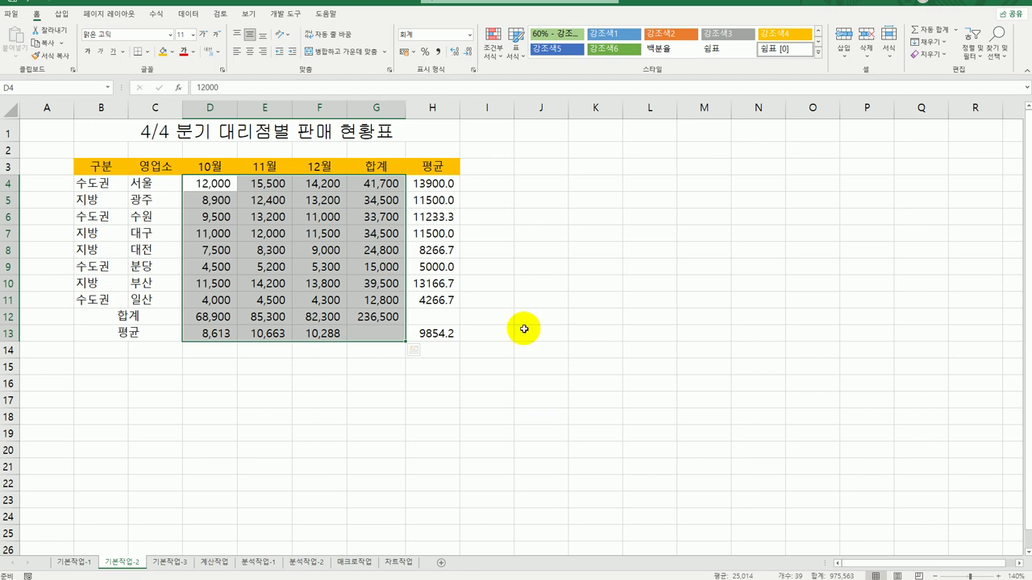
# Step: Apply the custom number format #,##0원 to the 평균 values in H4:H13
pyautogui.moveTo(439, 184); pyautogui.dragTo(440, 335)
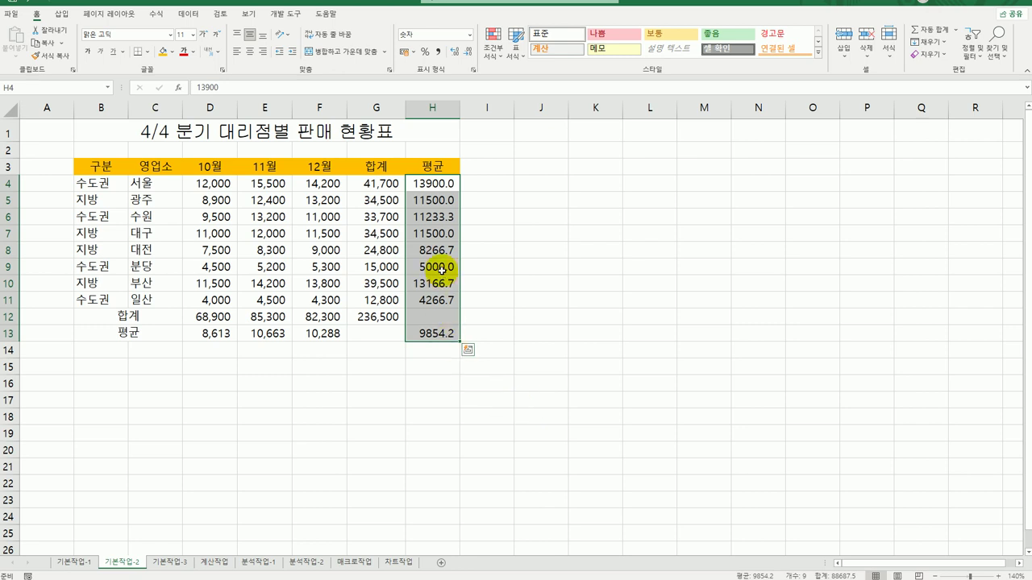
pyautogui.rightClick(435, 216)
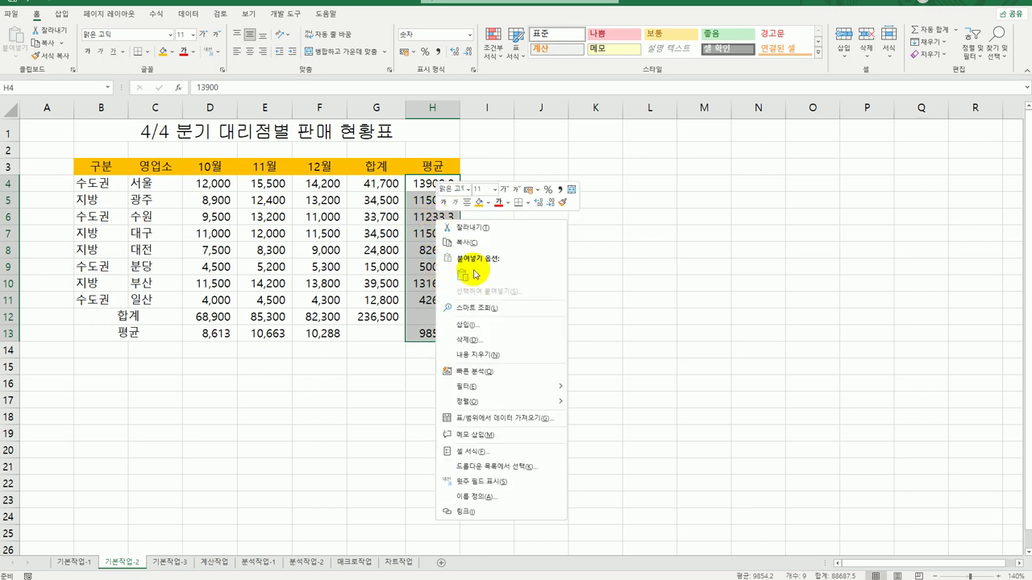
pyautogui.click(489, 451)
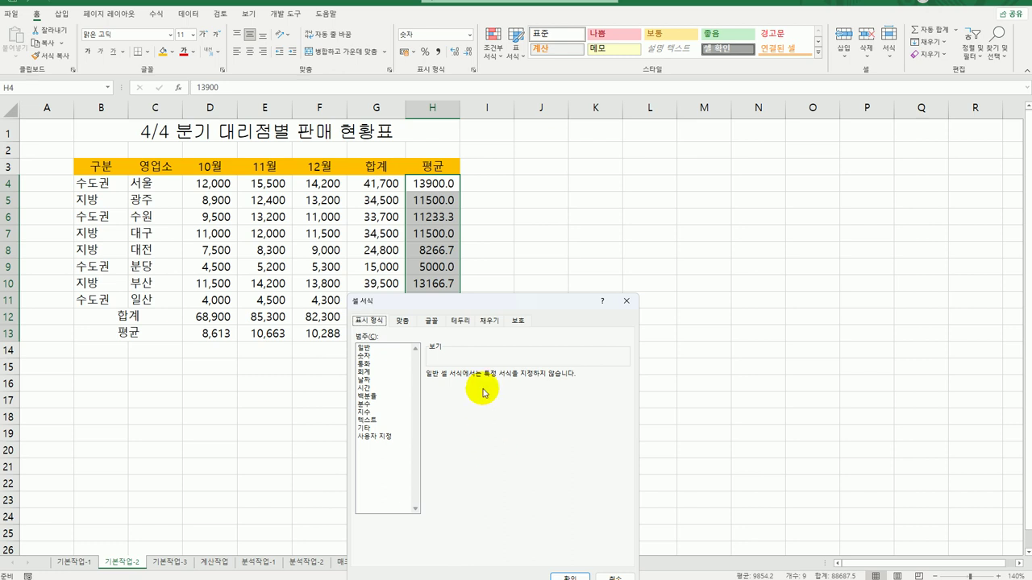
pyautogui.moveTo(458, 311); pyautogui.dragTo(618, 150)
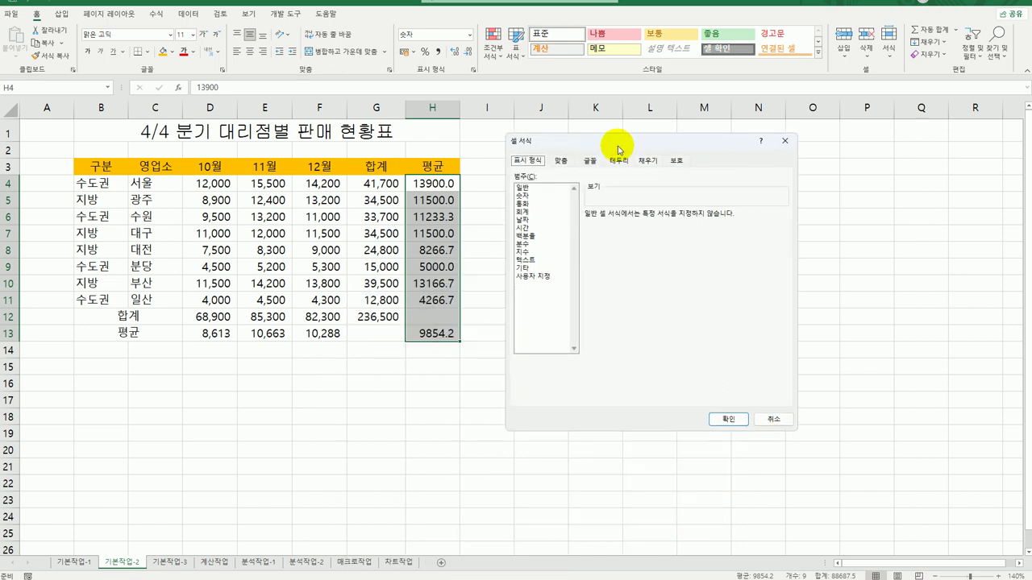
pyautogui.click(538, 275)
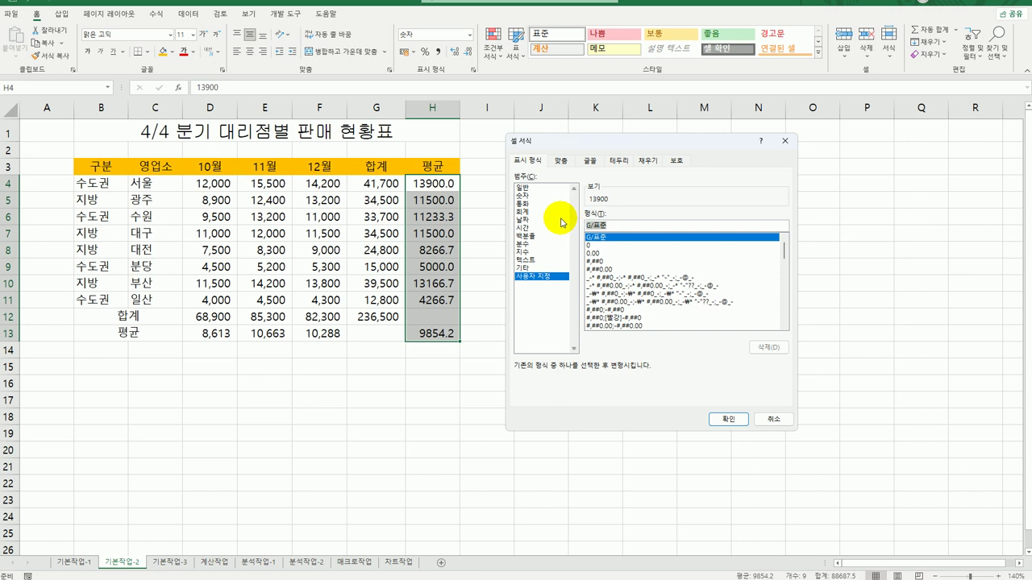
pyautogui.write('#,#')
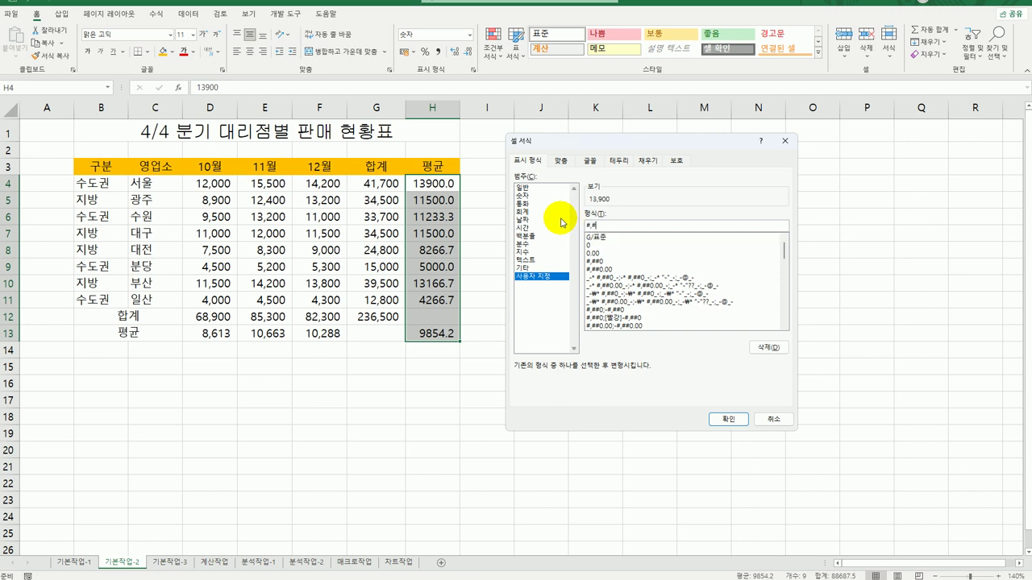
pyautogui.write('#0원')
pyautogui.click(728, 419)
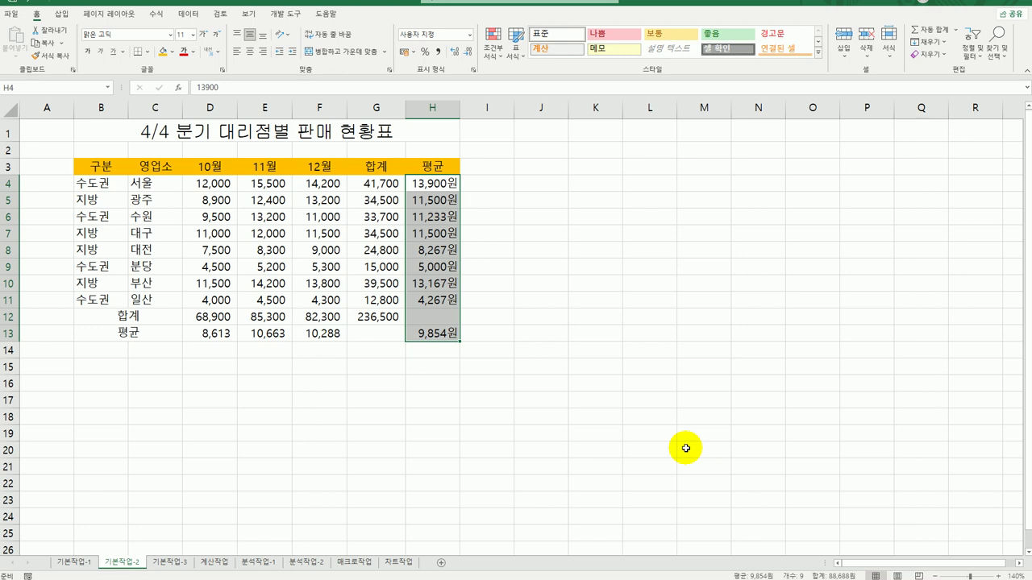
# Step: Insert a note on cell H11 and replace its default text with "최저 판매 영업소"
pyautogui.click(435, 298)
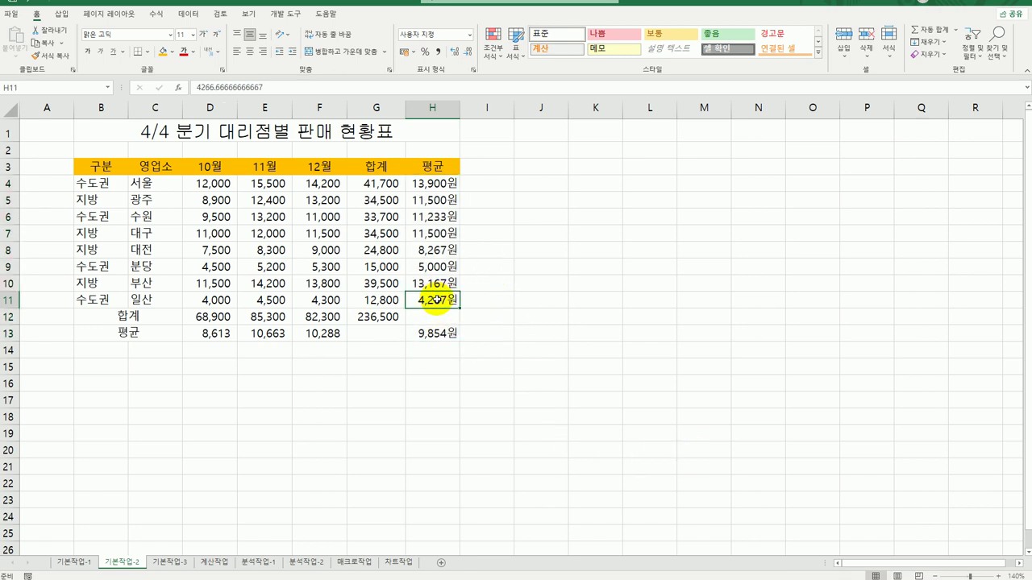
pyautogui.rightClick(435, 299)
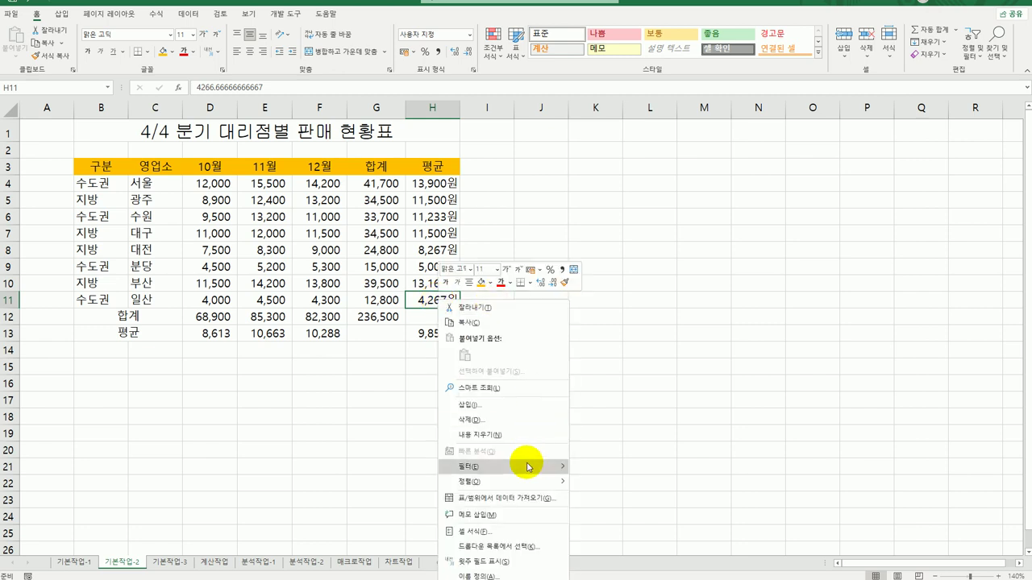
pyautogui.click(510, 521)
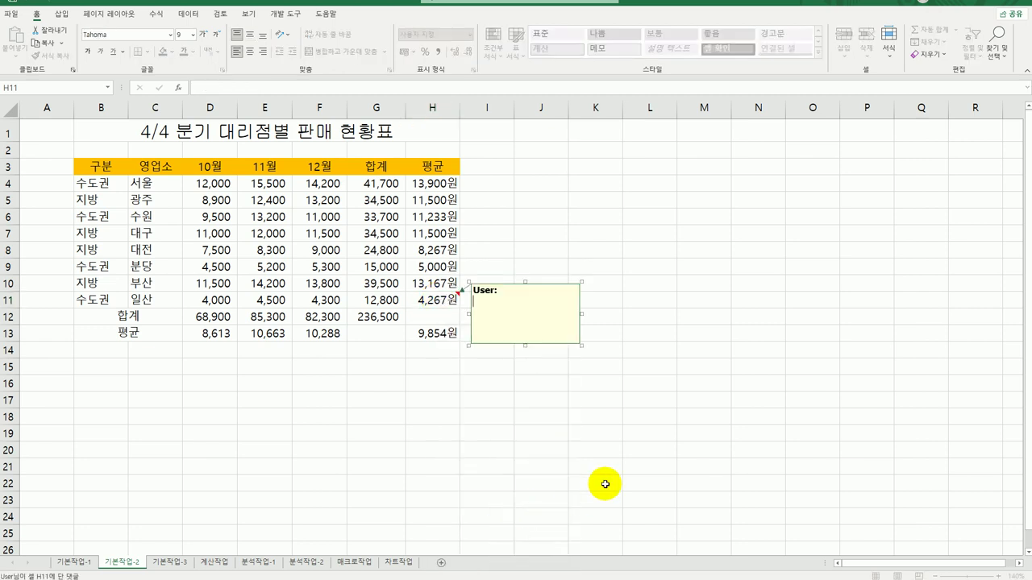
pyautogui.hotkey('ctrl', 'a')
pyautogui.write('최저 파')
pyautogui.write('ㄴ매 영업소')
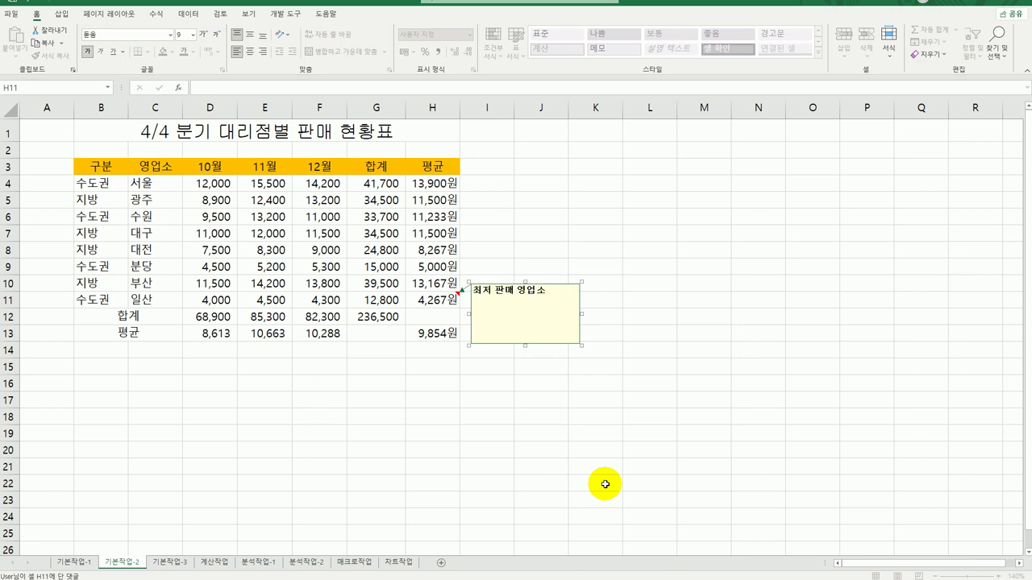
# Step: Set the note on cell H11 to stay displayed on the sheet
pyautogui.click(434, 301)
pyautogui.rightClick(434, 304)
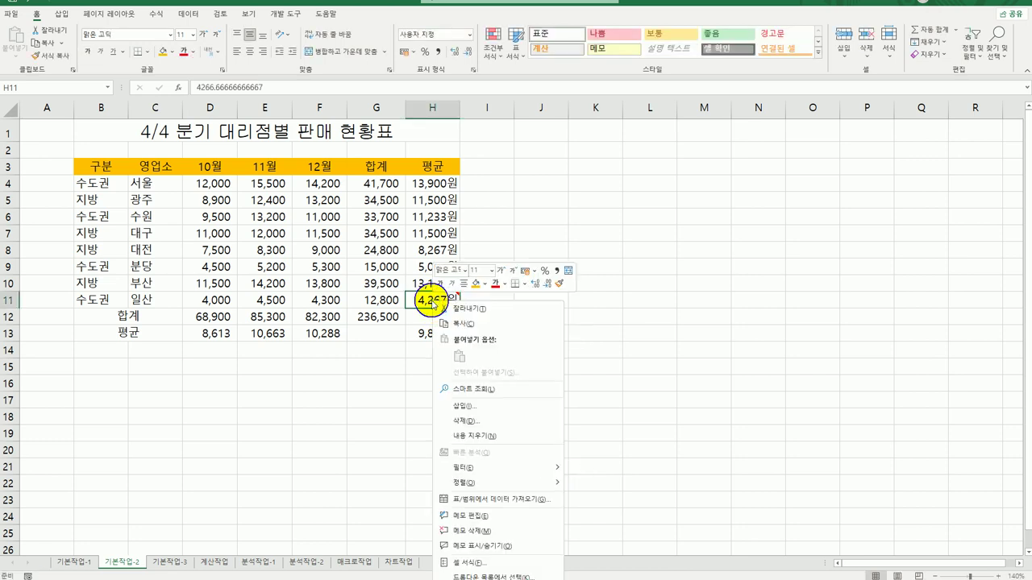
pyautogui.click(504, 546)
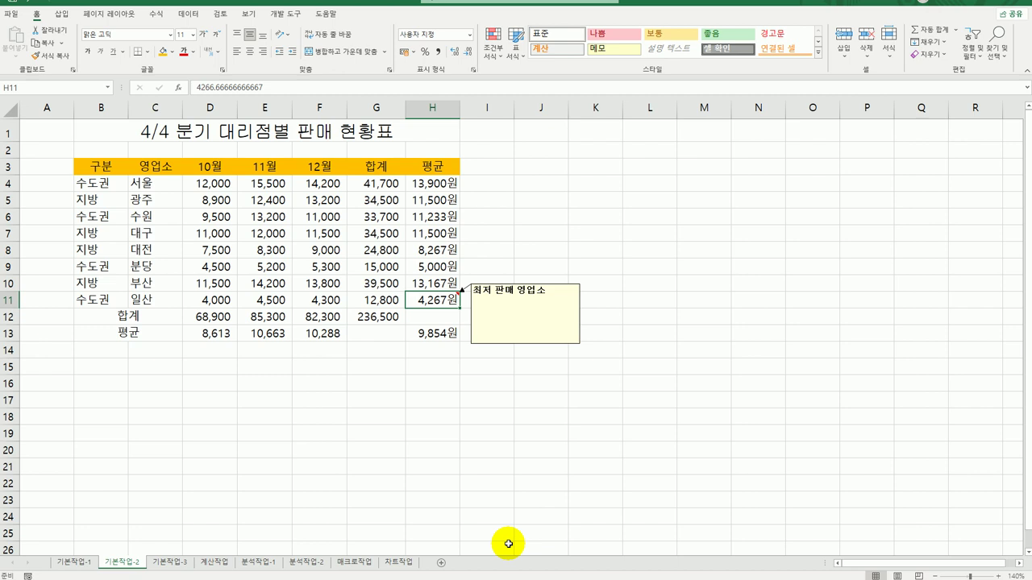
# Step: Turn on automatic sizing in the H11 note's alignment format so the box fits its text
pyautogui.click(507, 281)
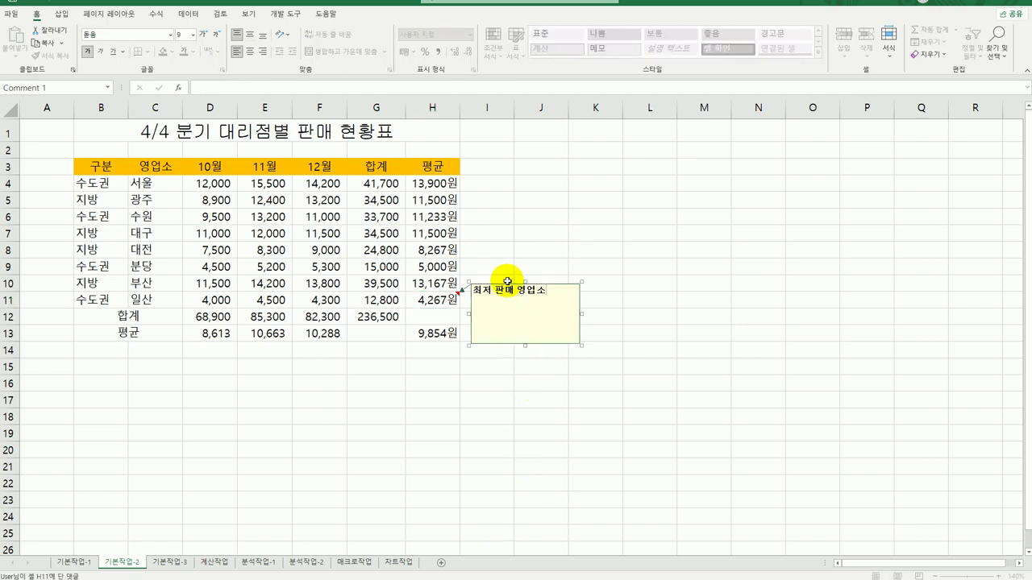
pyautogui.rightClick(508, 282)
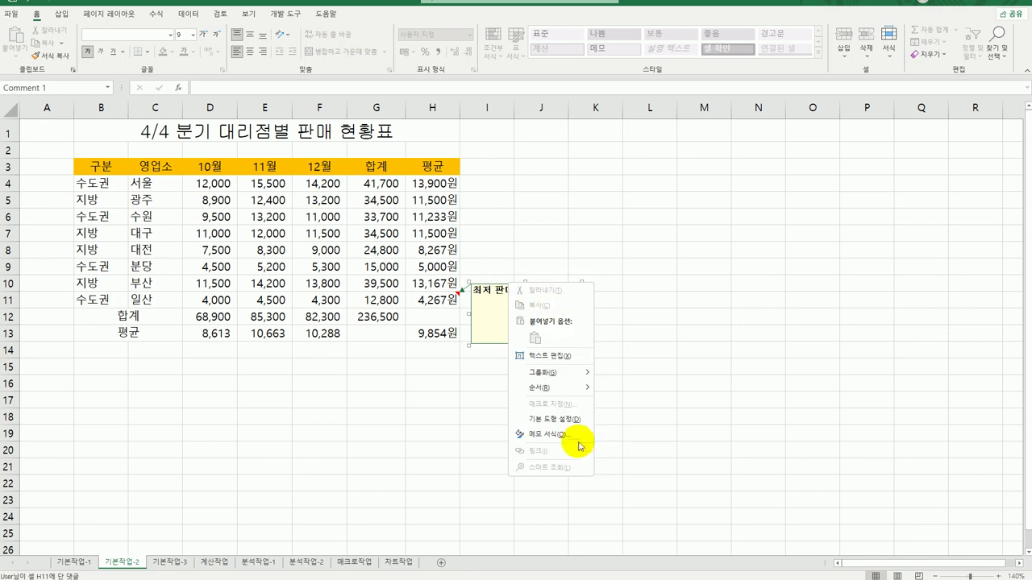
pyautogui.click(579, 443)
pyautogui.click(643, 158)
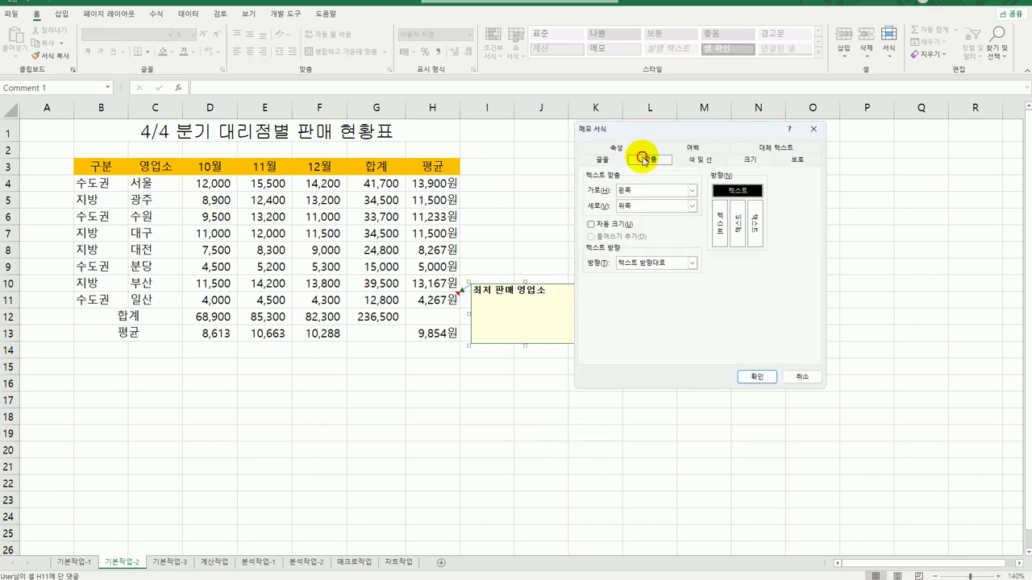
pyautogui.click(629, 225)
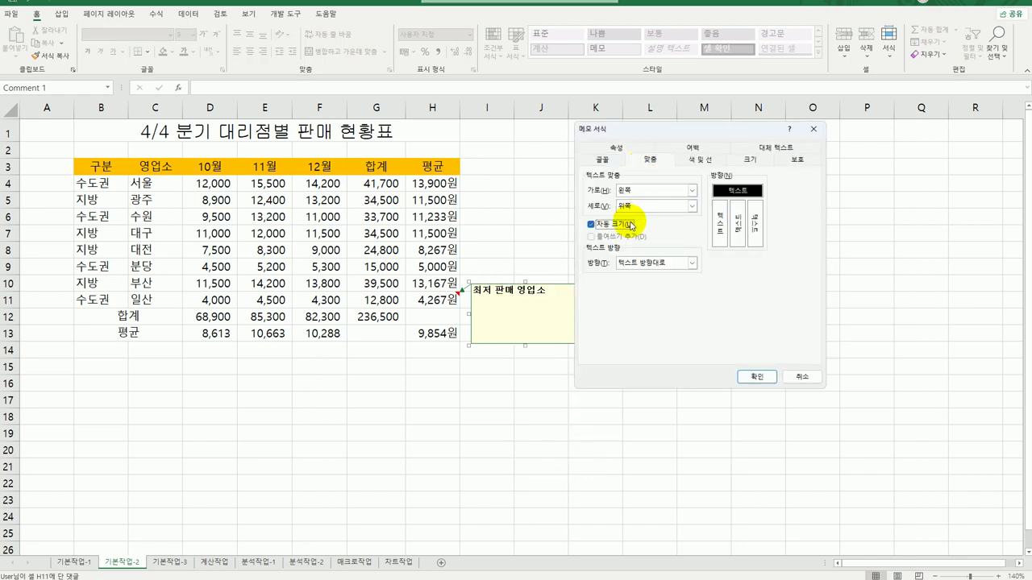
pyautogui.click(748, 377)
pyautogui.click(672, 468)
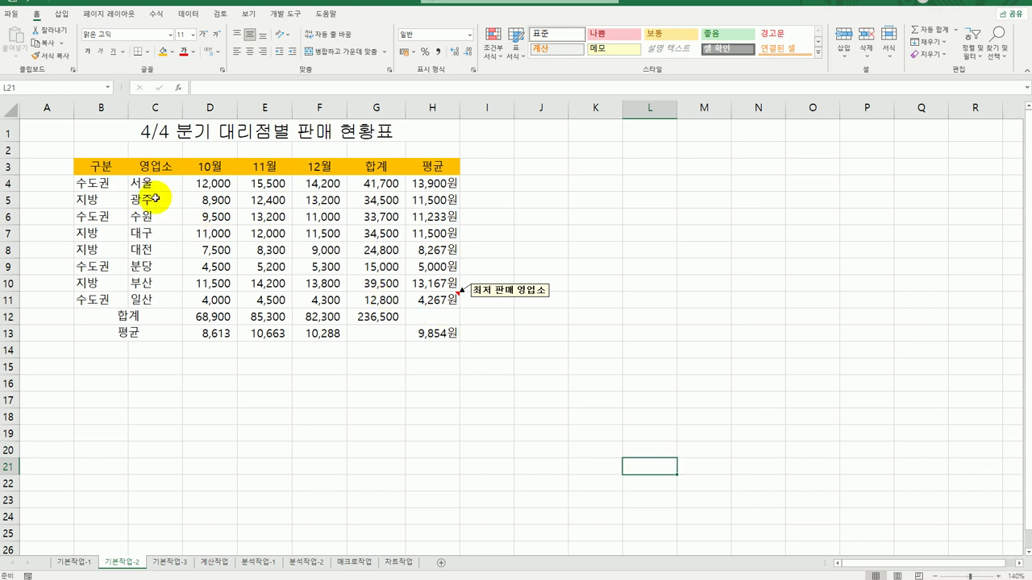
# Step: Apply all borders (모든 테두리) and a thick outside border (굵은 바깥쪽 테두리) to the table range B3:H13
pyautogui.moveTo(97, 164); pyautogui.dragTo(417, 339)
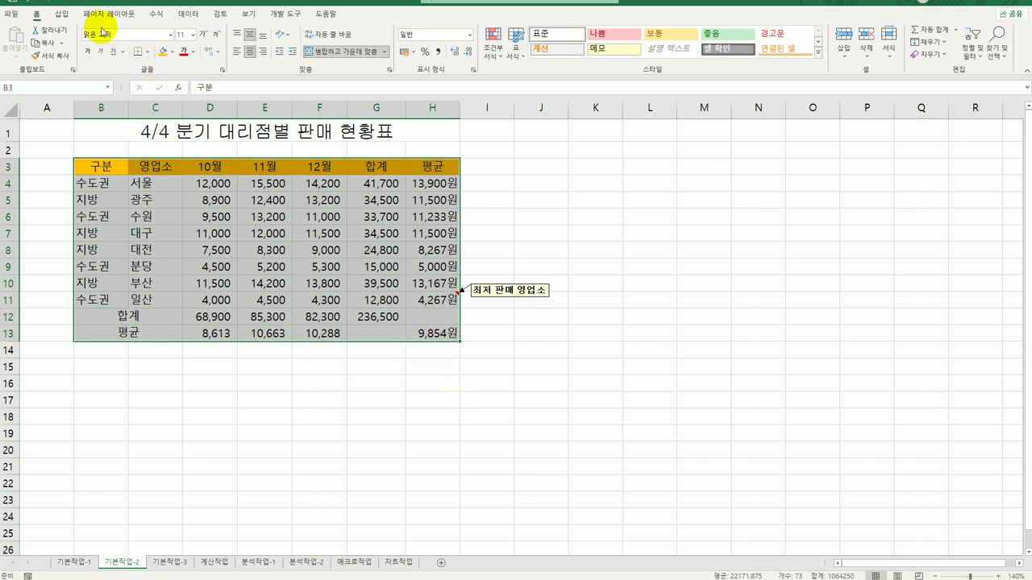
pyautogui.click(147, 52)
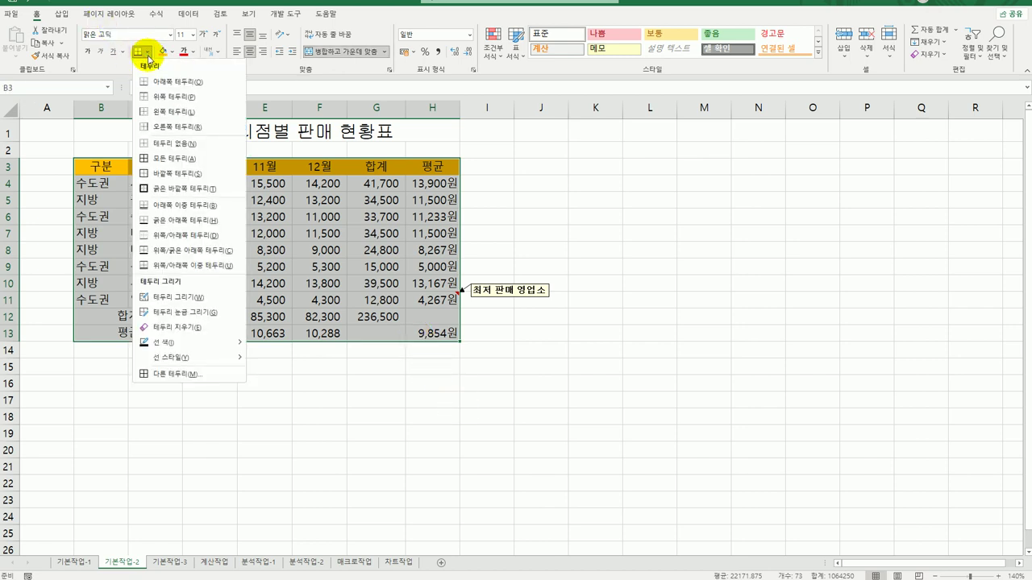
pyautogui.click(173, 152)
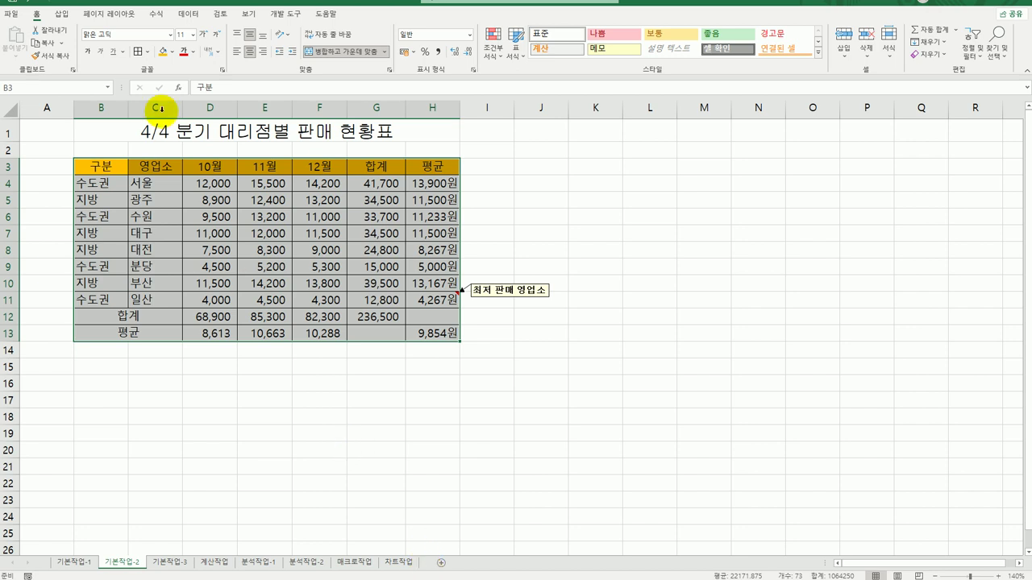
pyautogui.click(148, 52)
pyautogui.click(173, 189)
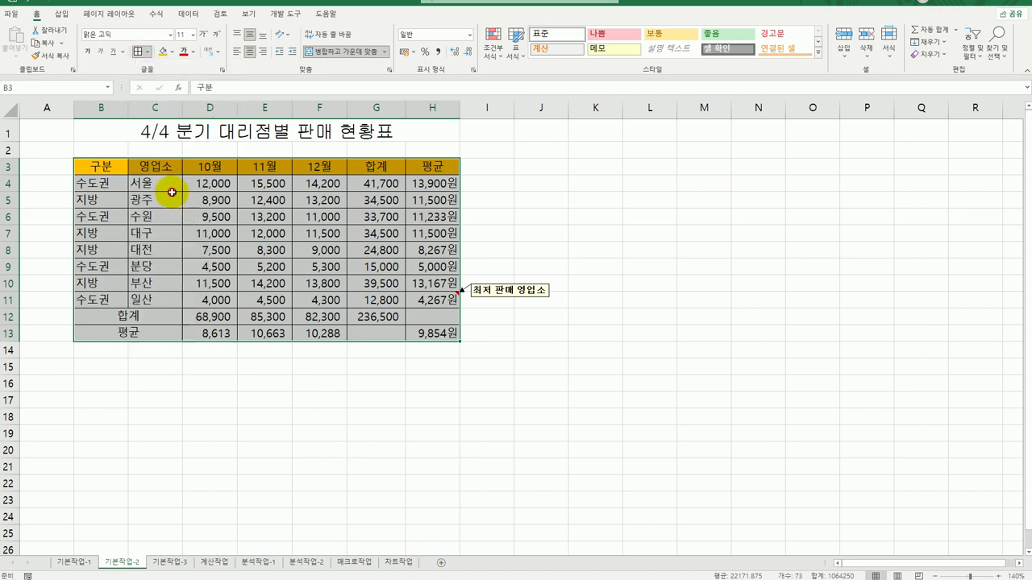
pyautogui.click(482, 435)
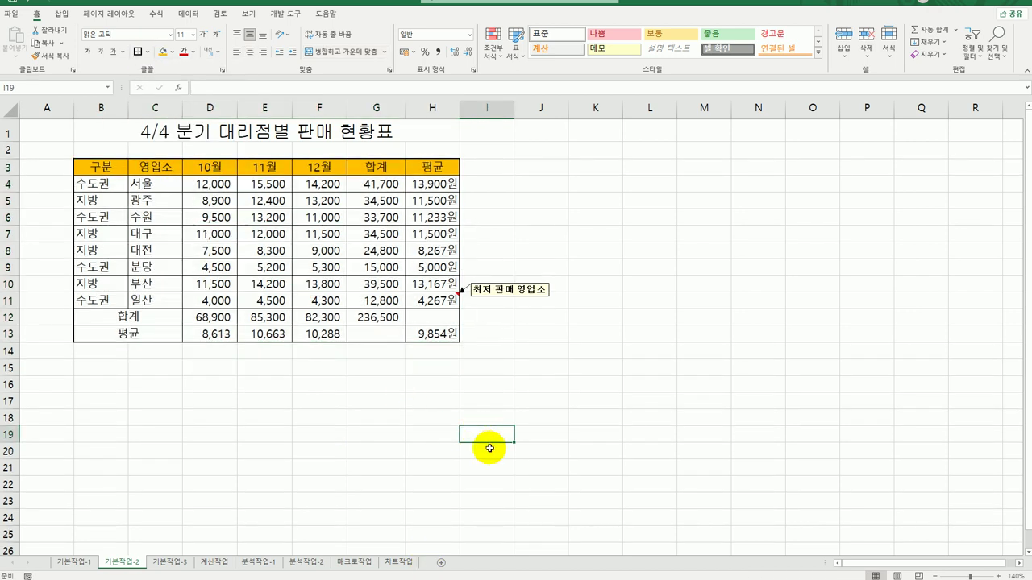
# Step: Add both diagonal borders to the empty cells G13 and H12 so each is crossed with an X
pyautogui.click(369, 332)
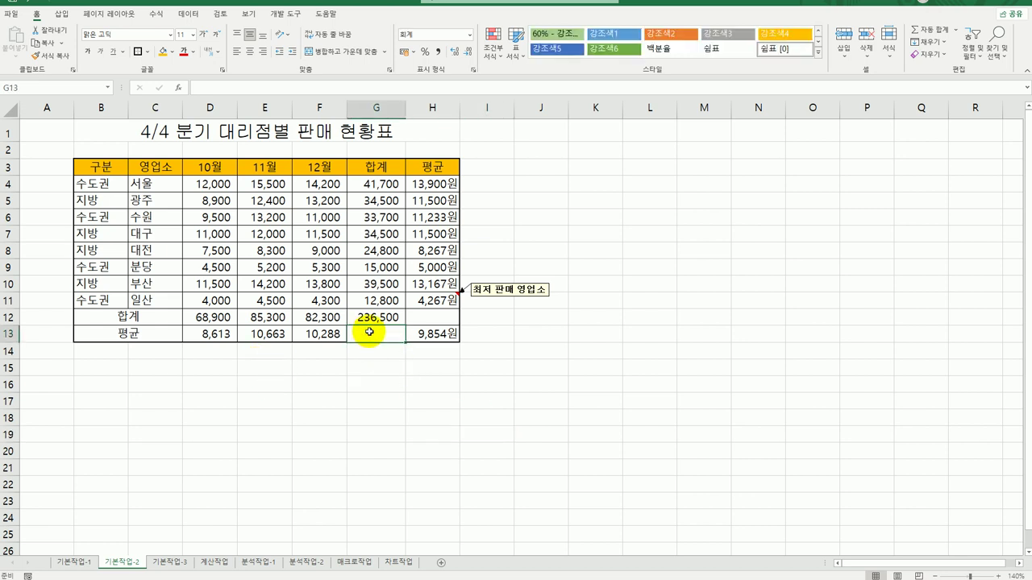
pyautogui.keyDown('ctrl'); pyautogui.click(433, 317); pyautogui.keyUp('ctrl')
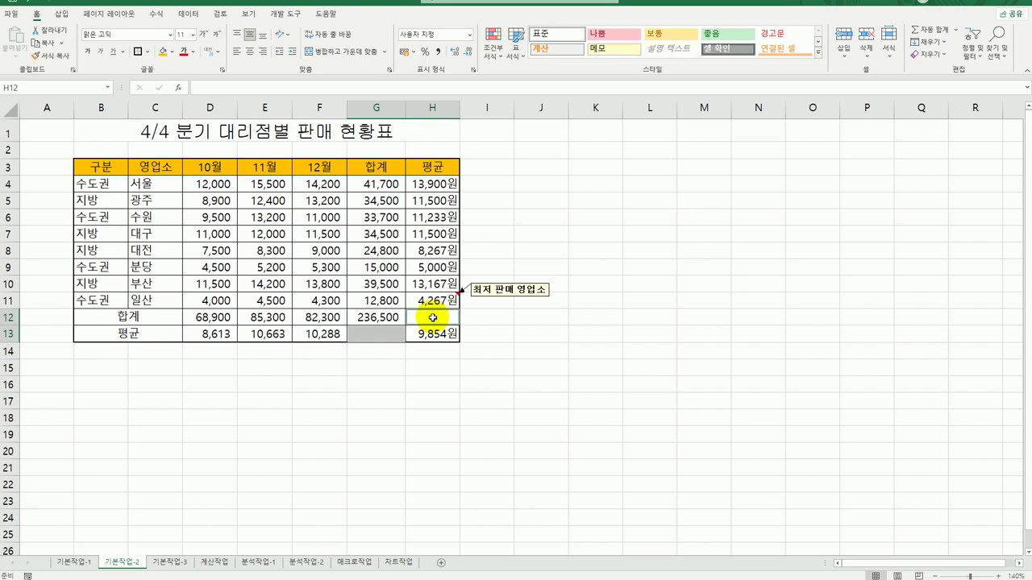
pyautogui.rightClick(433, 318)
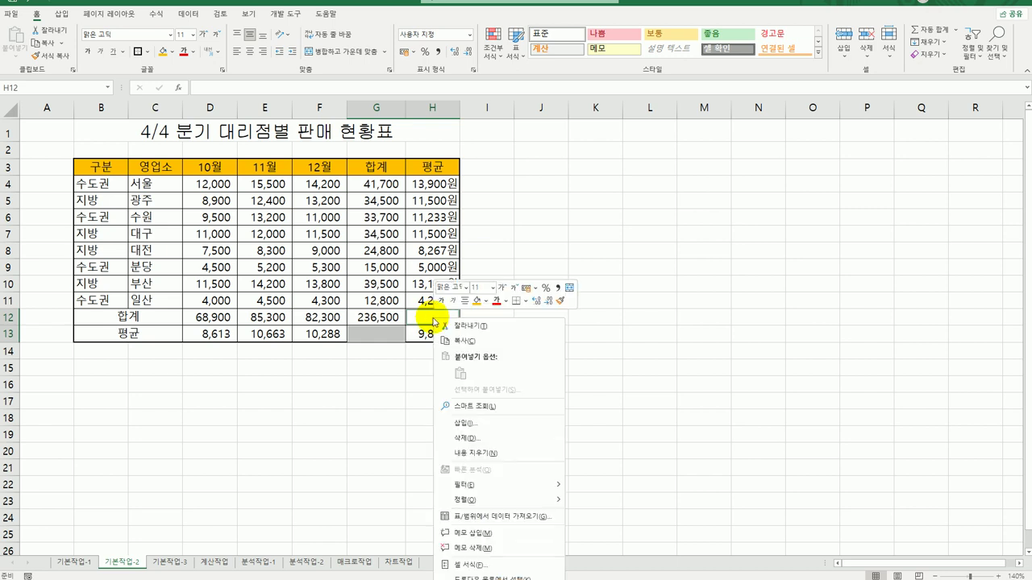
pyautogui.click(477, 564)
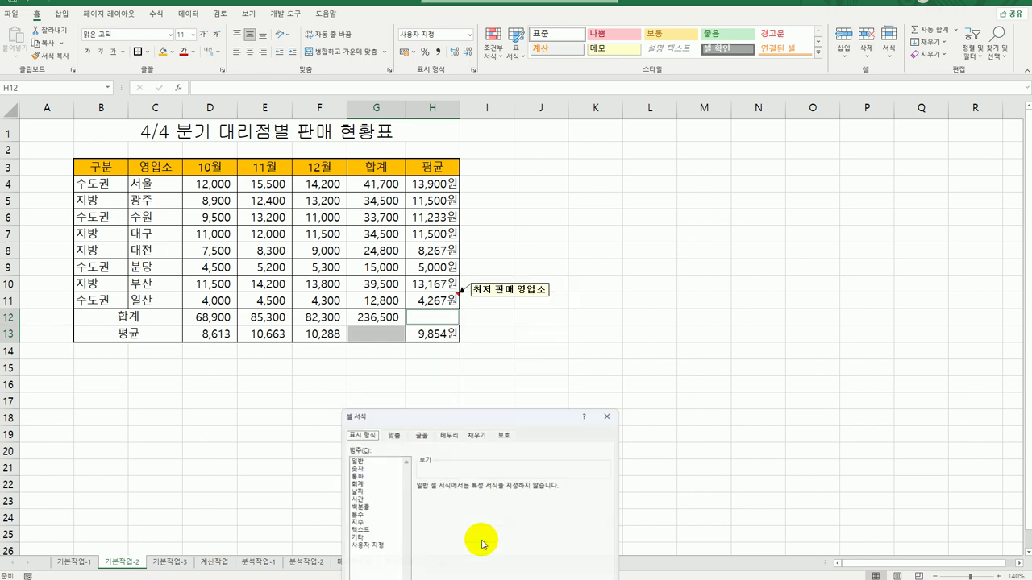
pyautogui.moveTo(460, 414); pyautogui.dragTo(701, 134)
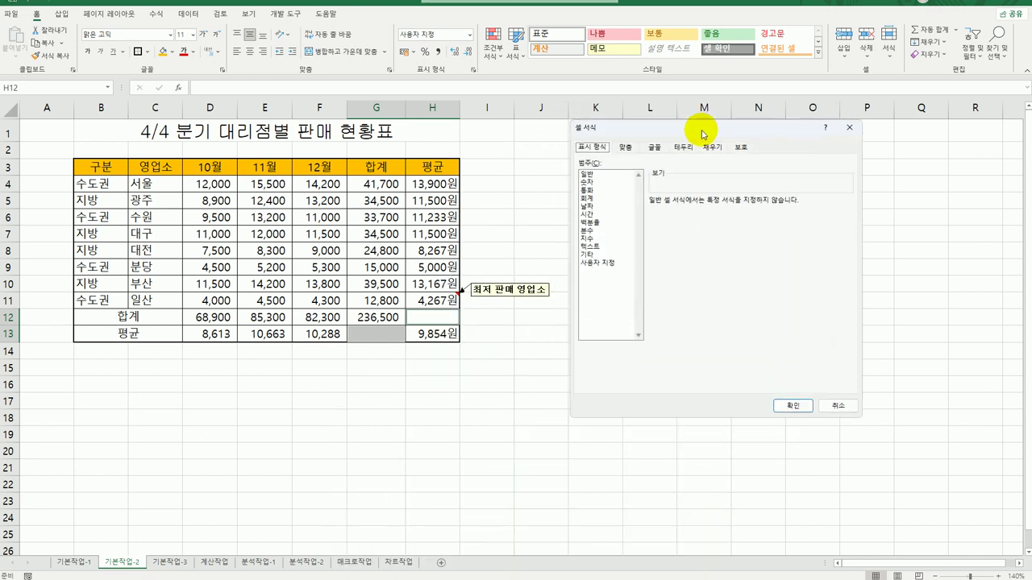
pyautogui.click(684, 147)
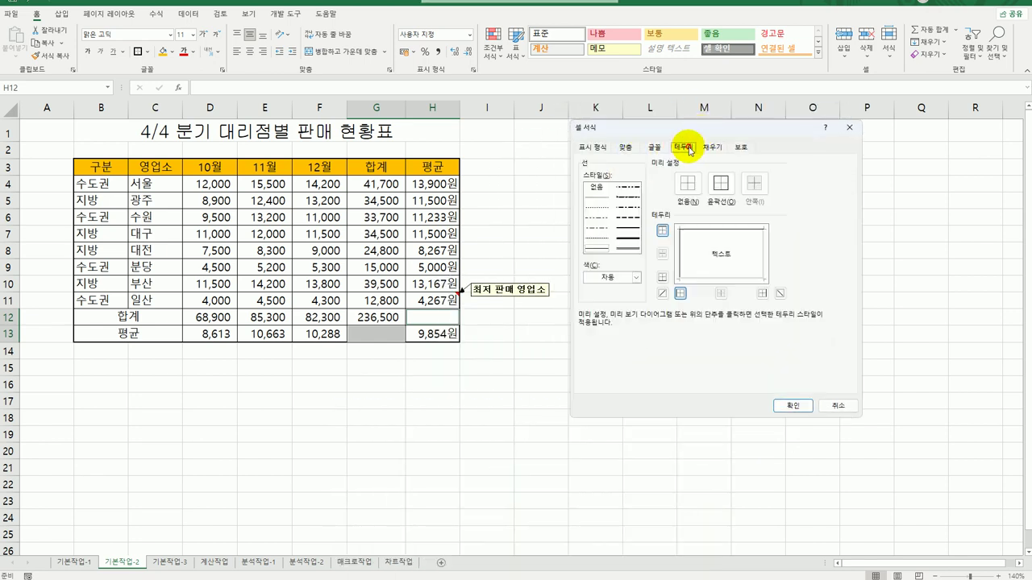
pyautogui.click(662, 293)
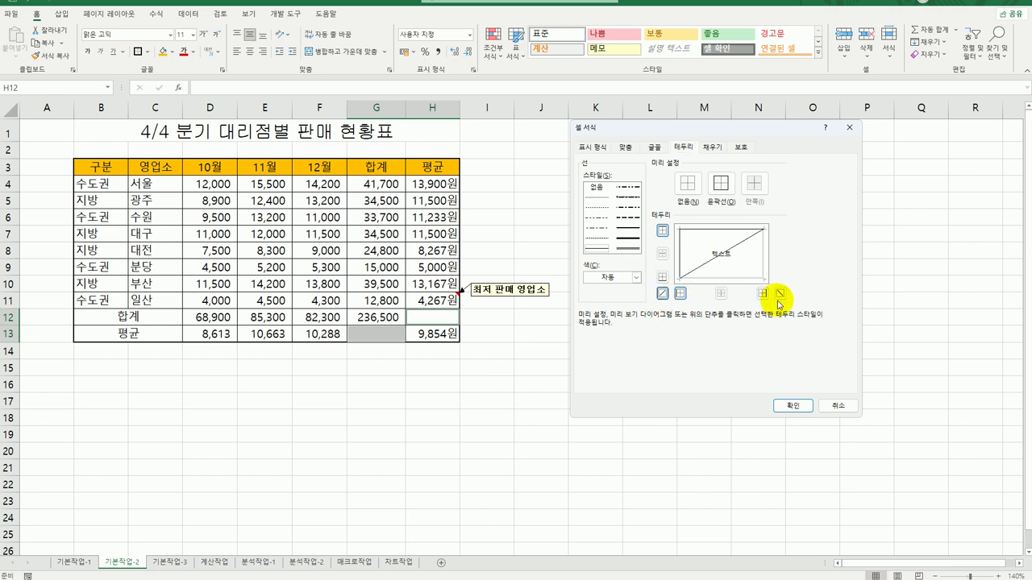
pyautogui.click(780, 294)
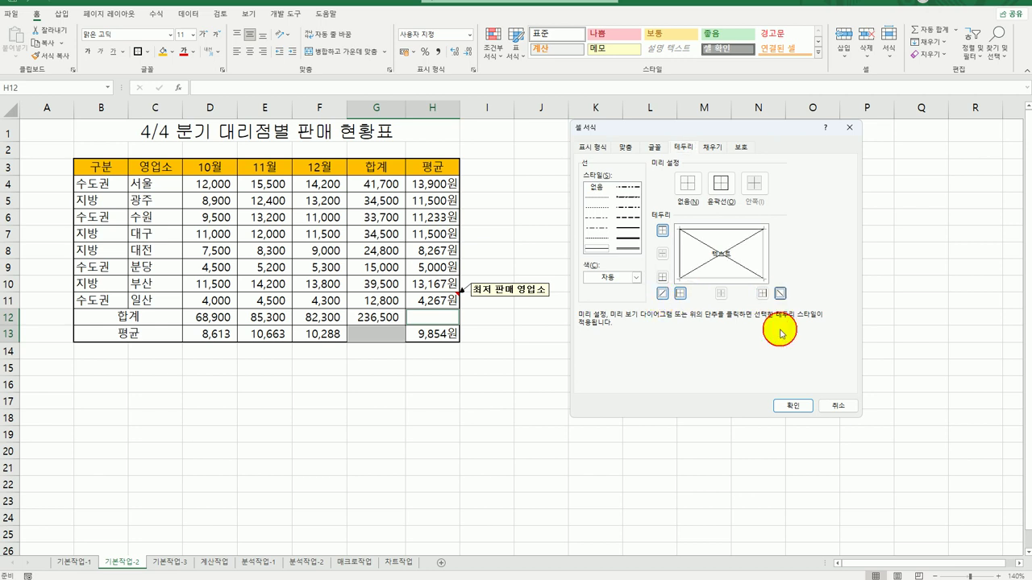
pyautogui.click(784, 407)
pyautogui.click(714, 449)
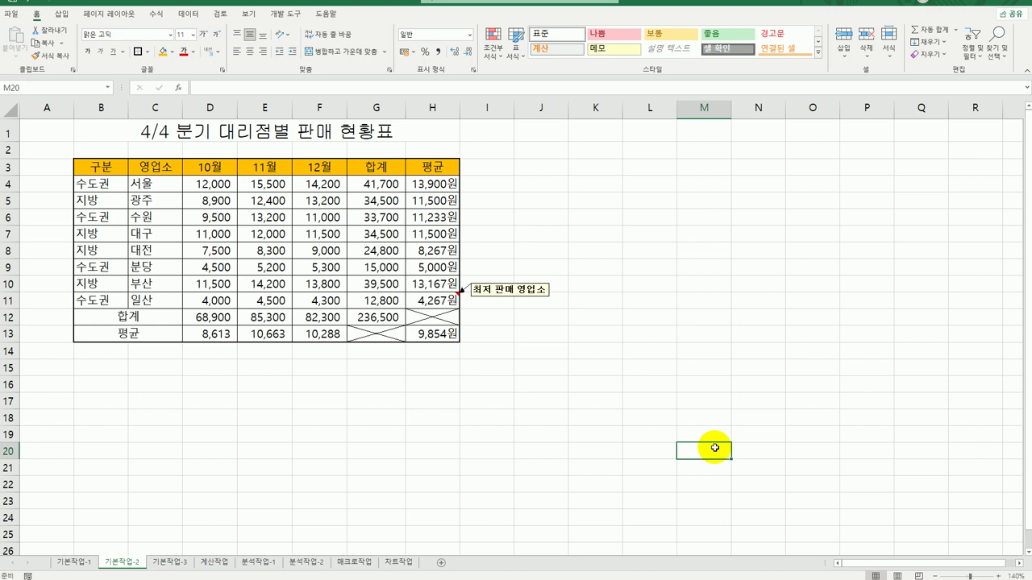
# Step: On the 기본작업-3 sheet, start a new formula-based conditional formatting rule for the data range A4:I15
pyautogui.click(170, 562)
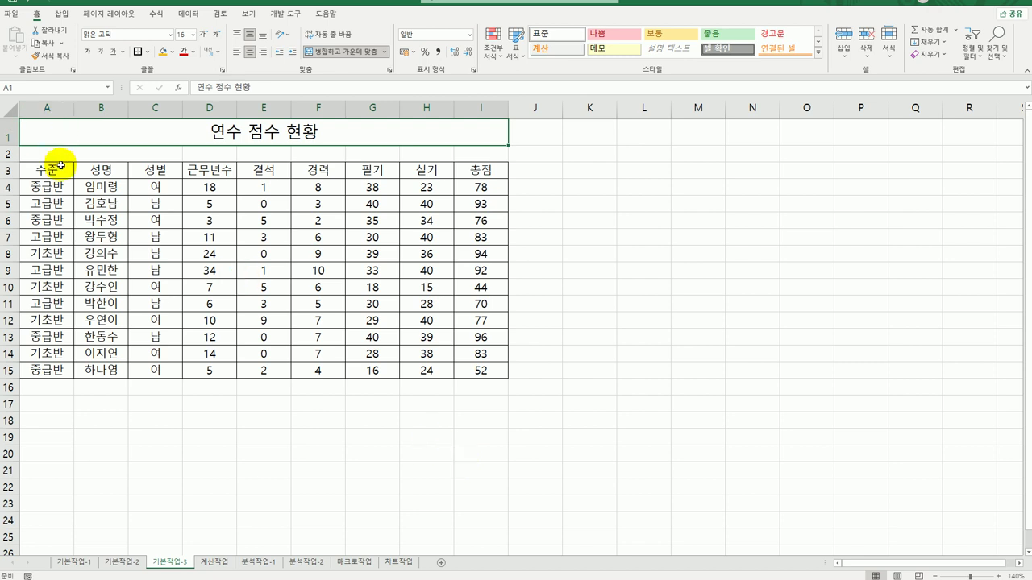
pyautogui.click(50, 192)
pyautogui.moveTo(179, 211); pyautogui.dragTo(471, 368)
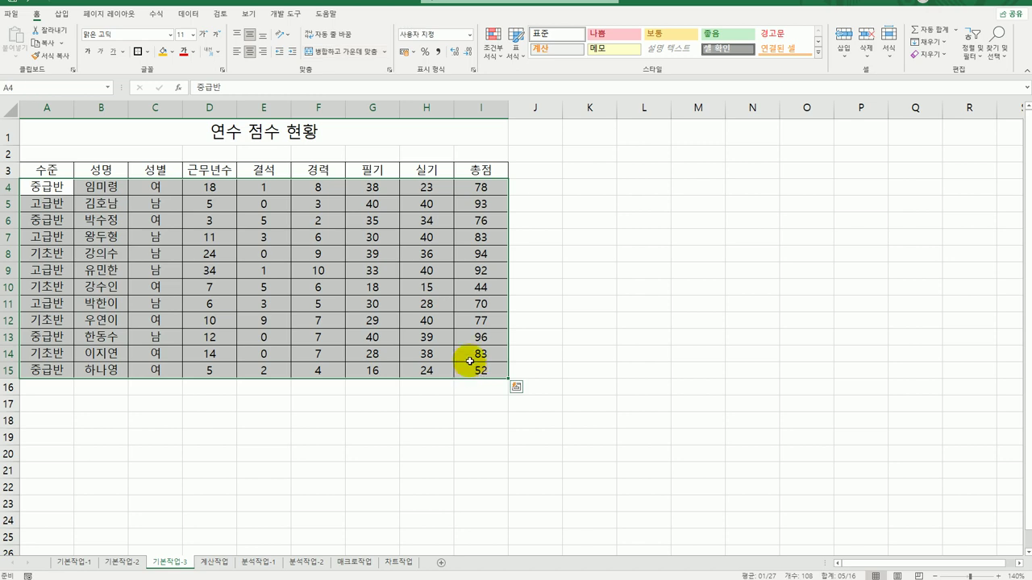
pyautogui.click(504, 63)
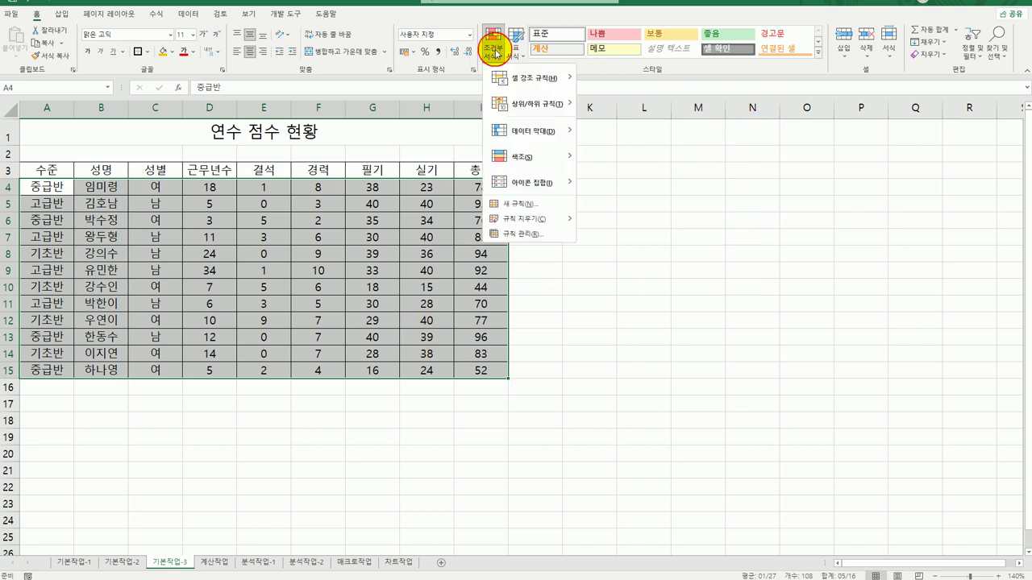
pyautogui.click(496, 202)
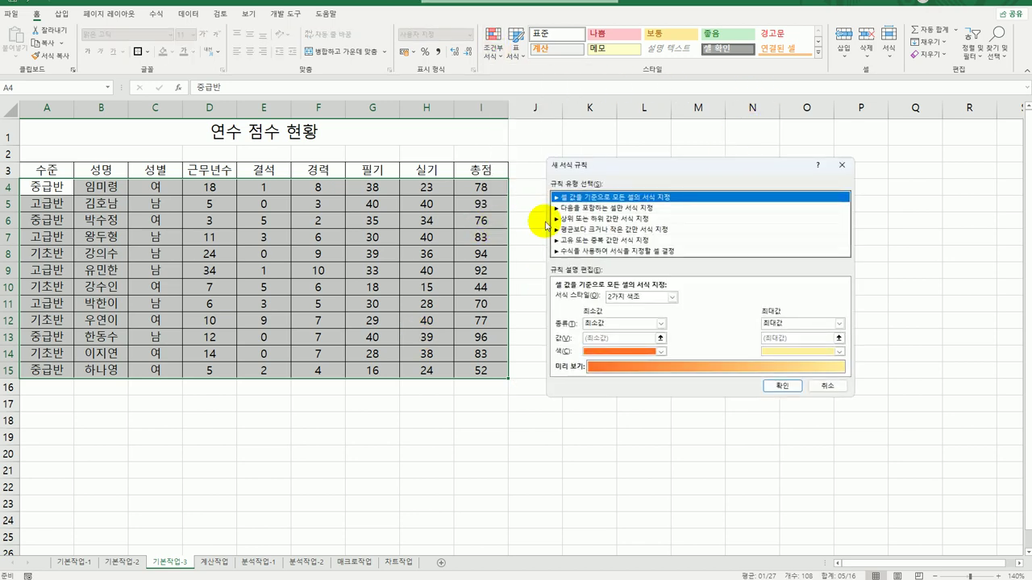
pyautogui.click(621, 251)
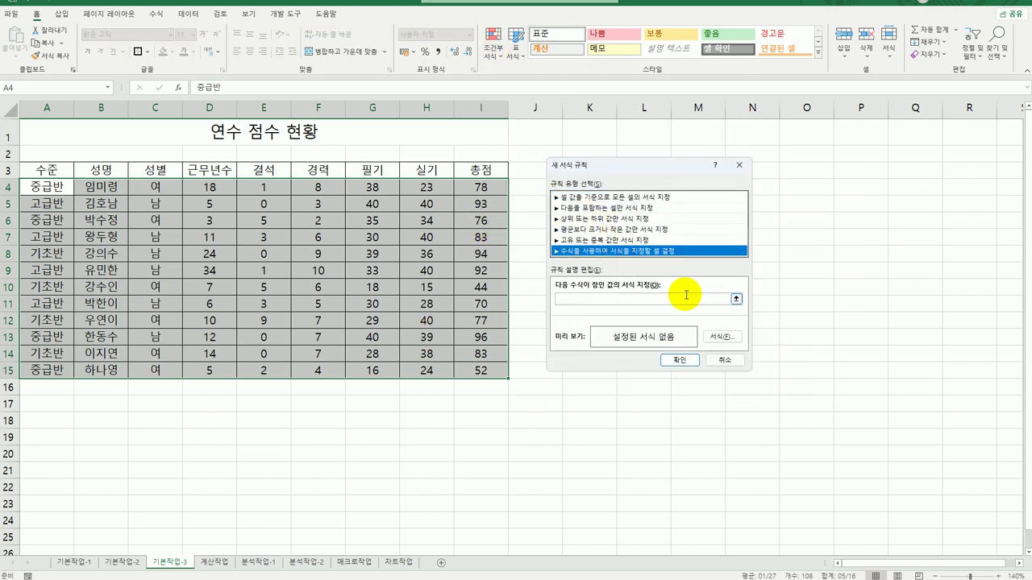
# Step: Enter =and($C4="여",$I4>=70) as the rule's formula, with only the columns of both references fixed
pyautogui.click(613, 300)
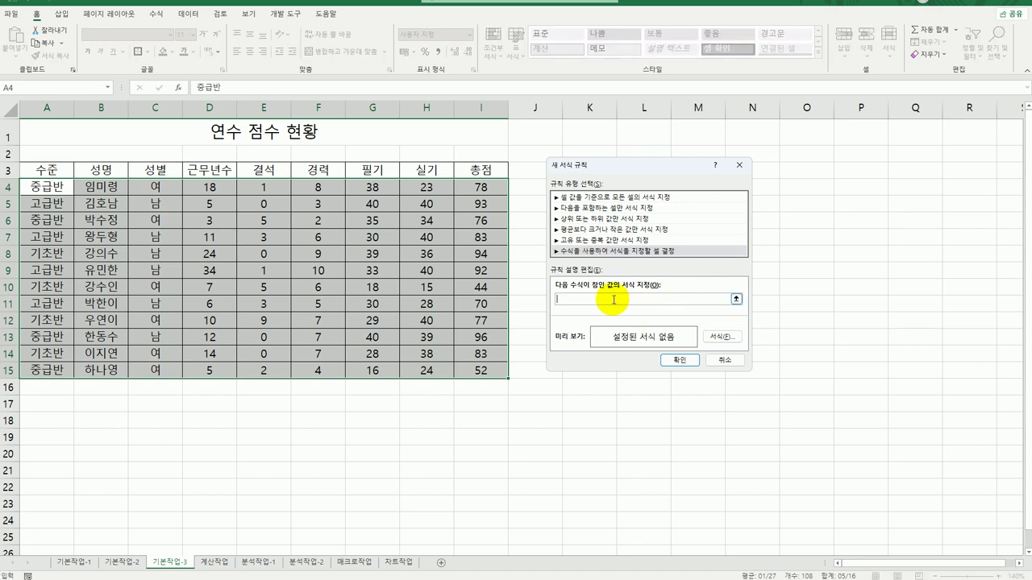
pyautogui.write('=and(')
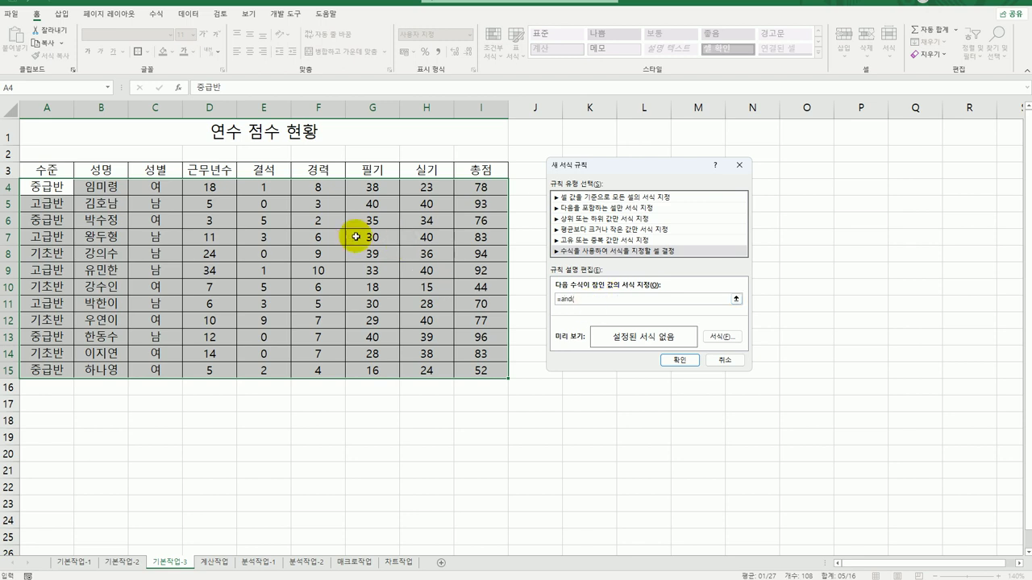
pyautogui.click(154, 191)
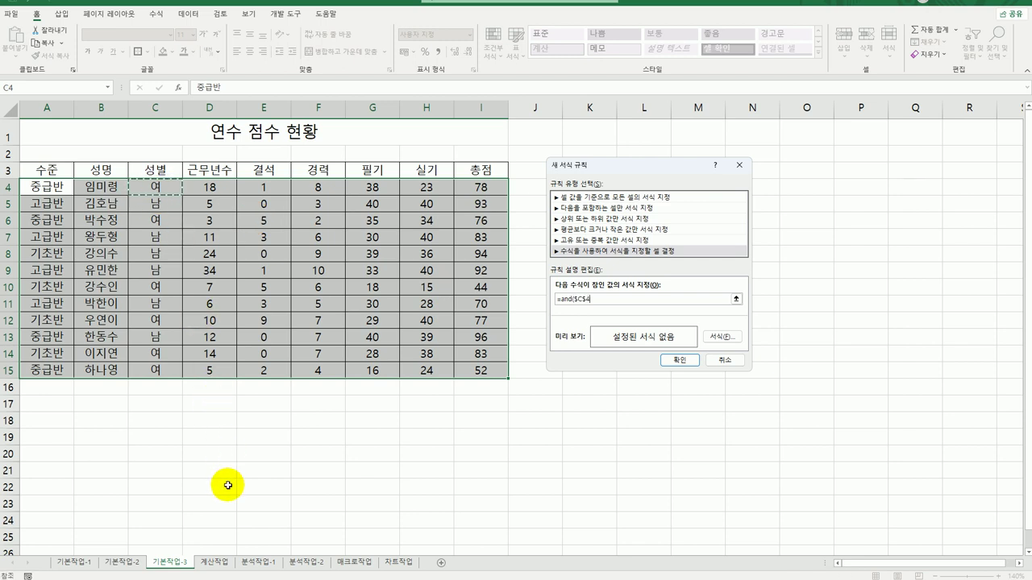
pyautogui.press('F4')
pyautogui.press('F4')
pyautogui.write('=')
pyautogui.write('"ㅇ')
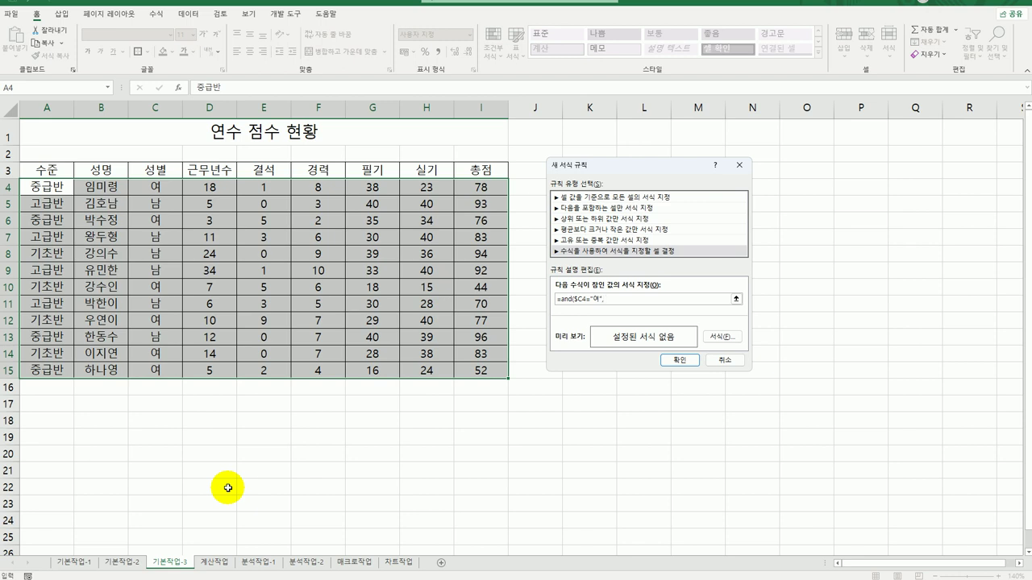
pyautogui.write('",')
pyautogui.click(484, 184)
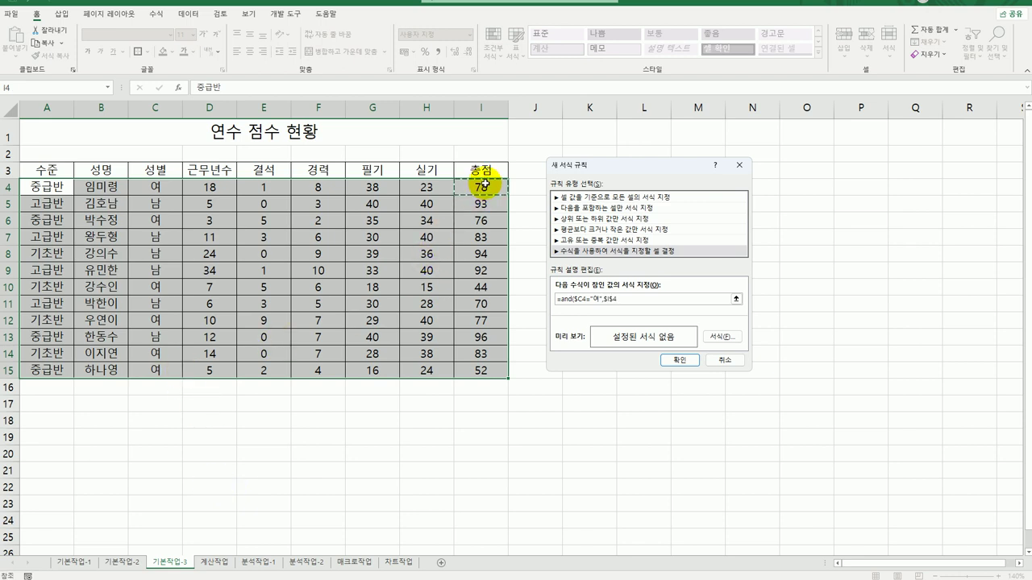
pyautogui.press('F4')
pyautogui.press('F4')
pyautogui.write('>=70)')
# Step: Set the rule's font color to the standard color blue (파랑)
pyautogui.click(722, 341)
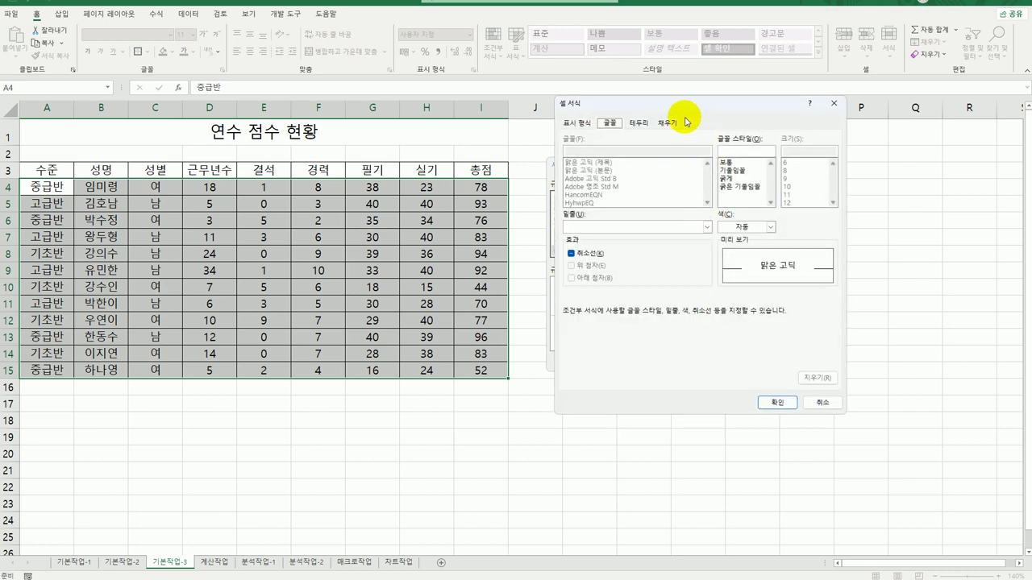
pyautogui.moveTo(682, 106); pyautogui.dragTo(269, 145)
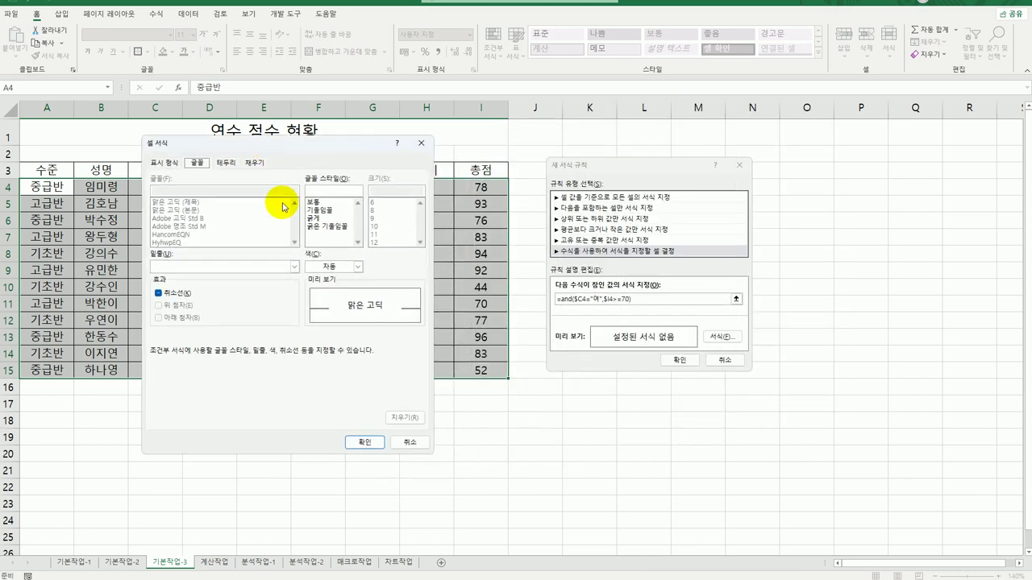
pyautogui.click(357, 266)
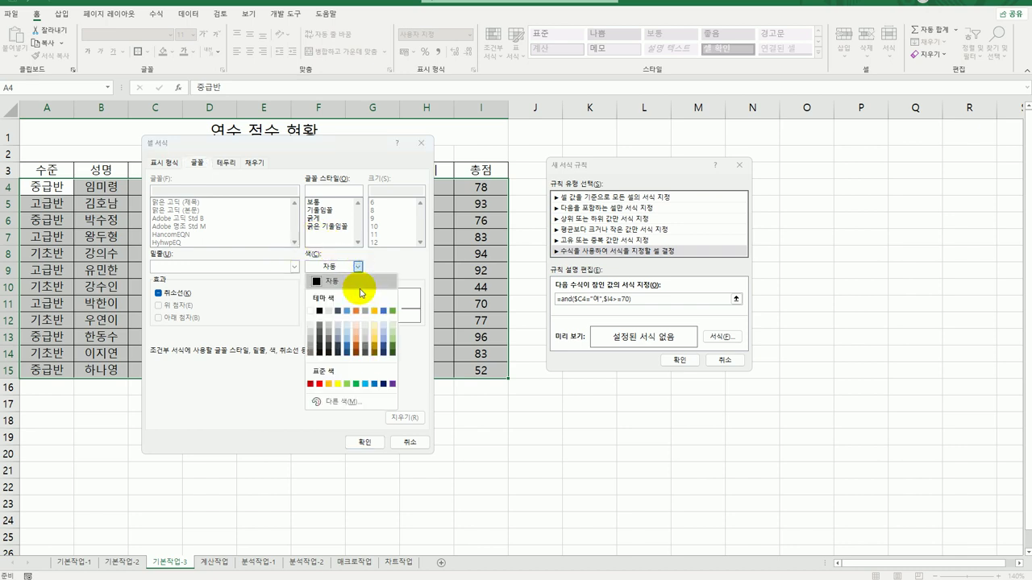
pyautogui.click(374, 384)
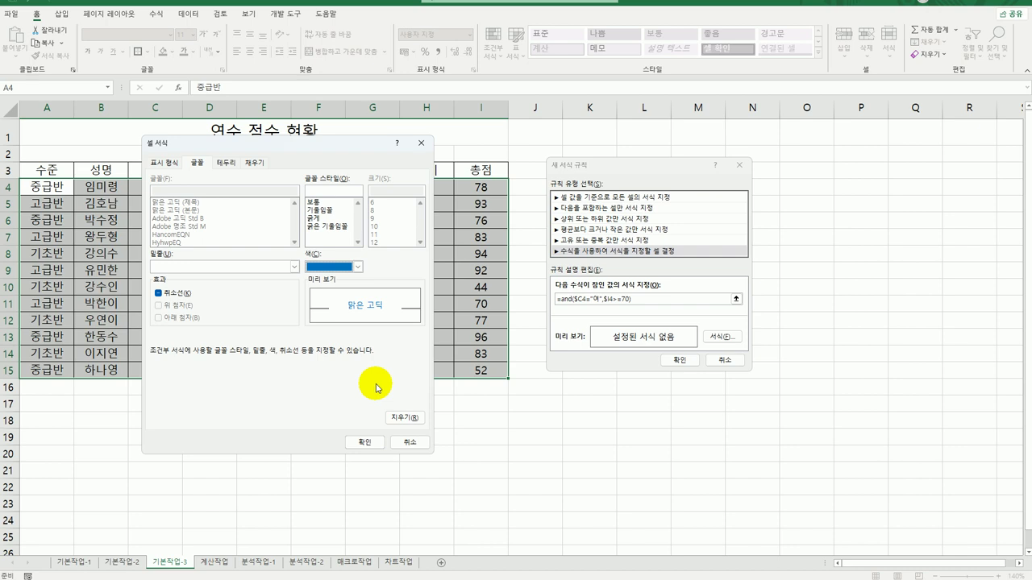
pyautogui.click(352, 442)
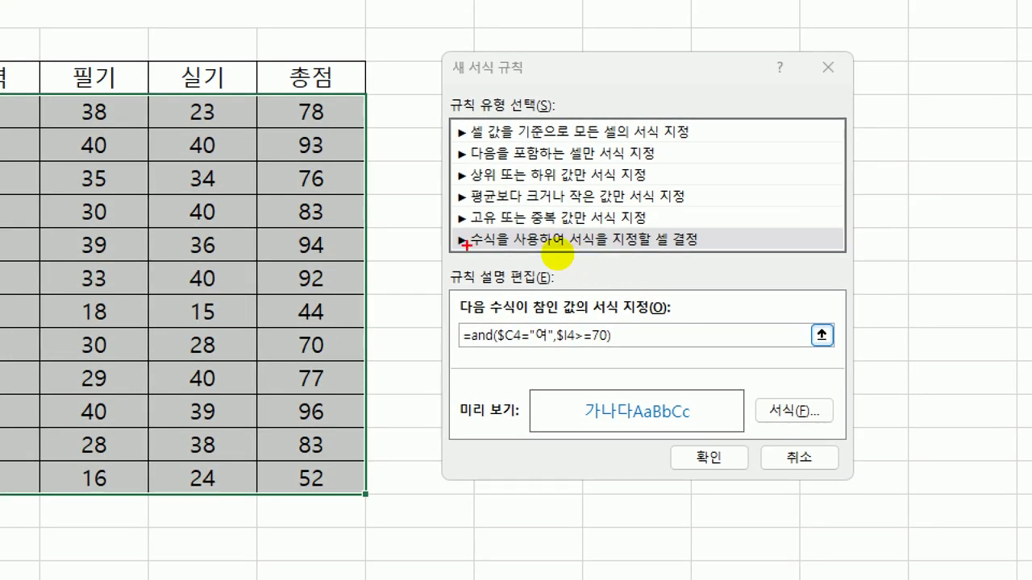
pyautogui.moveTo(466, 244); pyautogui.dragTo(573, 248)
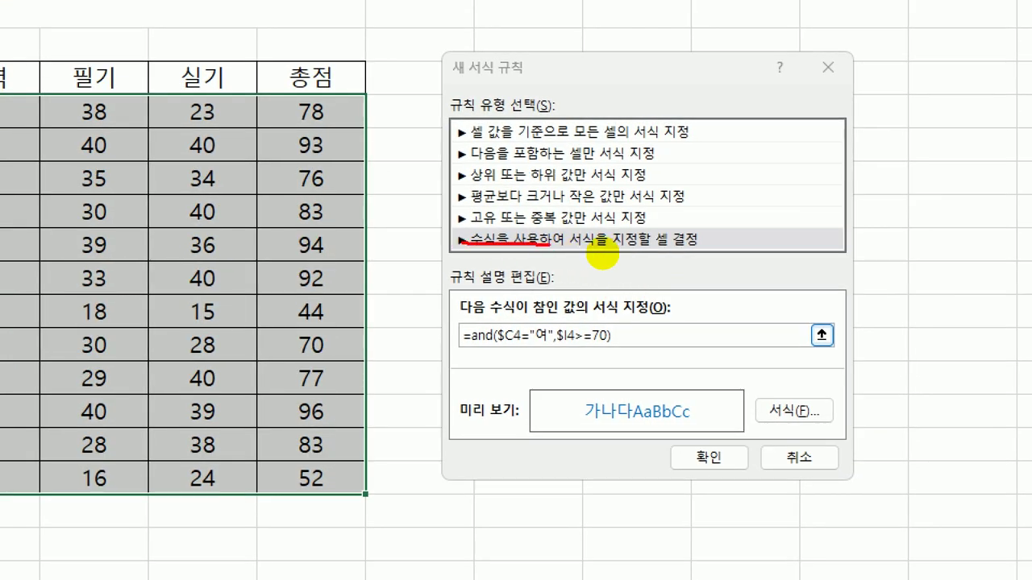
pyautogui.moveTo(470, 348); pyautogui.dragTo(495, 350)
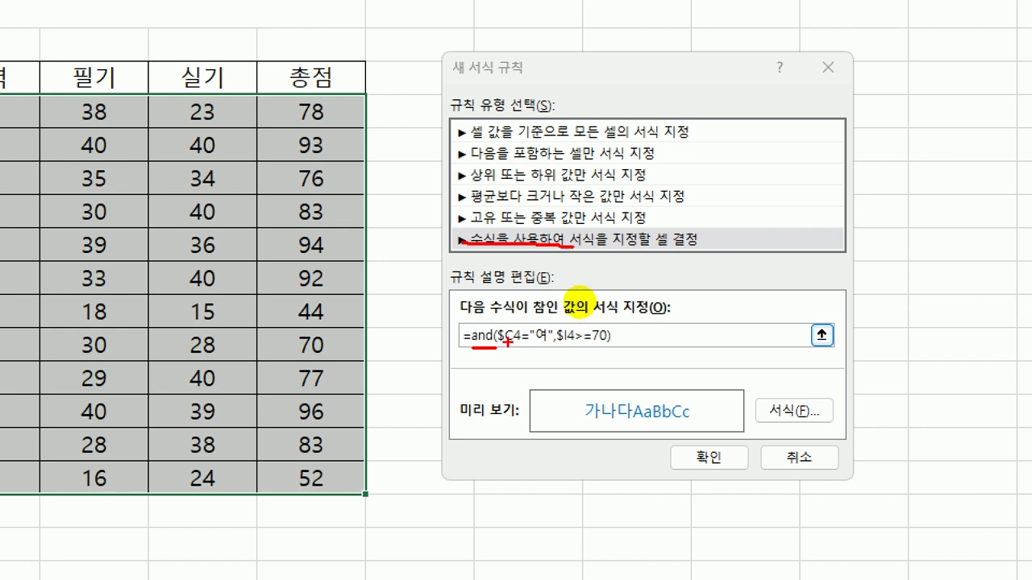
pyautogui.moveTo(509, 344); pyautogui.dragTo(613, 348)
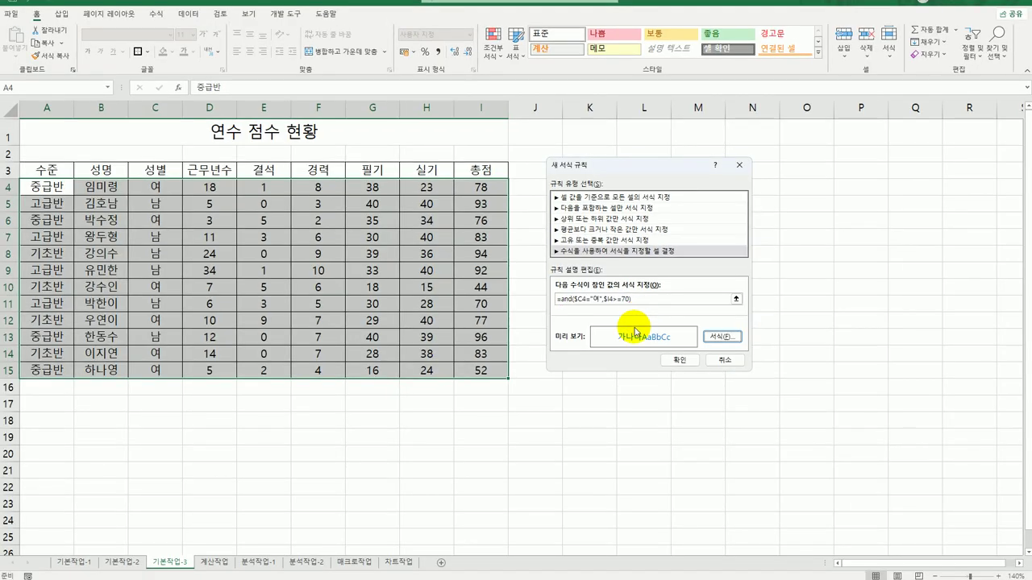
# Step: Apply the finished conditional formatting rule to A4:I15 and check the 성별 entries of the formatted rows
pyautogui.click(682, 360)
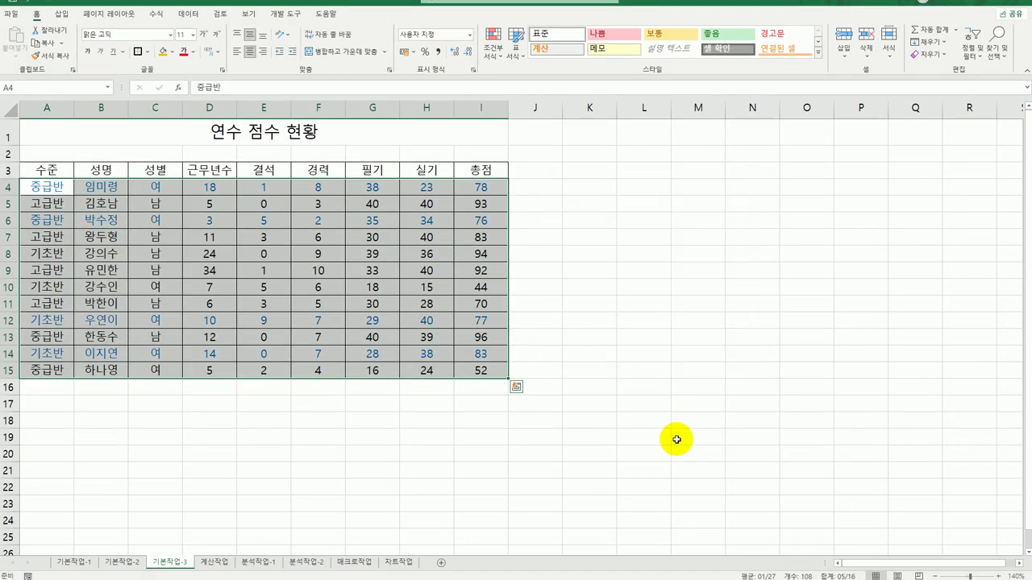
pyautogui.click(677, 439)
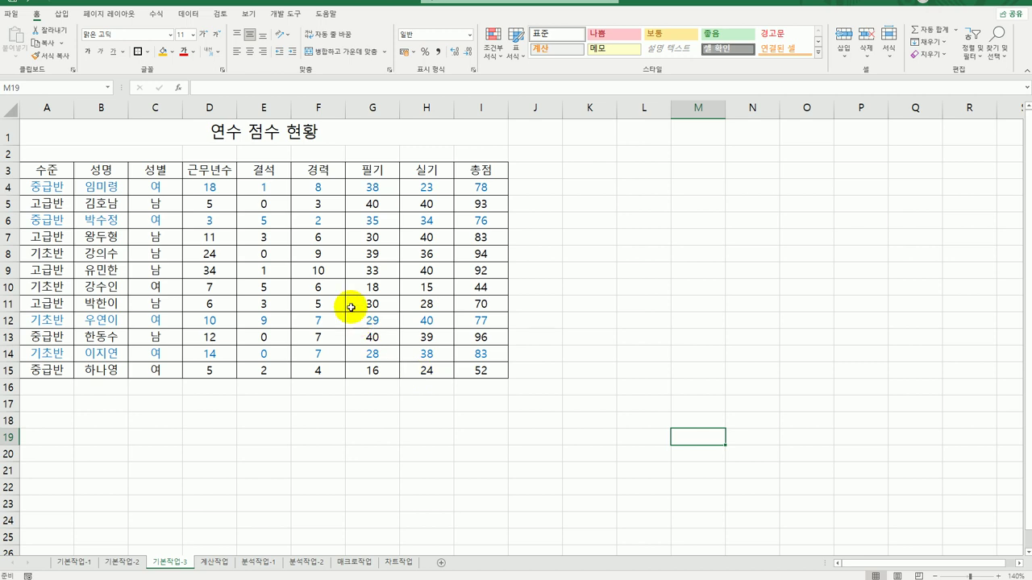
pyautogui.click(156, 192)
pyautogui.click(154, 317)
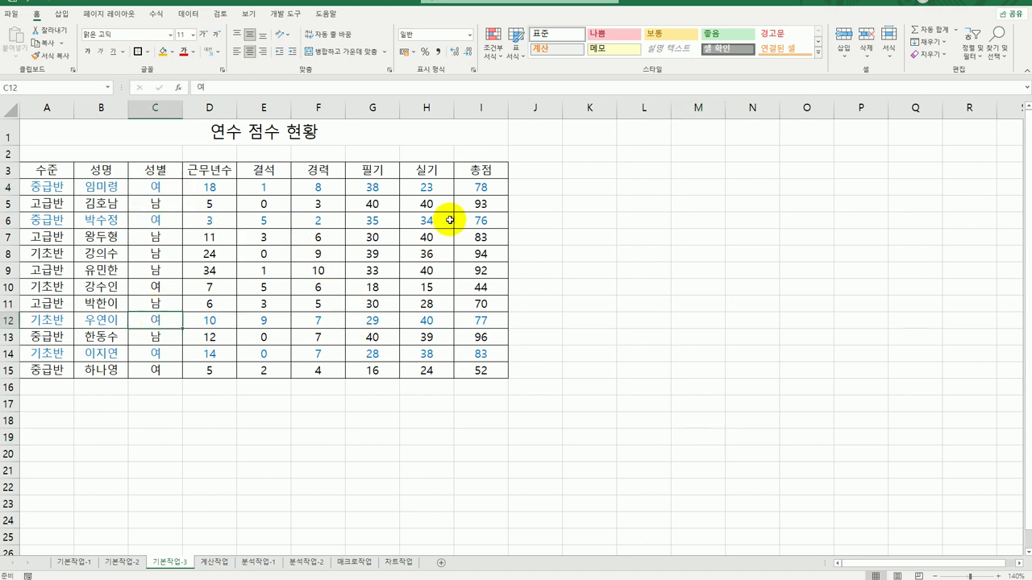
# Step: Check the 총점 values of the conditionally formatted rows in the score table
pyautogui.click(480, 187)
pyautogui.click(481, 320)
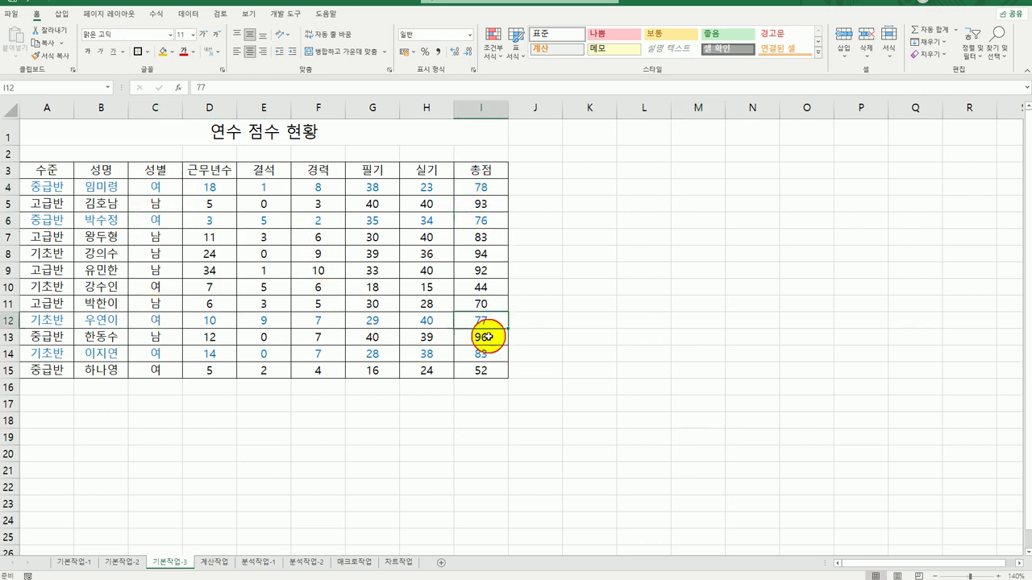
pyautogui.click(537, 356)
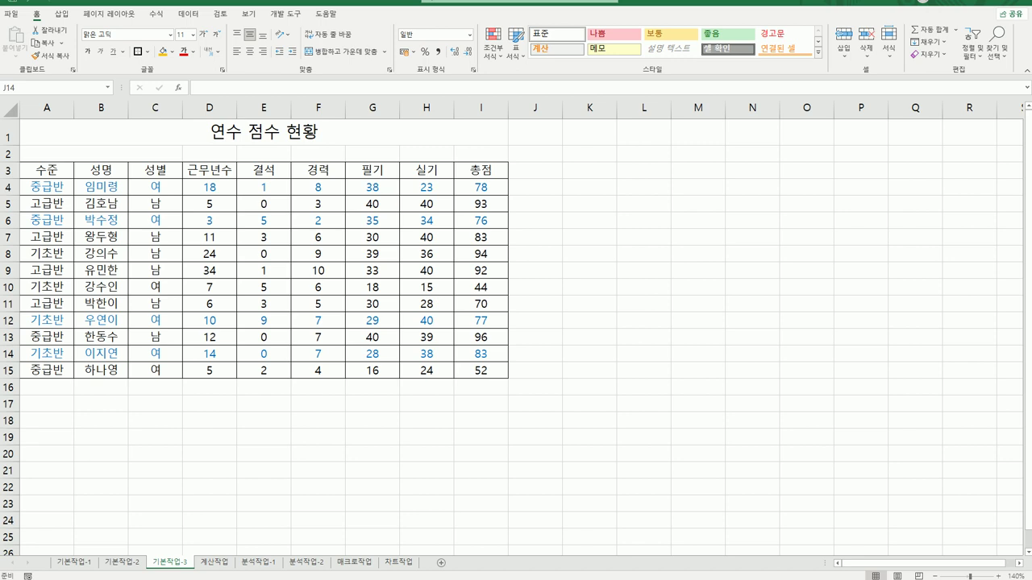
# Step: On the 계산작업 sheet, enter =RIGHT(B3,2) in the first 색상 cell D3 and fill it down to D11
pyautogui.click(216, 569)
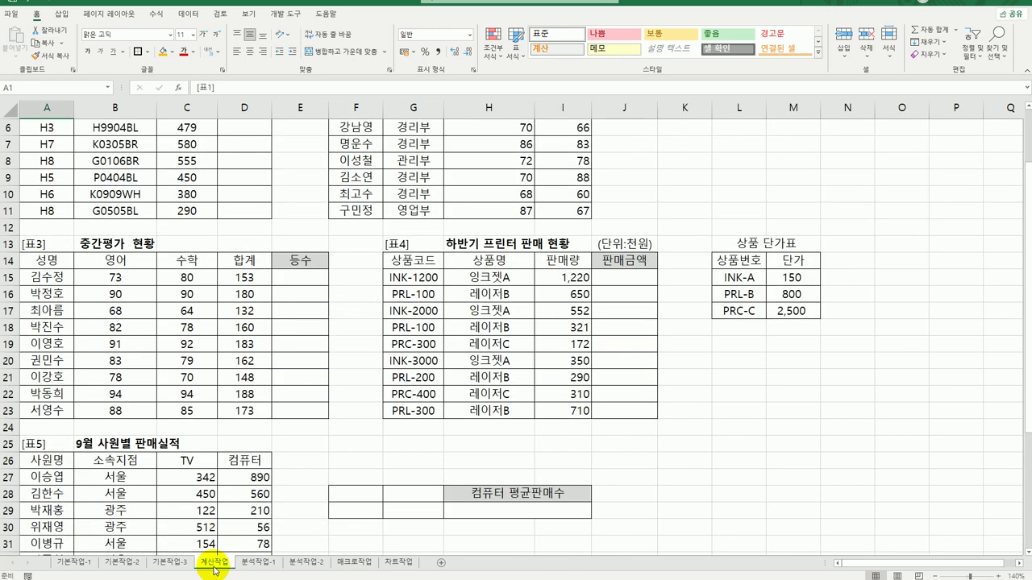
pyautogui.scroll(2, 237, 502)
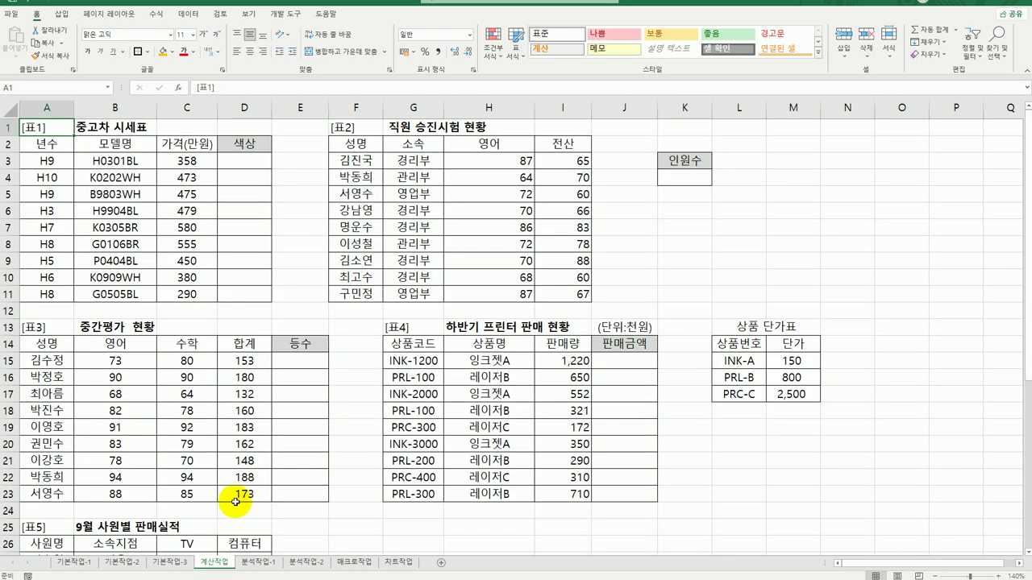
pyautogui.click(234, 156)
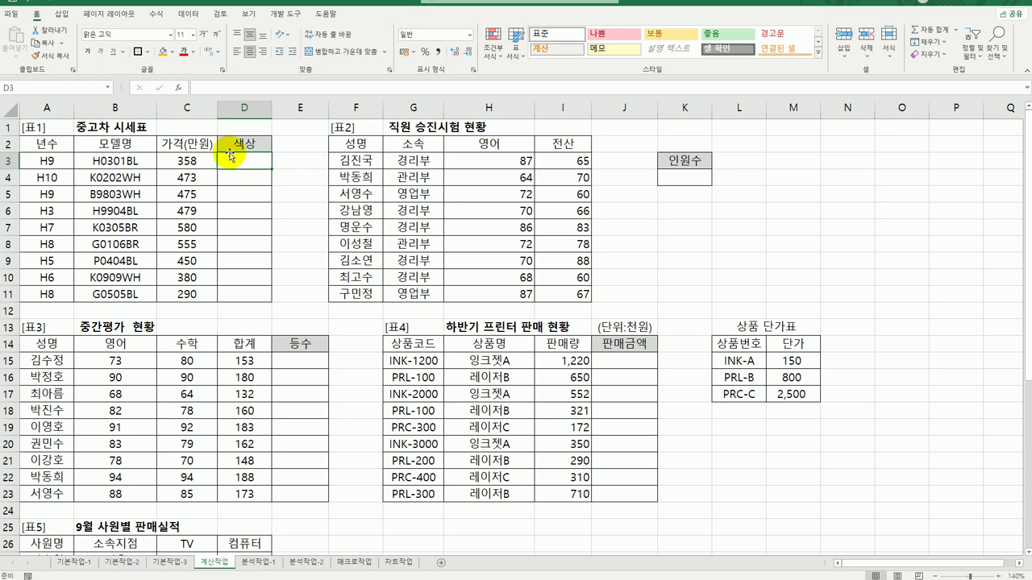
pyautogui.write('=ri')
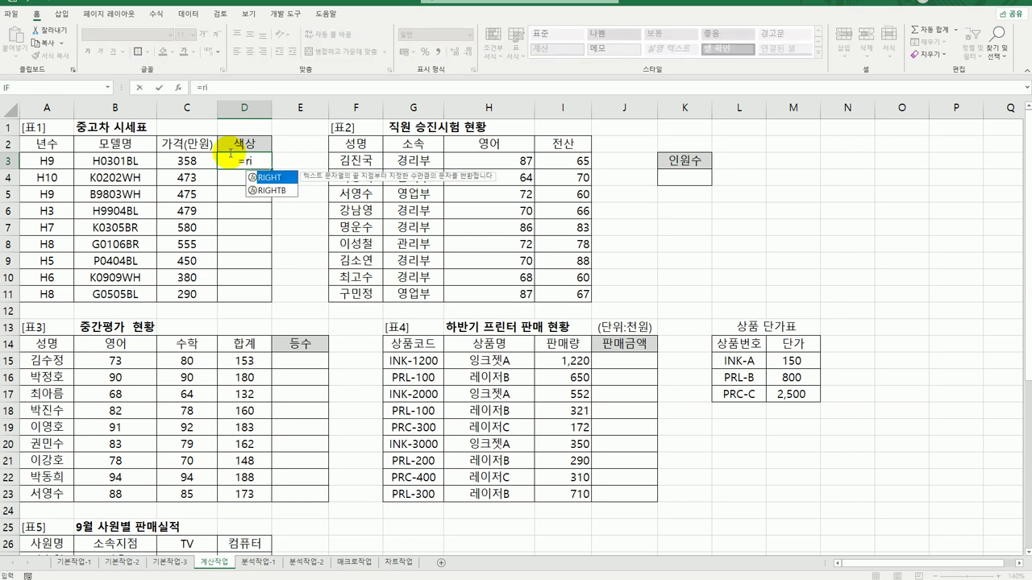
pyautogui.doubleClick(269, 176)
pyautogui.click(109, 161)
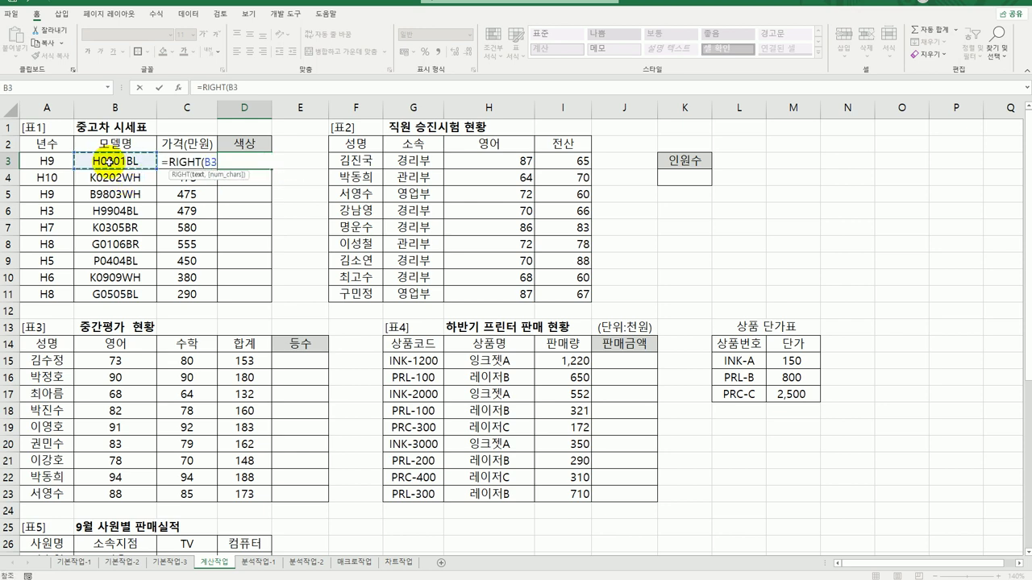
pyautogui.write(',2)')
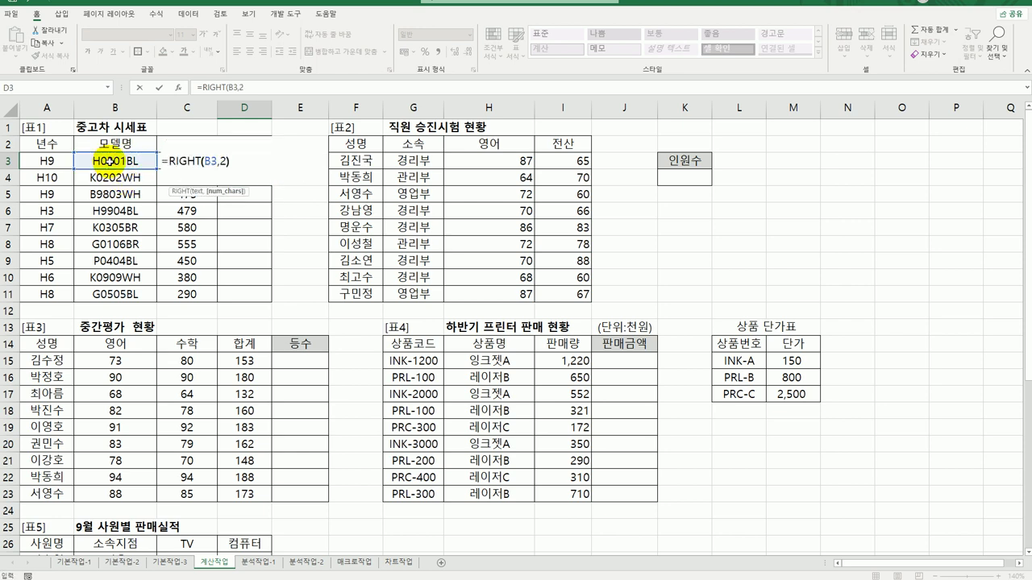
pyautogui.press('Return')
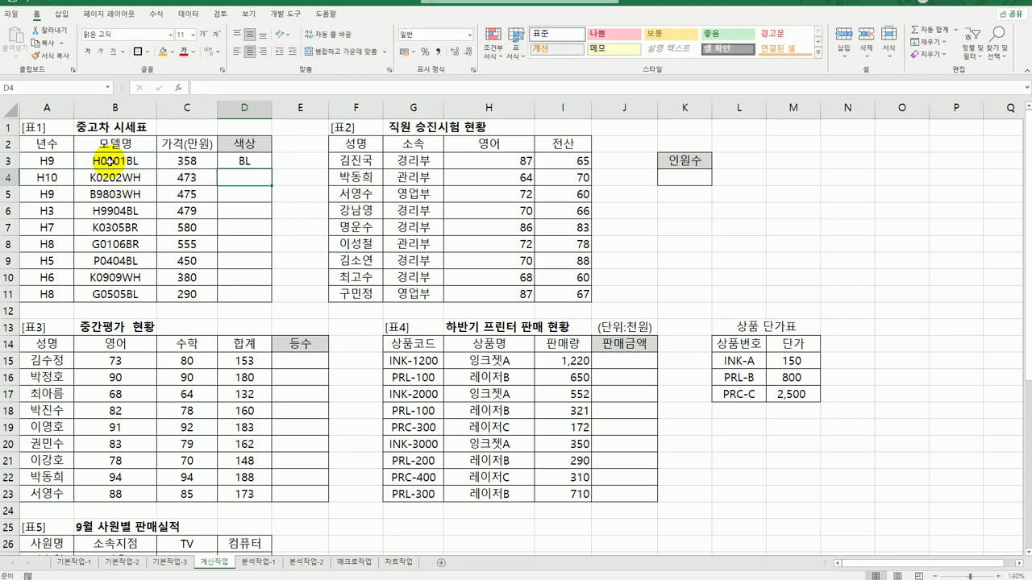
pyautogui.click(250, 158)
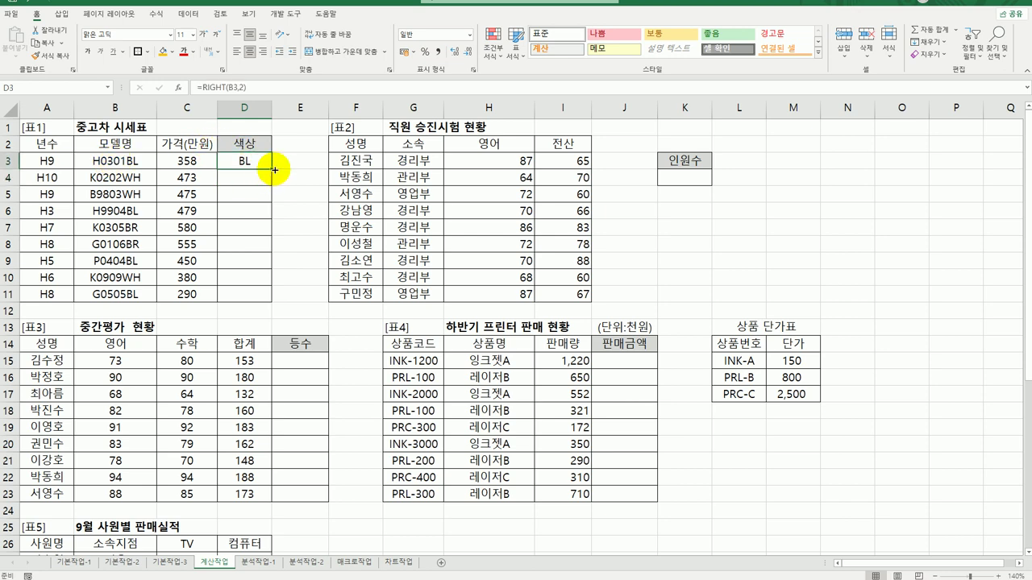
pyautogui.moveTo(272, 168); pyautogui.dragTo(256, 295)
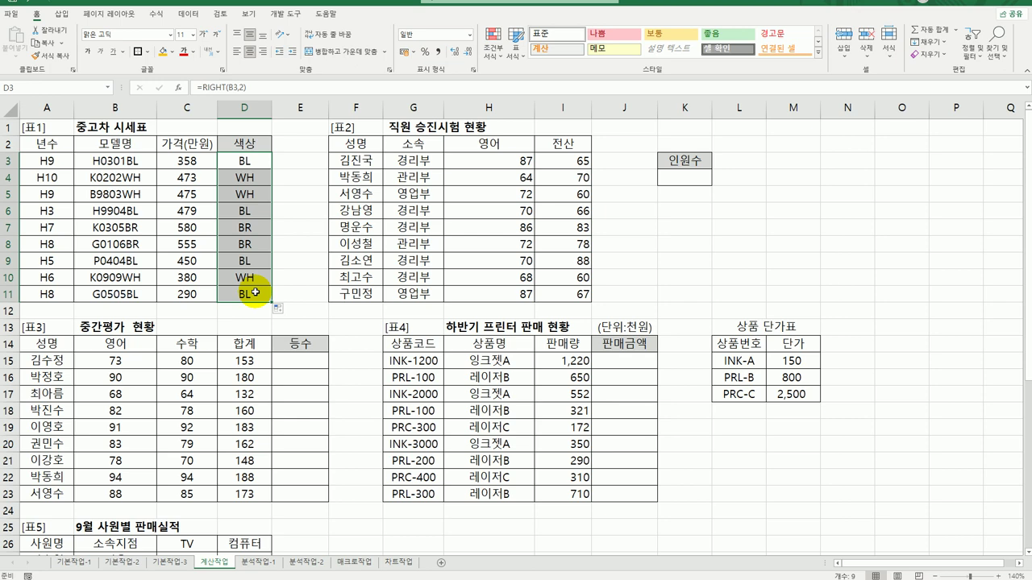
# Step: Wrap D3's formula in an IF function that tests RIGHT(B3,2)="BR" and returns "갈색" when true
pyautogui.doubleClick(251, 160)
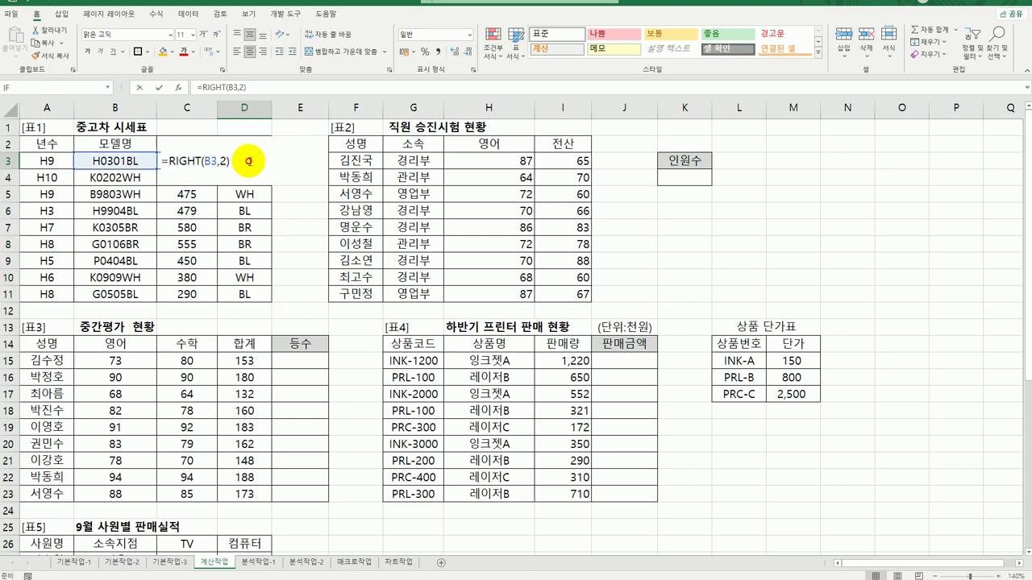
pyautogui.click(166, 162)
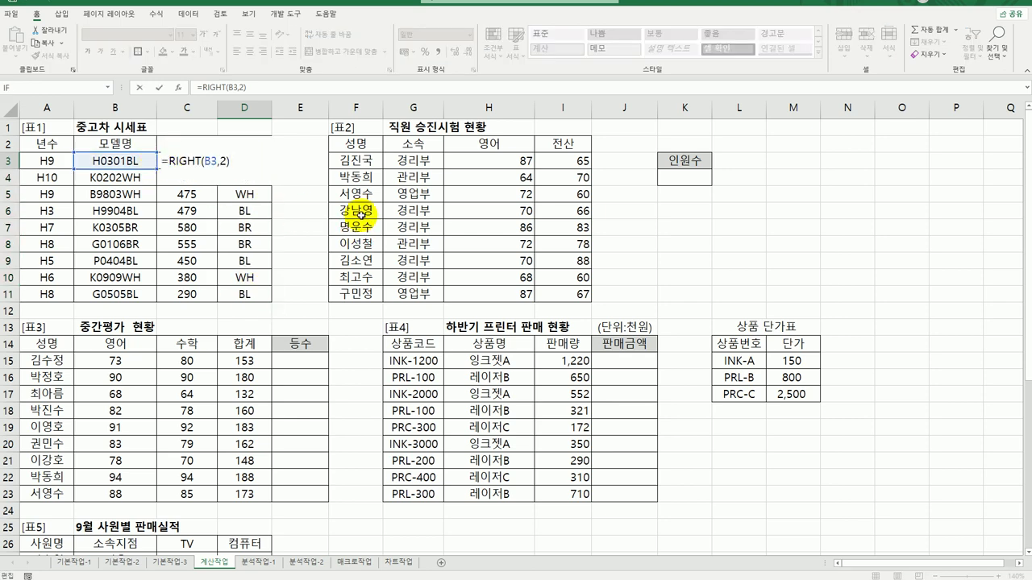
pyautogui.write('if')
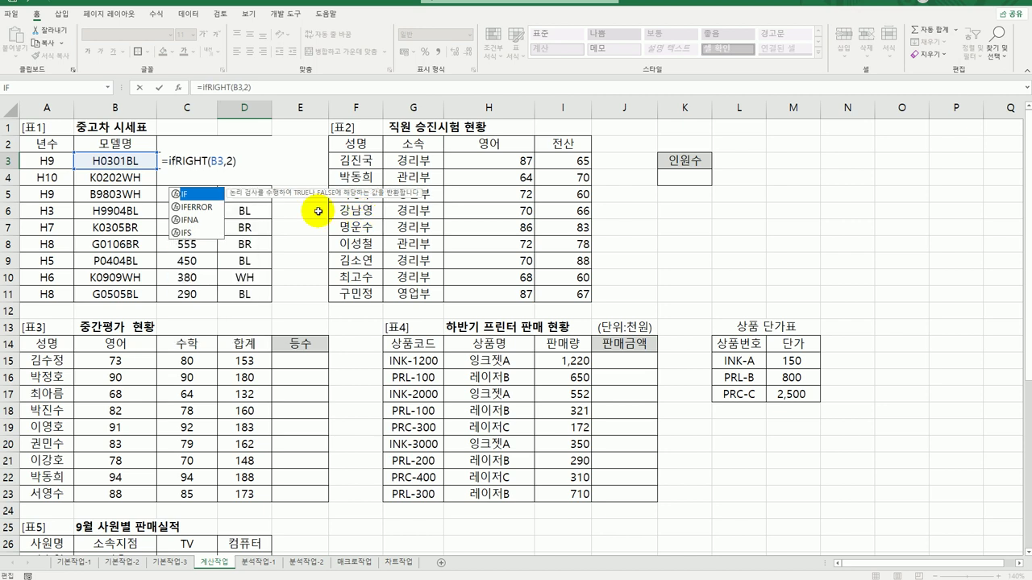
pyautogui.doubleClick(200, 195)
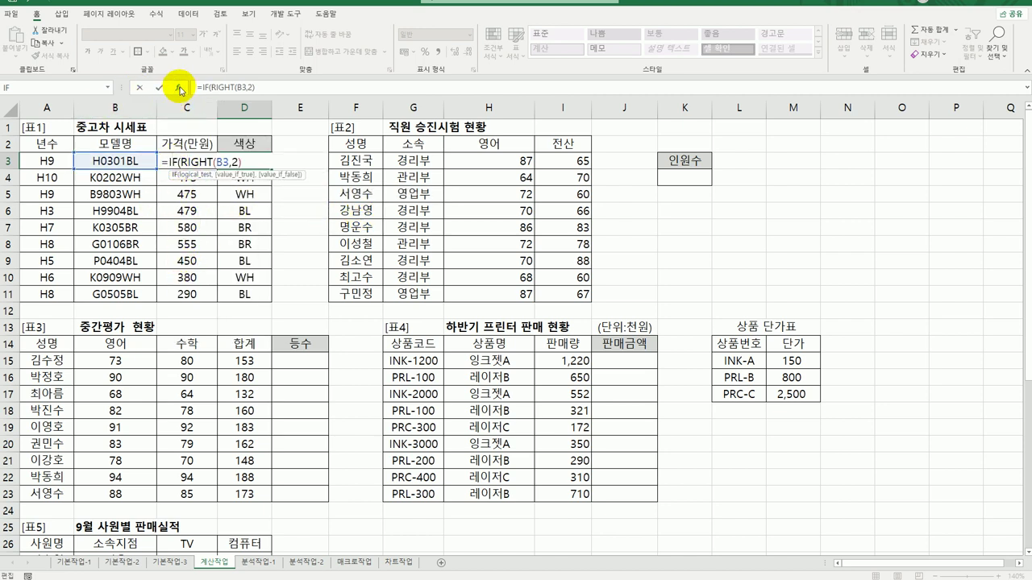
pyautogui.click(178, 87)
pyautogui.click(630, 206)
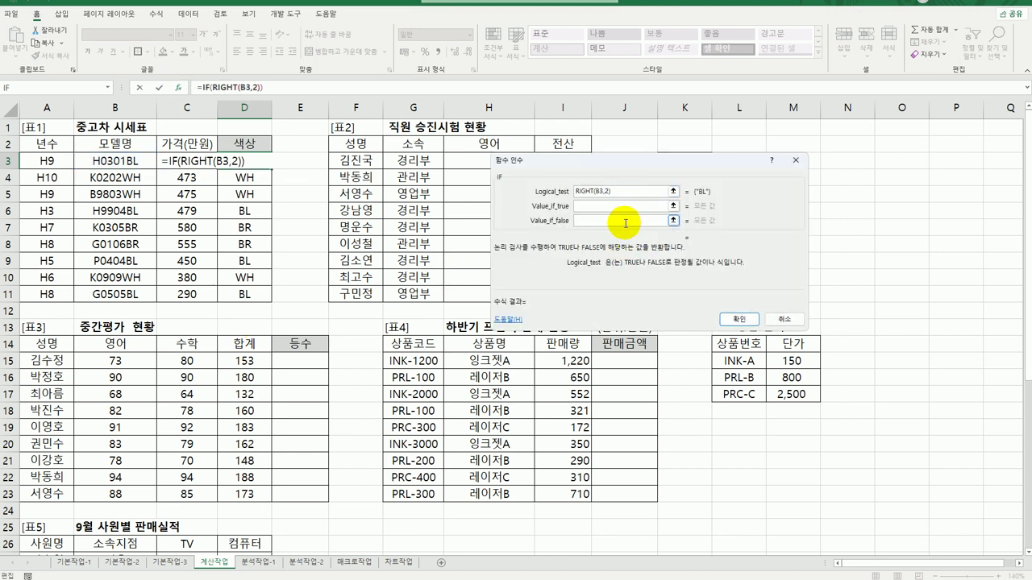
pyautogui.write('="BR"')
pyautogui.press('Tab')
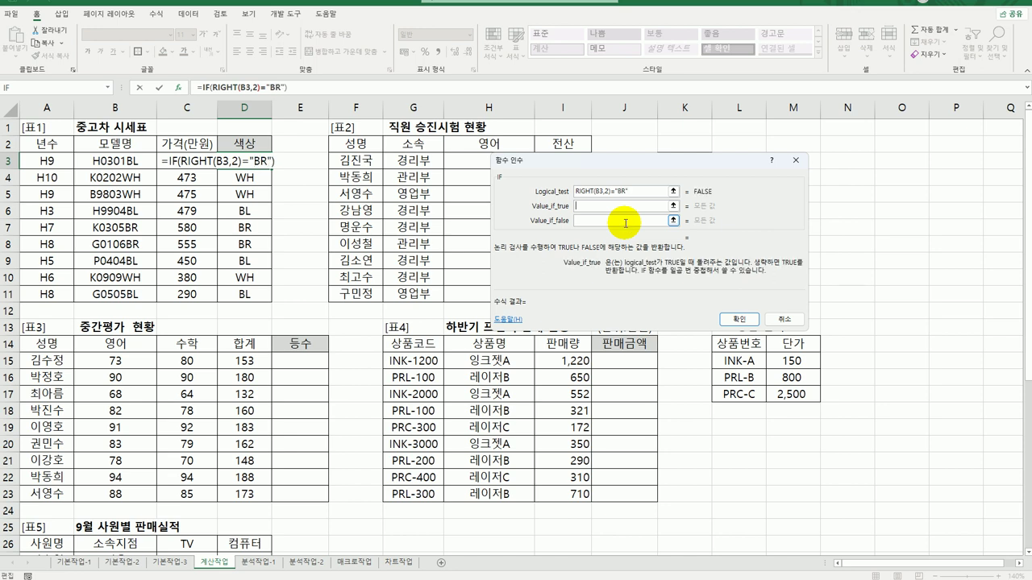
pyautogui.write('갈색')
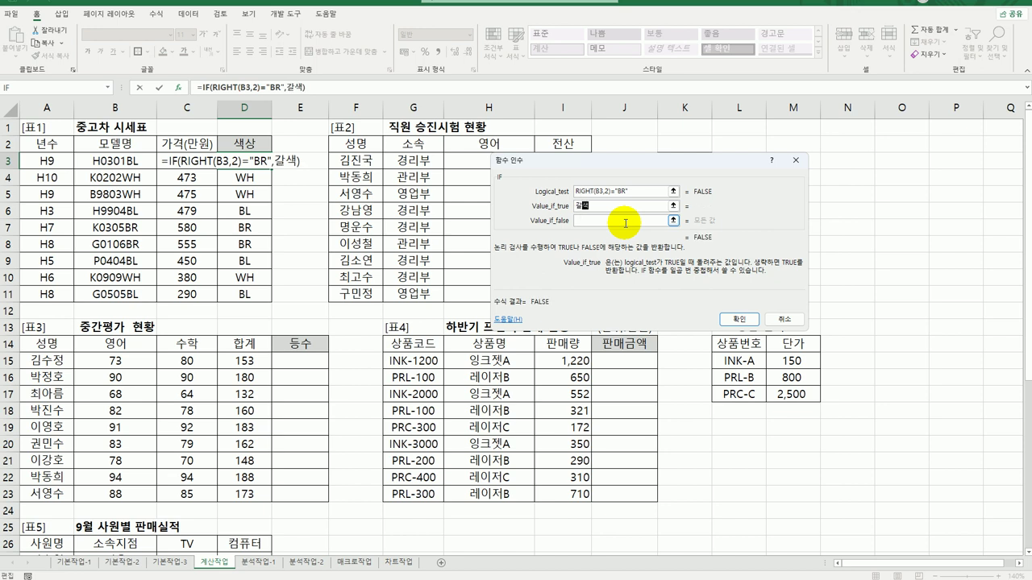
pyautogui.click(625, 220)
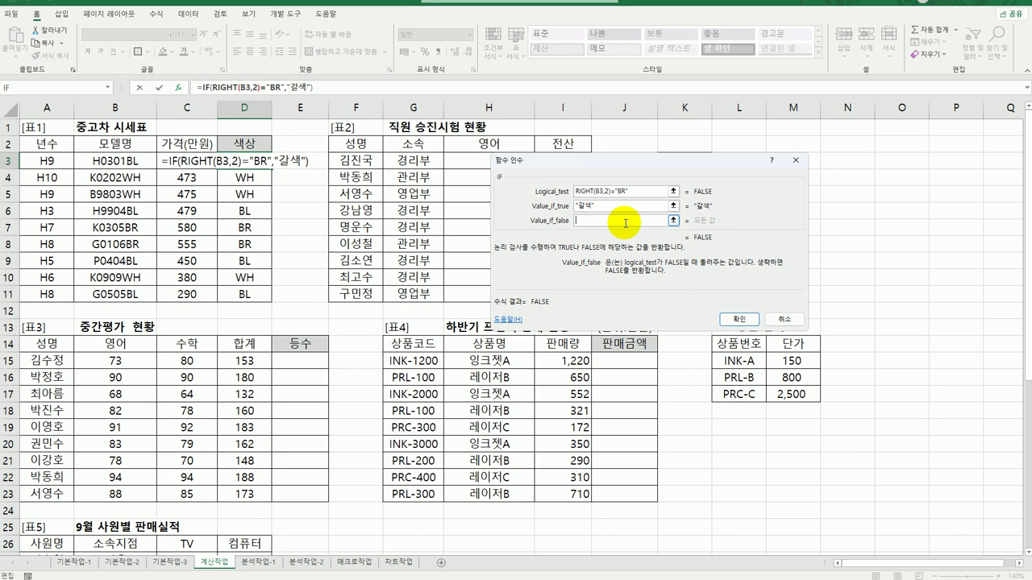
# Step: Nest a second IF as the false value, reusing the copied condition as RIGHT(B3,2)="BL" and returning "검정색" when true
pyautogui.click(638, 192)
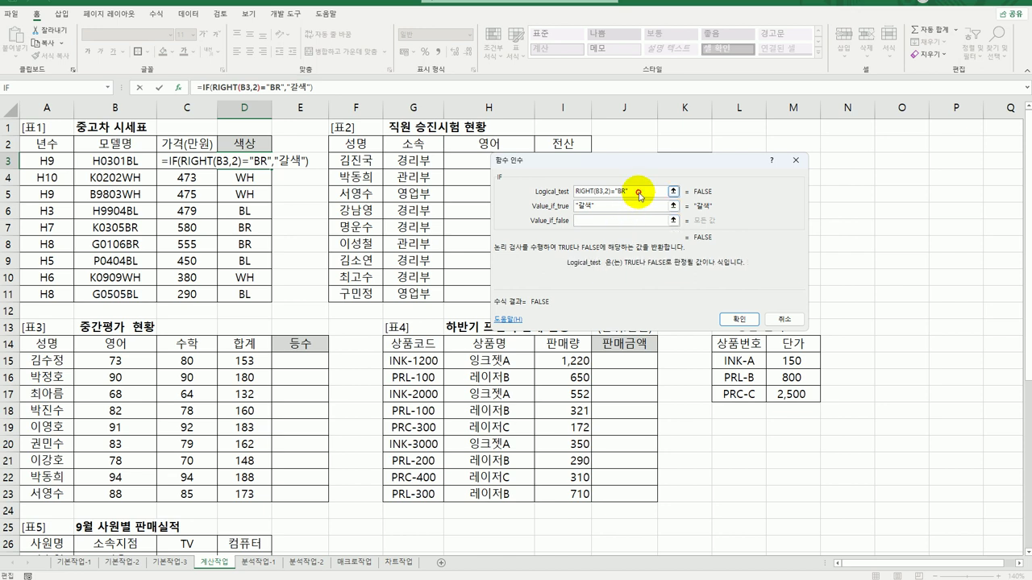
pyautogui.moveTo(639, 192); pyautogui.dragTo(527, 191)
pyautogui.hotkey('ctrl', 'c')
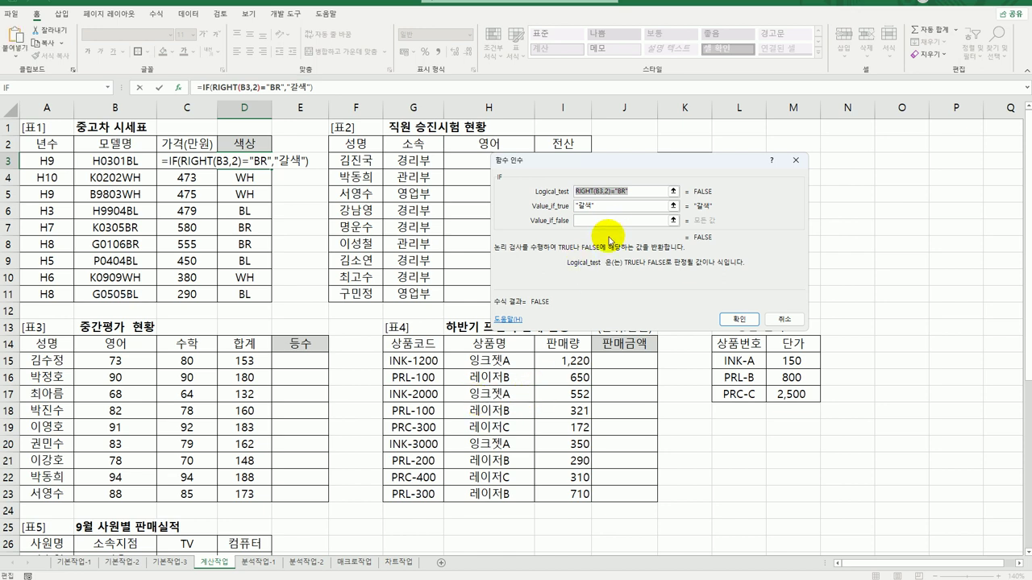
pyautogui.click(606, 222)
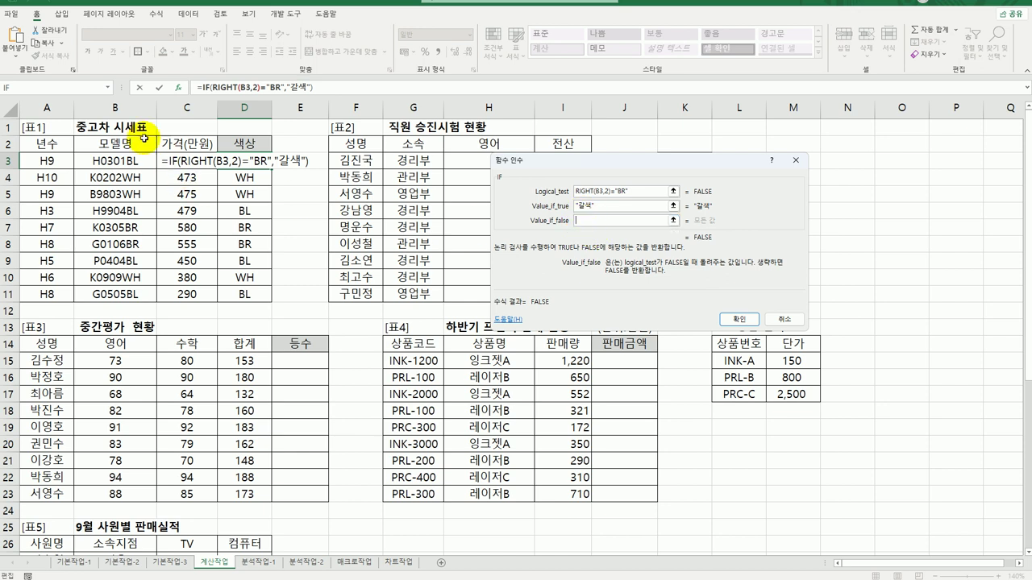
pyautogui.click(107, 87)
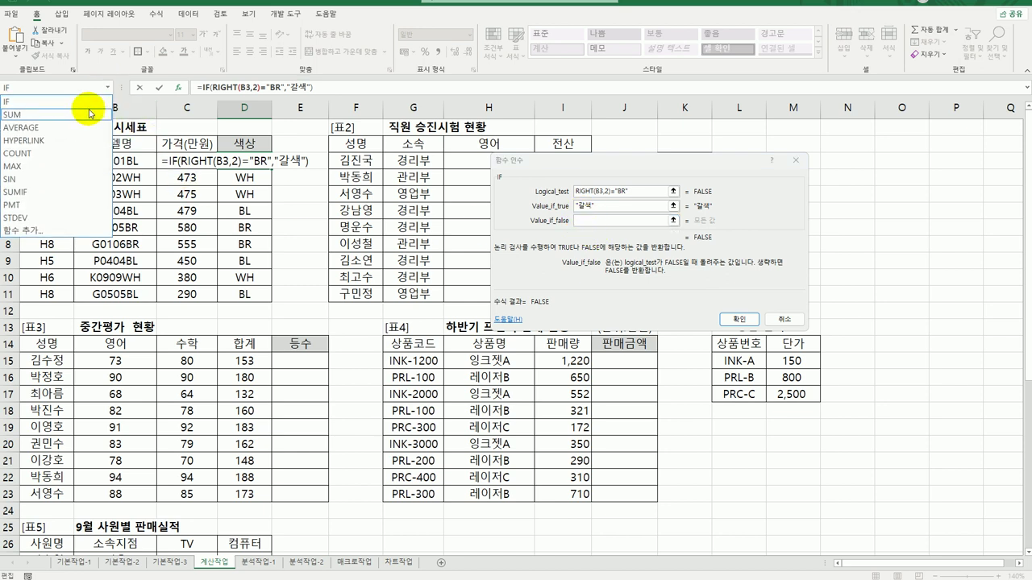
pyautogui.click(85, 103)
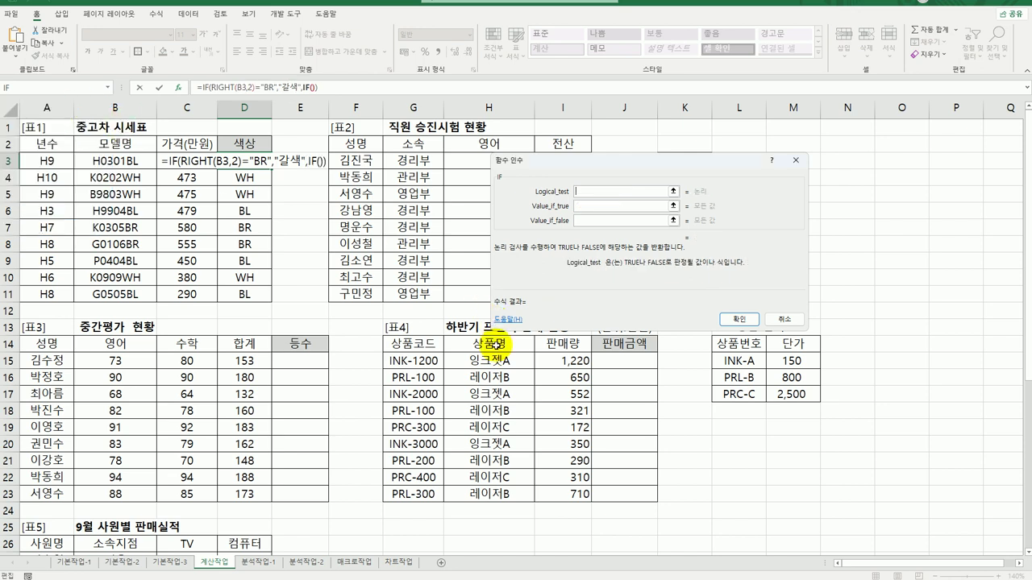
pyautogui.hotkey('ctrl', 'v')
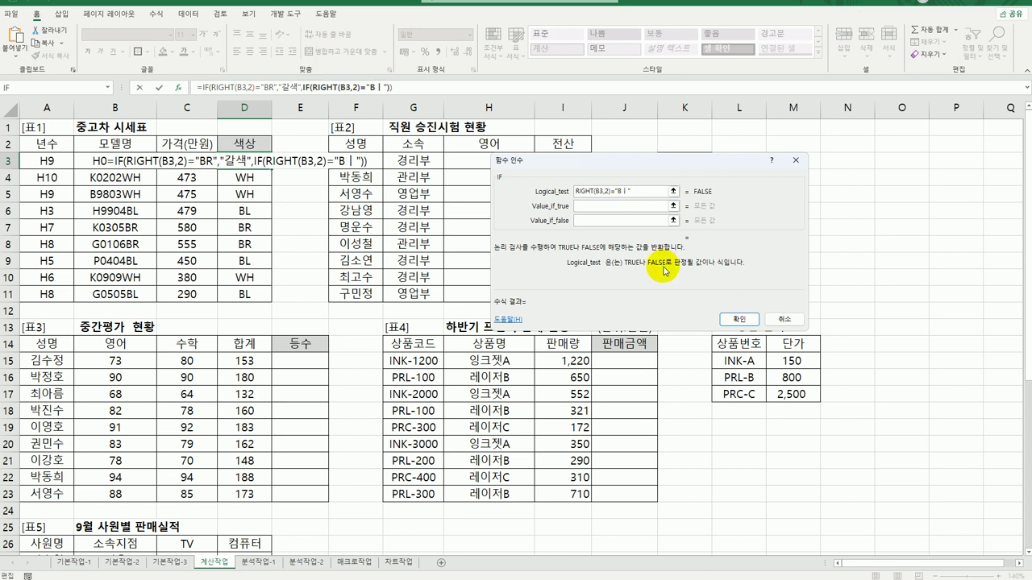
pyautogui.press('BackSpace')
pyautogui.write('L')
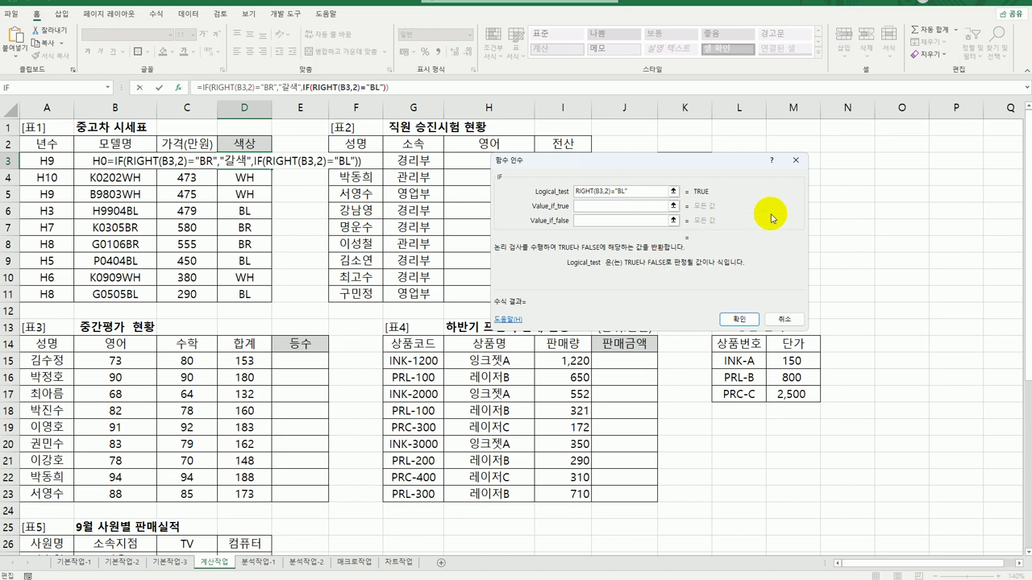
pyautogui.click(643, 208)
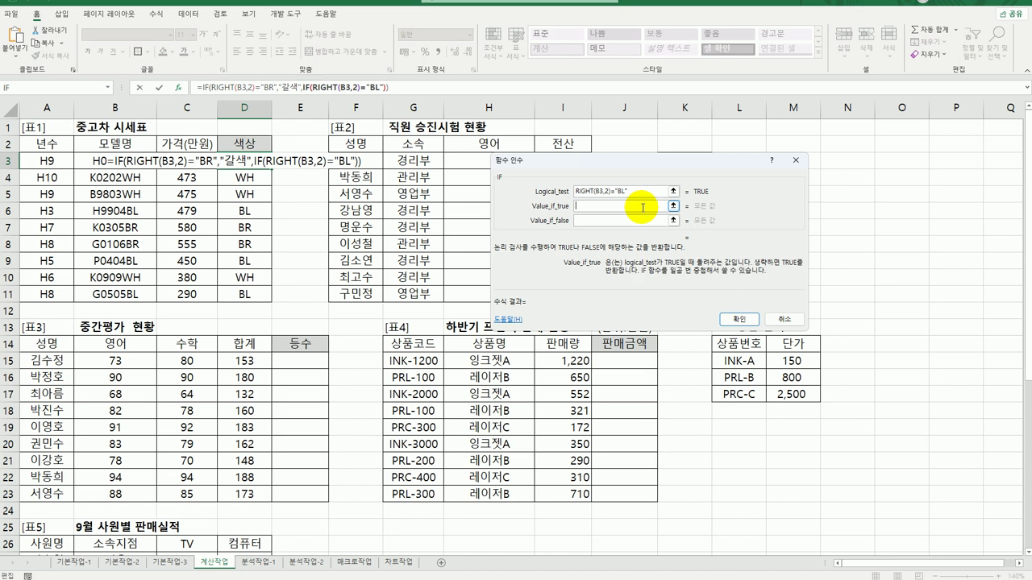
pyautogui.write('검정색')
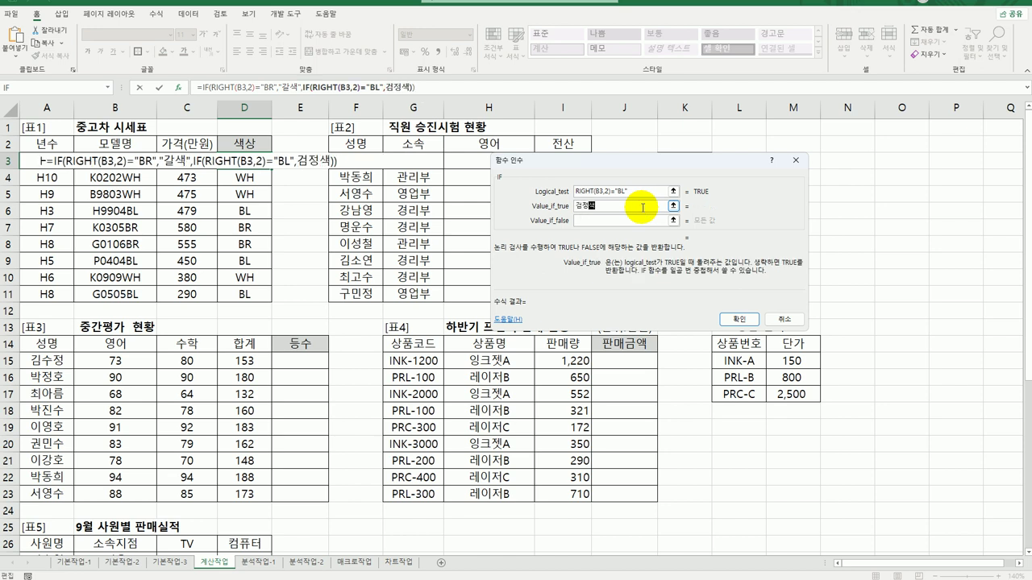
pyautogui.press('Tab')
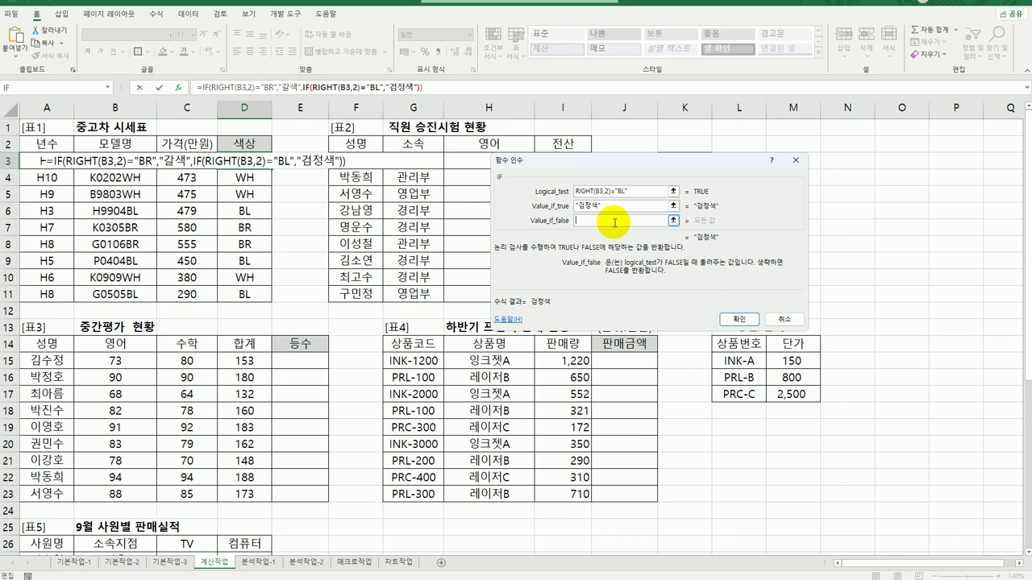
# Step: Nest a third IF that returns "흰색" when RIGHT(B3,2)="WH", and fill the finished D3 formula down to D11
pyautogui.click(46, 87)
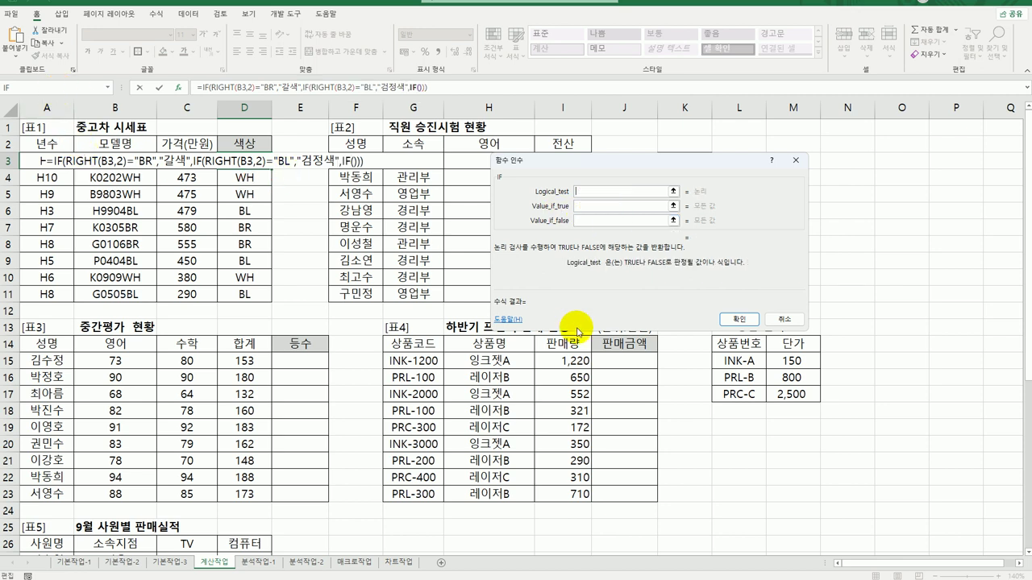
pyautogui.hotkey('ctrl', 'v')
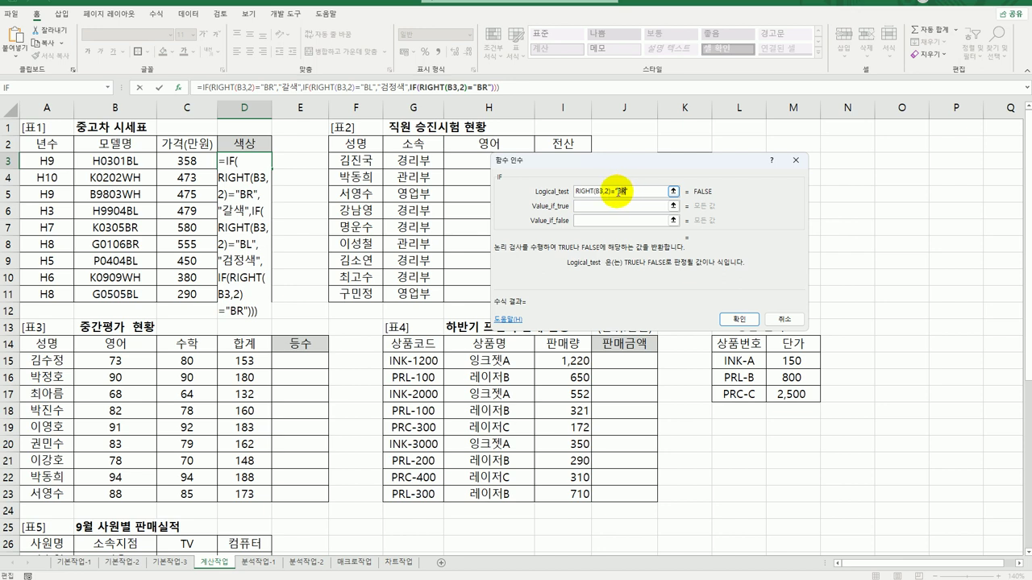
pyautogui.doubleClick(626, 192)
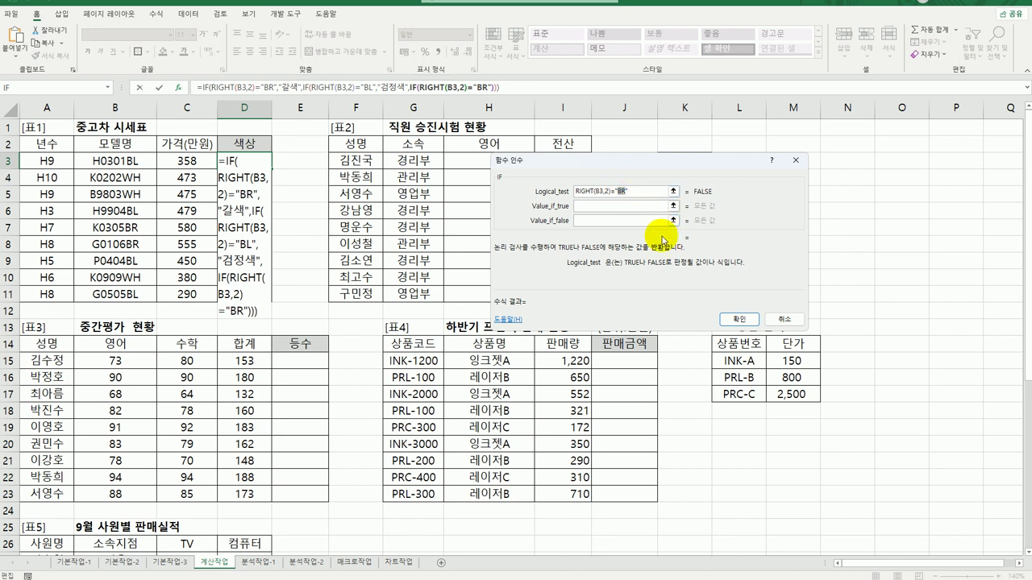
pyautogui.write('WH')
pyautogui.press('Tab')
pyautogui.write('g')
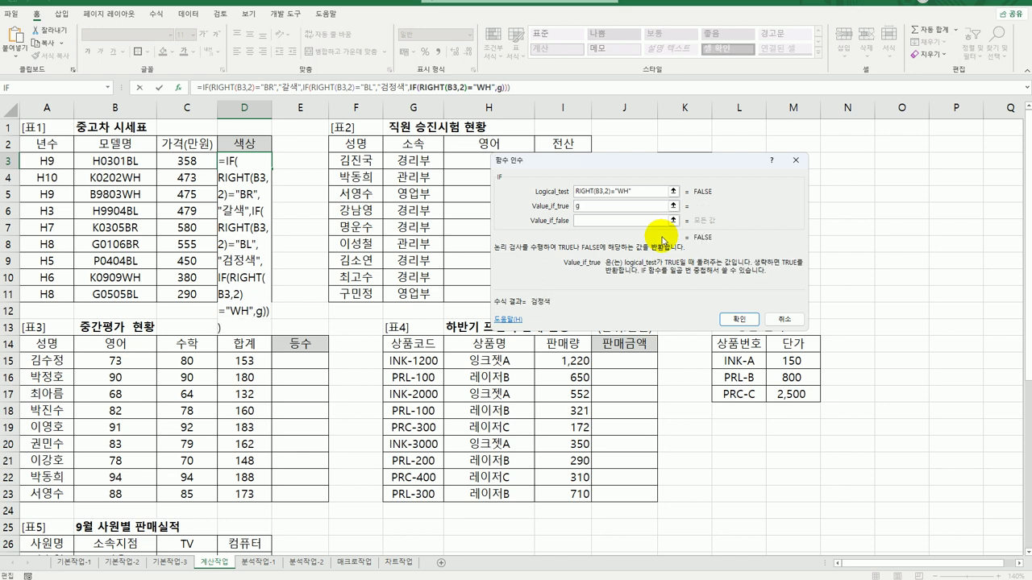
pyautogui.press('BackSpace')
pyautogui.write('흰색')
pyautogui.click(735, 319)
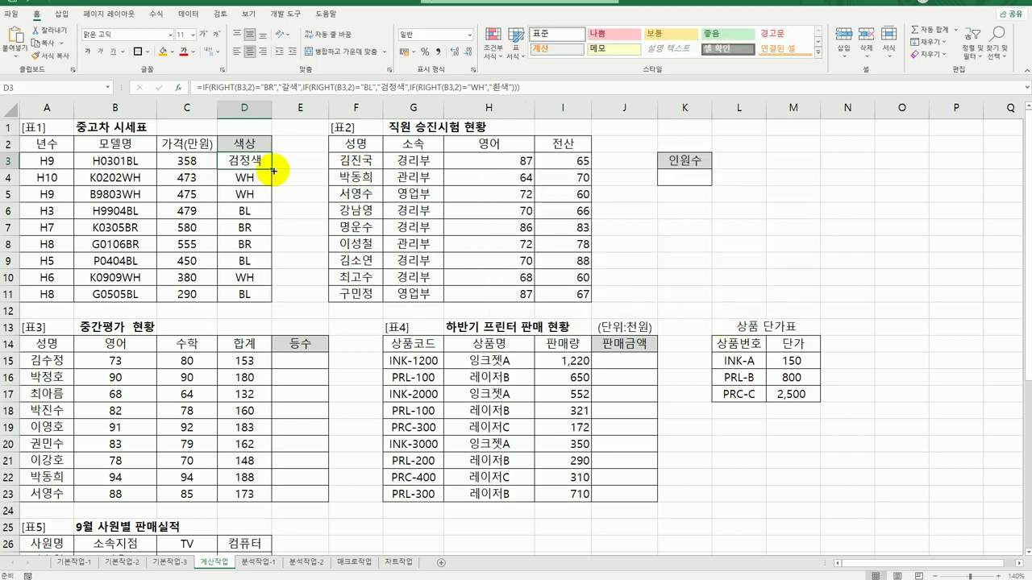
pyautogui.moveTo(272, 168); pyautogui.dragTo(256, 294)
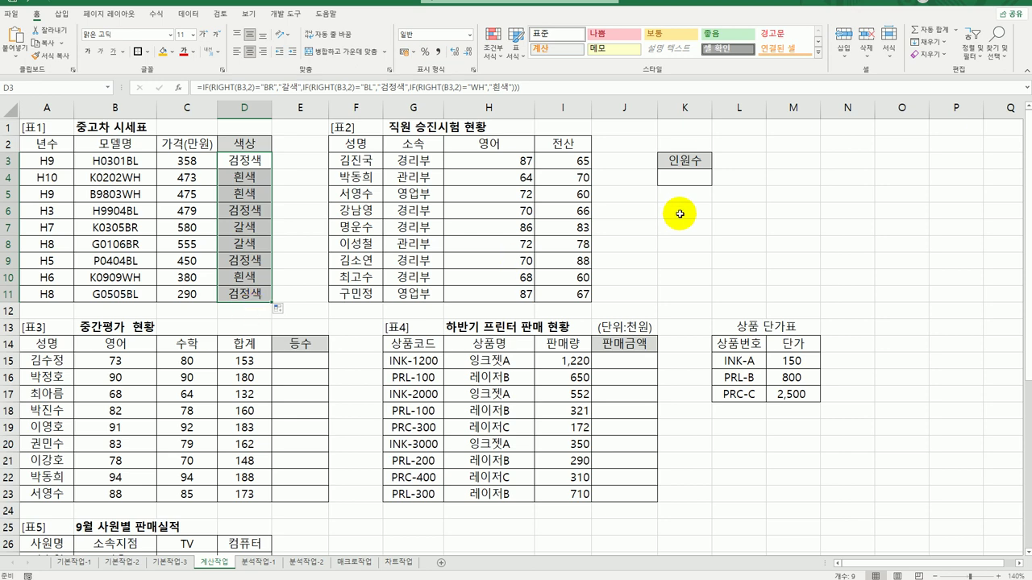
# Step: In the 인원수 cell K4, start a COUNTIFS formula with H3:H11 as the first range and ">=70" as its criterion
pyautogui.click(664, 178)
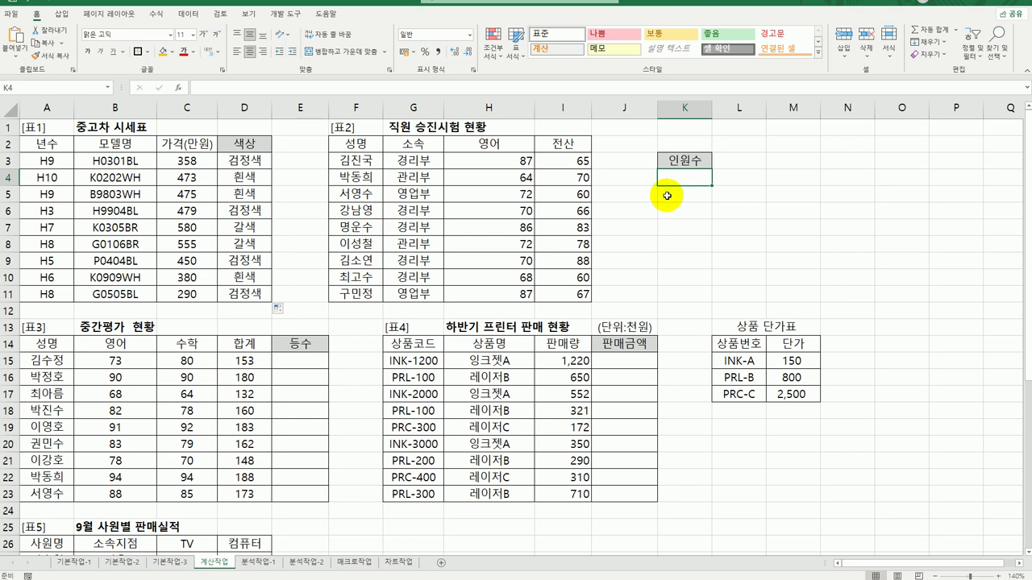
pyautogui.write('=')
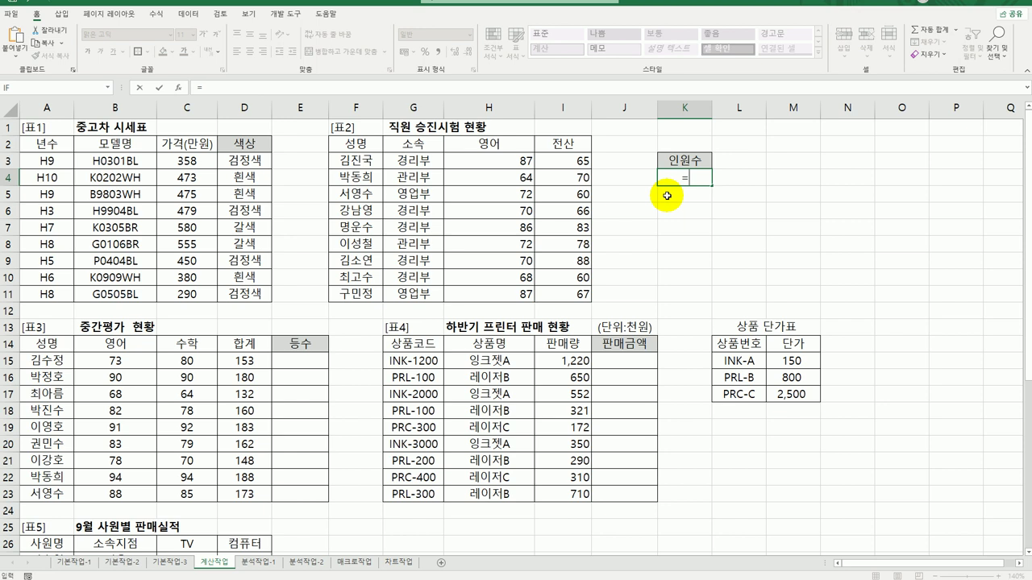
pyautogui.write('count')
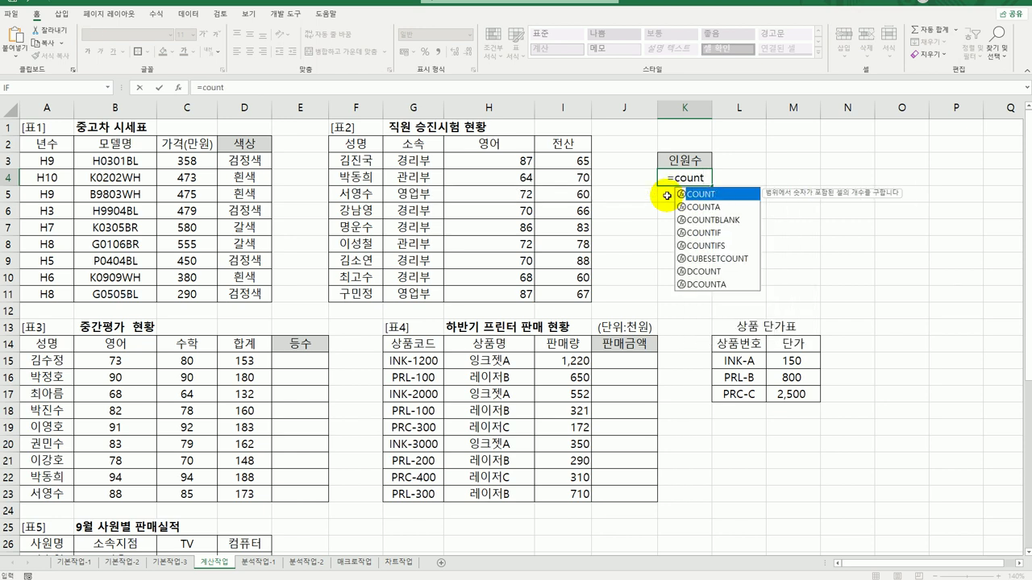
pyautogui.doubleClick(708, 245)
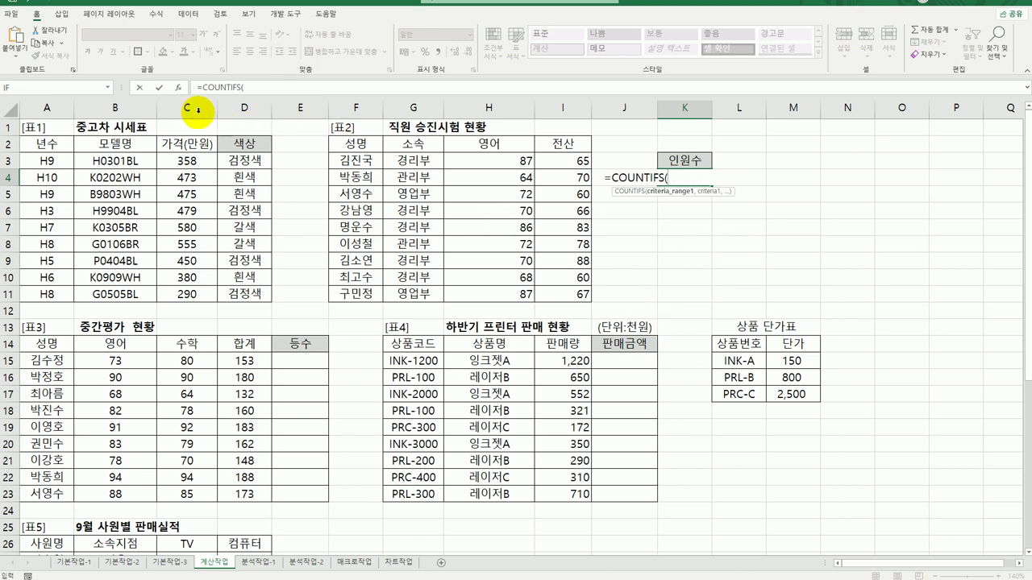
pyautogui.click(178, 87)
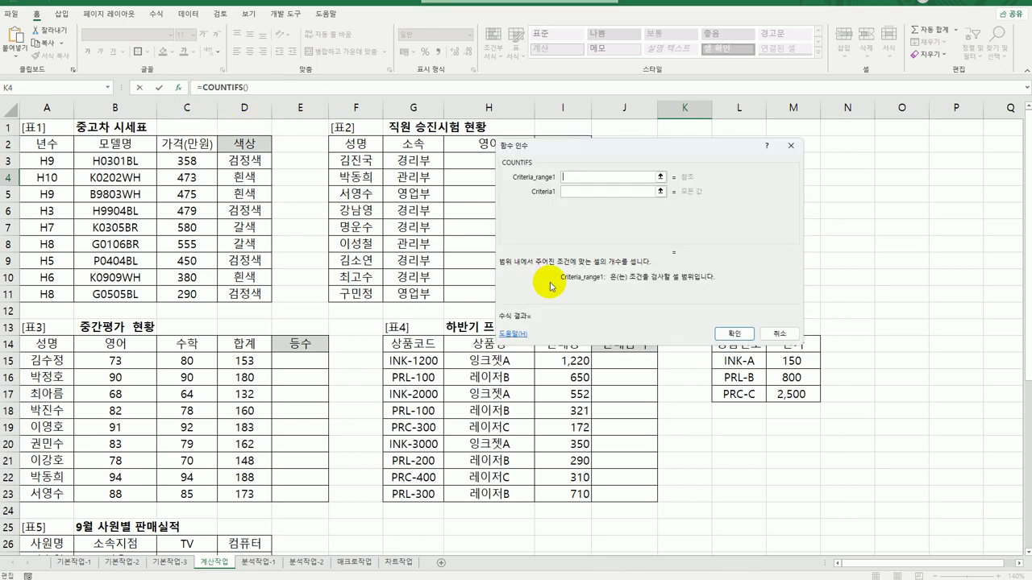
pyautogui.moveTo(615, 153); pyautogui.dragTo(763, 228)
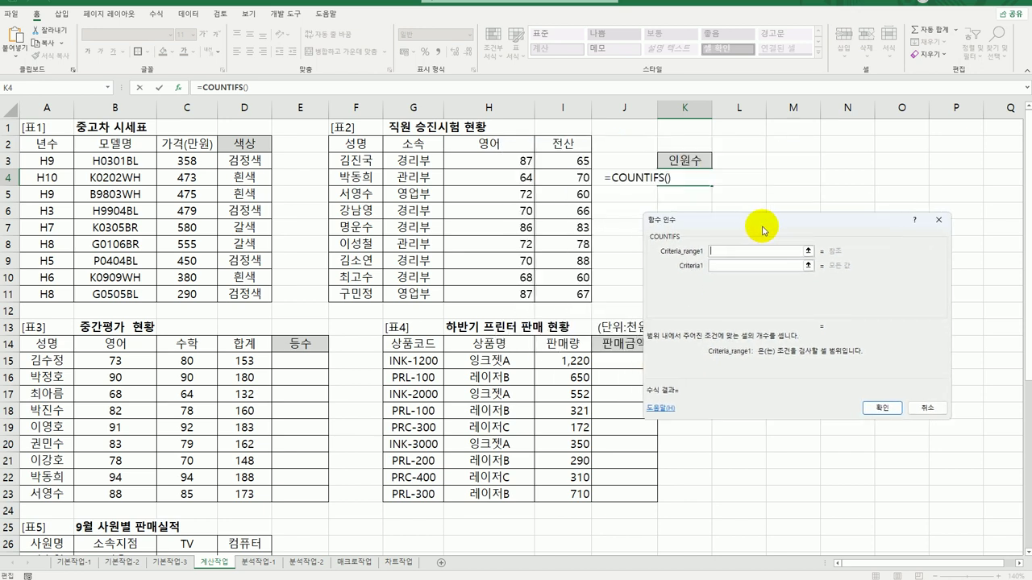
pyautogui.moveTo(461, 168); pyautogui.dragTo(516, 295)
pyautogui.click(725, 266)
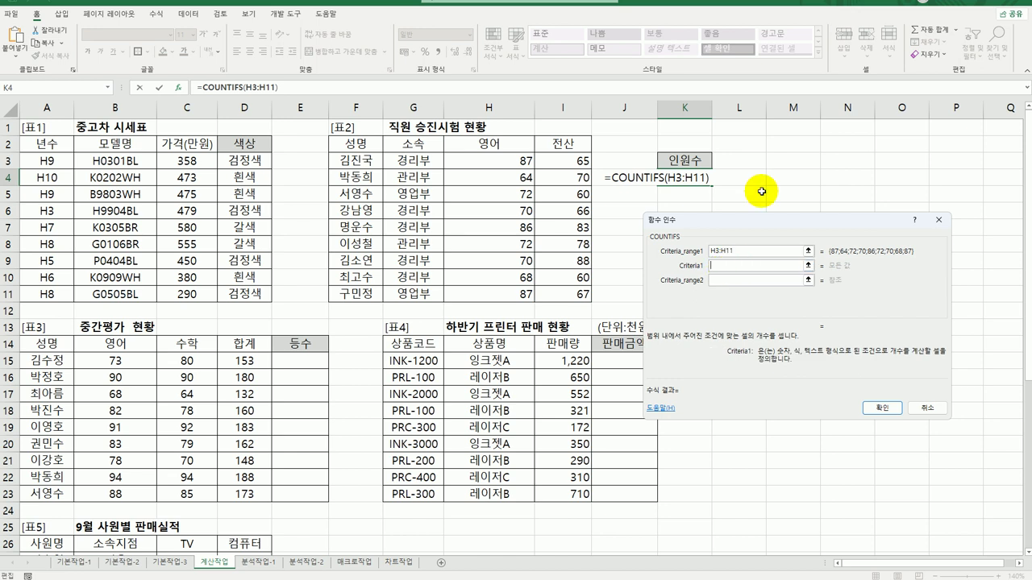
pyautogui.write('>=70')
# Step: Add I3:I11 as the second COUNTIFS range with the criterion ">=70" and complete the K4 formula
pyautogui.click(732, 279)
pyautogui.click(568, 160)
pyautogui.moveTo(568, 161); pyautogui.dragTo(576, 295)
pyautogui.click(742, 296)
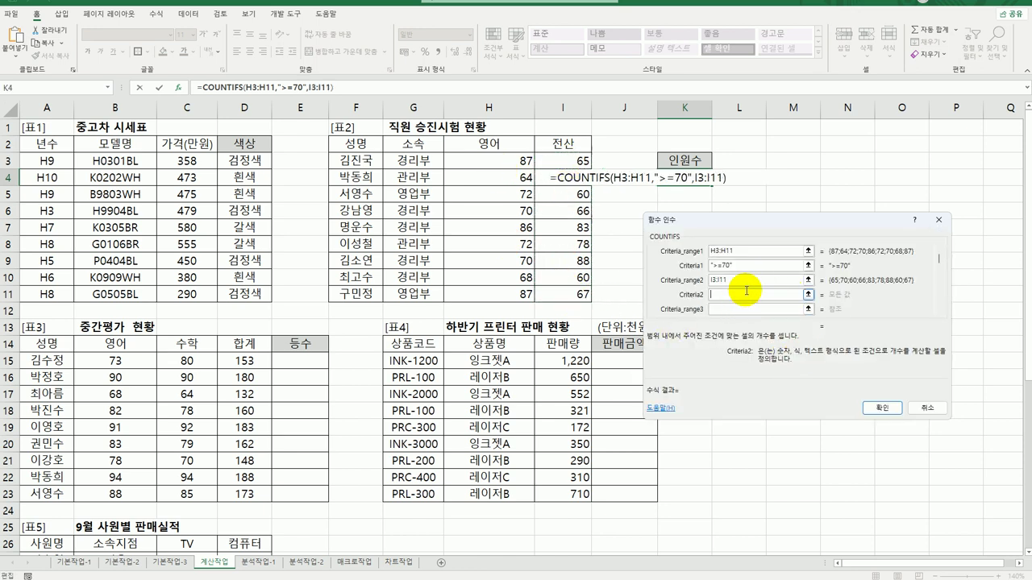
pyautogui.write('>=70')
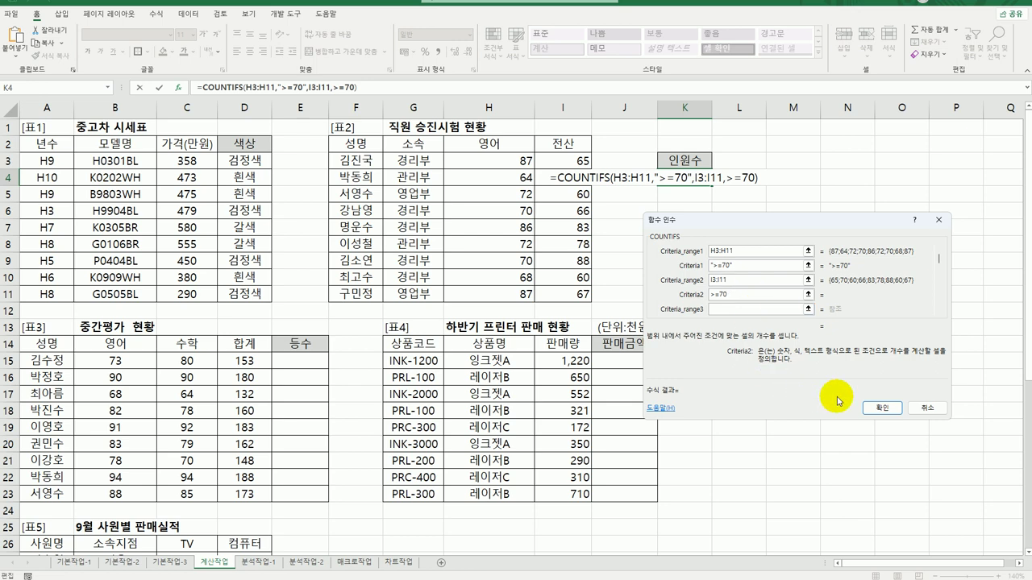
pyautogui.click(882, 407)
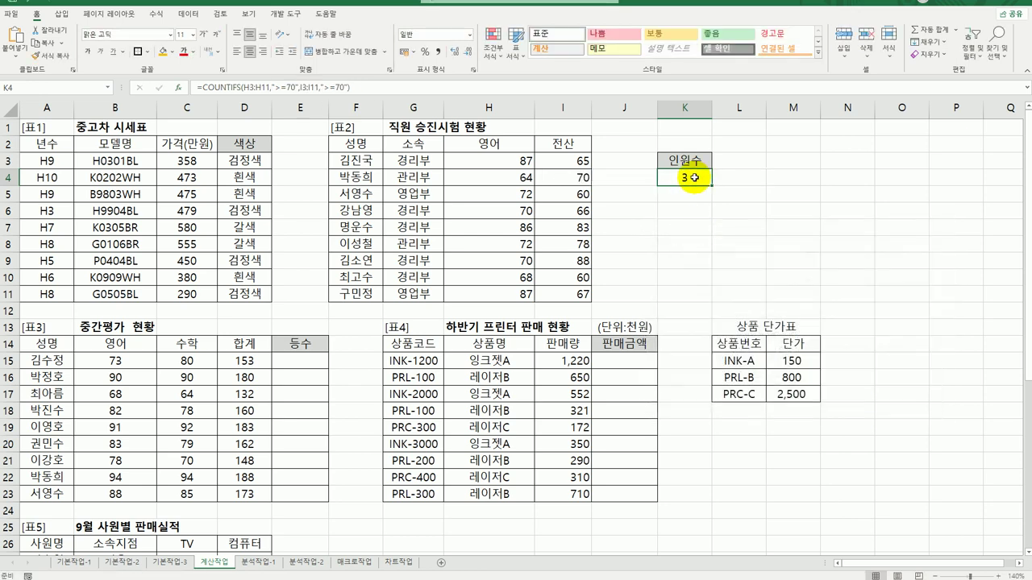
# Step: Append &"명" to the end of the COUNTIFS formula in K4
pyautogui.doubleClick(685, 177)
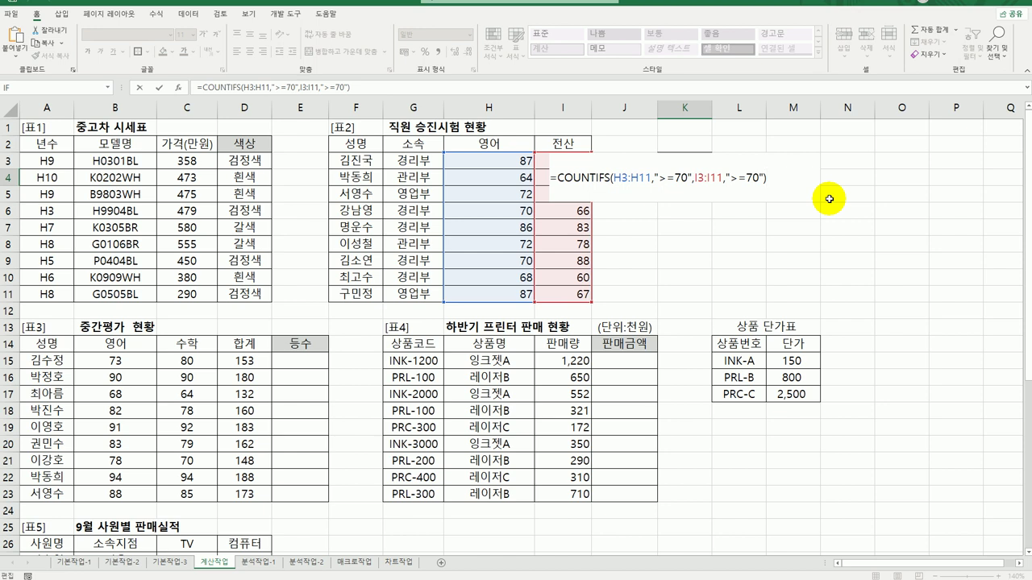
pyautogui.write('&"명"')
pyautogui.press('Return')
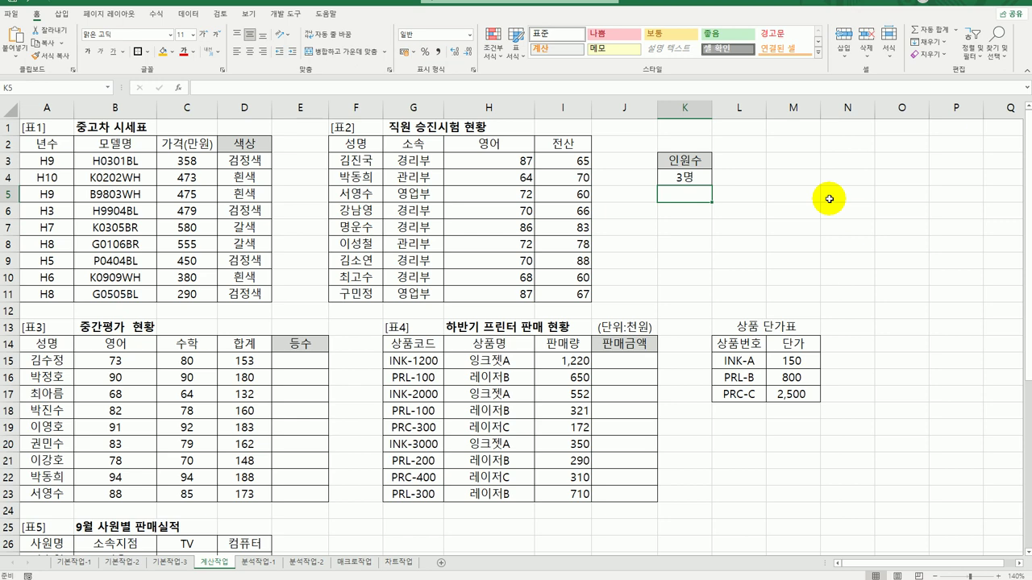
# Step: Enter =RANK.EQ(D15,$D$15:$D$23) in the first 등수 cell E15 and fill it down to E23
pyautogui.click(300, 360)
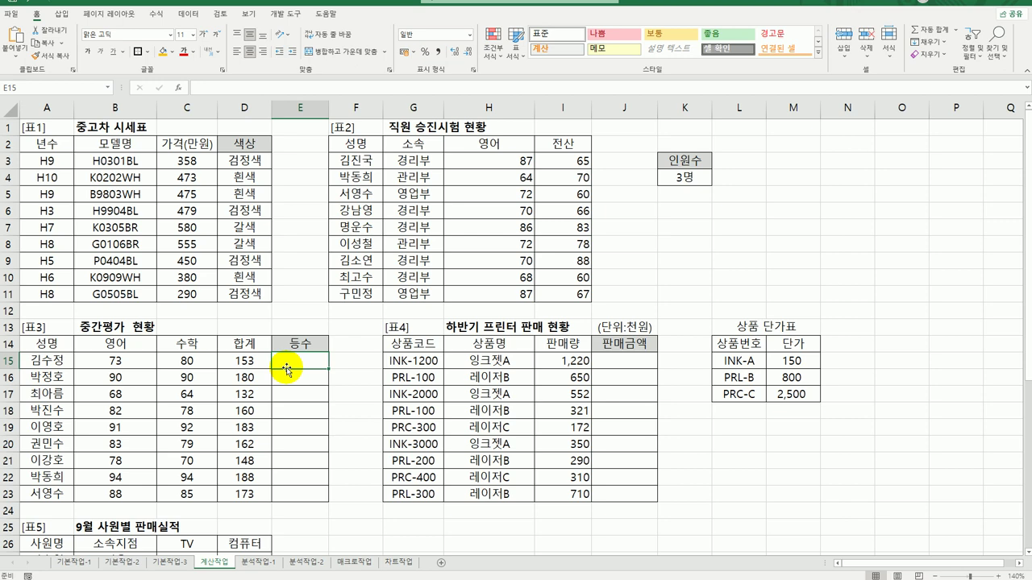
pyautogui.write('=')
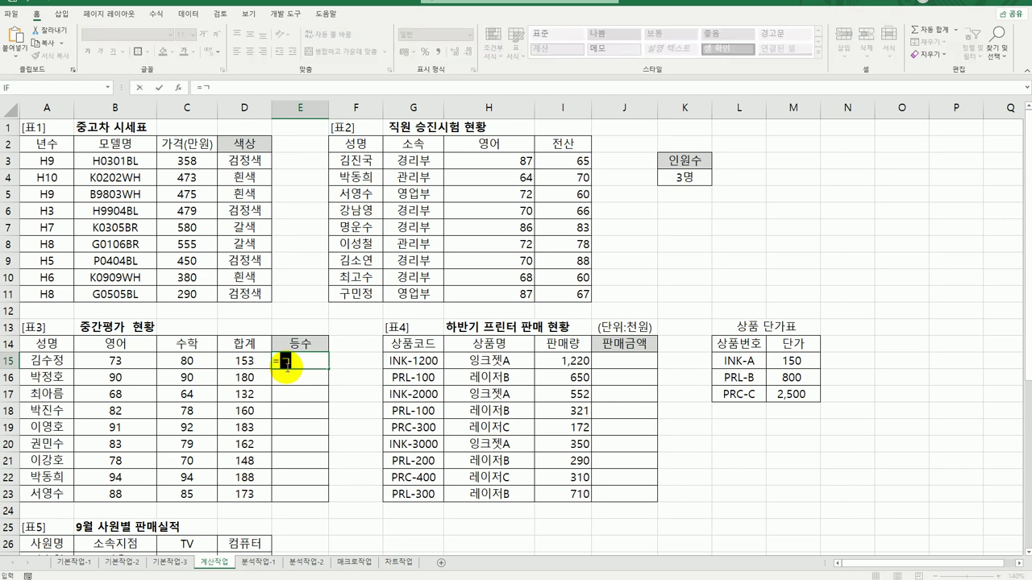
pyautogui.write('ra')
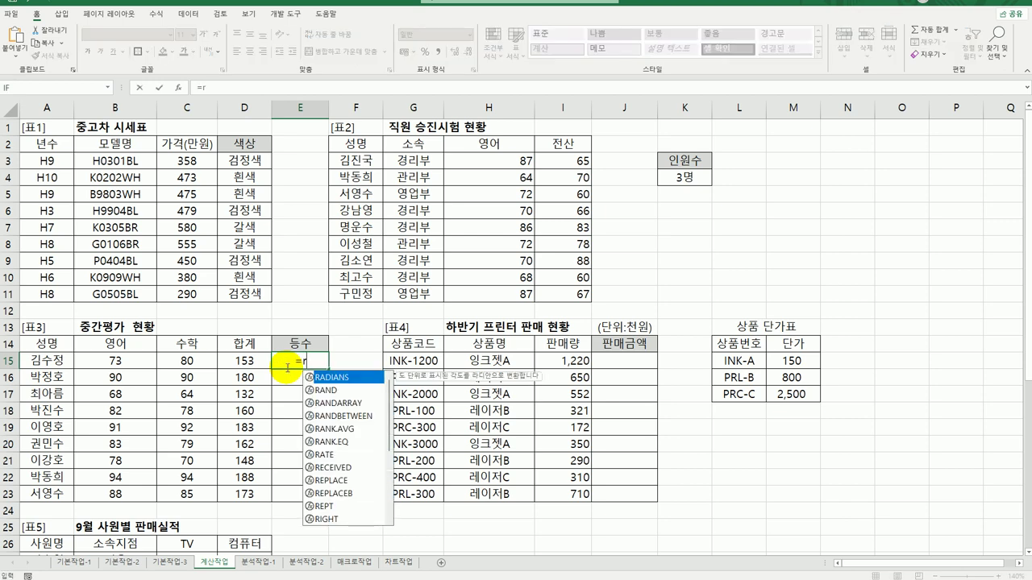
pyautogui.doubleClick(357, 442)
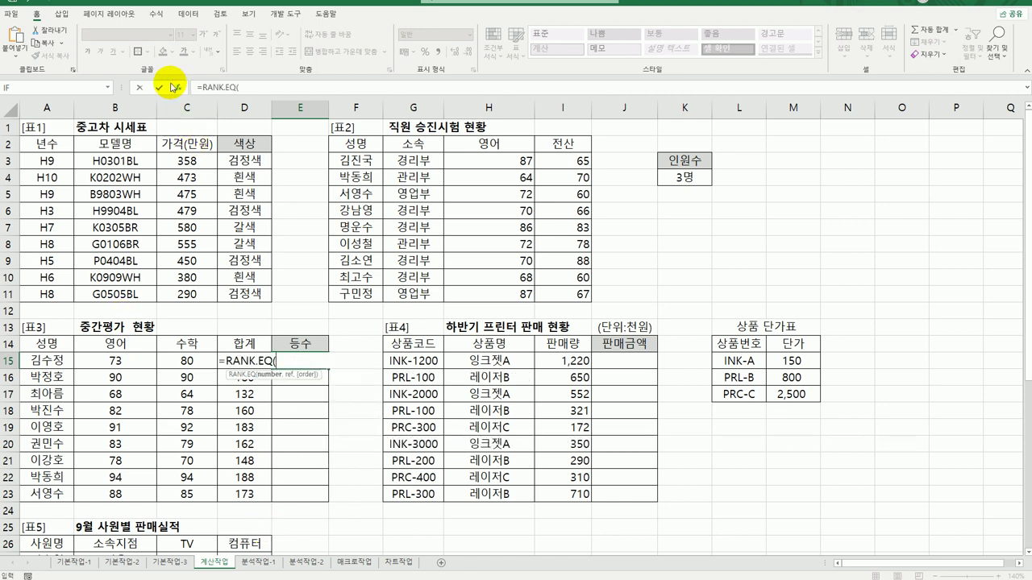
pyautogui.click(177, 87)
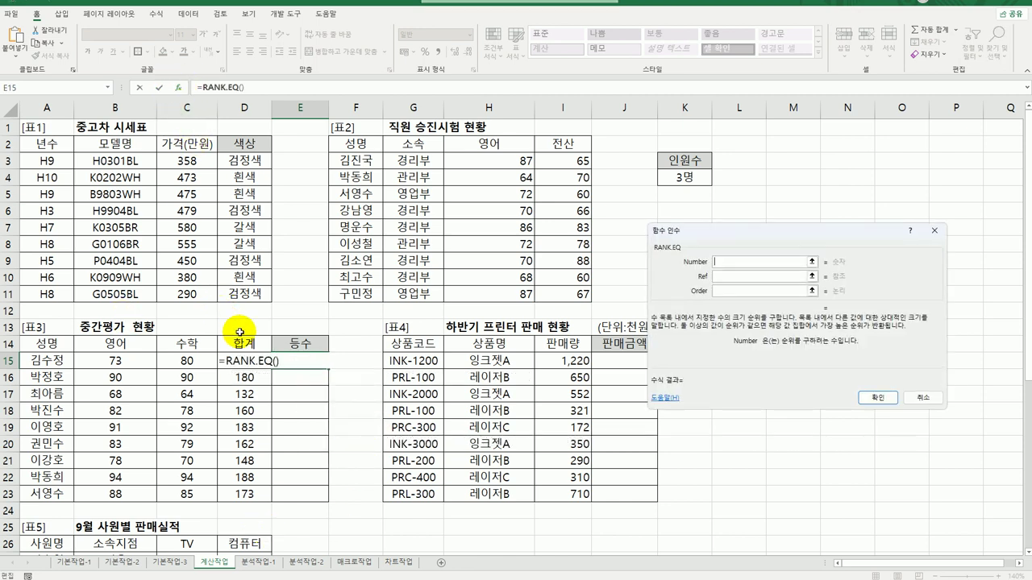
pyautogui.click(230, 364)
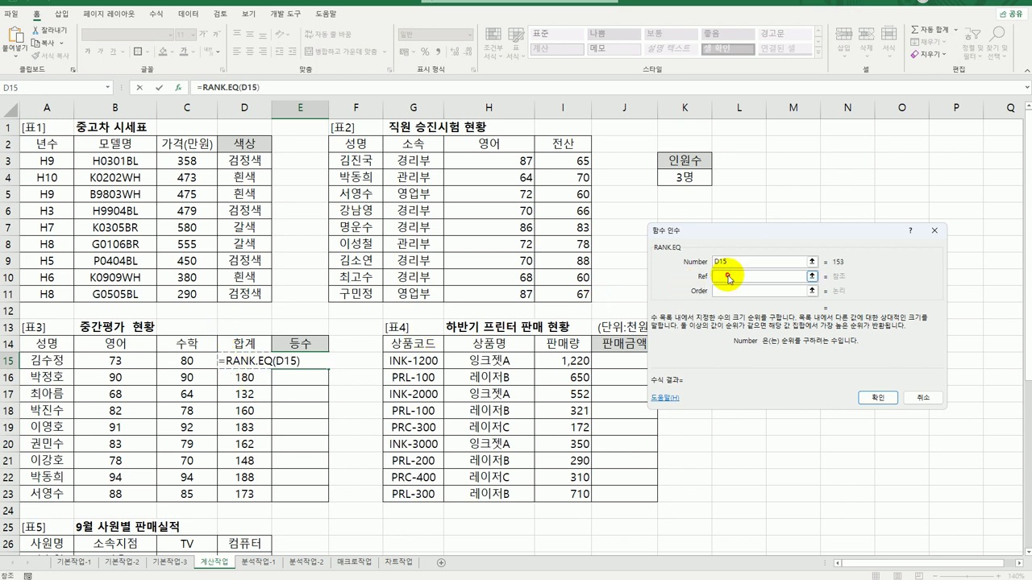
pyautogui.click(728, 276)
pyautogui.moveTo(229, 363); pyautogui.dragTo(242, 500)
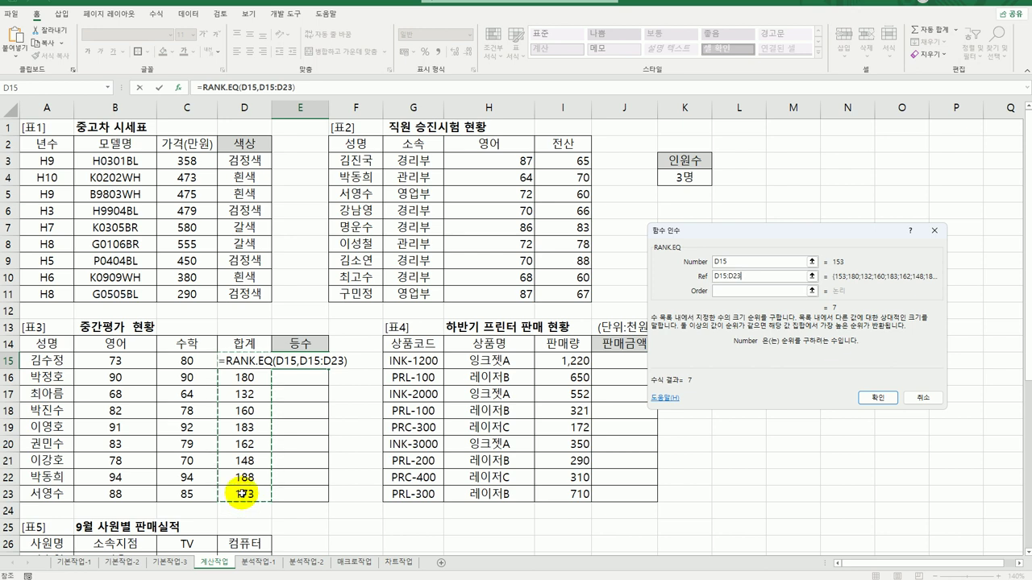
pyautogui.press('F4')
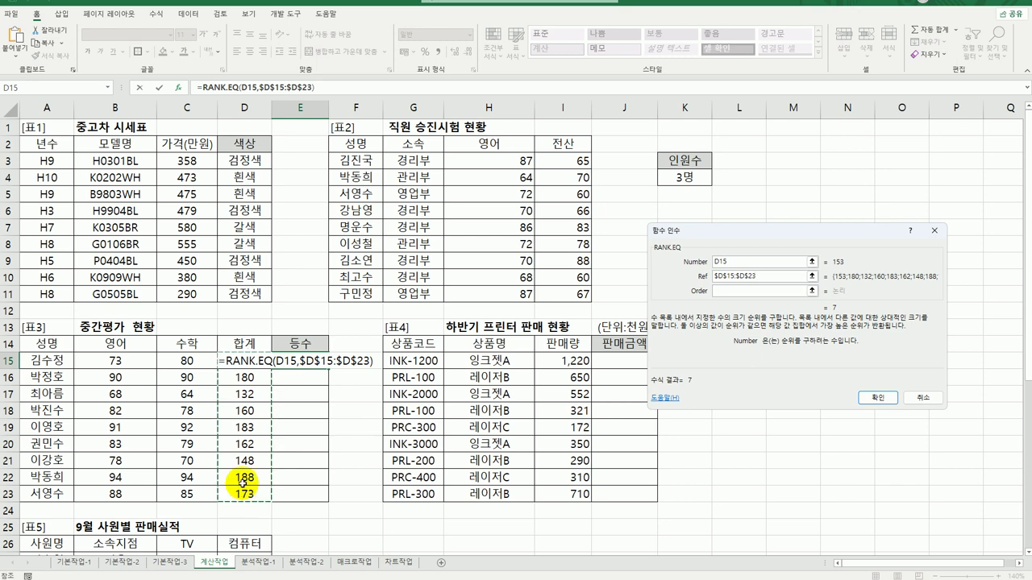
pyautogui.click(864, 403)
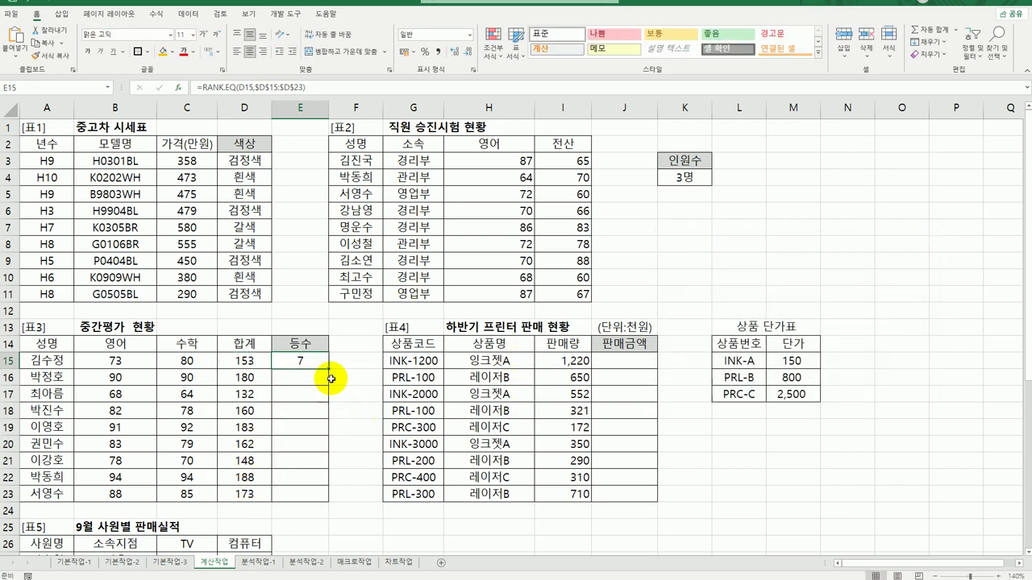
pyautogui.moveTo(329, 368); pyautogui.dragTo(324, 499)
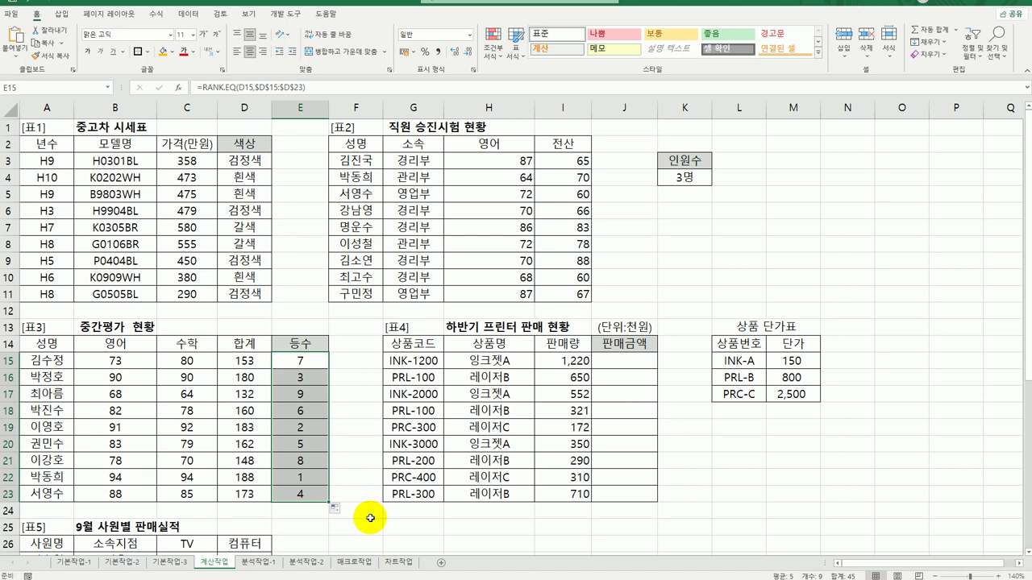
# Step: Wrap E15's formula in an IF function with the logical test RANK.EQ(D15,$D$15:$D$23)=1
pyautogui.doubleClick(302, 362)
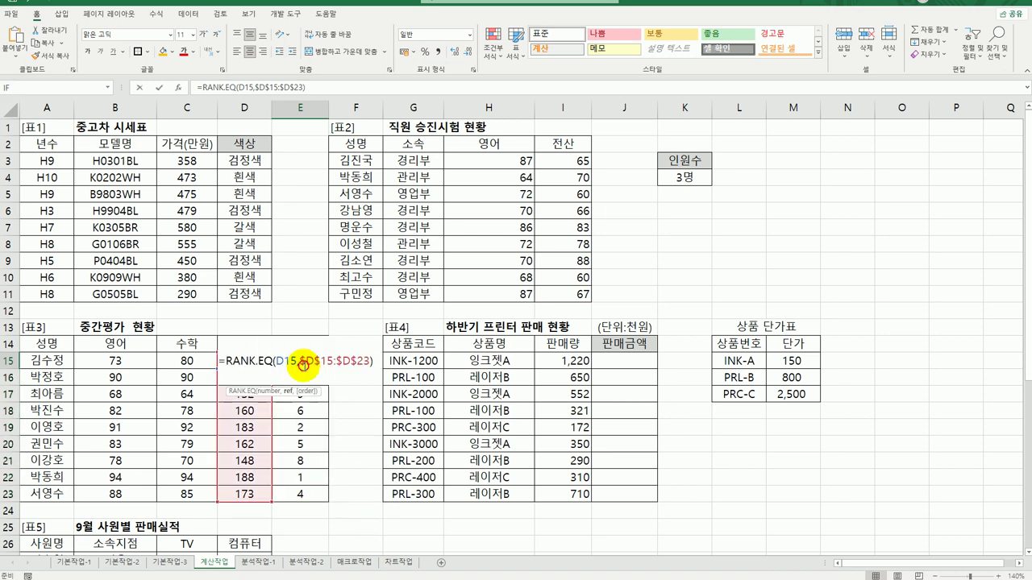
pyautogui.click(227, 362)
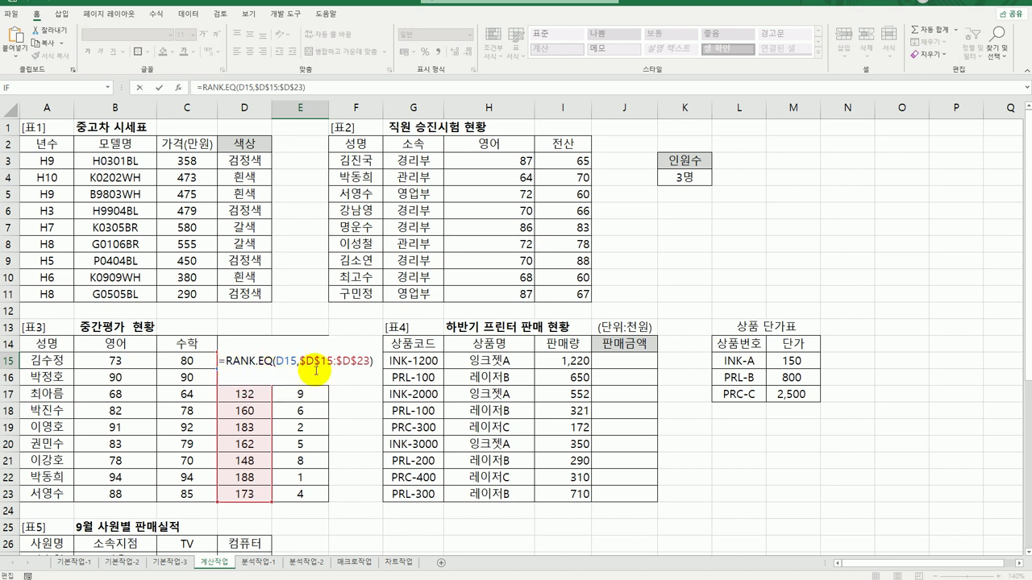
pyautogui.write('if')
pyautogui.press('Tab')
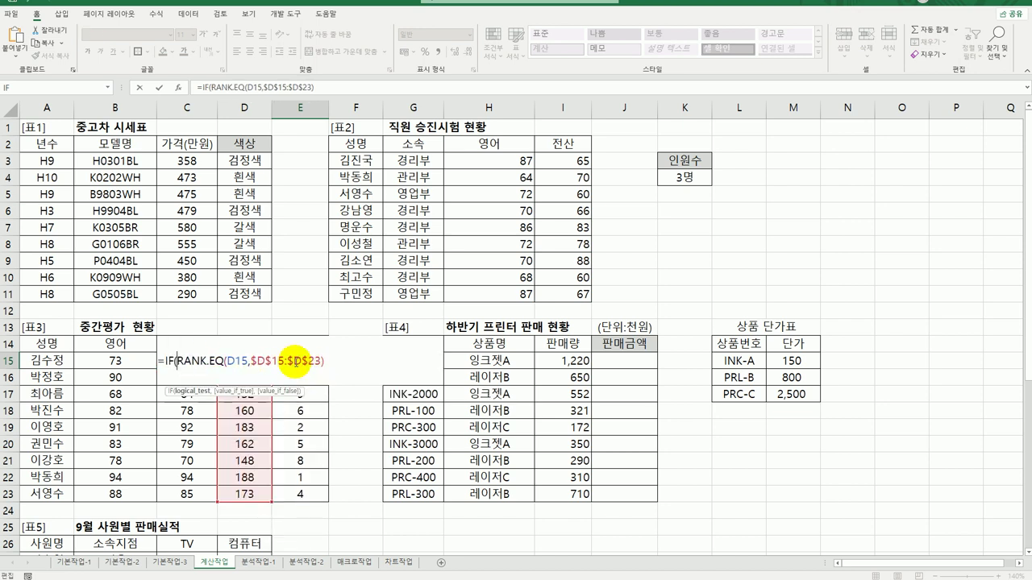
pyautogui.click(165, 361)
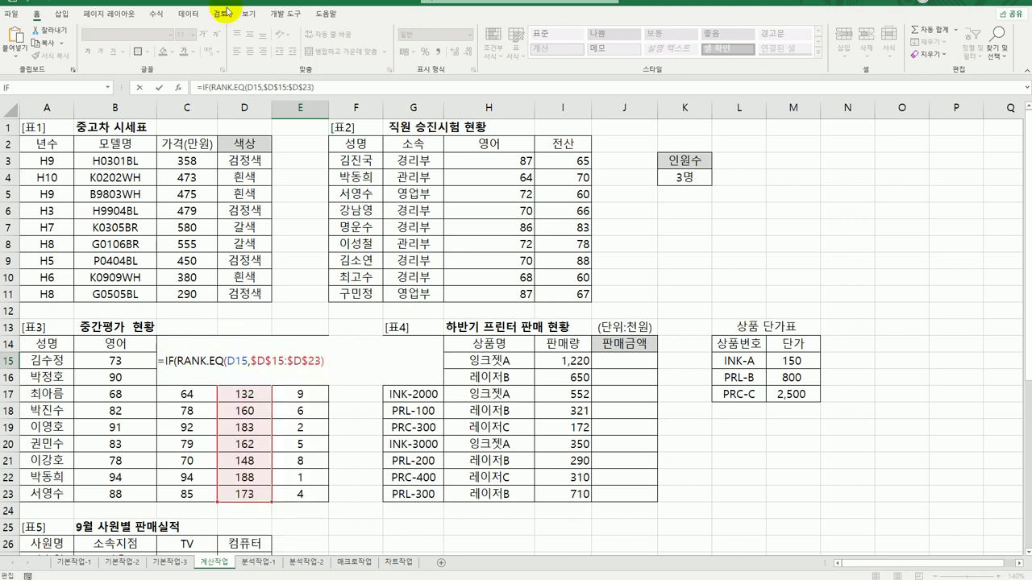
pyautogui.click(178, 88)
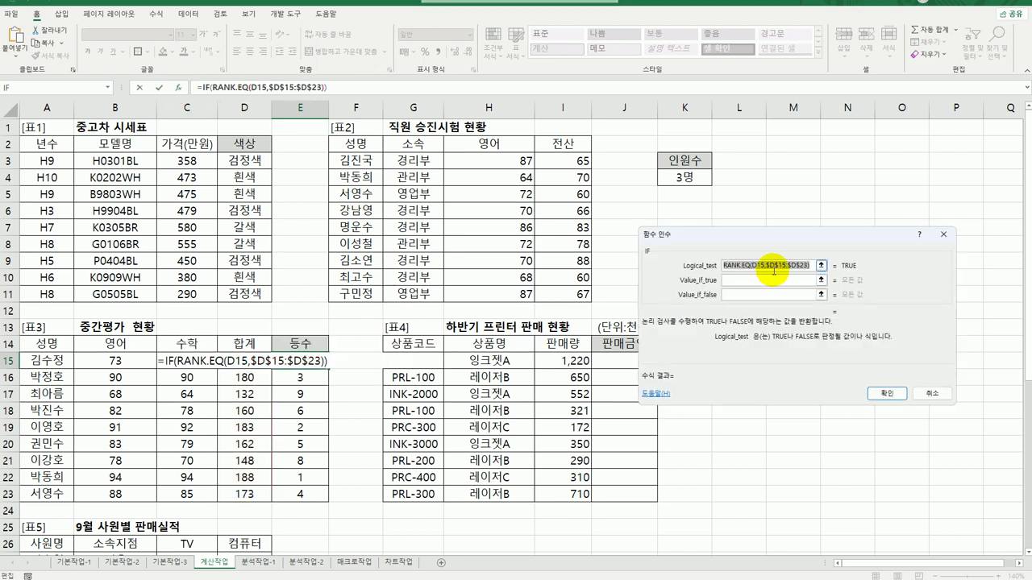
pyautogui.click(810, 265)
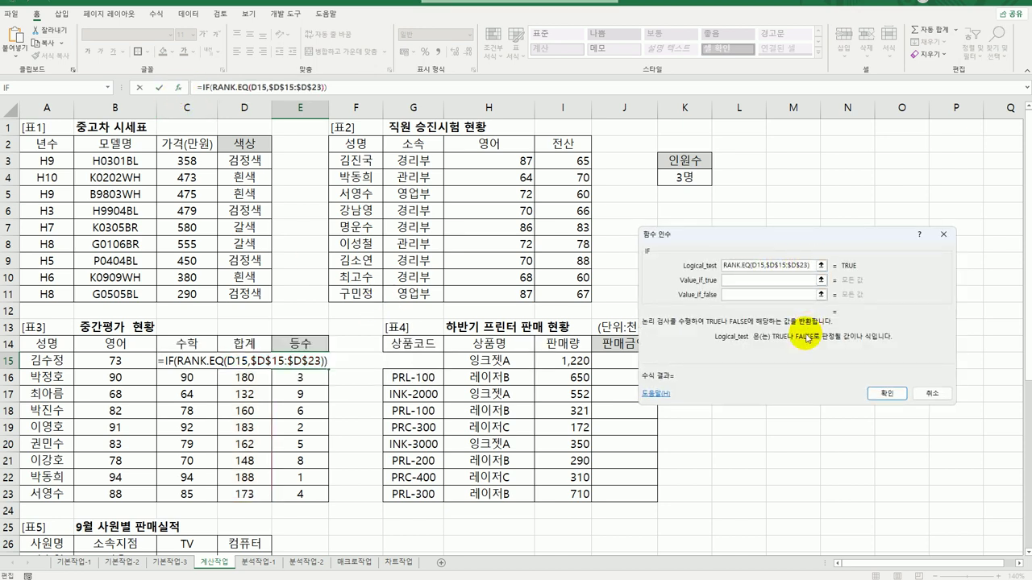
pyautogui.write('=1')
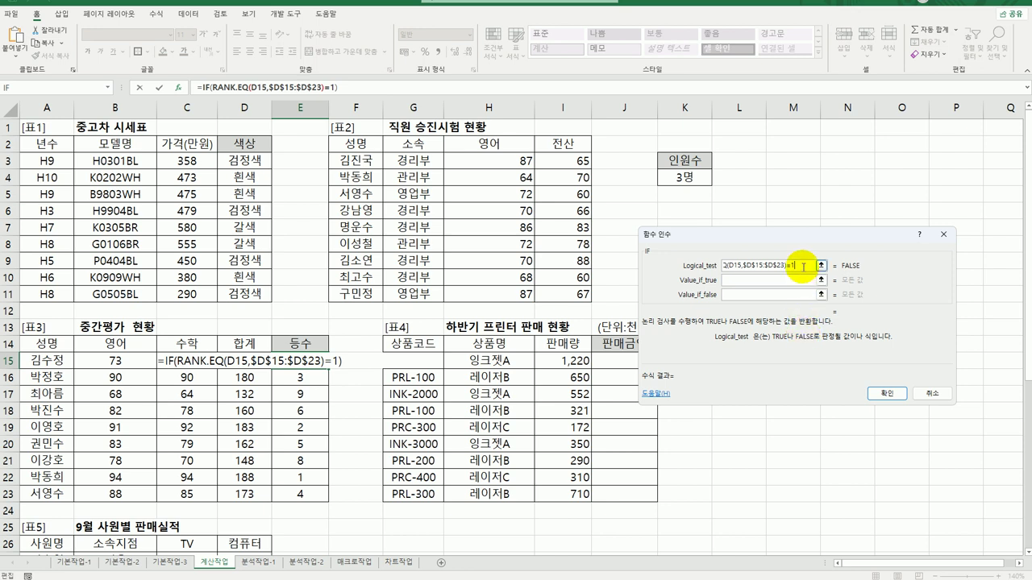
# Step: Copy the rank condition from the IF's logical test and set the value if true to "1등"
pyautogui.moveTo(803, 267); pyautogui.dragTo(637, 258)
pyautogui.hotkey('ctrl', 'c')
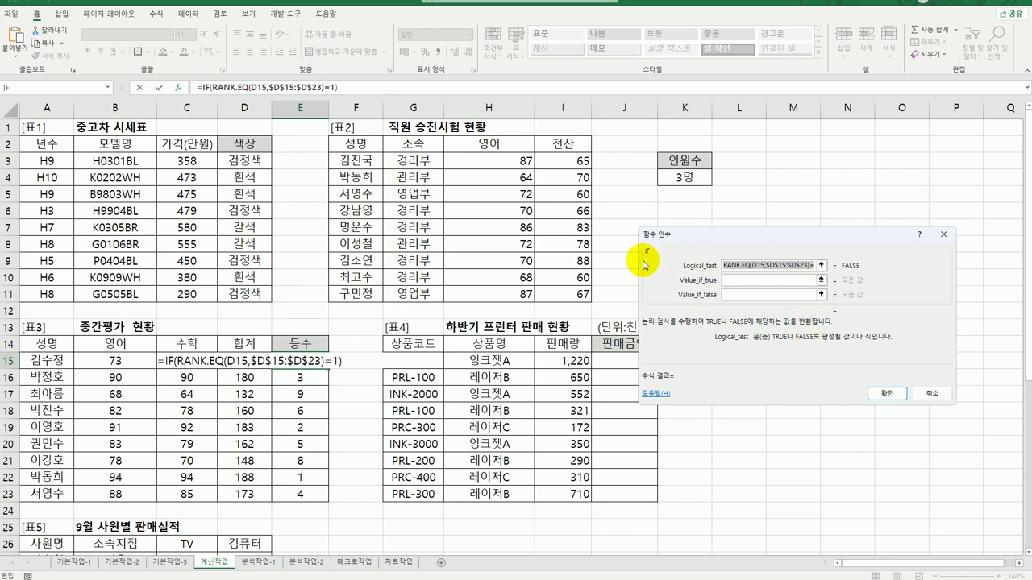
pyautogui.moveTo(695, 234); pyautogui.dragTo(505, 238)
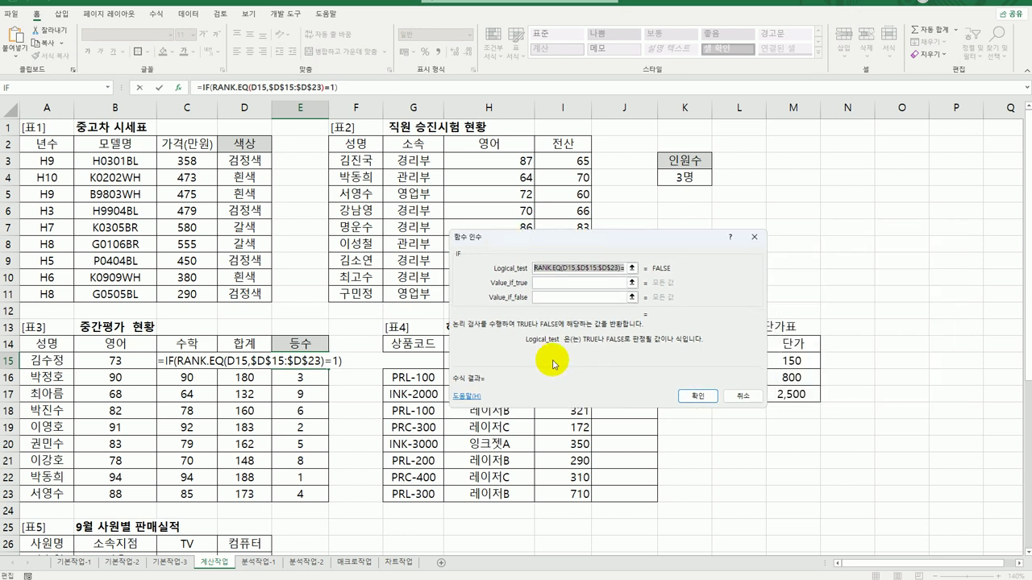
pyautogui.click(555, 283)
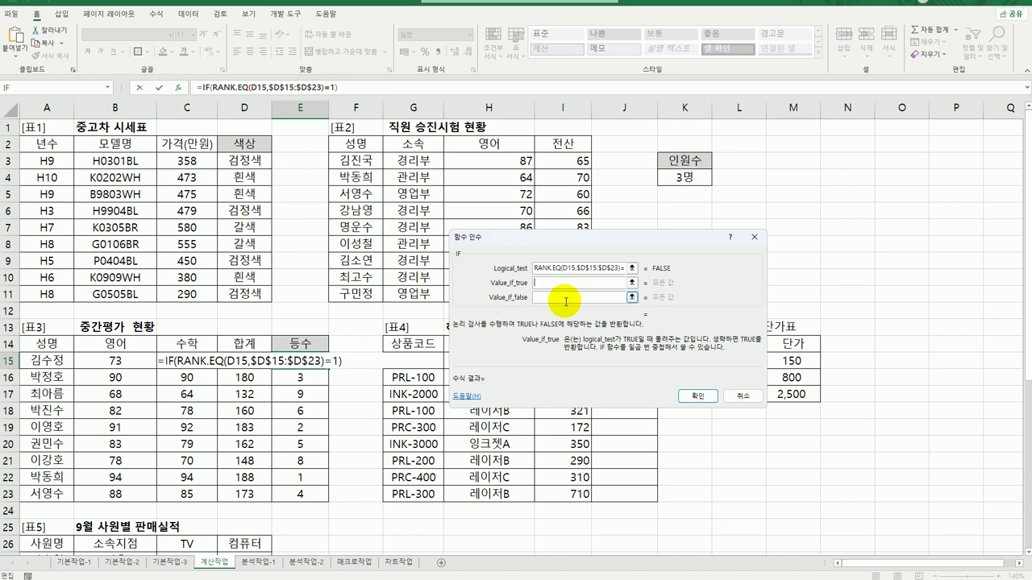
pyautogui.write('1e')
pyautogui.press('BackSpace')
pyautogui.write('등')
# Step: Nest a second IF as E15's value if false, with the test RANK.EQ(D15,$D$15:$D$23)=2 and the value if true "2등"
pyautogui.click(566, 298)
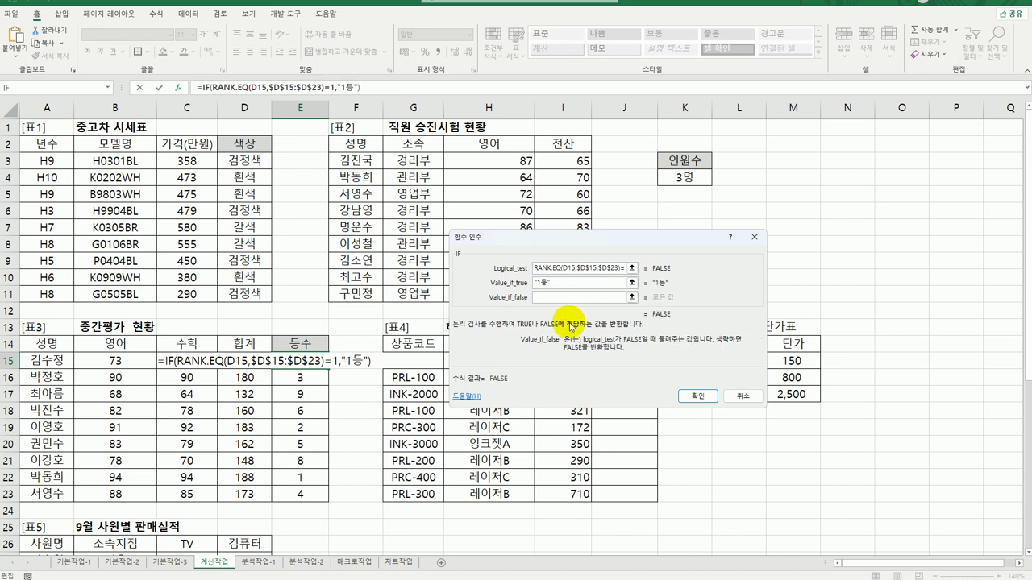
pyautogui.click(47, 87)
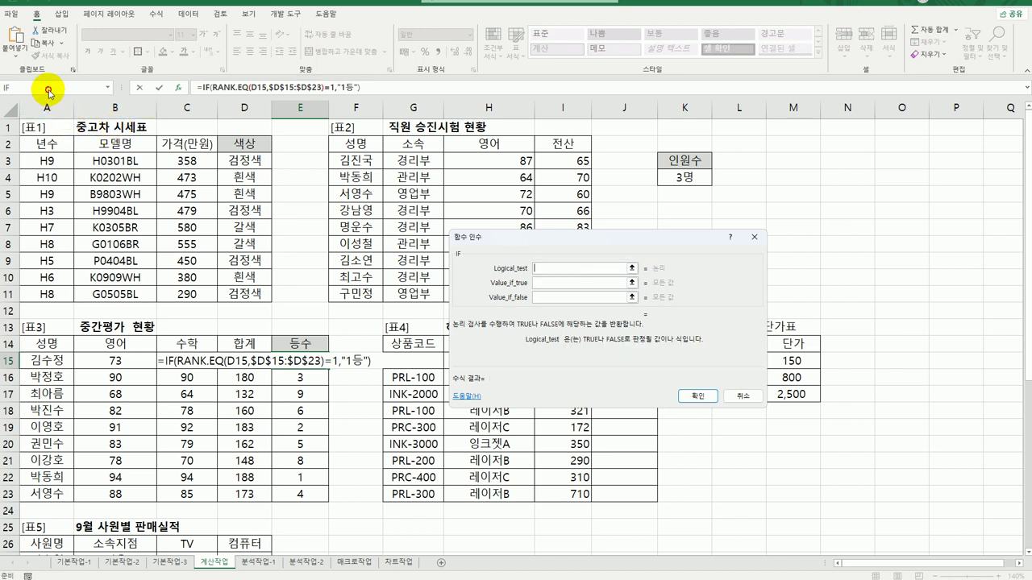
pyautogui.click(544, 271)
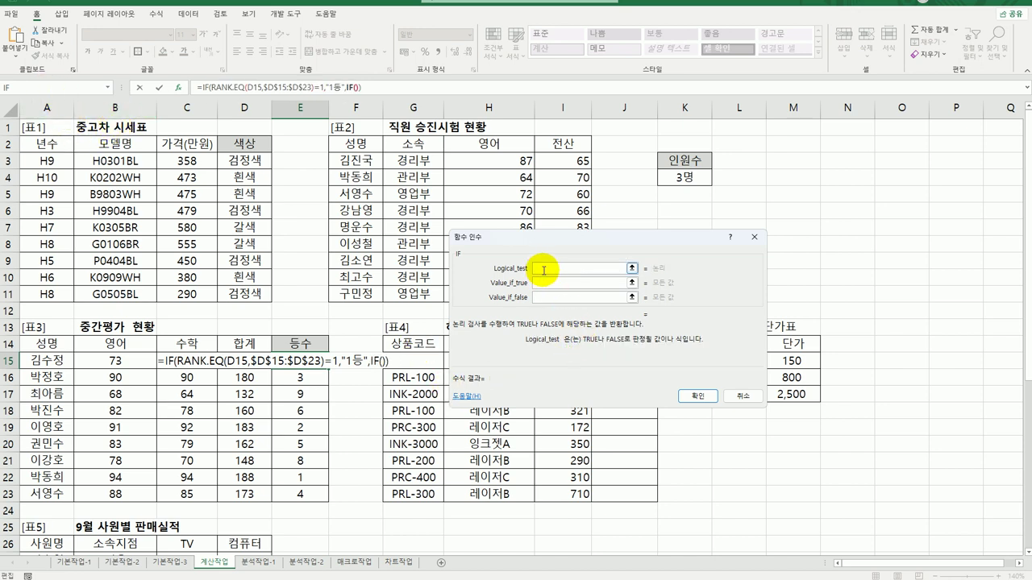
pyautogui.hotkey('ctrl', 'v')
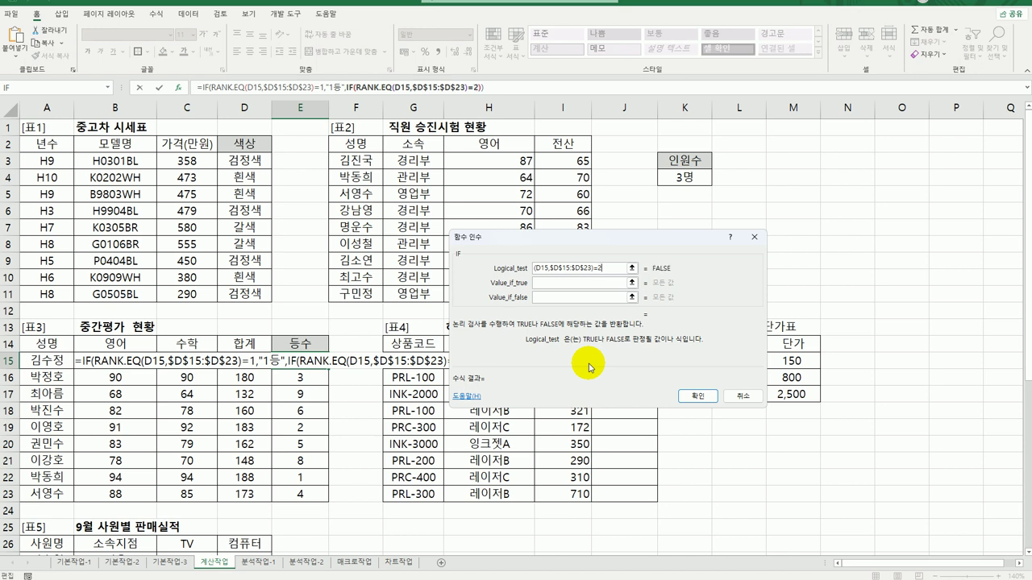
pyautogui.moveTo(614, 236); pyautogui.dragTo(699, 239)
pyautogui.click(666, 284)
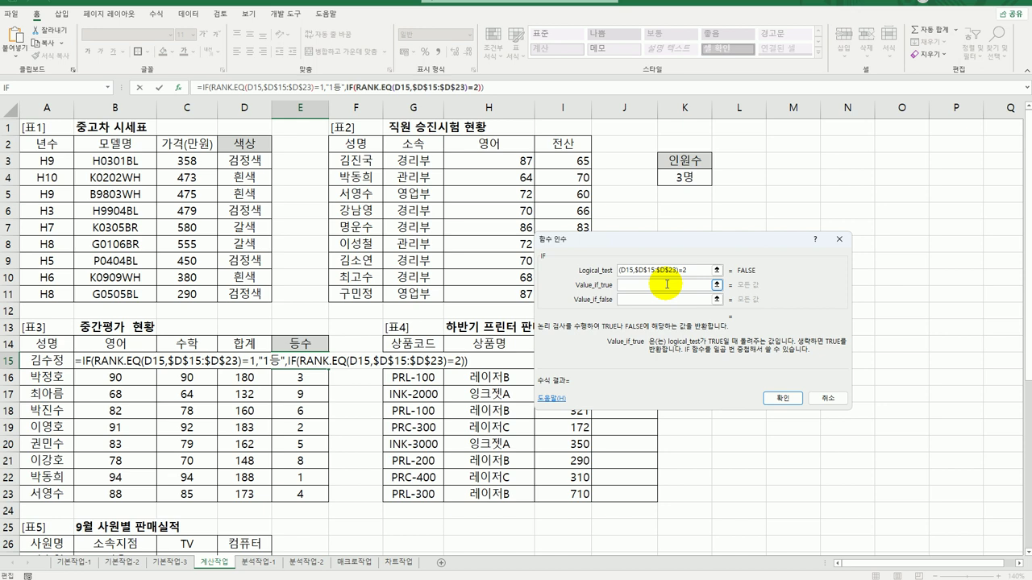
pyautogui.write('2등')
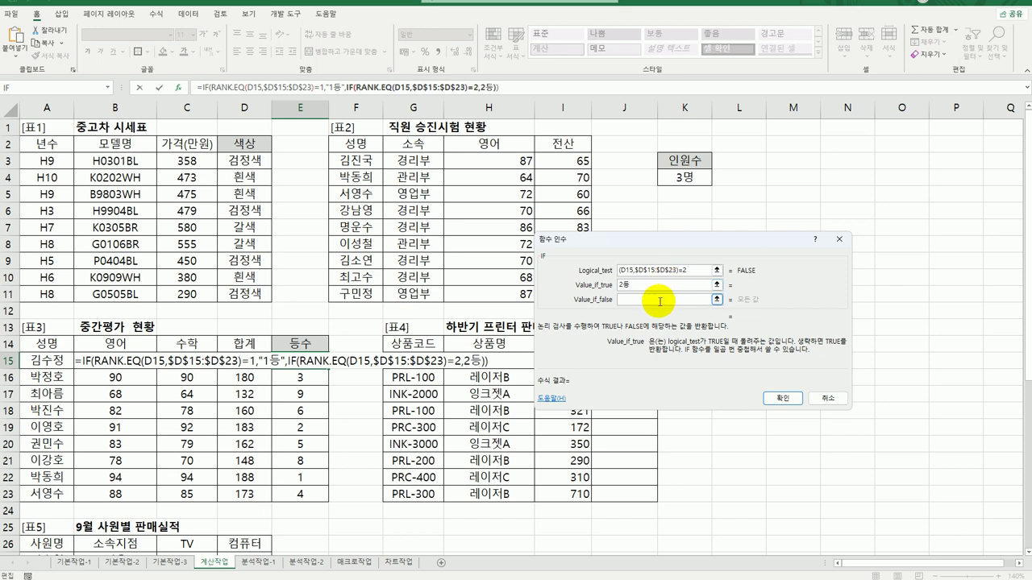
# Step: Nest a third IF as the second IF's value if false, testing RANK.EQ(D15,$D$15:$D$23)=3 with the value if true "3등"
pyautogui.click(660, 299)
pyautogui.click(47, 87)
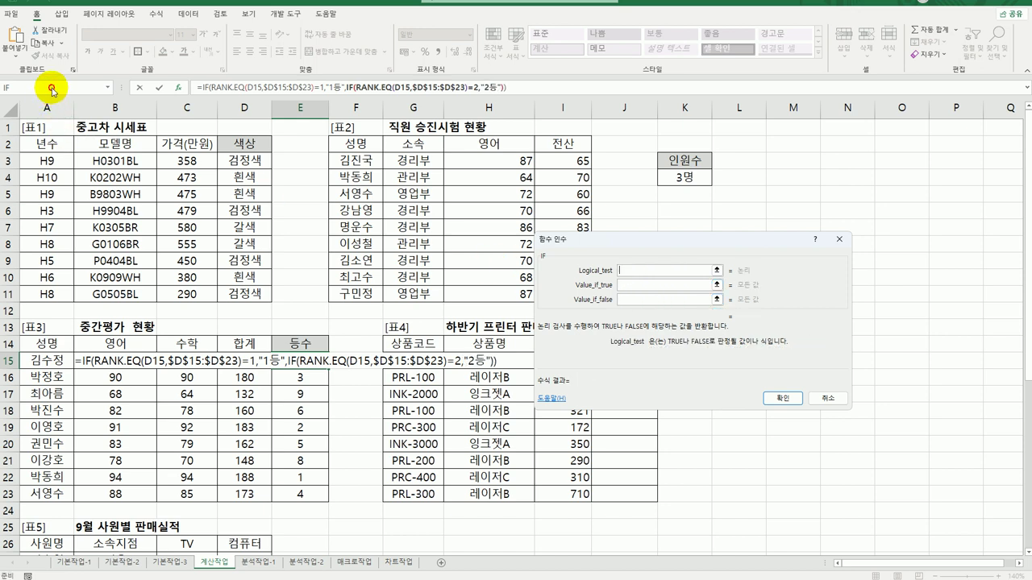
pyautogui.hotkey('ctrl', 'v')
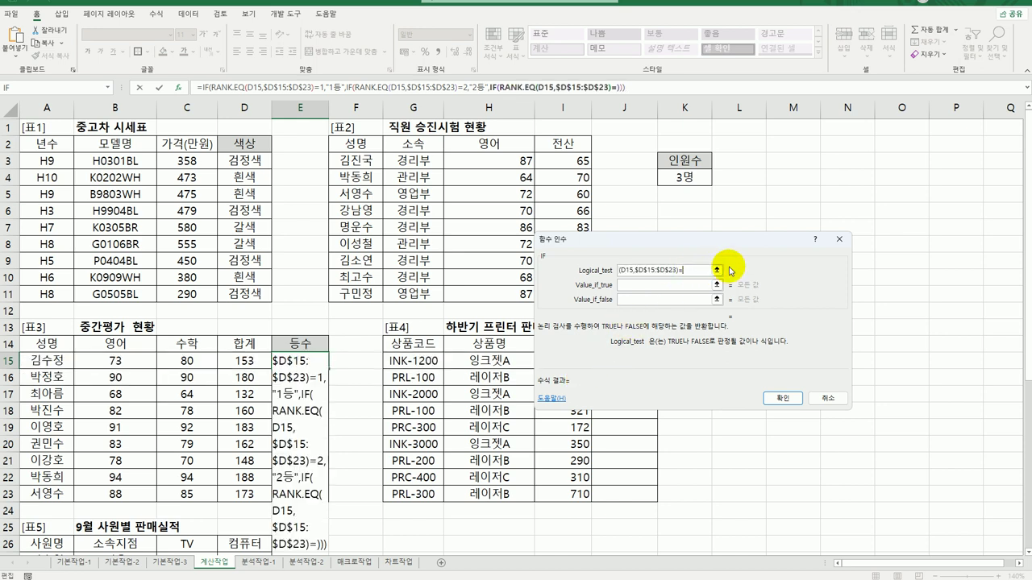
pyautogui.press('BackSpace')
pyautogui.write('3')
pyautogui.click(675, 284)
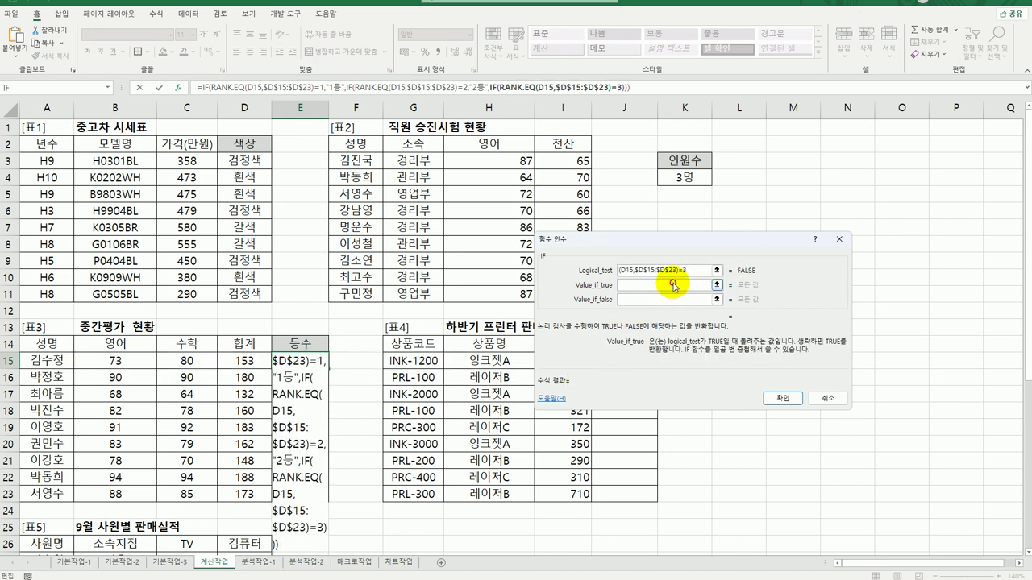
pyautogui.write('3ㄷ')
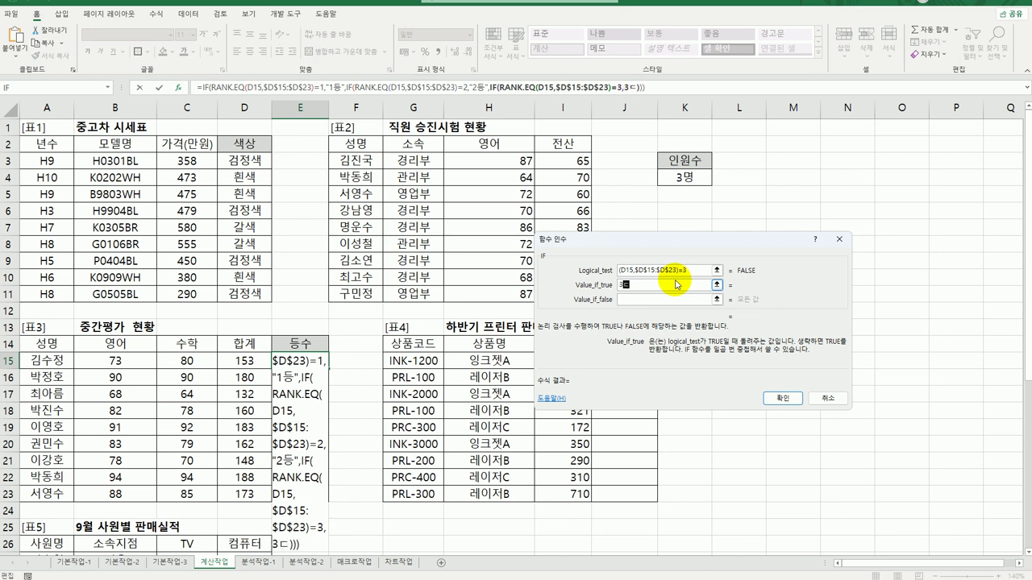
pyautogui.write('ㅡㅇ')
# Step: Set the innermost IF's value if false to "", and fill the finished E15 formula down to E23
pyautogui.press('Tab')
pyautogui.write('""')
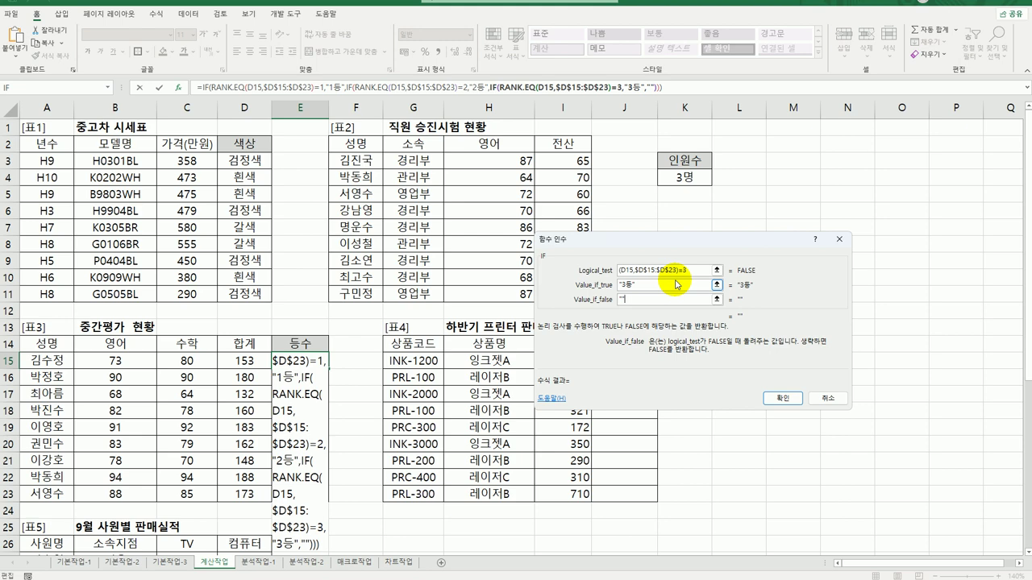
pyautogui.click(782, 398)
pyautogui.moveTo(333, 373); pyautogui.dragTo(333, 501)
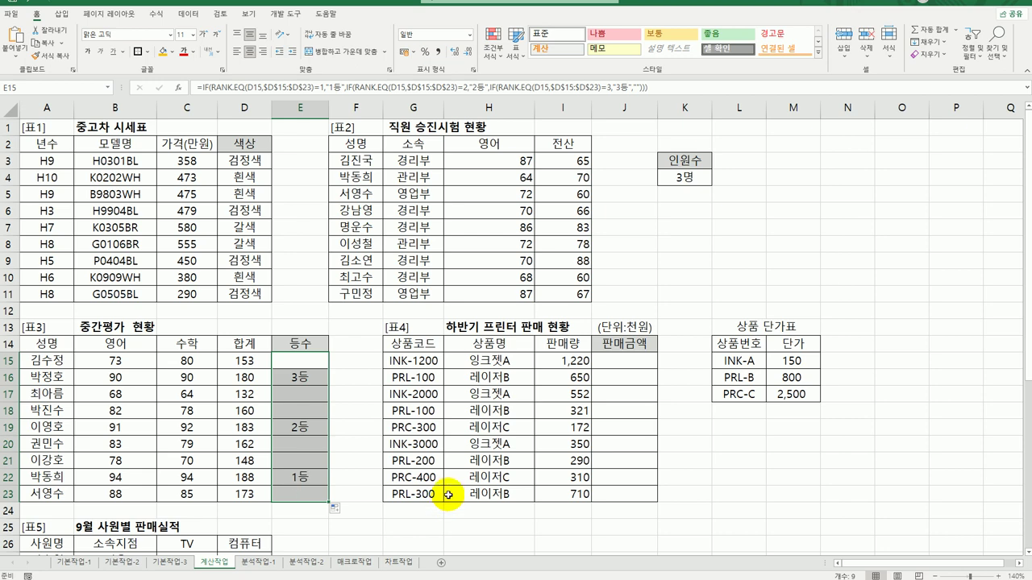
# Step: Examine how the 상품코드 and 상품명 values in 표4 relate to the 상품번호 entries in the 상품 단가표
pyautogui.click(637, 360)
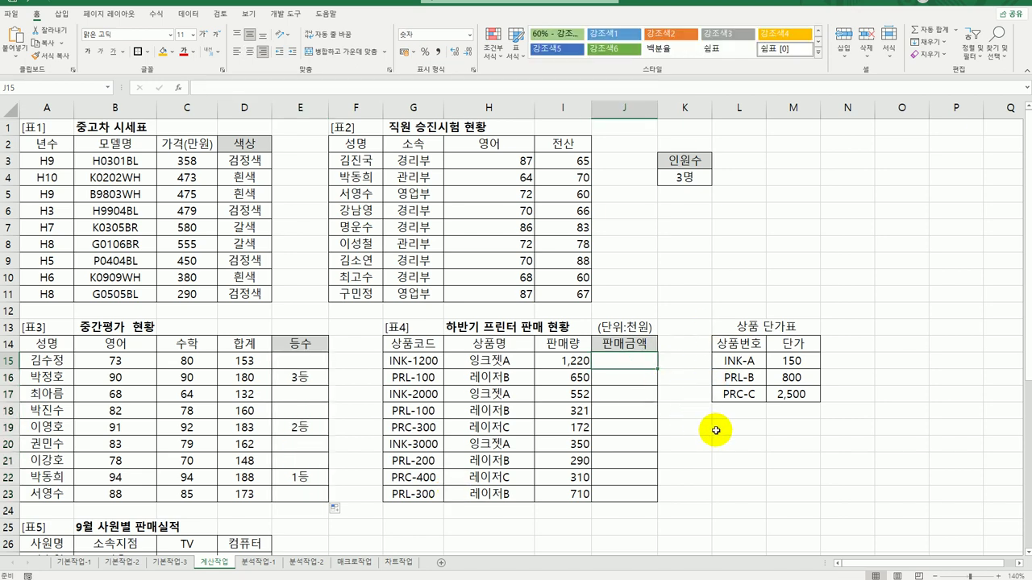
pyautogui.click(408, 360)
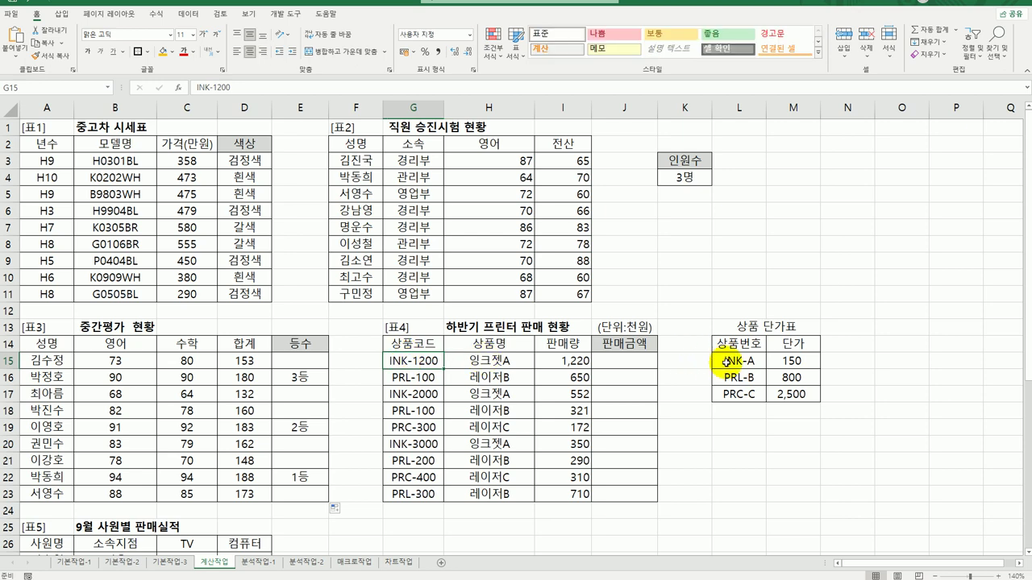
pyautogui.click(504, 361)
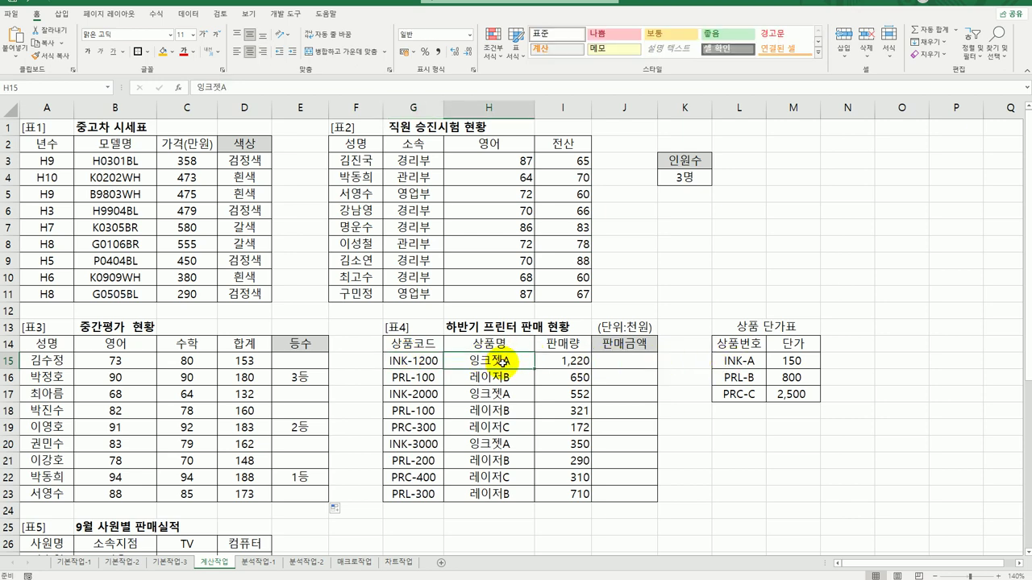
pyautogui.moveTo(743, 361); pyautogui.dragTo(776, 395)
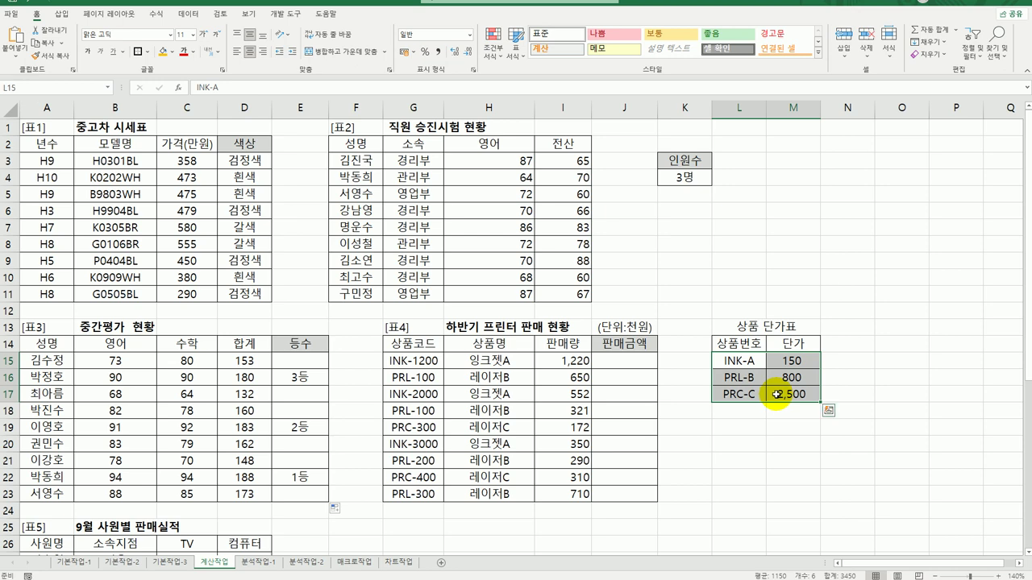
pyautogui.click(636, 363)
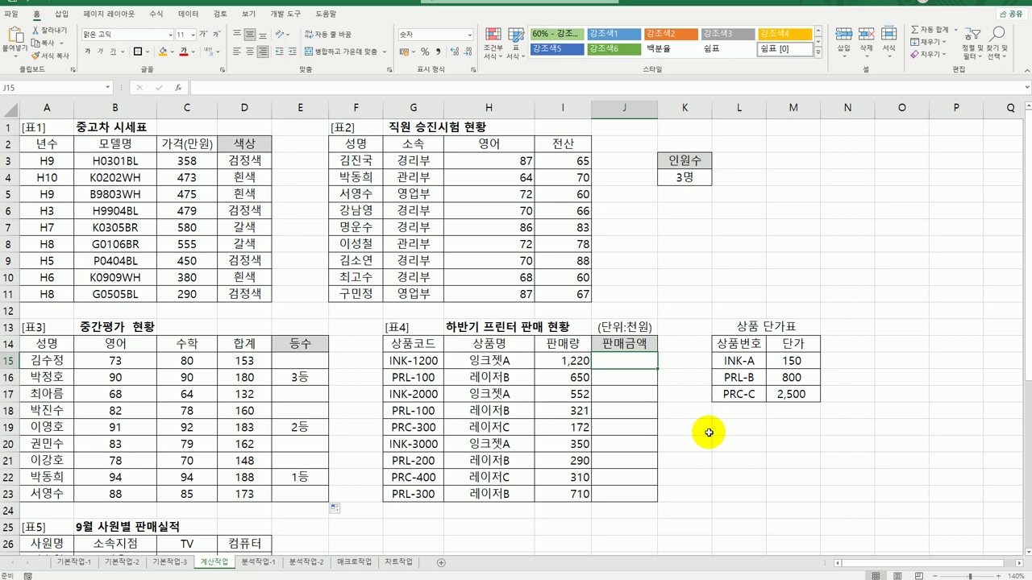
pyautogui.moveTo(737, 361)
pyautogui.mouseDown()
pyautogui.moveTo(739, 403)
pyautogui.moveTo(739, 394)
pyautogui.mouseUp()
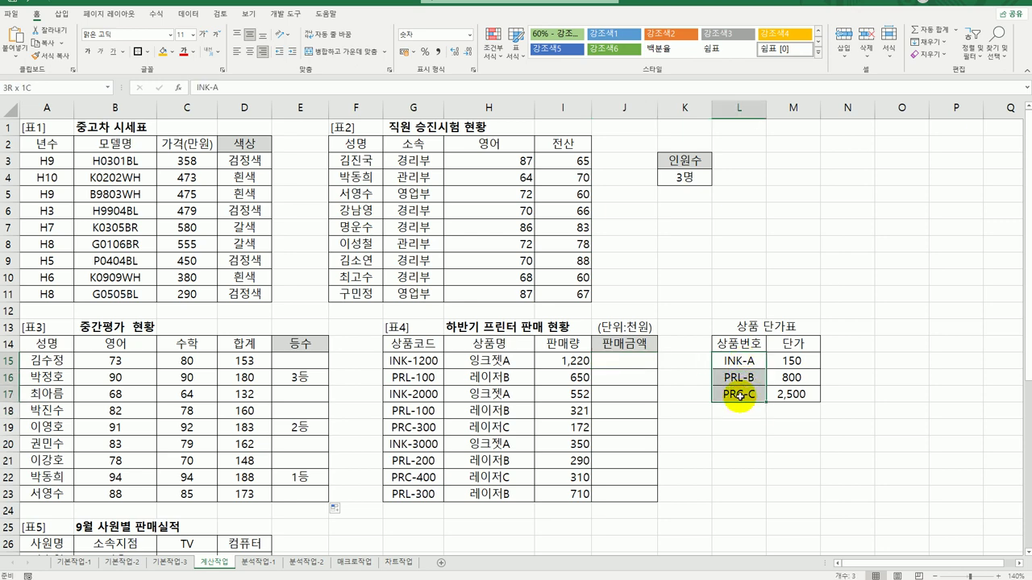
pyautogui.click(425, 376)
pyautogui.click(413, 361)
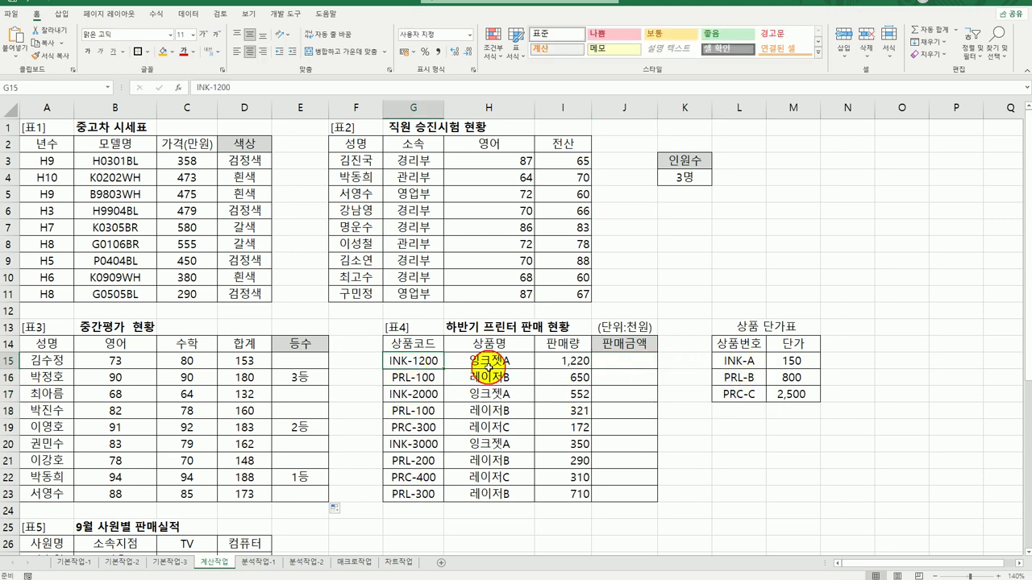
pyautogui.click(494, 365)
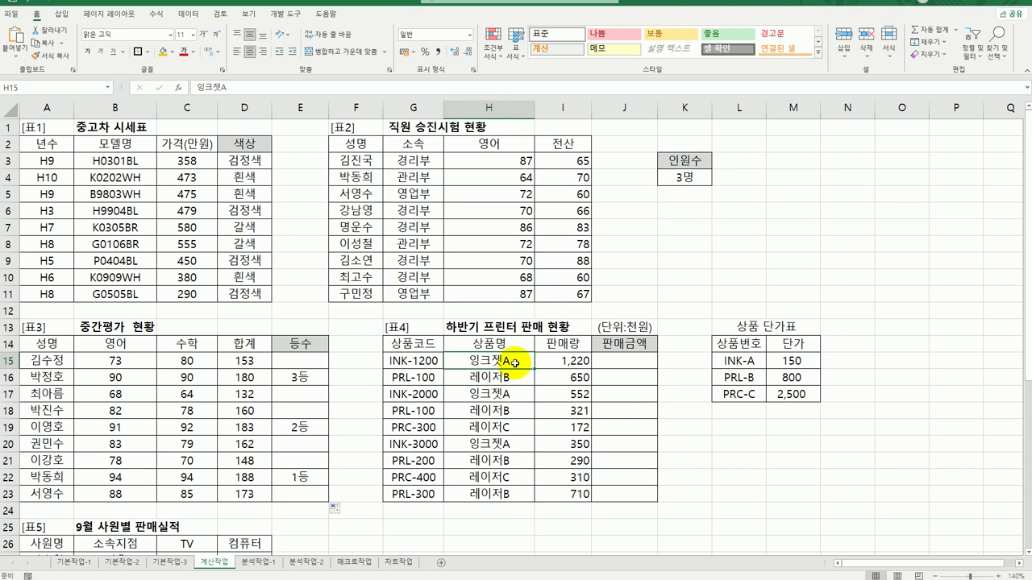
# Step: Enter =LEFT(G15,3) in the first 판매금액 cell J15 of 표4 and fill it down to J23
pyautogui.click(621, 365)
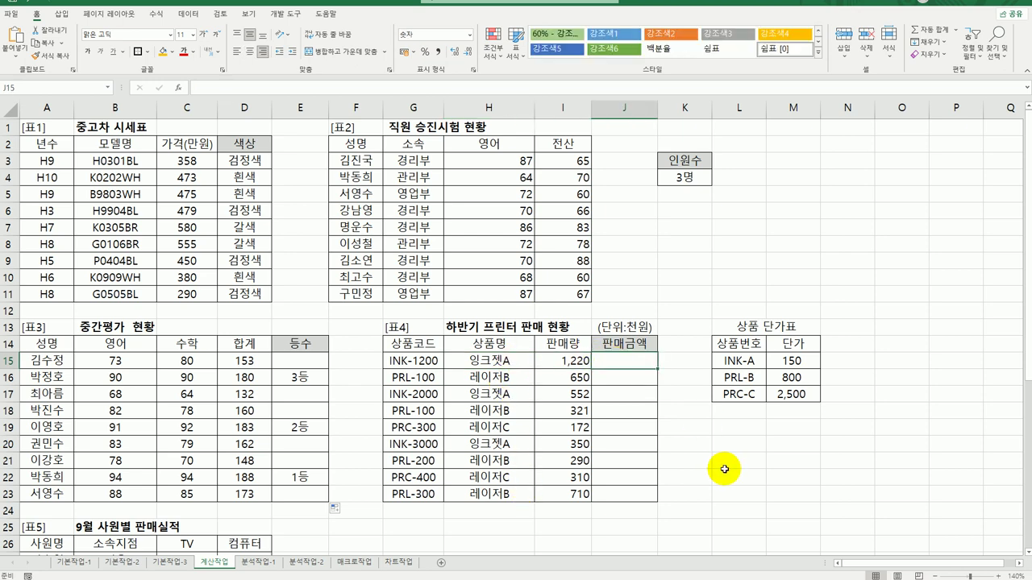
pyautogui.write('=')
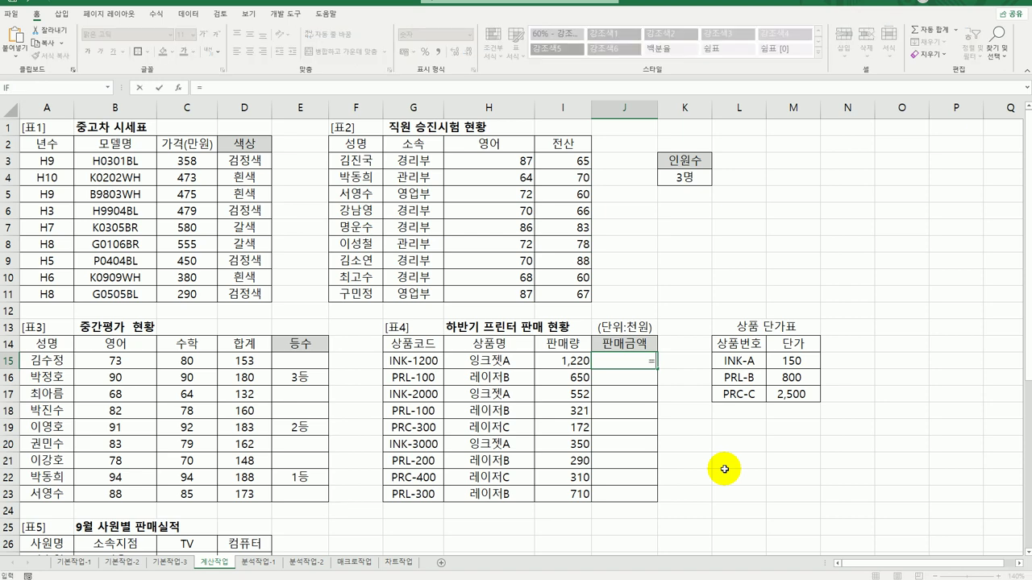
pyautogui.press('Hangul')
pyautogui.write('lef')
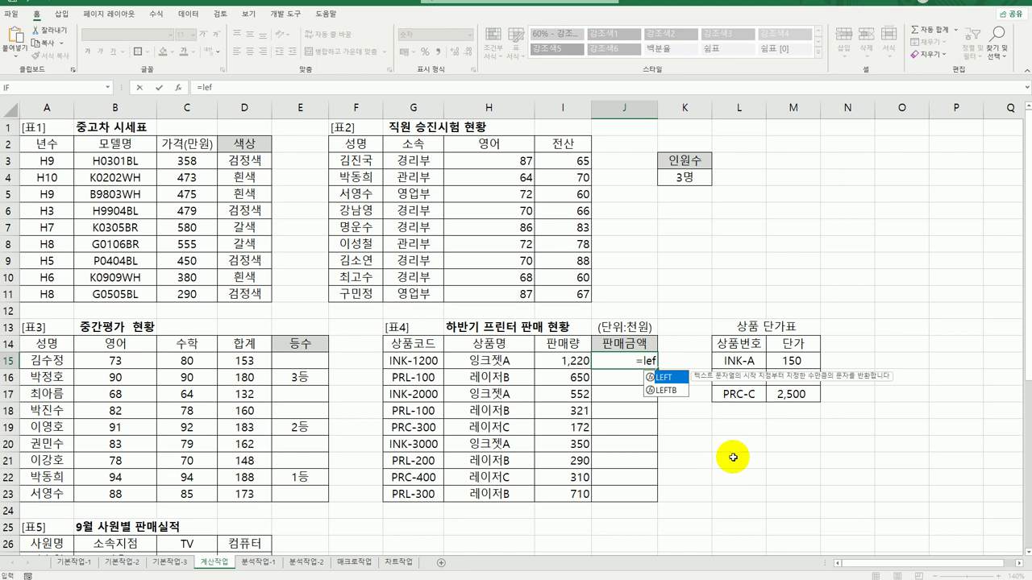
pyautogui.doubleClick(666, 377)
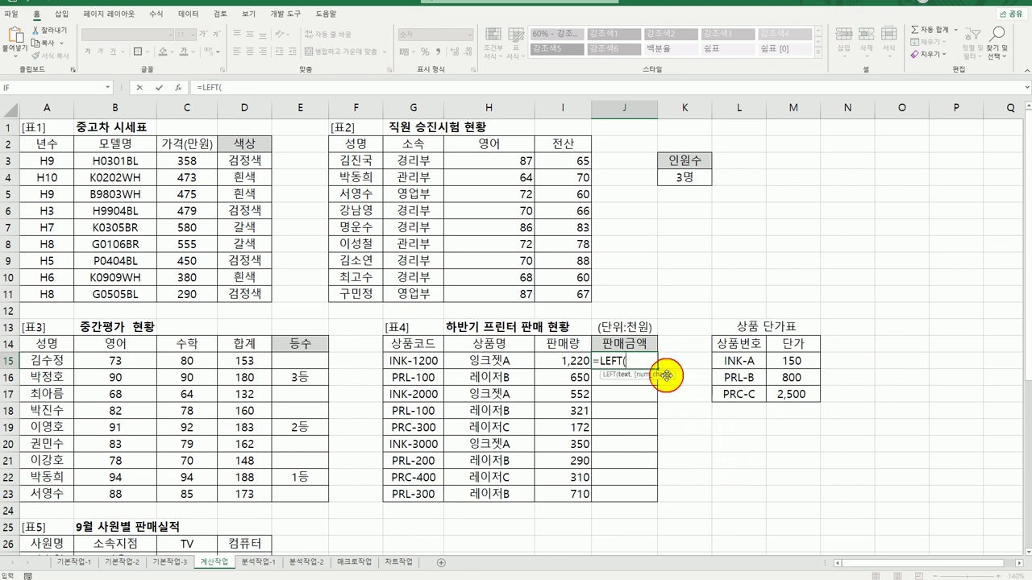
pyautogui.click(425, 362)
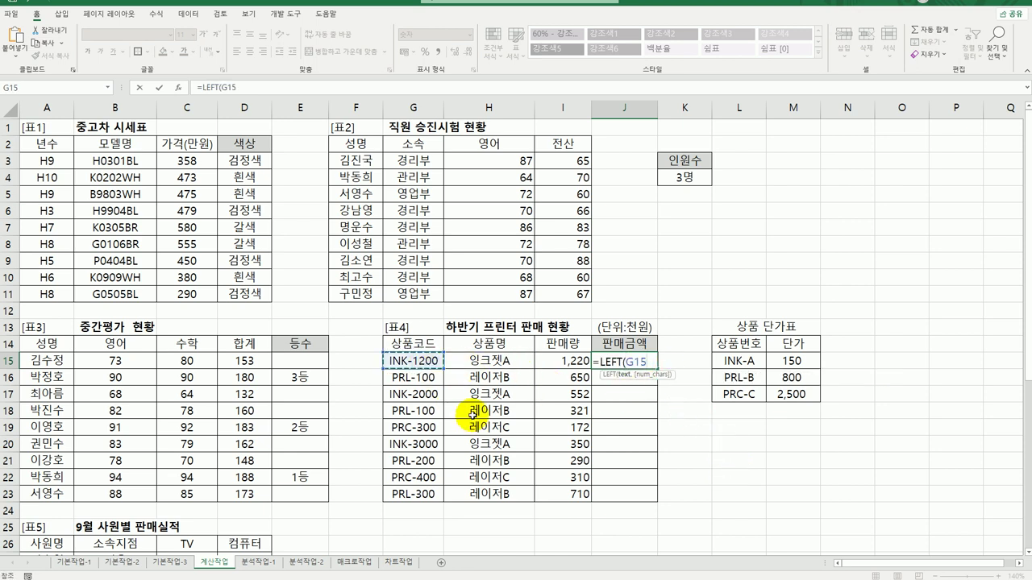
pyautogui.write(',3)')
pyautogui.press('Return')
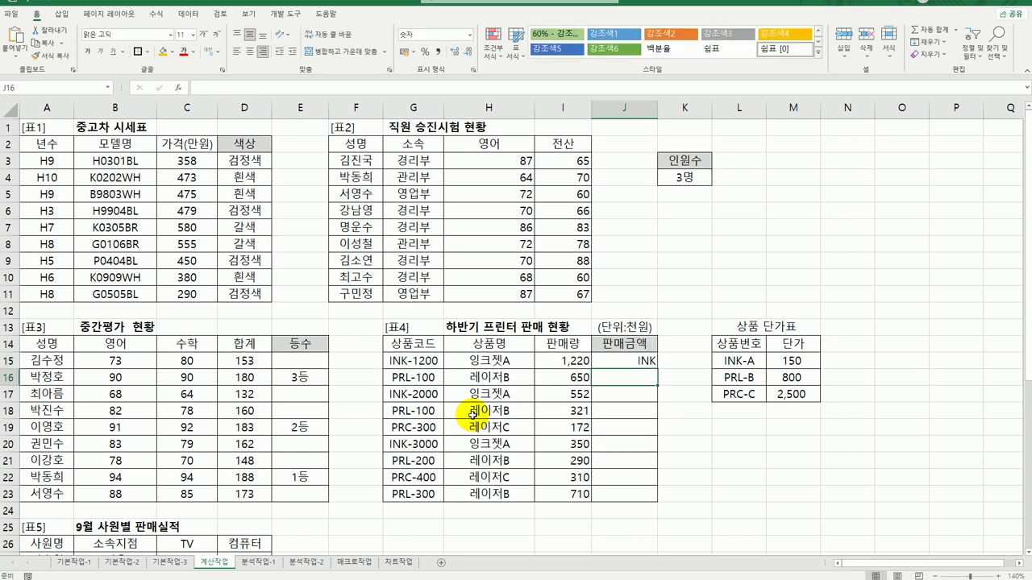
pyautogui.click(637, 360)
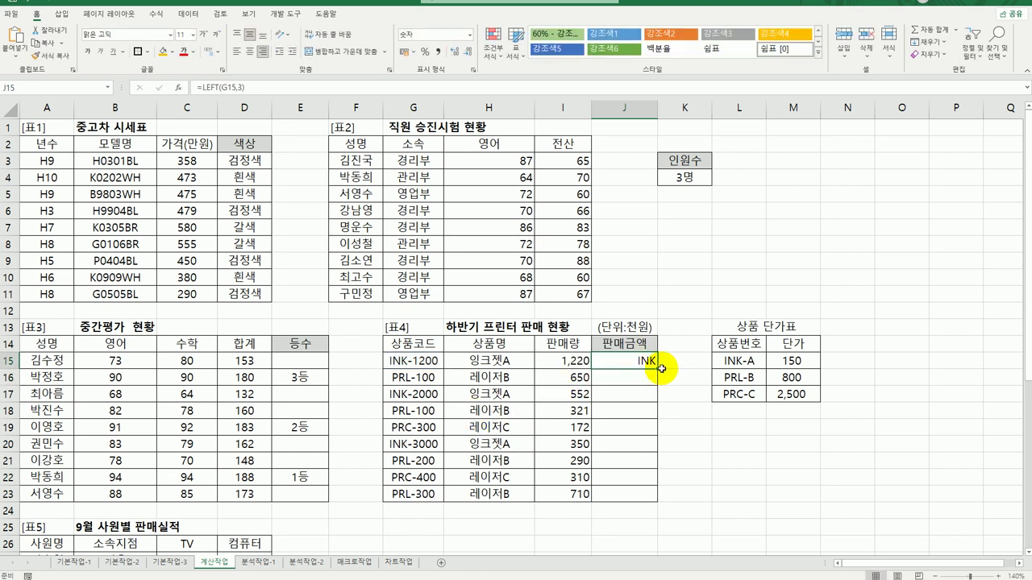
pyautogui.moveTo(661, 368); pyautogui.dragTo(641, 503)
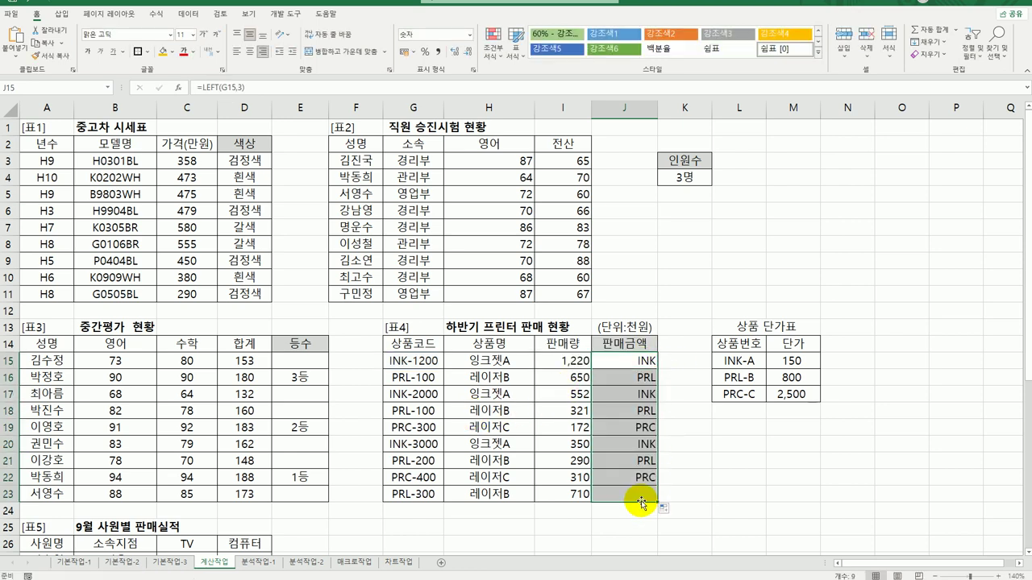
# Step: Extend J15's formula to =LEFT(G15,3)&"-"&RIGHT(H15,1) and fill it down to J23
pyautogui.click(637, 364)
pyautogui.doubleClick(637, 365)
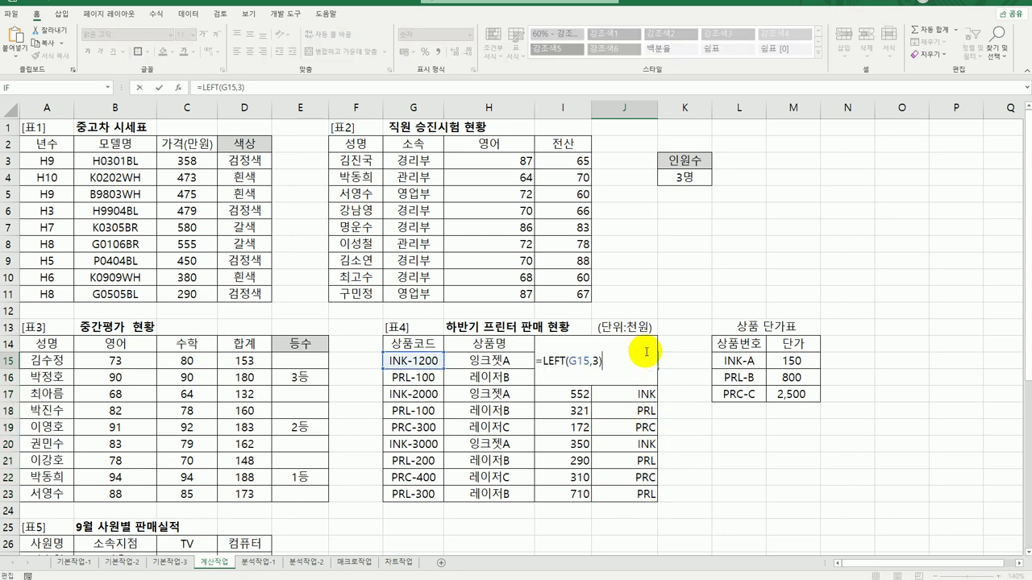
pyautogui.write('&"-"&ri')
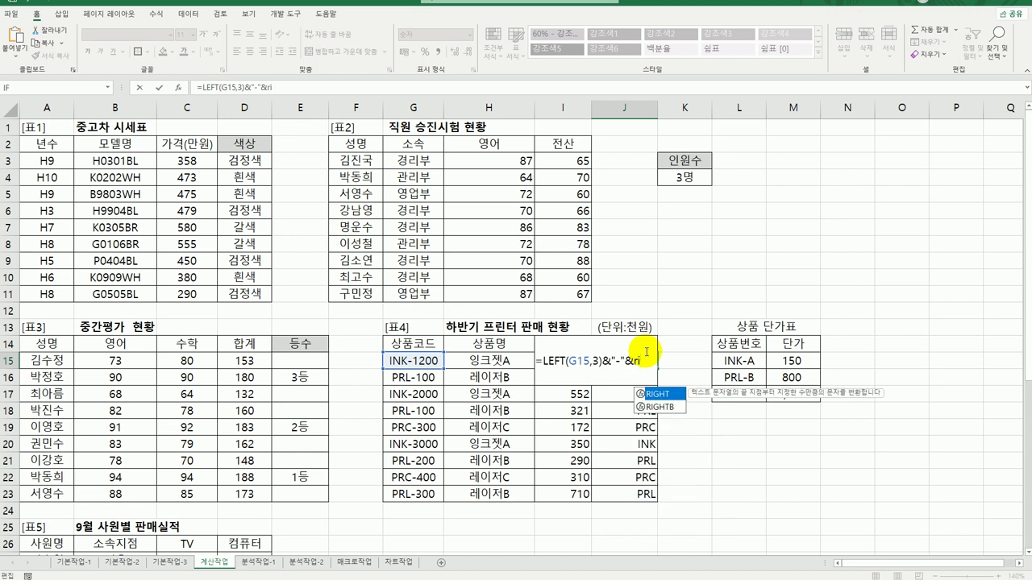
pyautogui.doubleClick(657, 395)
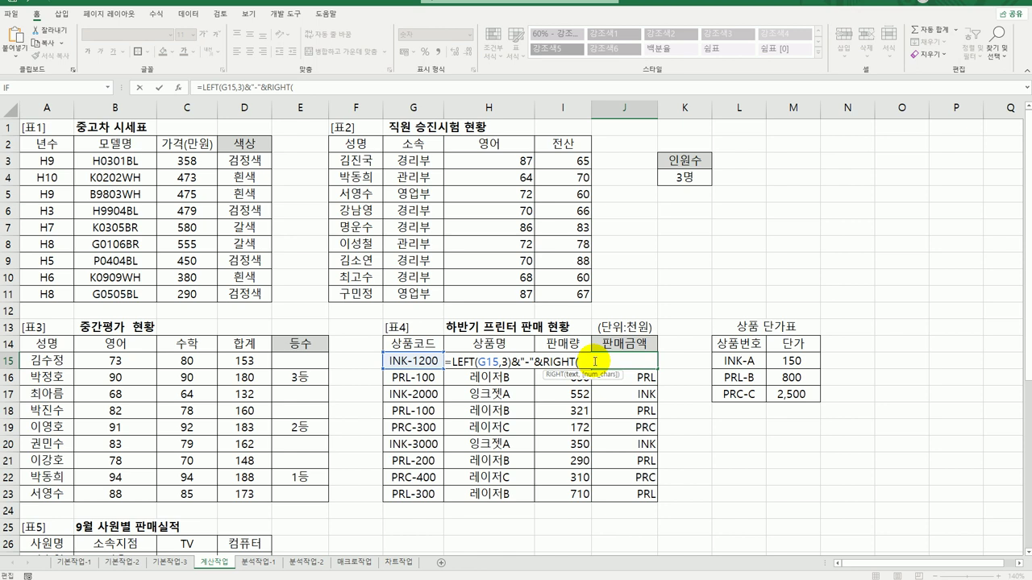
pyautogui.write('h15')
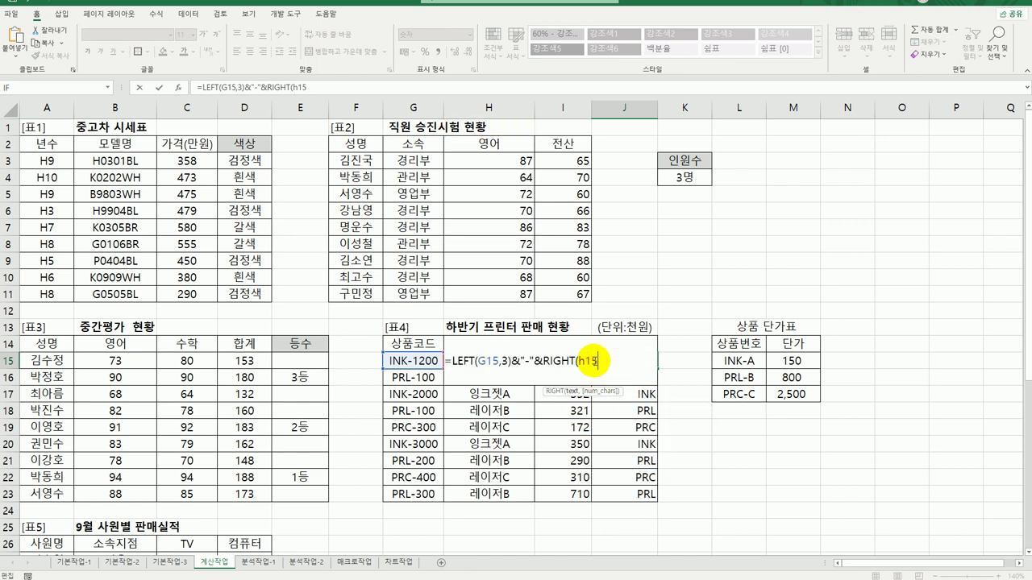
pyautogui.write(',1)')
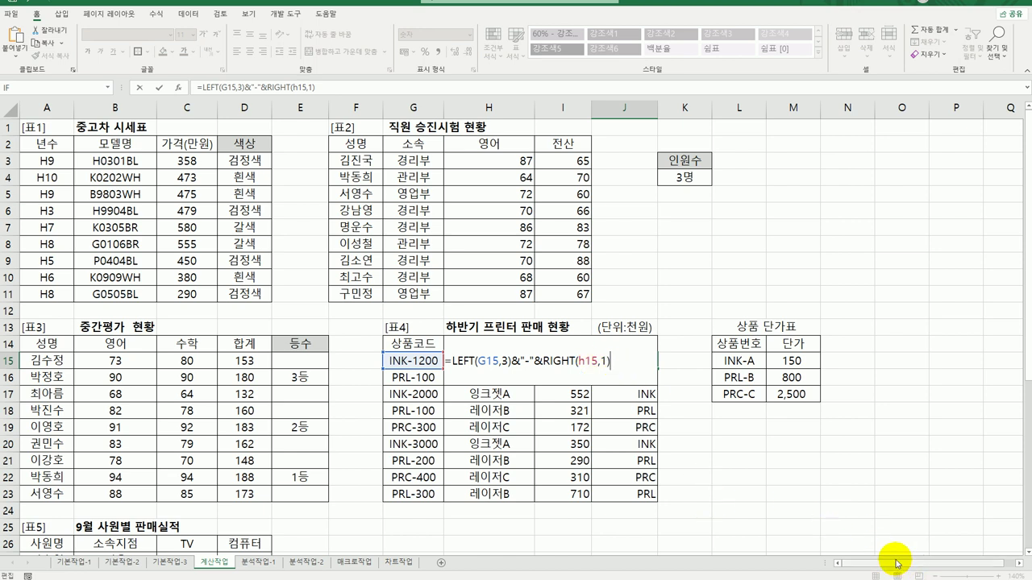
pyautogui.press('Return')
pyautogui.click(645, 362)
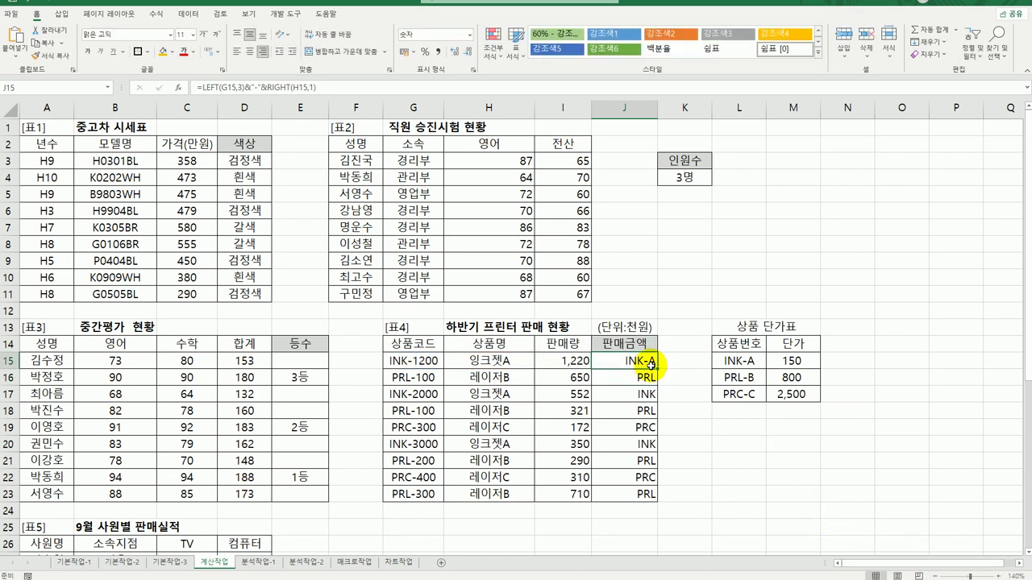
pyautogui.moveTo(650, 364); pyautogui.dragTo(645, 495)
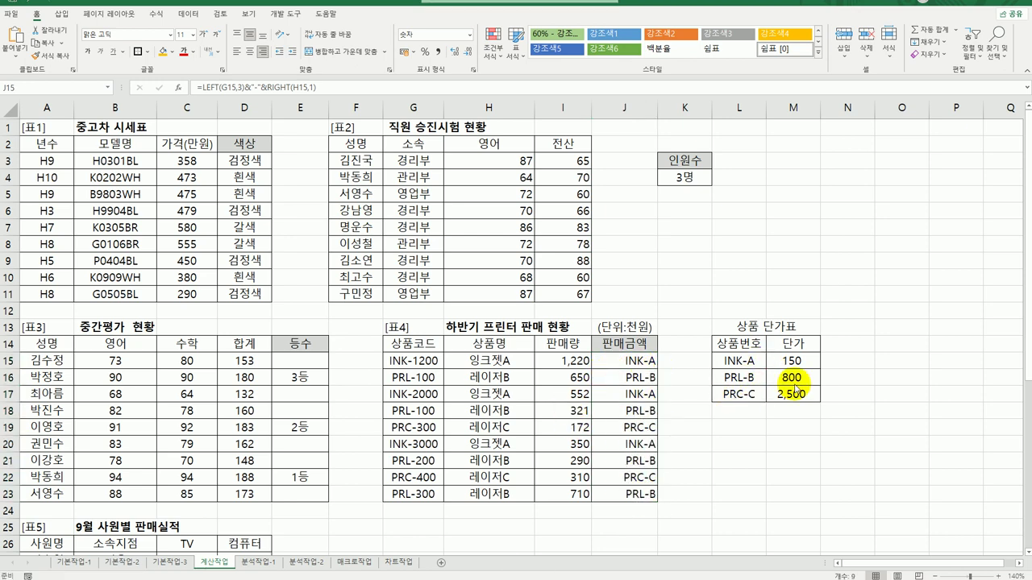
# Step: Wrap J15's formula in a VLOOKUP so that LEFT(G15,3)&"-"&RIGHT(H15,1) is its lookup value, with the function arguments open
pyautogui.click(641, 363)
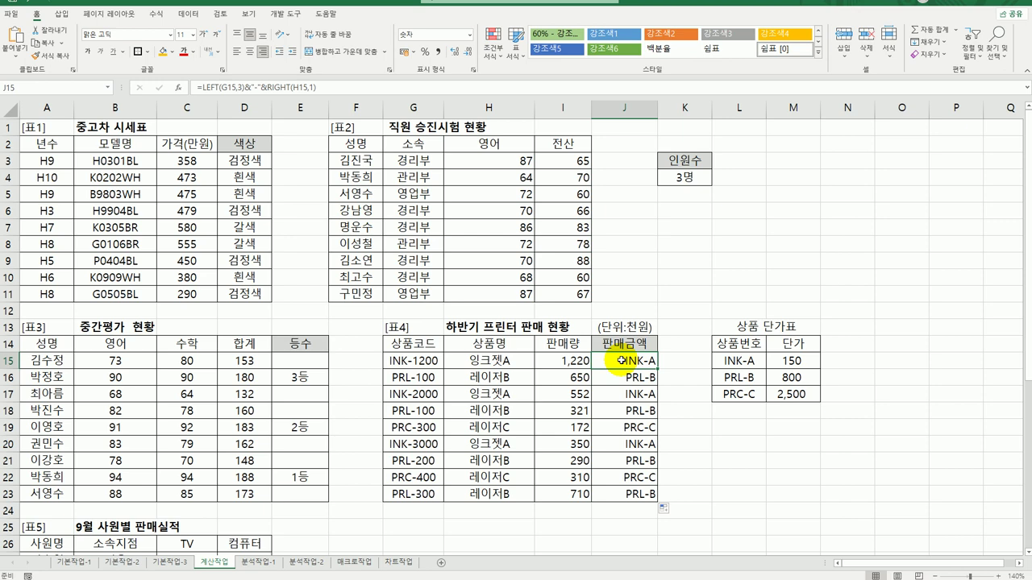
pyautogui.doubleClick(620, 360)
pyautogui.click(451, 361)
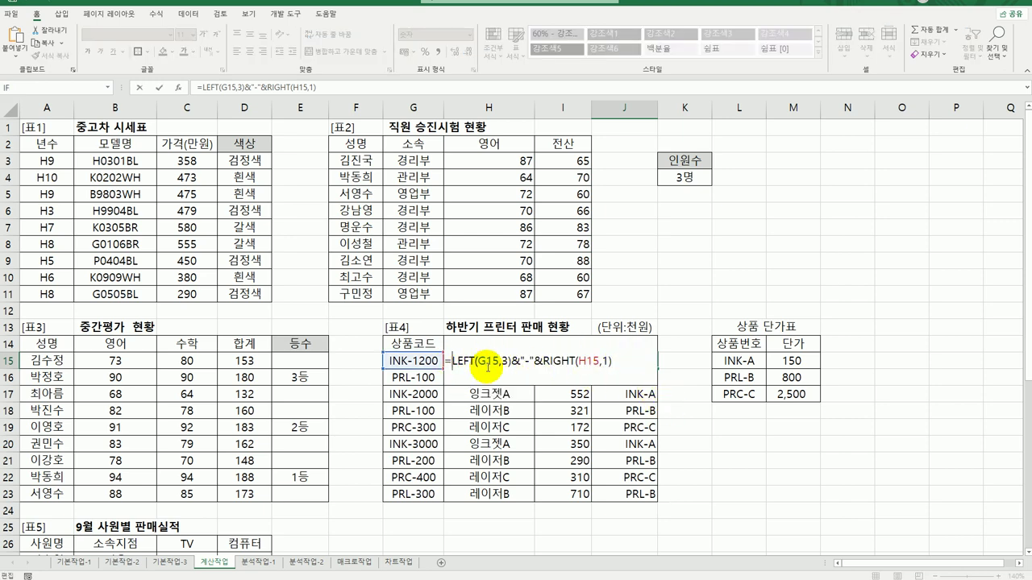
pyautogui.write('vl')
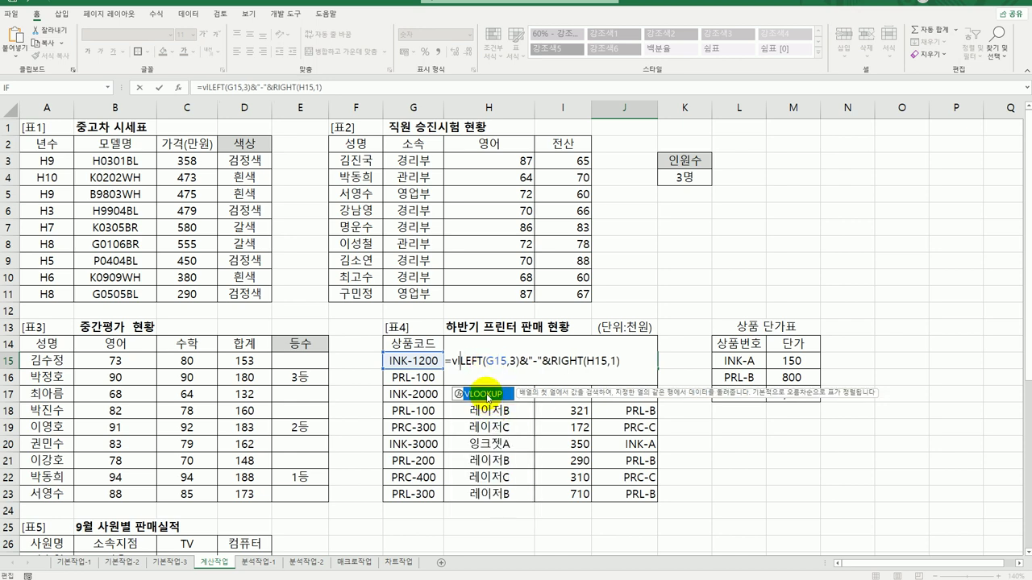
pyautogui.doubleClick(486, 394)
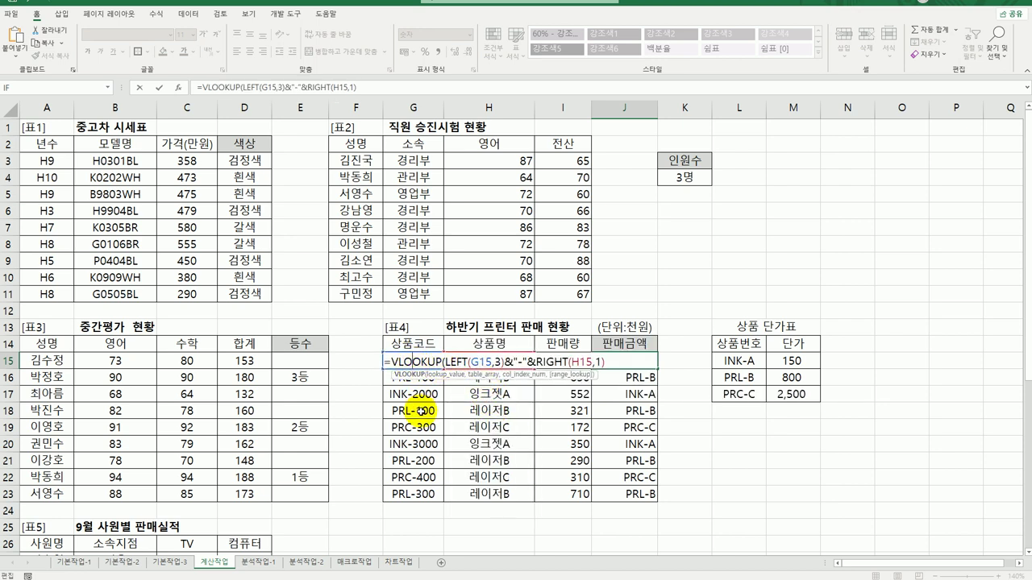
pyautogui.click(178, 87)
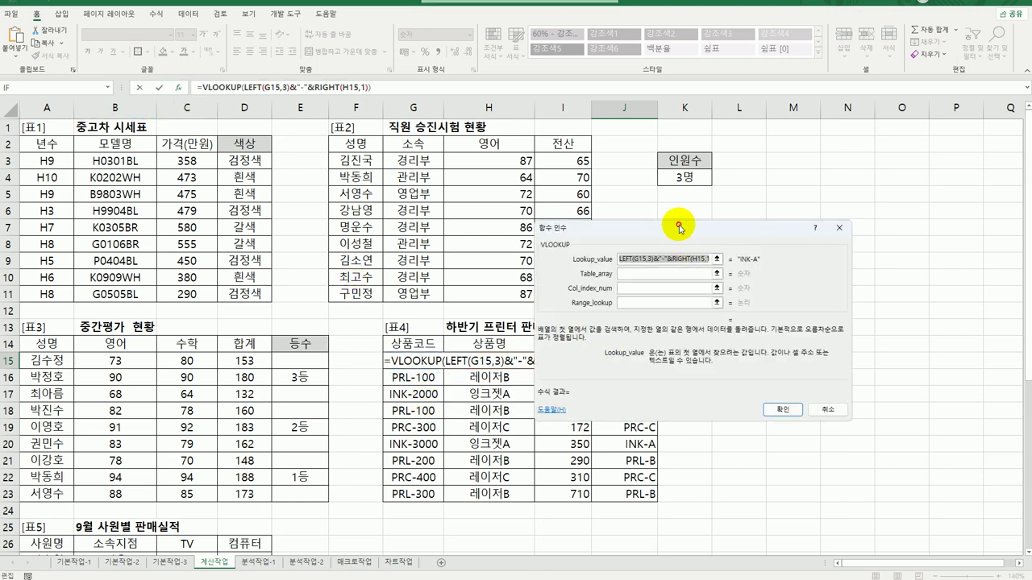
pyautogui.moveTo(669, 226); pyautogui.dragTo(385, 324)
# Step: Set the VLOOKUP's table array to $L$15:$M$17, column index to 2 and range lookup to 0, and fill J15 down to J23
pyautogui.click(364, 370)
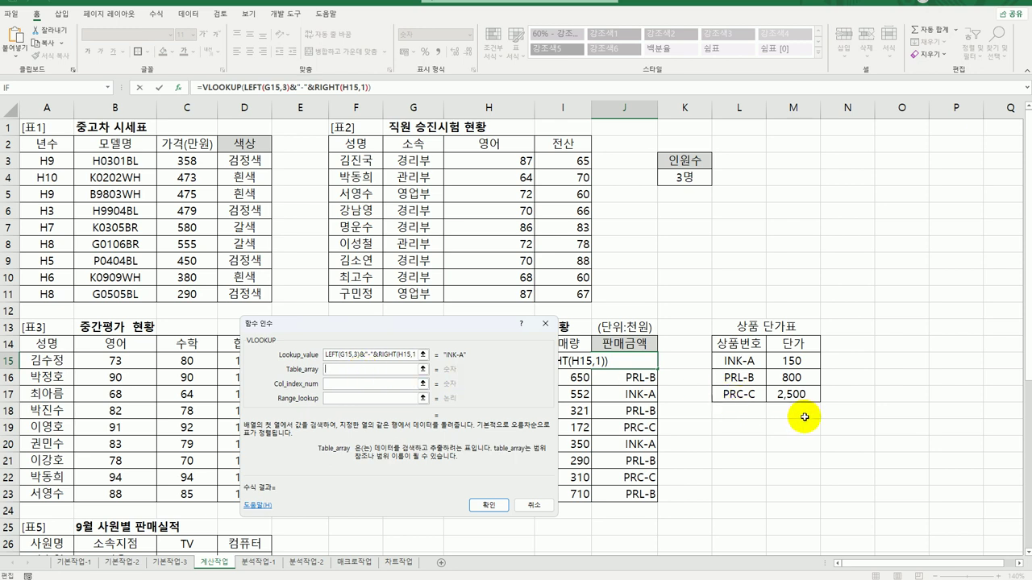
pyautogui.moveTo(743, 361); pyautogui.dragTo(794, 396)
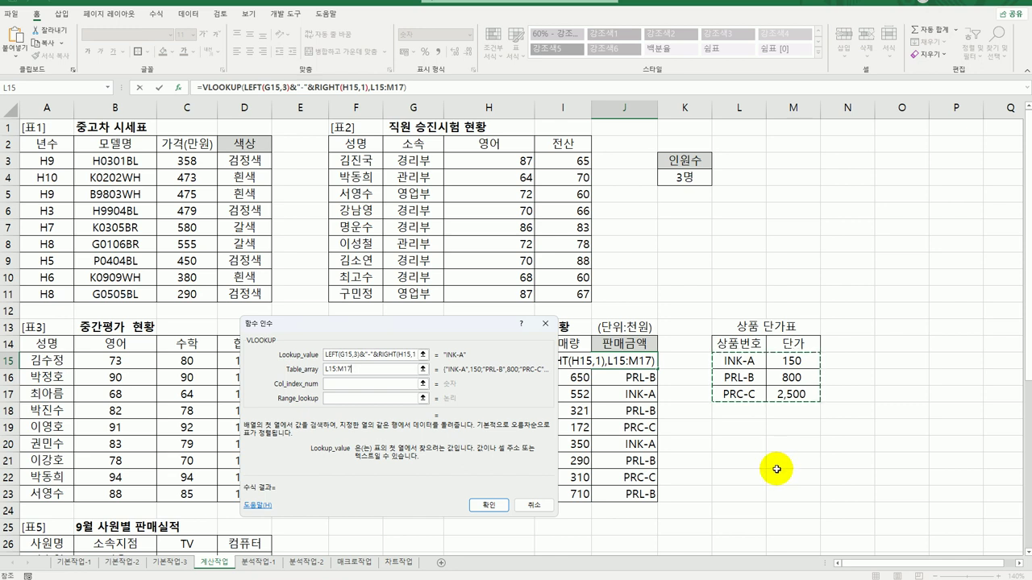
pyautogui.press('F4')
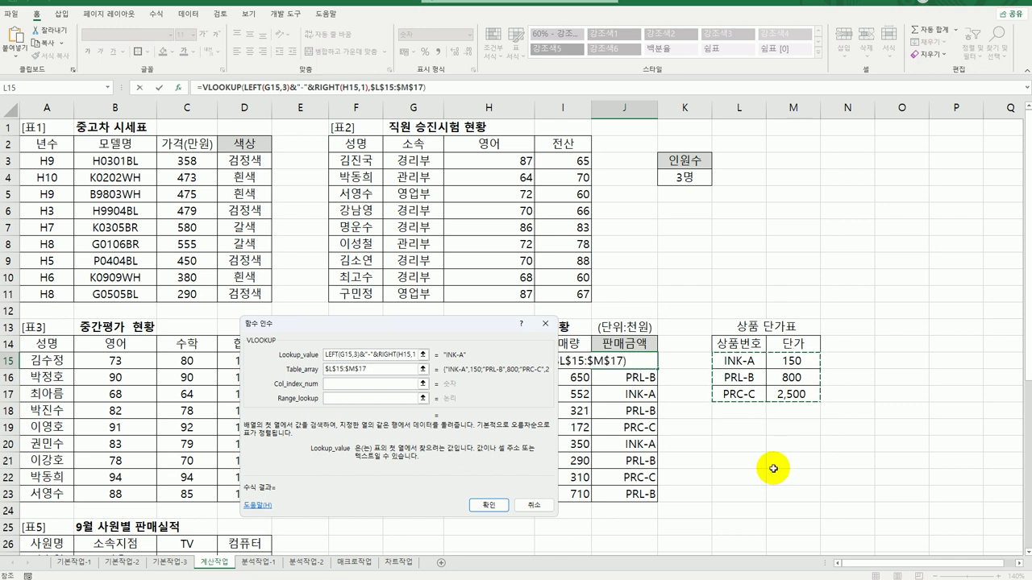
pyautogui.click(395, 385)
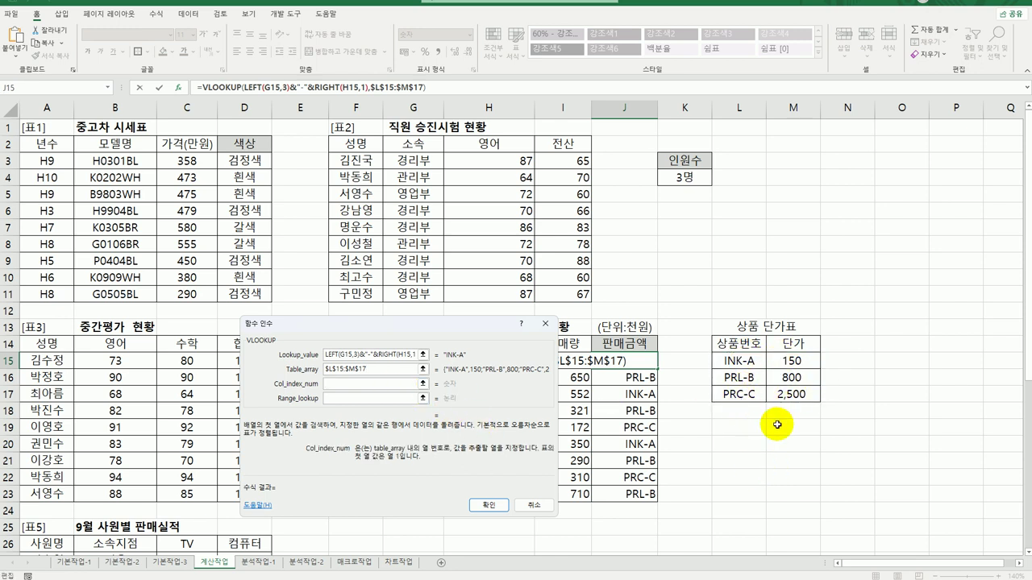
pyautogui.write('2')
pyautogui.click(356, 399)
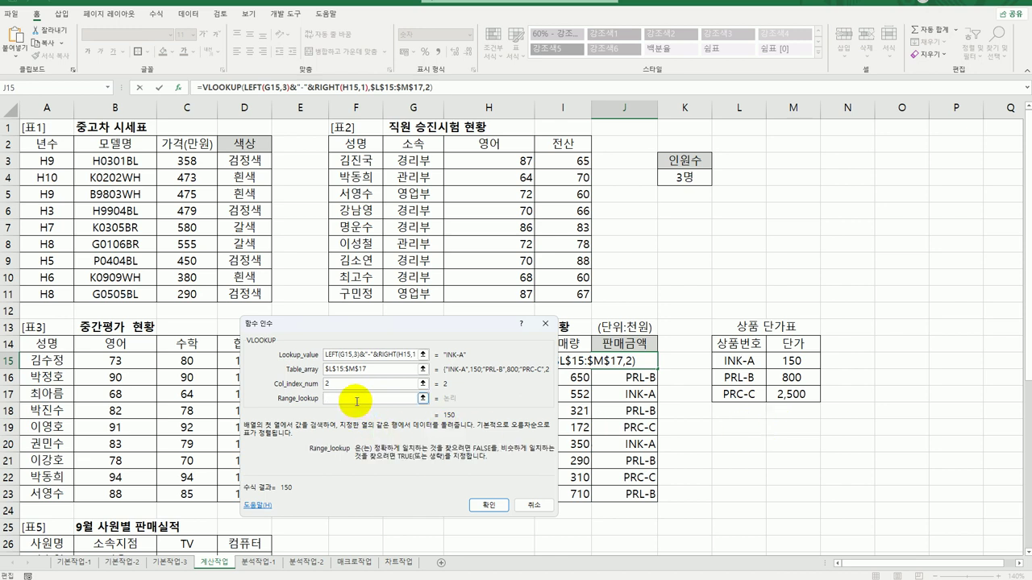
pyautogui.write('0')
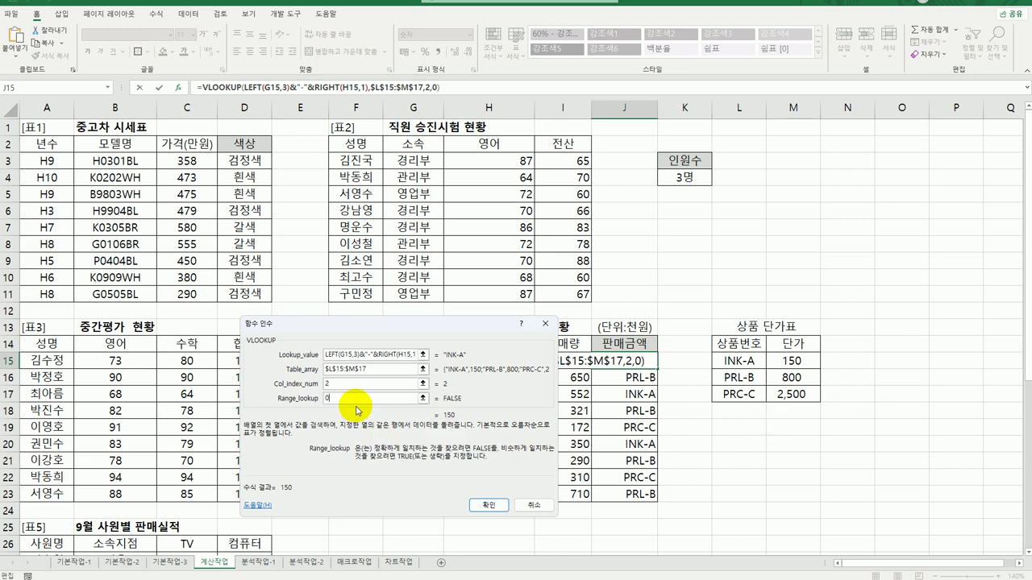
pyautogui.click(489, 506)
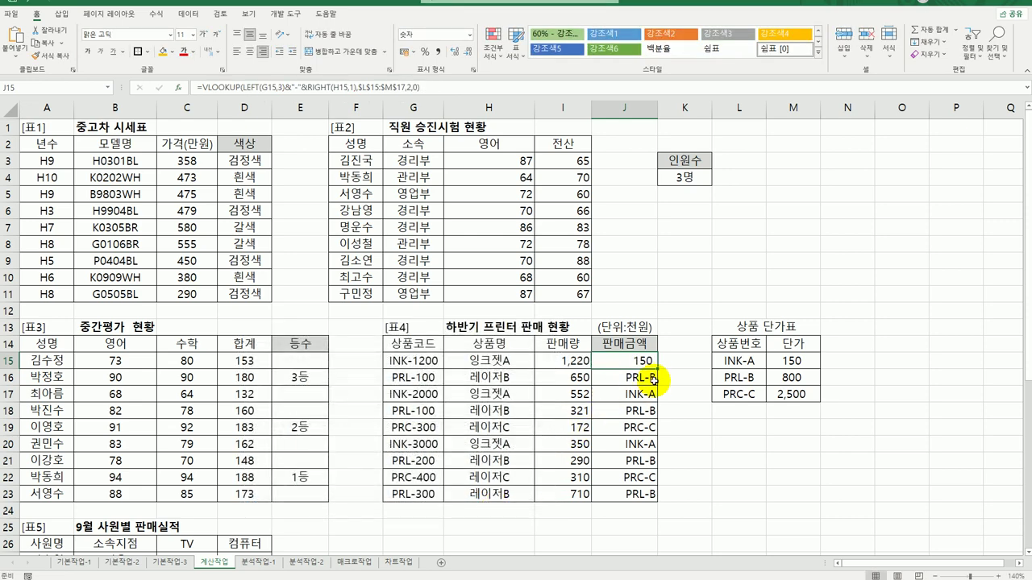
pyautogui.moveTo(658, 370); pyautogui.dragTo(650, 495)
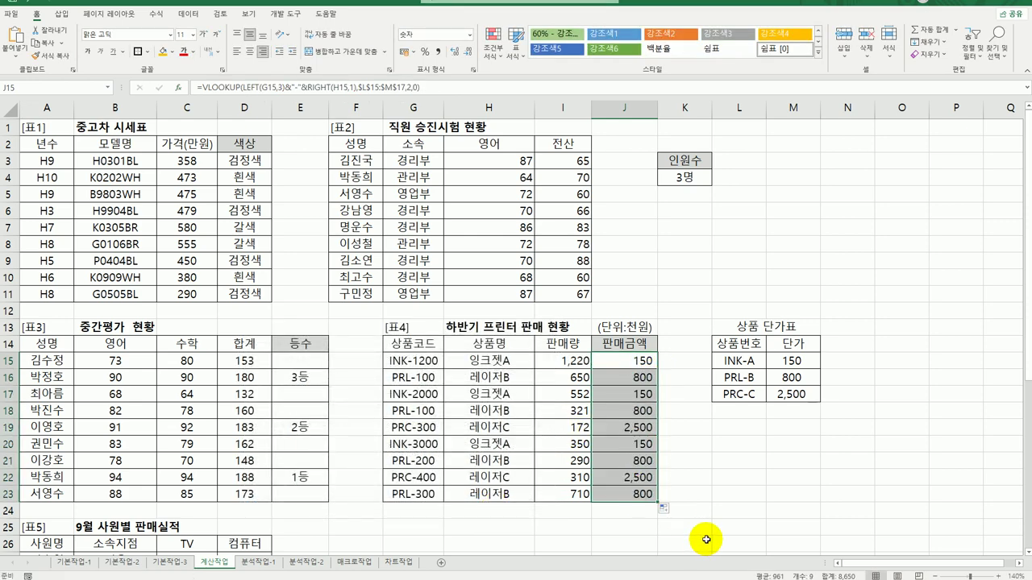
# Step: Multiply J15's VLOOKUP by the 판매량 in I15 and fill the formula down to J23
pyautogui.doubleClick(639, 362)
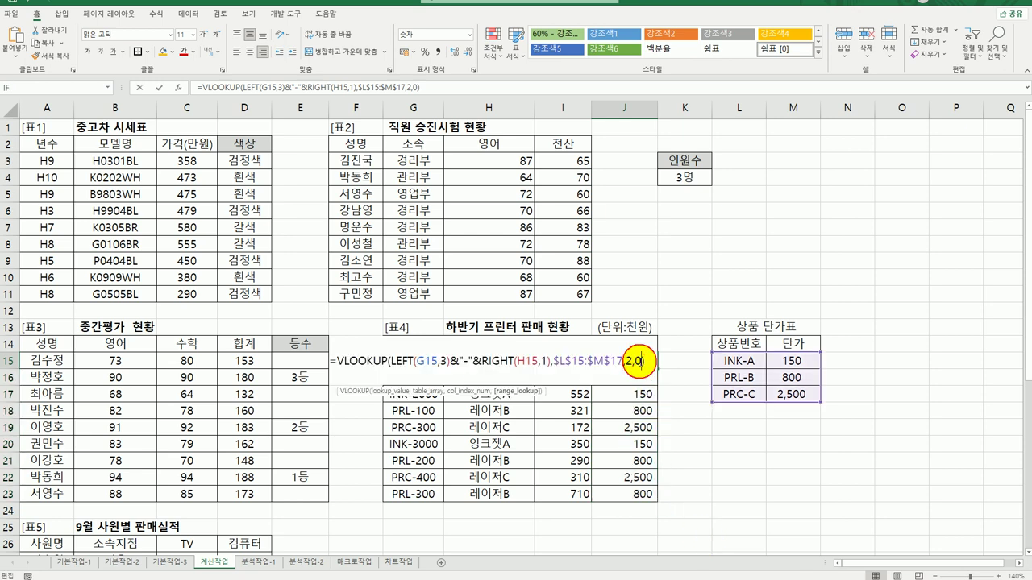
pyautogui.click(336, 362)
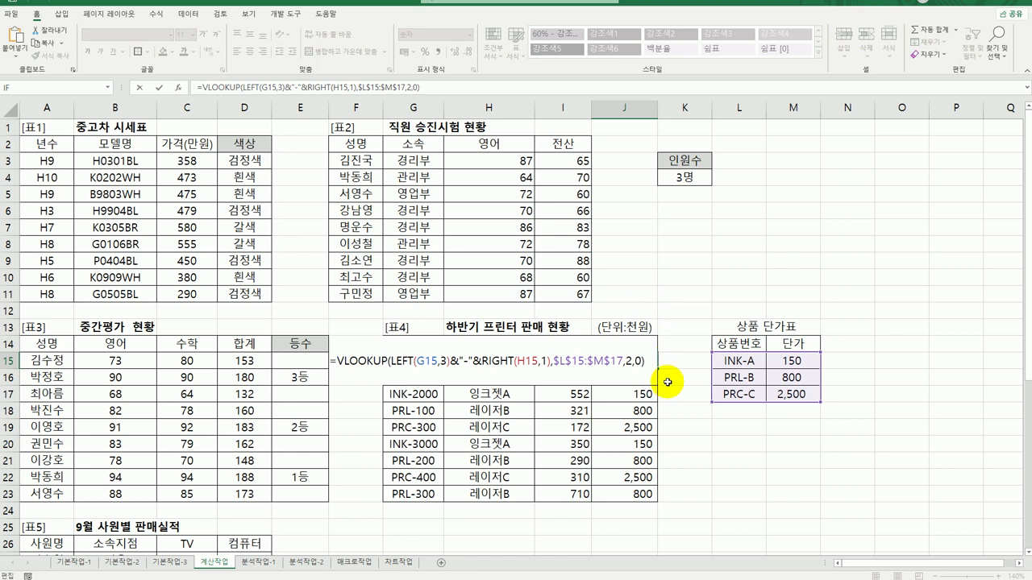
pyautogui.click(570, 395)
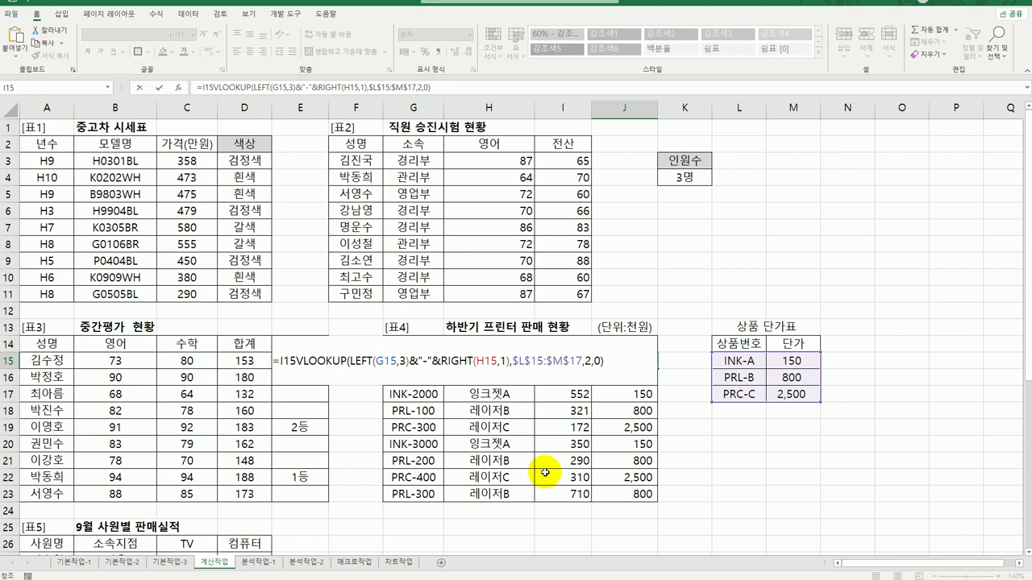
pyautogui.write('*')
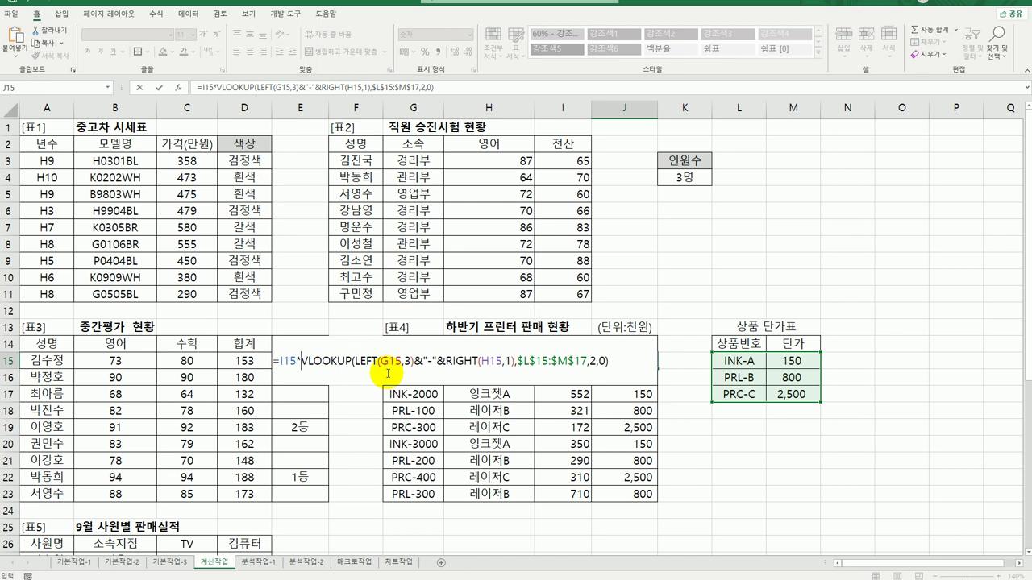
pyautogui.press('Return')
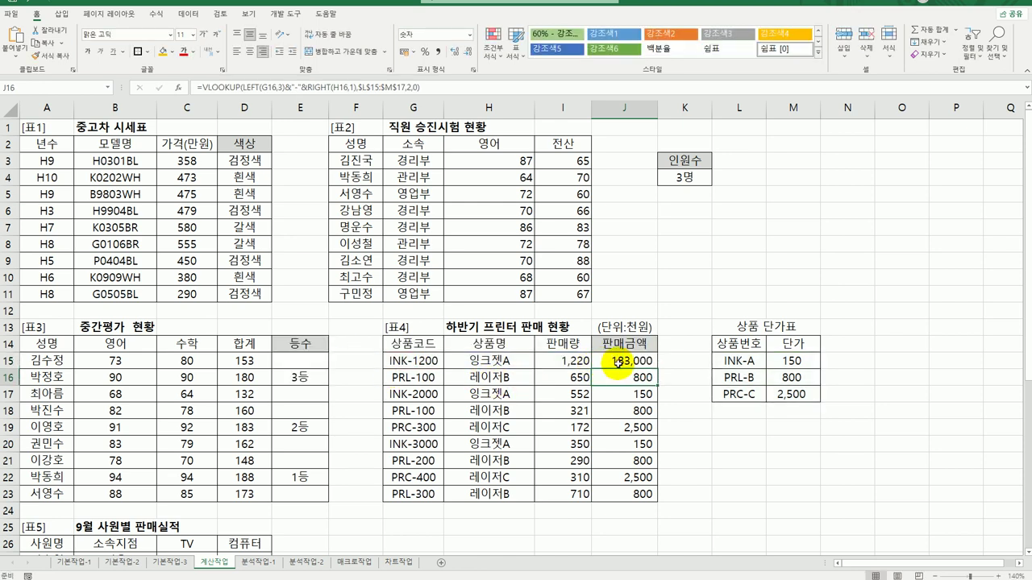
pyautogui.click(628, 361)
pyautogui.moveTo(660, 368); pyautogui.dragTo(649, 496)
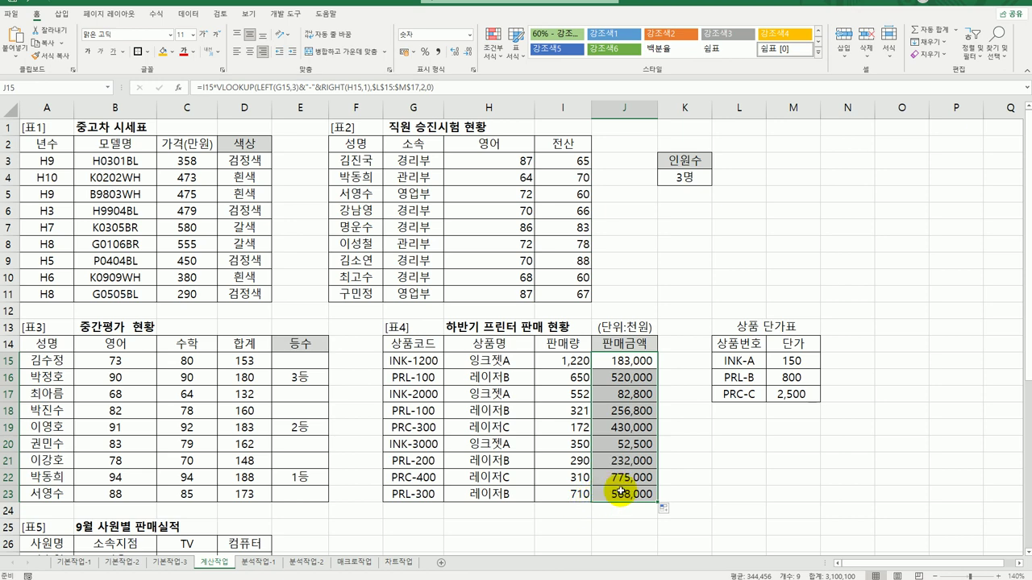
# Step: Copy the 소속지점 header and its 서울 value from B26:B27 of 표5 into the criteria cells F28:F29
pyautogui.scroll(-4, 621, 489)
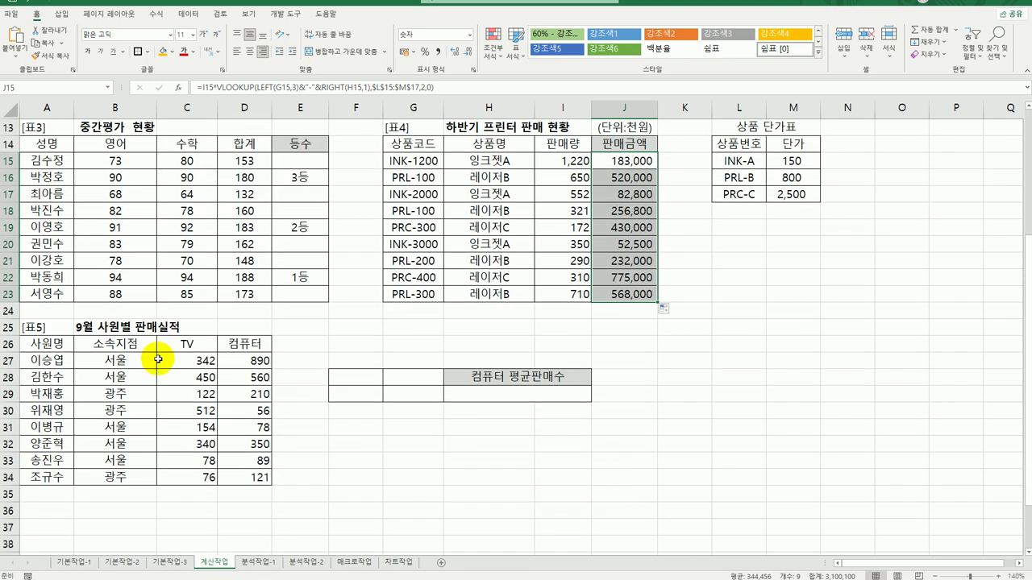
pyautogui.moveTo(128, 344); pyautogui.dragTo(128, 359)
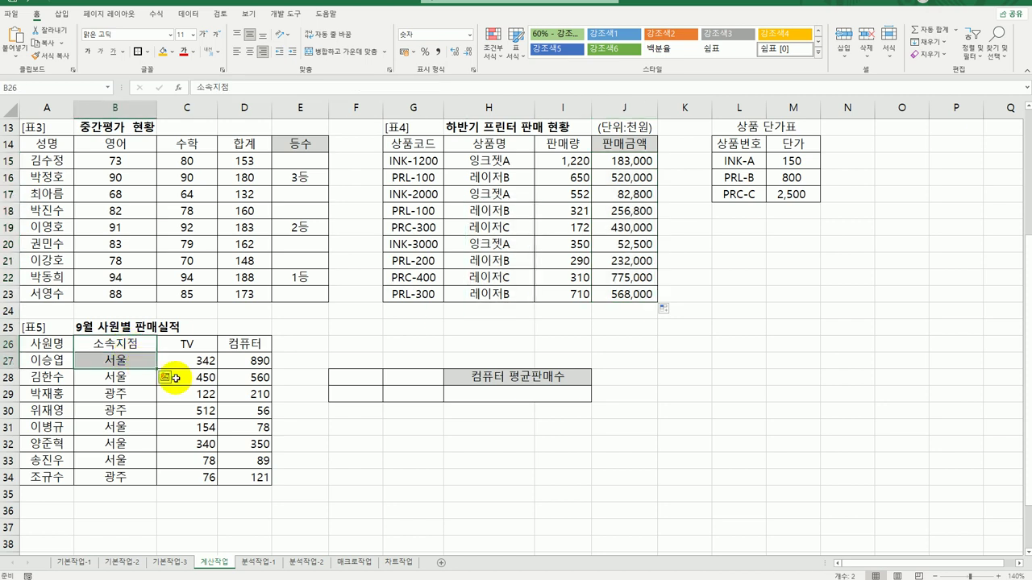
pyautogui.click(355, 376)
pyautogui.hotkey('ctrl', 'c')
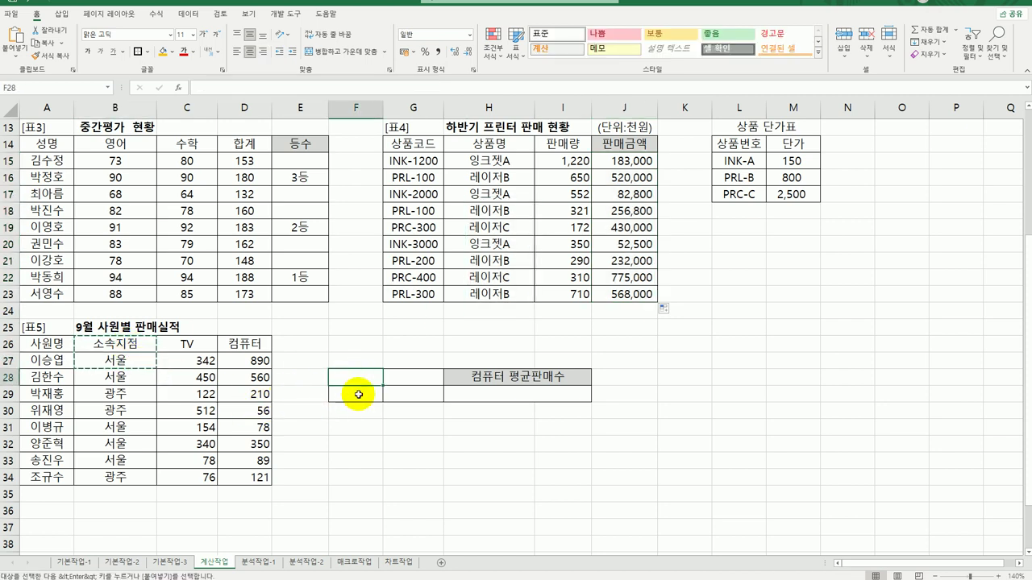
pyautogui.hotkey('ctrl', 'v')
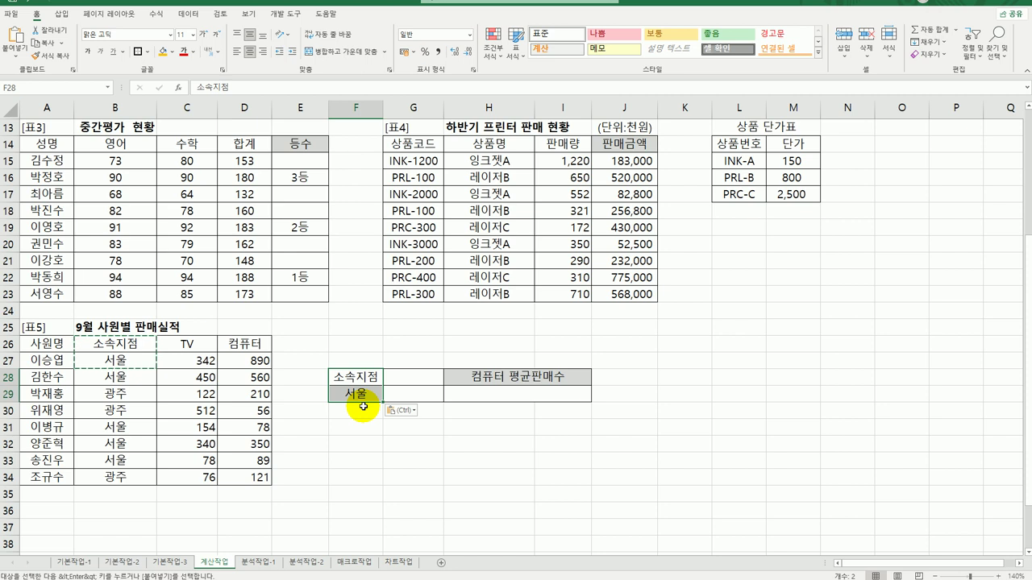
# Step: Copy the 컴퓨터 header from D26 to G28 and enter the condition >=100 in G29
pyautogui.click(249, 344)
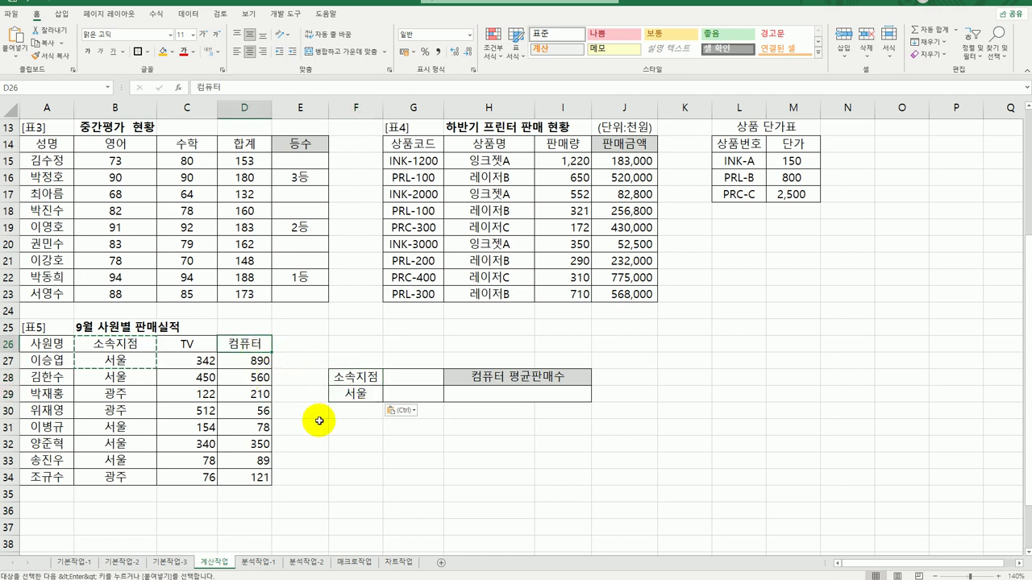
pyautogui.hotkey('ctrl', 'c')
pyautogui.click(413, 376)
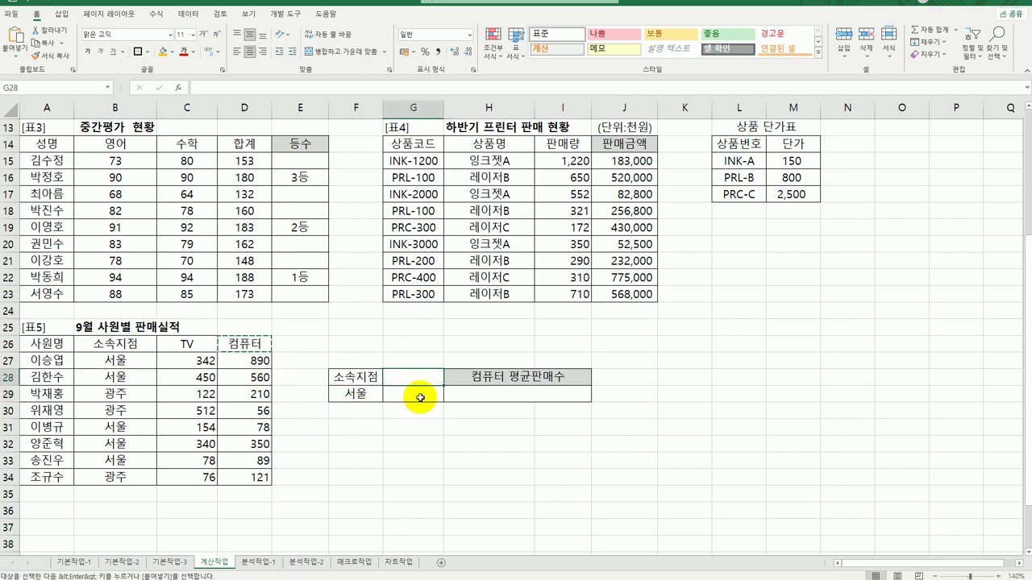
pyautogui.hotkey('ctrl', 'v')
pyautogui.click(429, 393)
pyautogui.write('>')
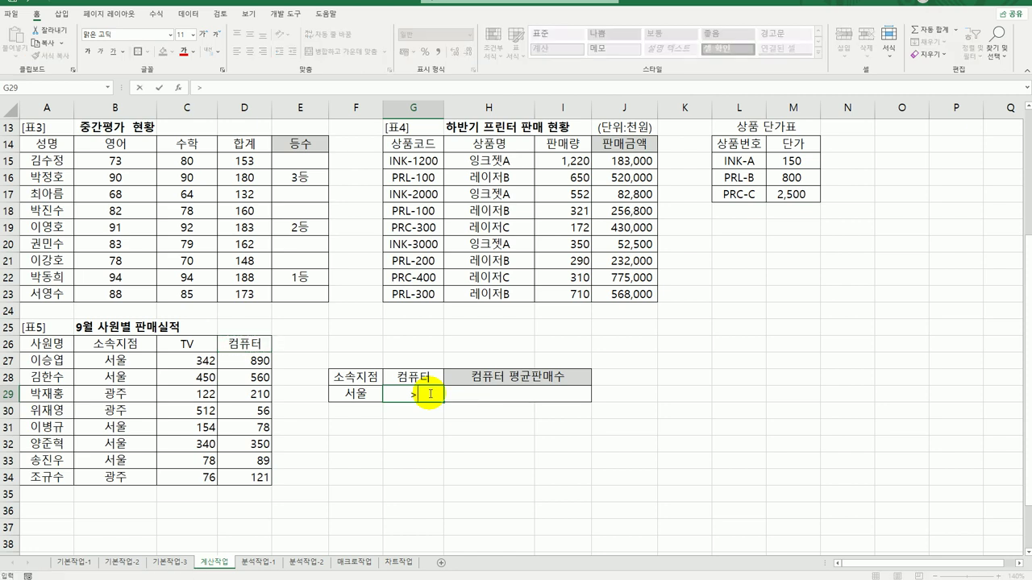
pyautogui.write('=100')
pyautogui.press('Return')
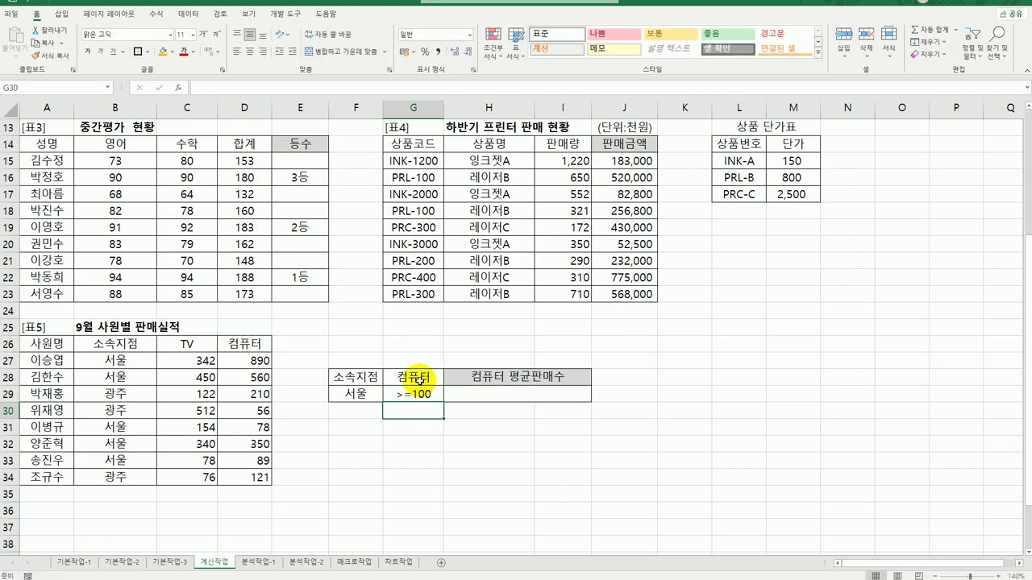
# Step: Start a DAVERAGE formula in the 컴퓨터 평균판매수 answer cell H29 and open its function arguments
pyautogui.click(482, 393)
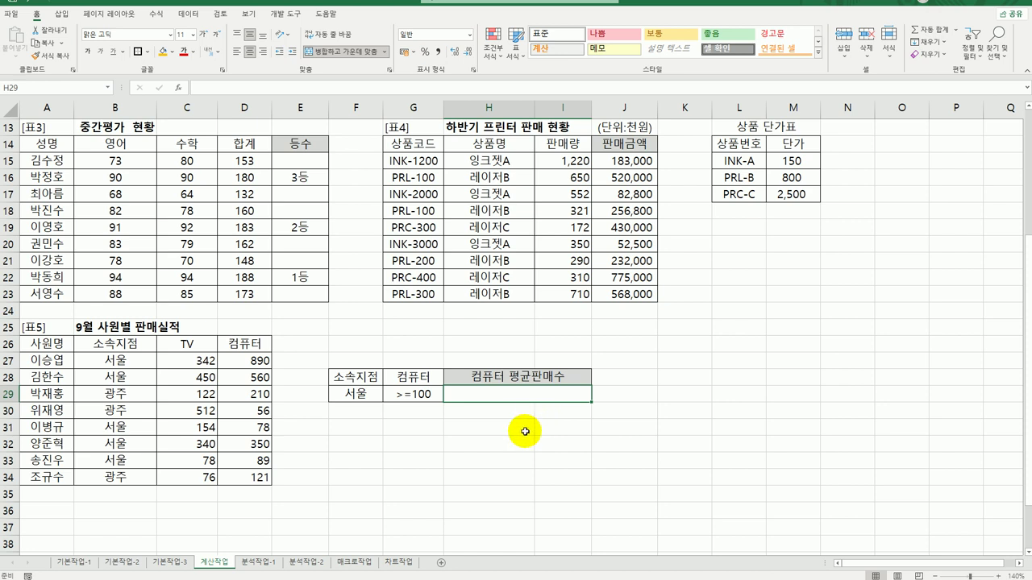
pyautogui.write('=')
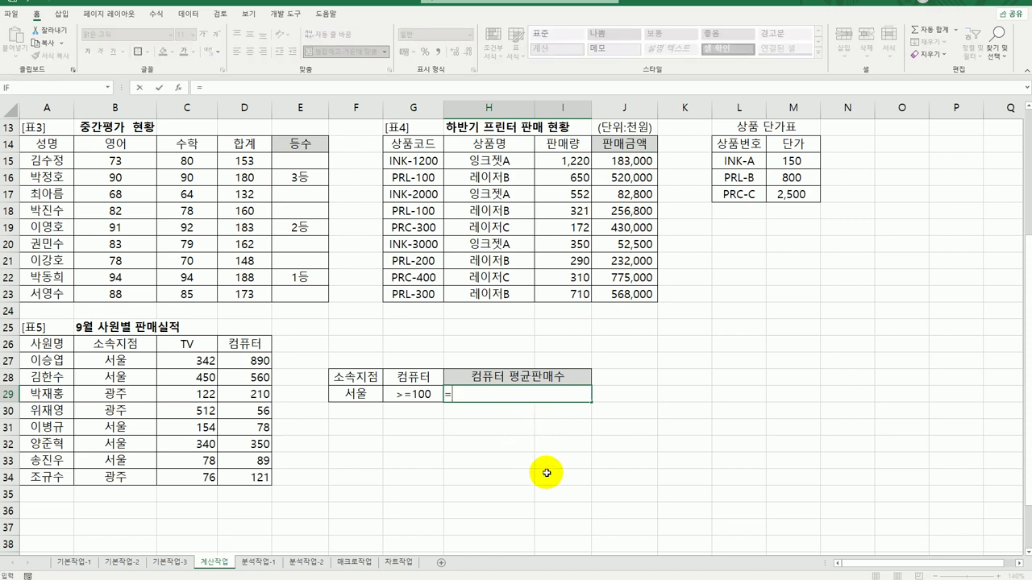
pyautogui.write('dav')
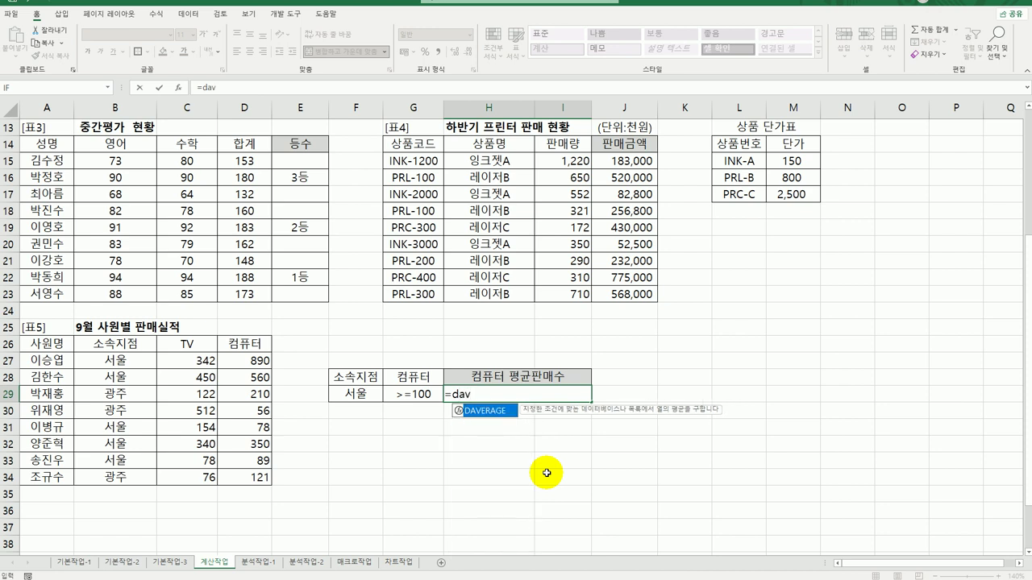
pyautogui.doubleClick(486, 411)
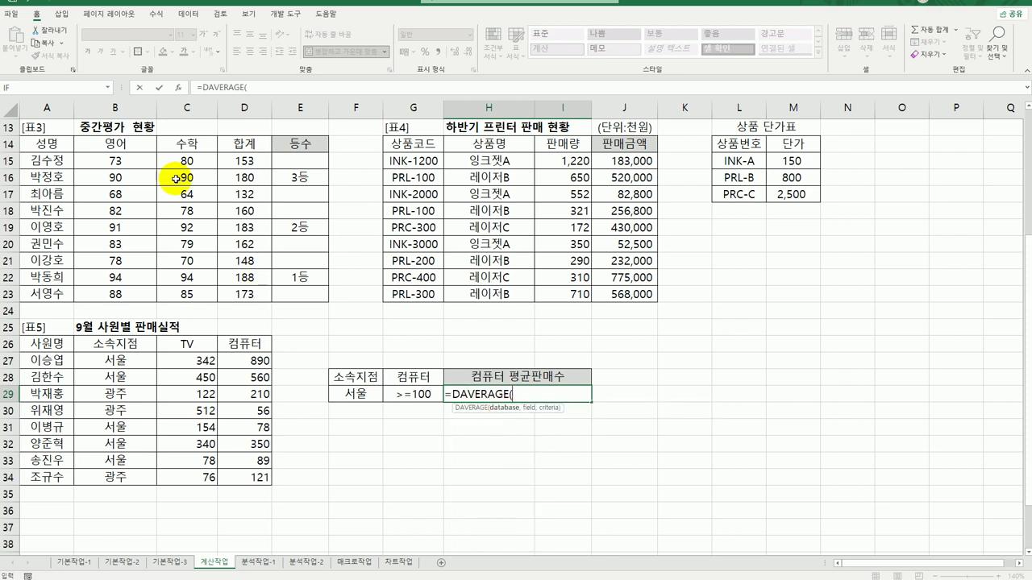
pyautogui.click(177, 87)
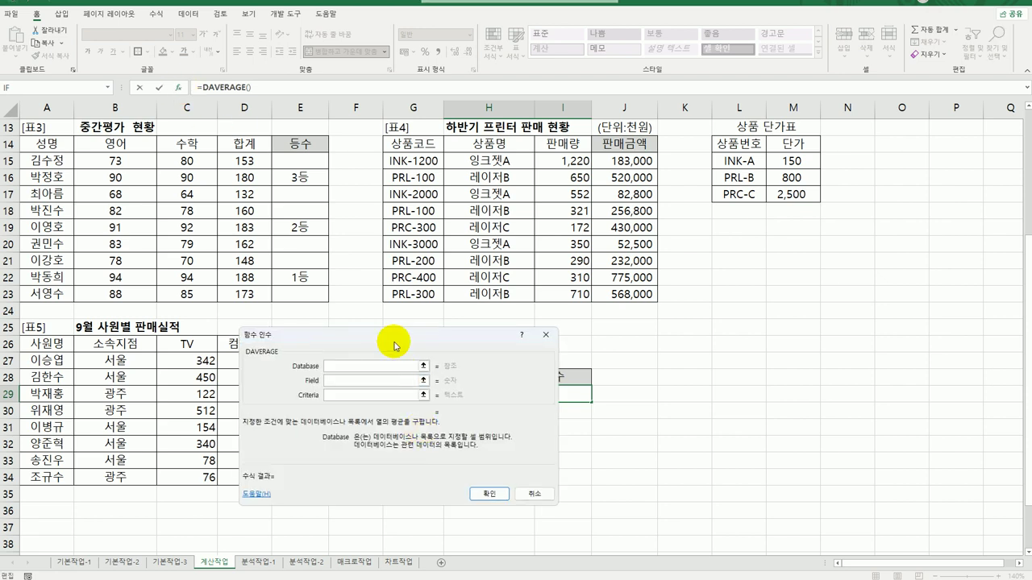
# Step: Complete the DAVERAGE formula in H29 with database A26:D34, field D26 and criteria F28:G29
pyautogui.moveTo(395, 347); pyautogui.dragTo(593, 331)
pyautogui.moveTo(50, 344); pyautogui.dragTo(242, 476)
pyautogui.click(541, 366)
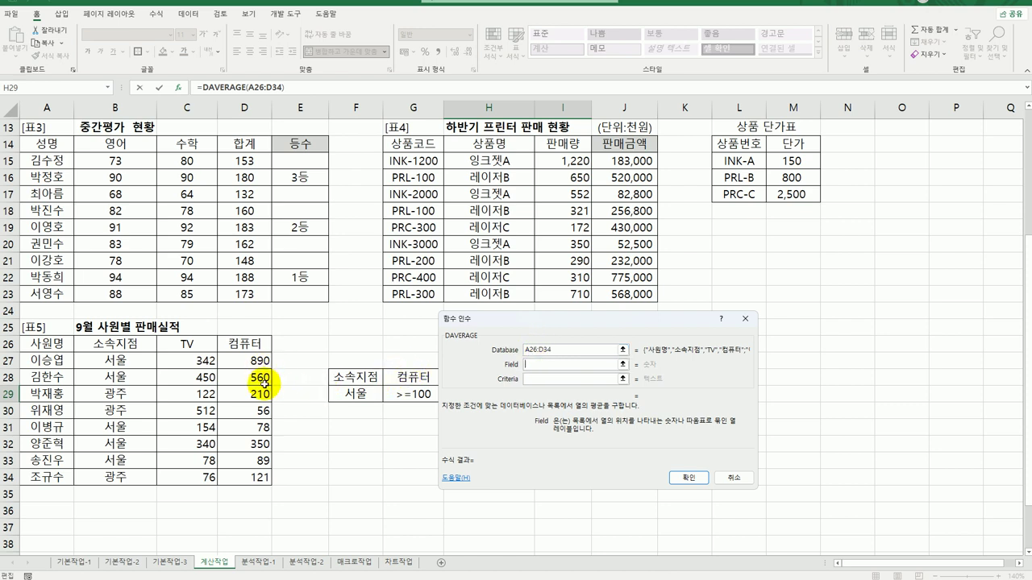
pyautogui.click(245, 343)
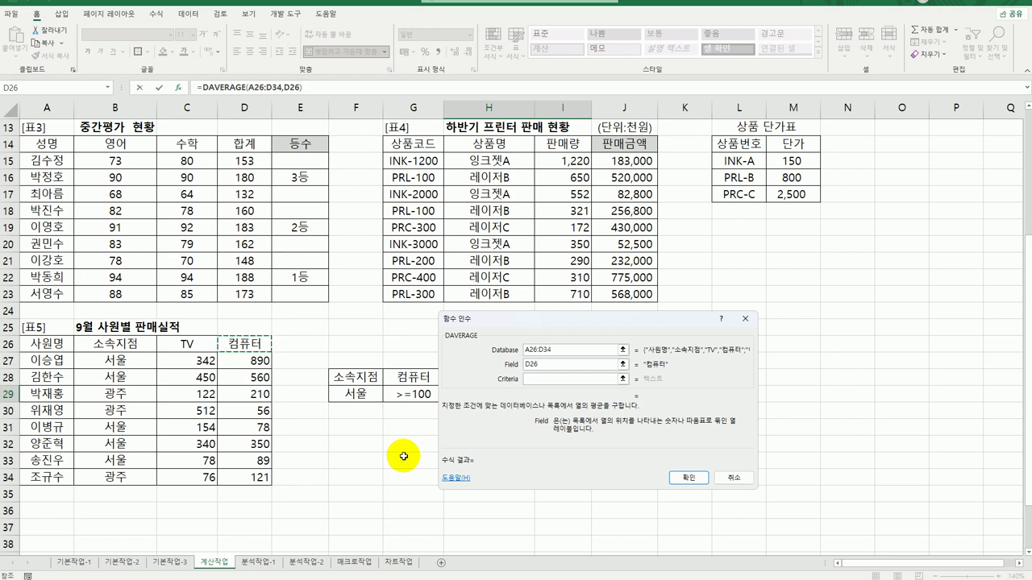
pyautogui.click(579, 378)
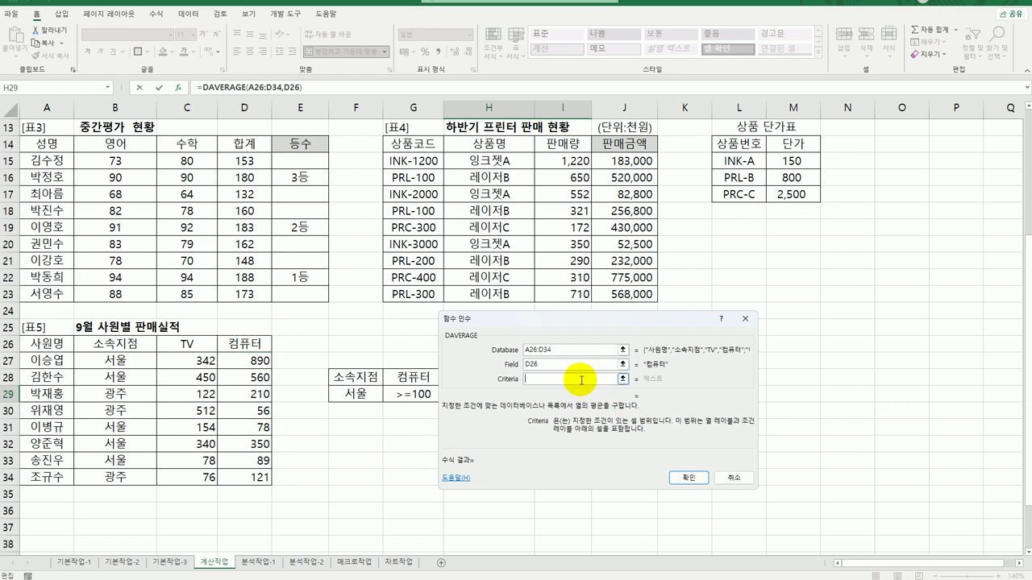
pyautogui.moveTo(341, 377); pyautogui.dragTo(408, 394)
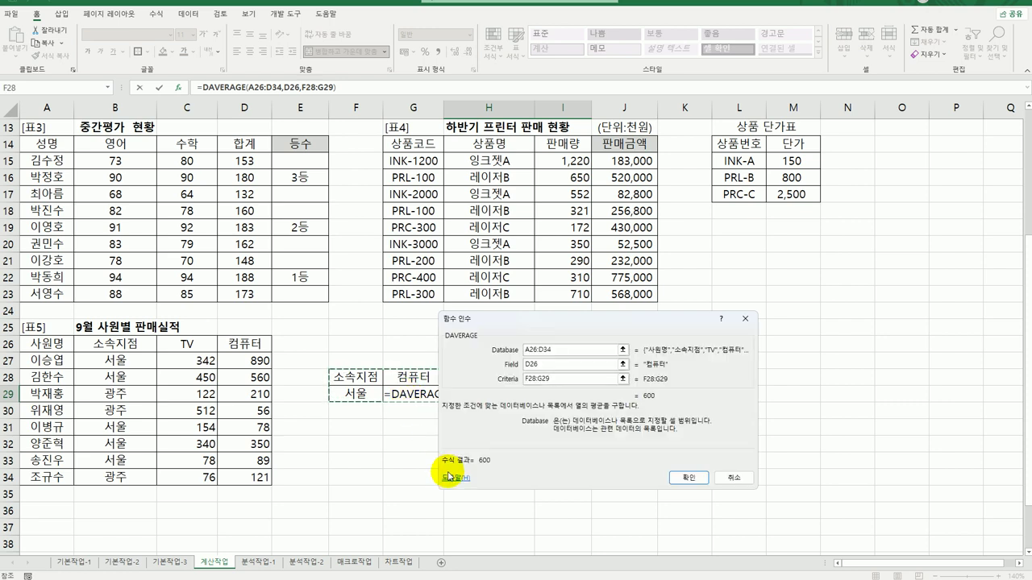
pyautogui.click(683, 477)
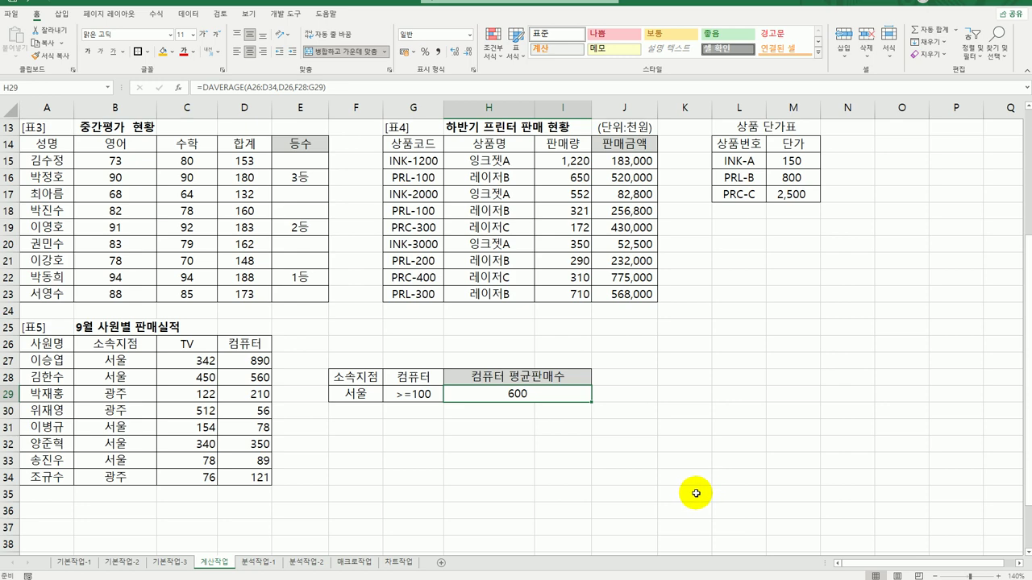
pyautogui.scroll(4, 694, 496)
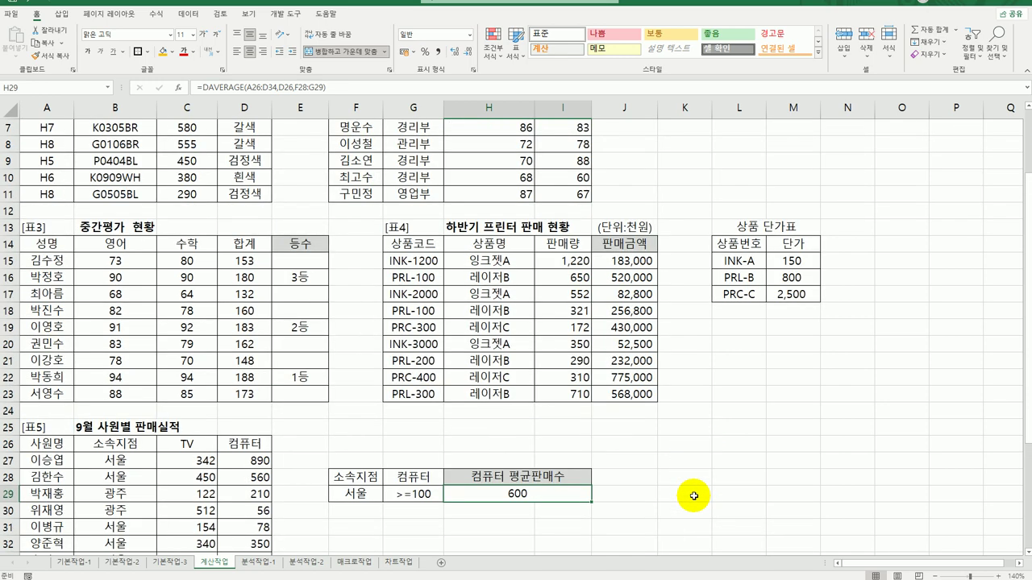
# Step: On the 분석작업-1 sheet, define the name 원가비율 for the cost ratio cell B15
pyautogui.click(272, 563)
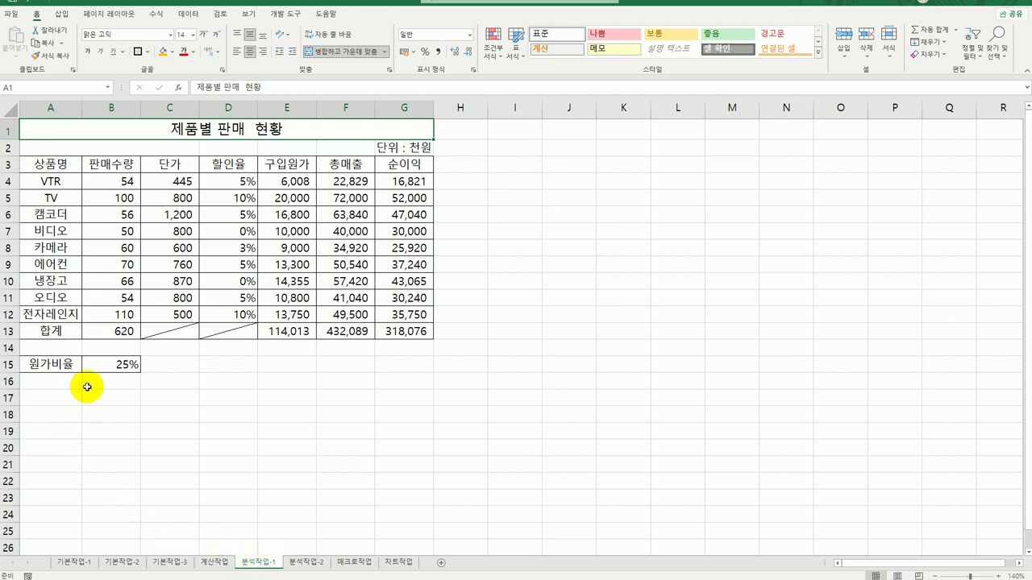
pyautogui.click(101, 365)
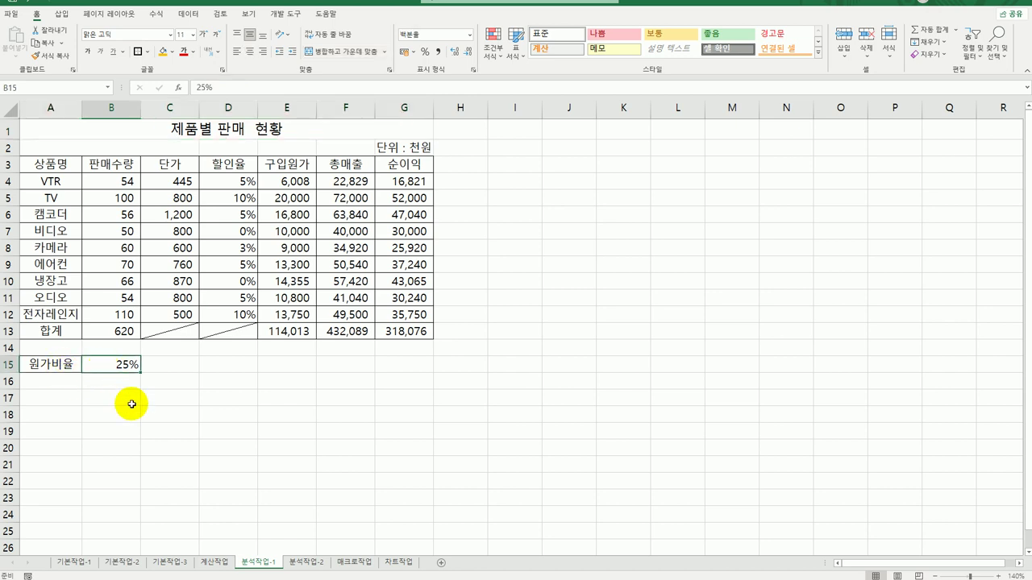
pyautogui.click(32, 86)
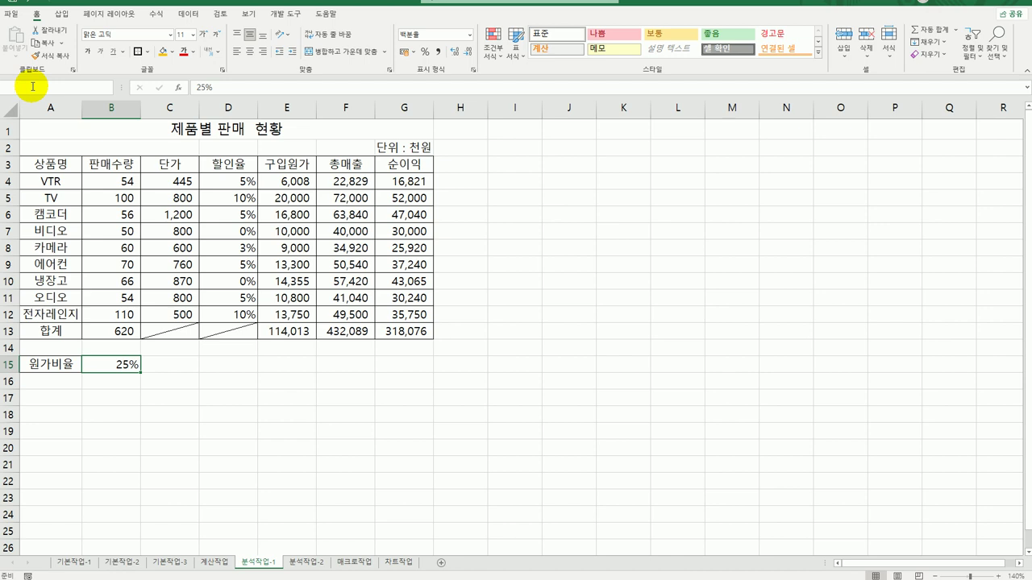
pyautogui.write('원가비율')
pyautogui.press('Return')
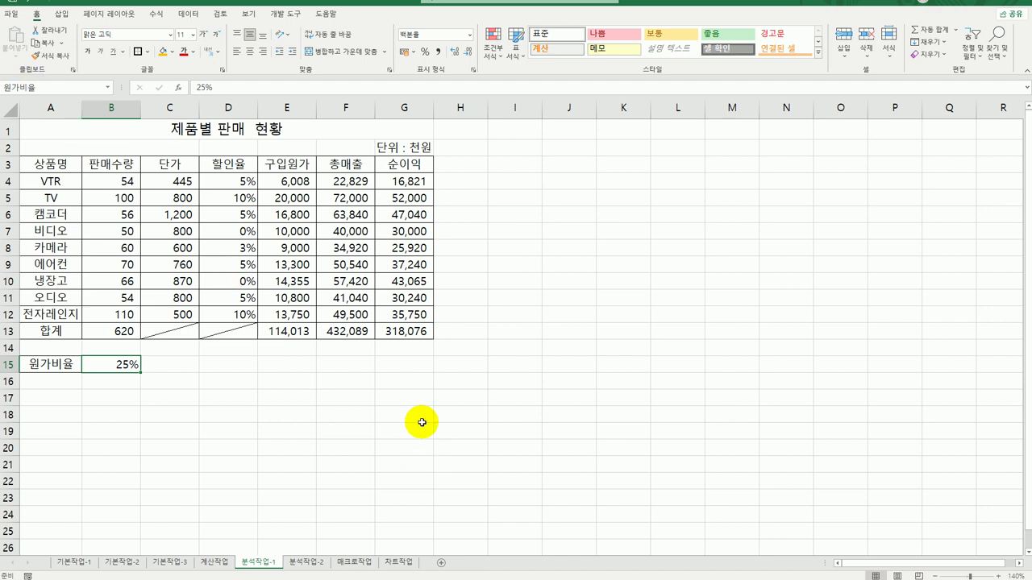
# Step: Define the name 순이익합계 for the 순이익 total in cell G13
pyautogui.click(411, 332)
pyautogui.click(54, 86)
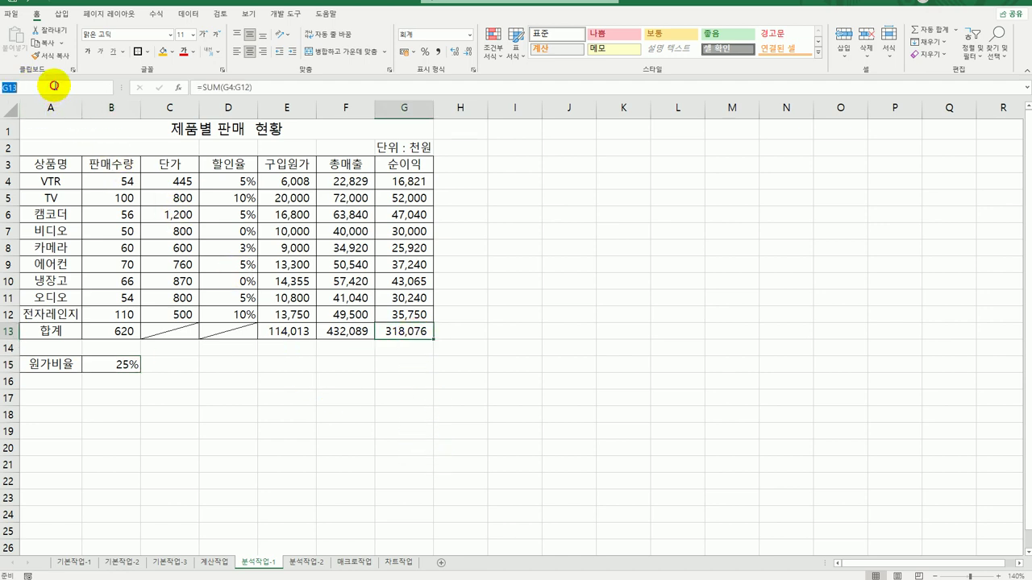
pyautogui.write('순이익합ㄱ')
pyautogui.press('Return')
# Step: Add a scenario named 원가비율증가 with changing cell B15, an empty description and a 원가비율 value of 30%
pyautogui.click(120, 365)
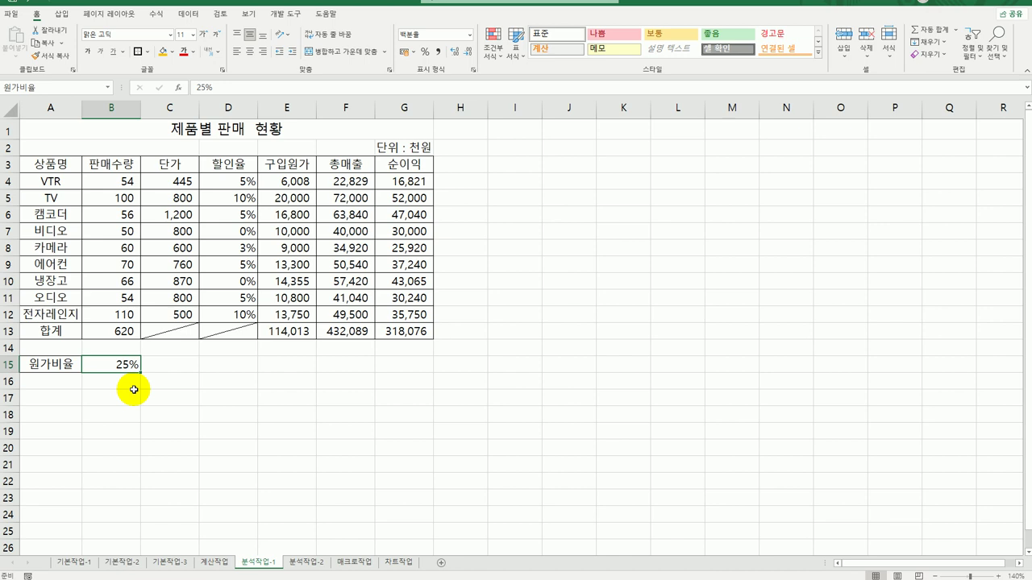
pyautogui.click(189, 14)
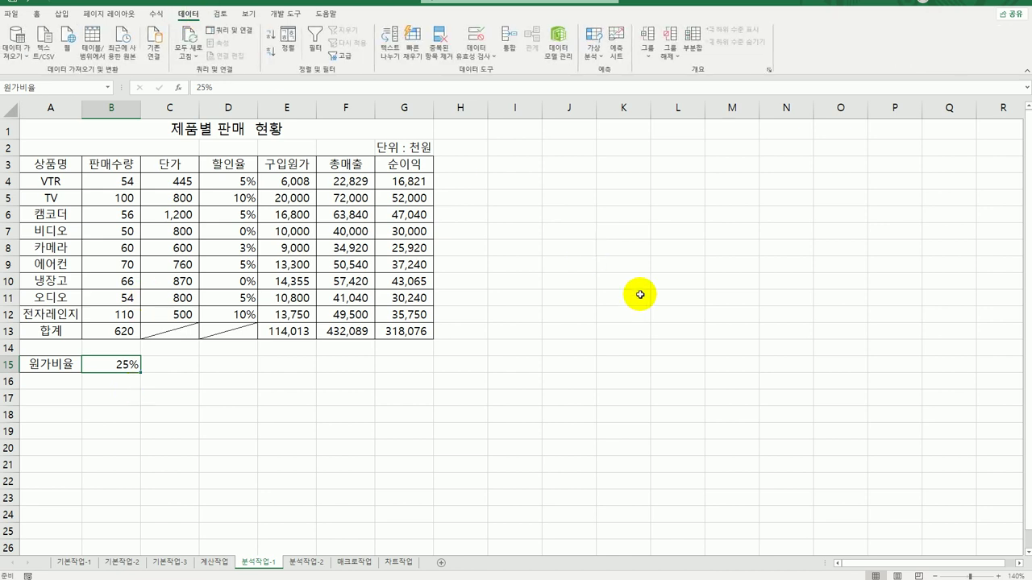
pyautogui.click(593, 47)
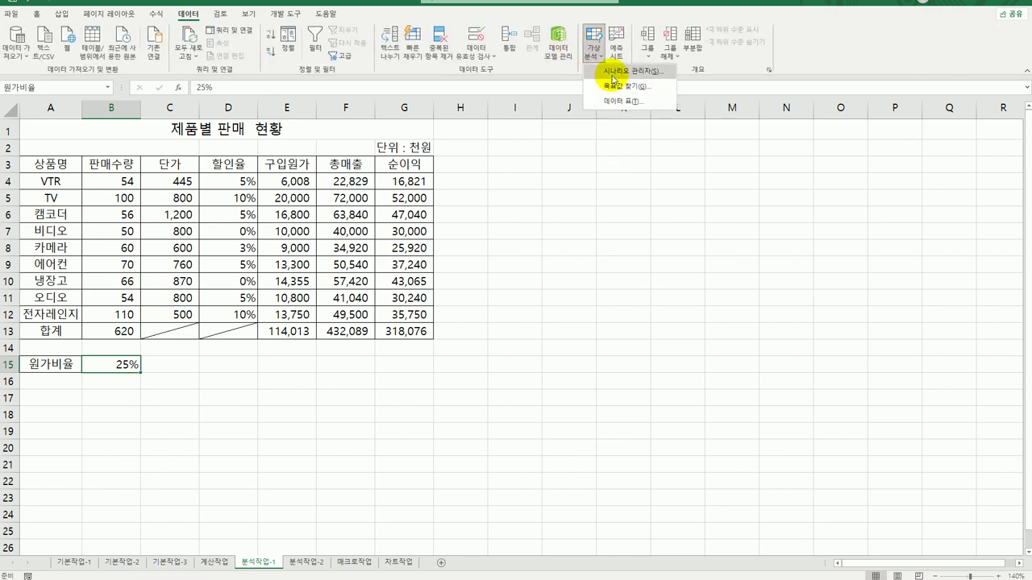
pyautogui.click(613, 75)
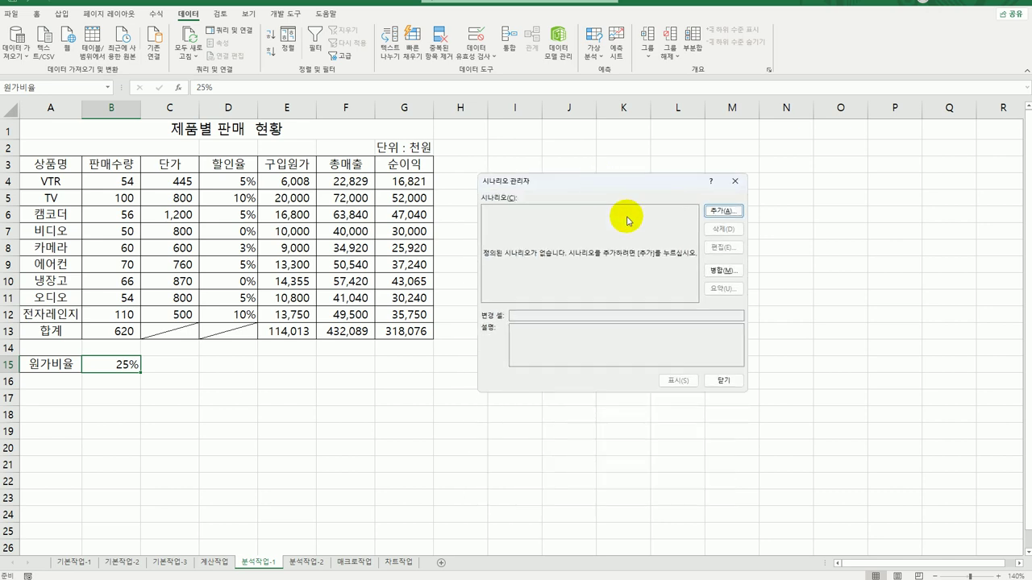
pyautogui.click(723, 210)
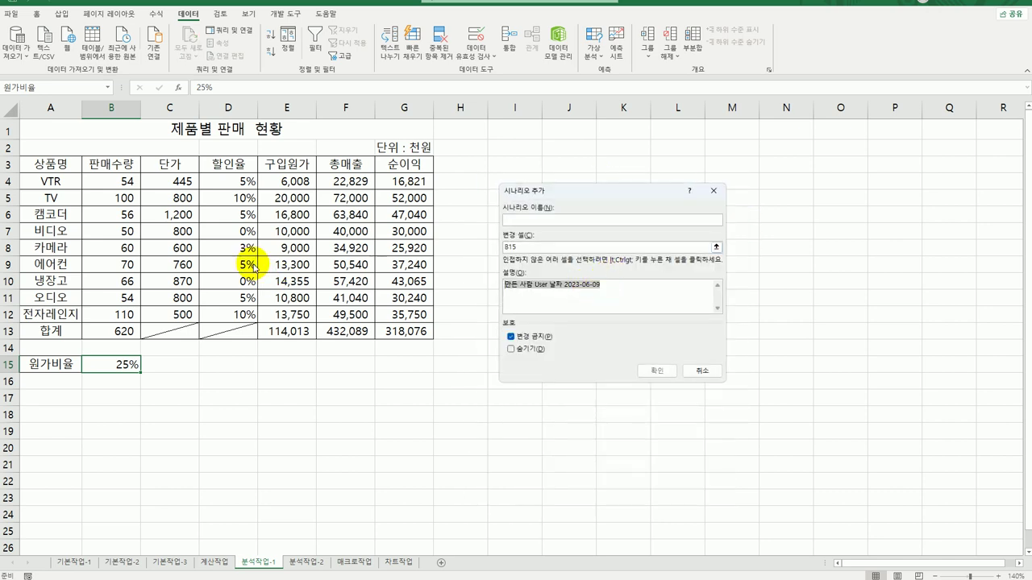
pyautogui.press('Delete')
pyautogui.click(582, 220)
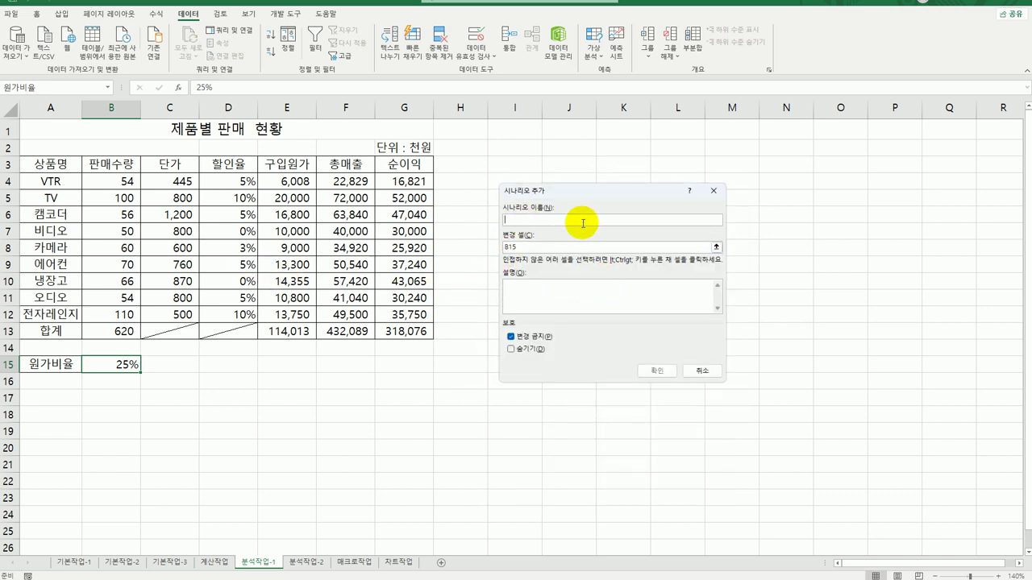
pyautogui.write('원가비율증가')
pyautogui.press('Tab')
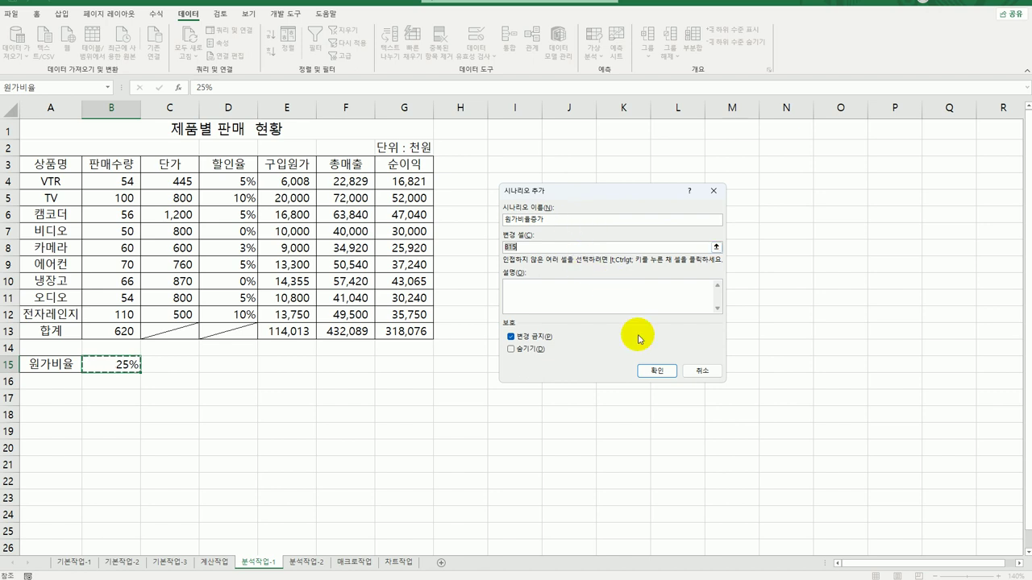
pyautogui.click(656, 371)
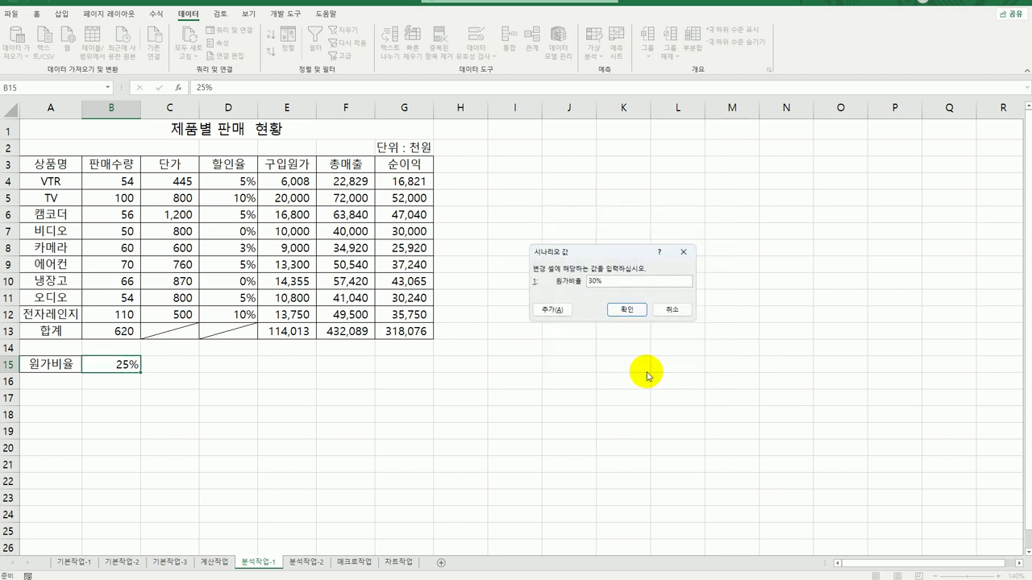
pyautogui.click(553, 311)
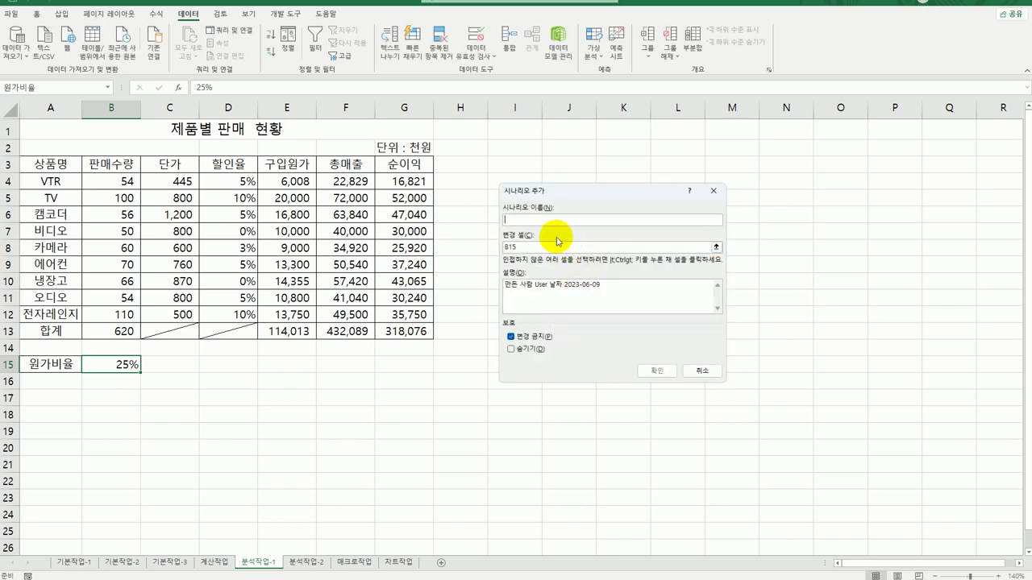
# Step: Add a second scenario named 원가비율인하 that sets 원가비율 in B15 to 20%
pyautogui.write('원가비율인하')
pyautogui.press('Tab')
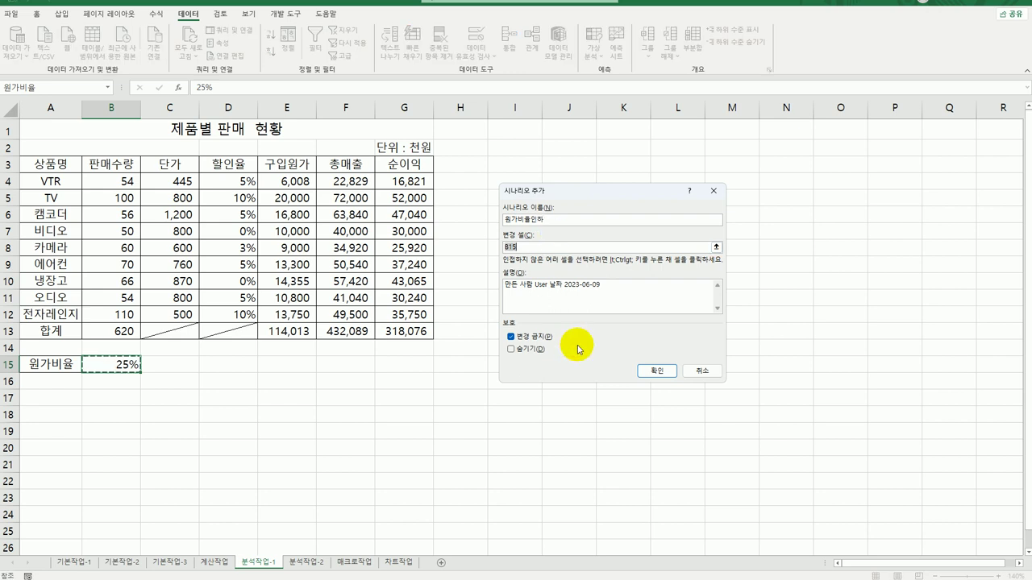
pyautogui.click(652, 371)
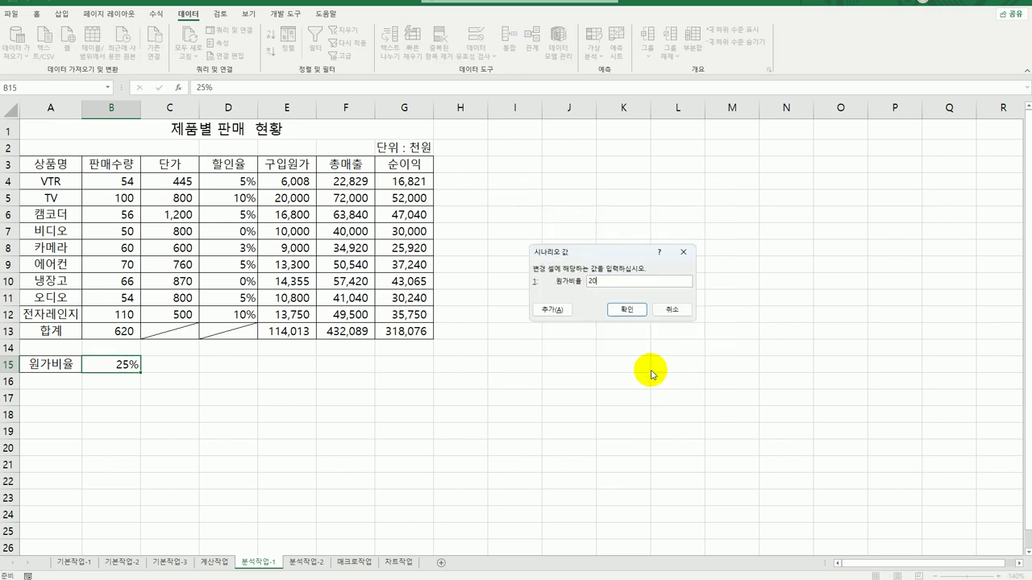
pyautogui.click(627, 310)
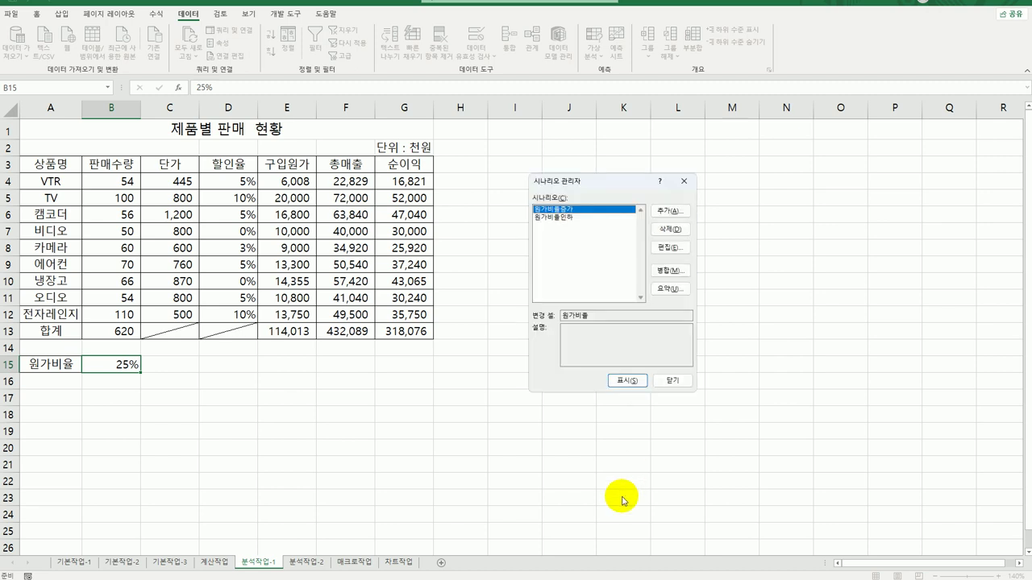
# Step: Generate a scenario summary report (시나리오 요약) with G13 as the result cell
pyautogui.click(672, 289)
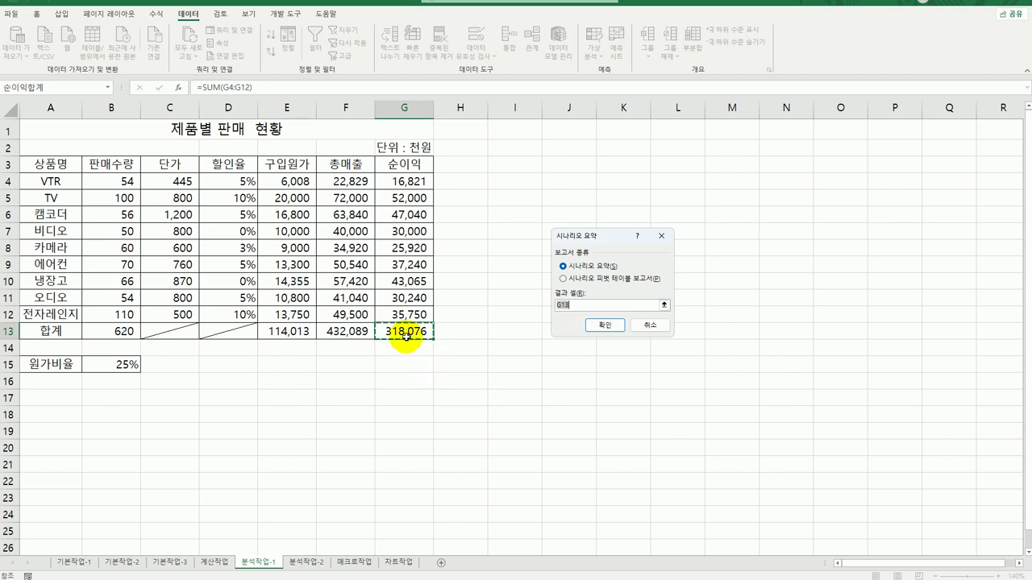
pyautogui.click(605, 325)
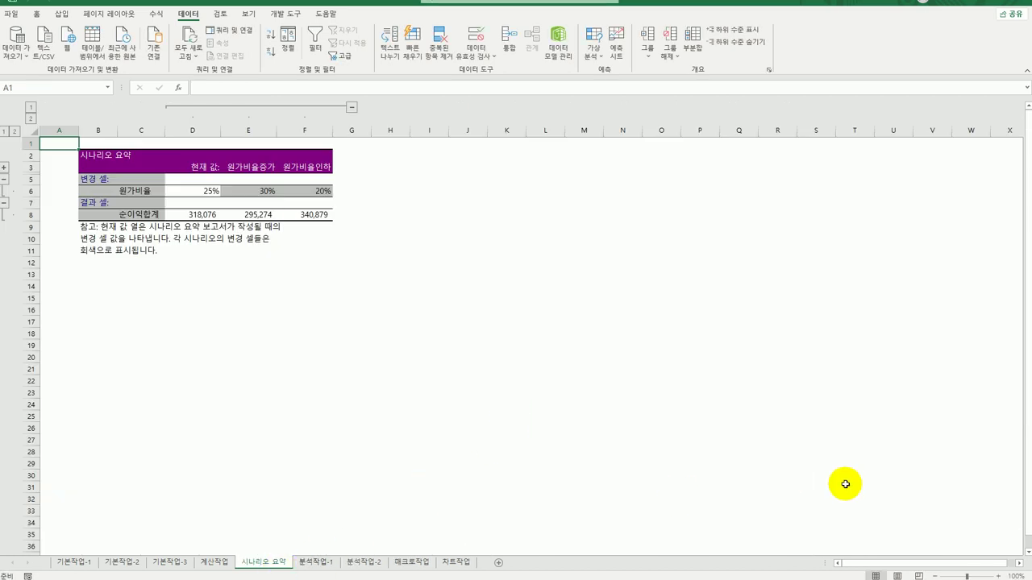
pyautogui.click(998, 576)
pyautogui.click(998, 576)
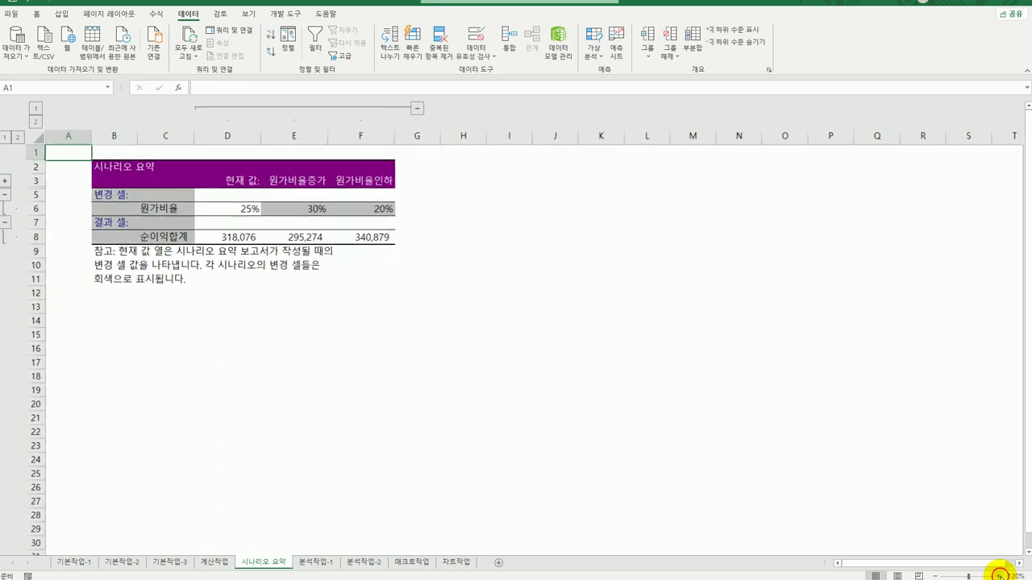
pyautogui.click(998, 577)
pyautogui.click(998, 577)
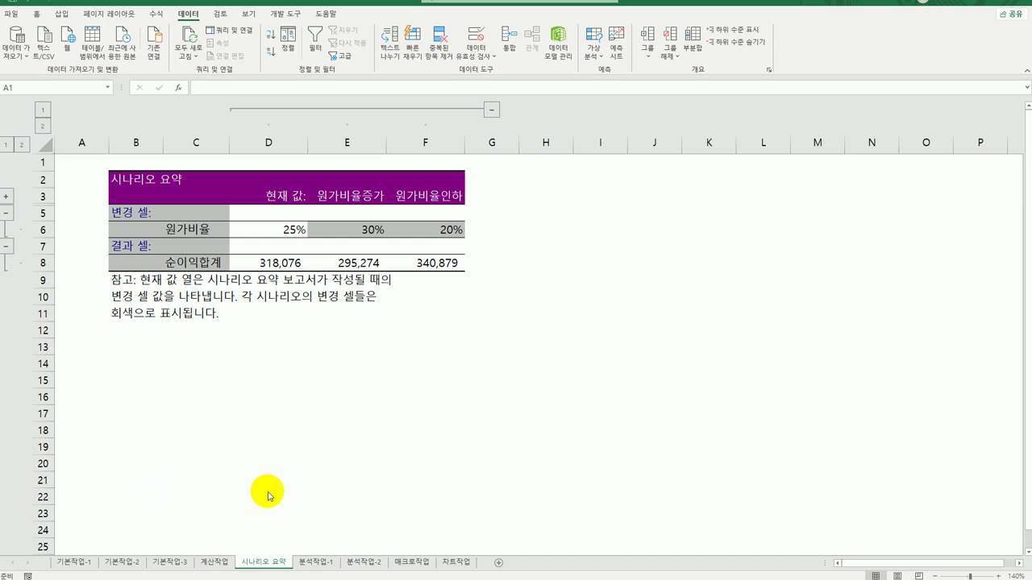
# Step: On the 분석작업-2 sheet, copy the formula =PMT(C4/100/12,C5*12,-C3) from C6 into the table's corner cell C10
pyautogui.click(361, 564)
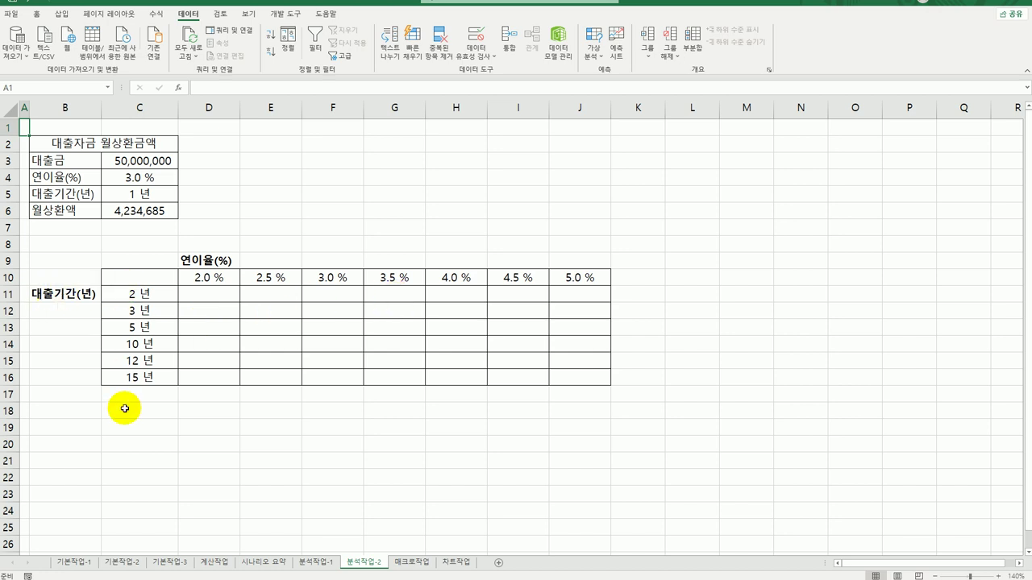
pyautogui.click(139, 280)
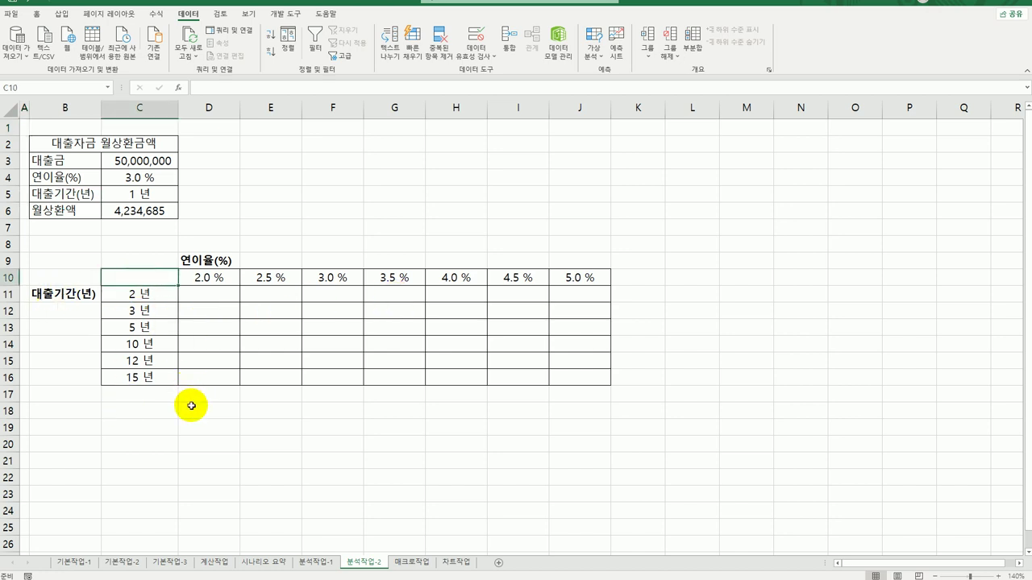
pyautogui.click(137, 214)
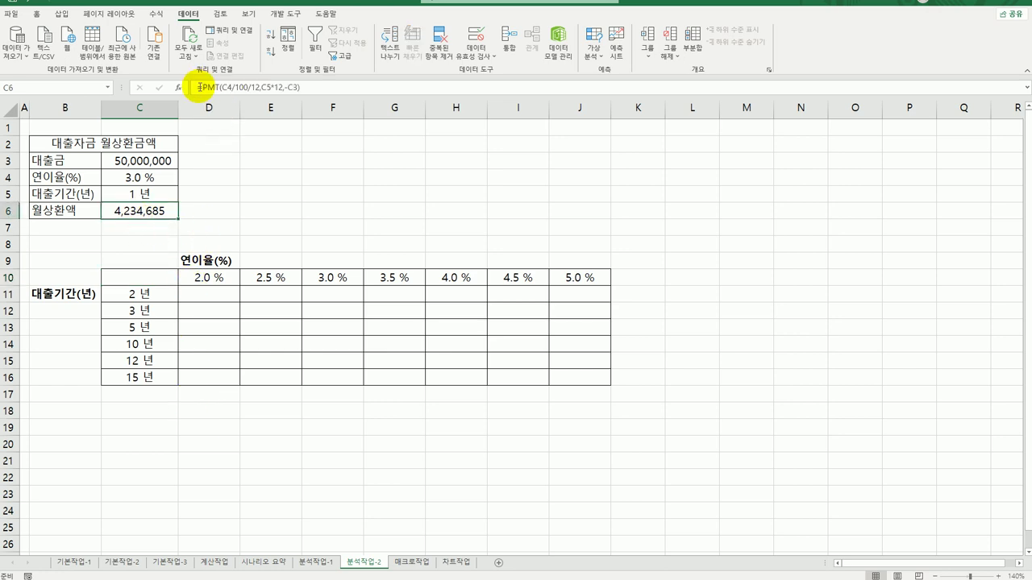
pyautogui.moveTo(199, 87); pyautogui.dragTo(340, 91)
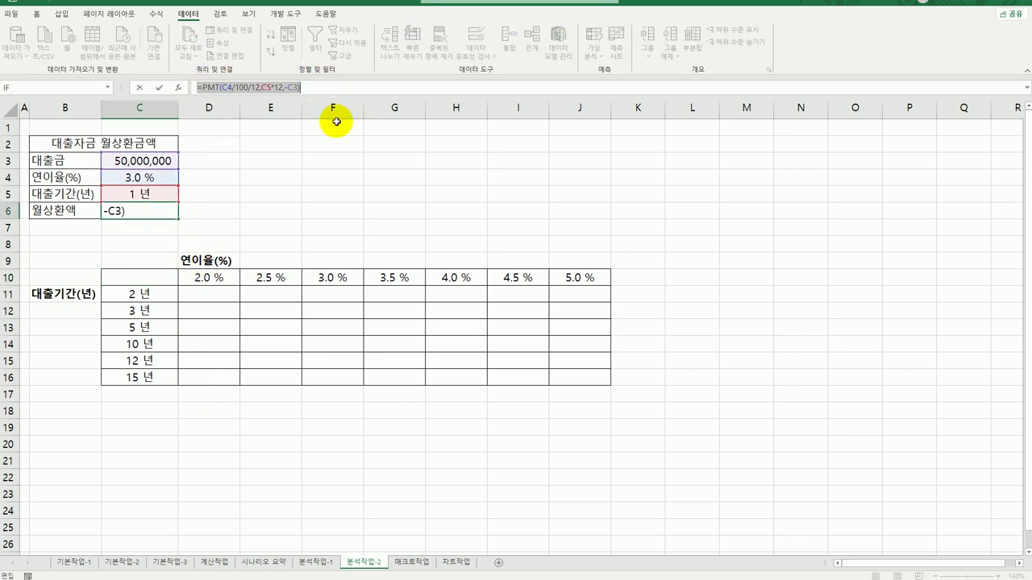
pyautogui.press('Escape')
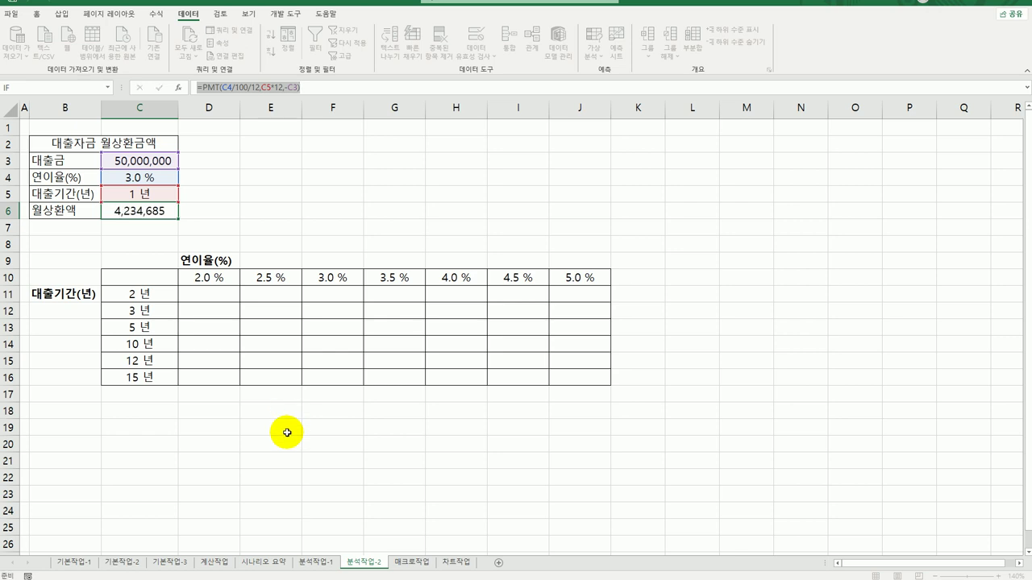
pyautogui.click(153, 278)
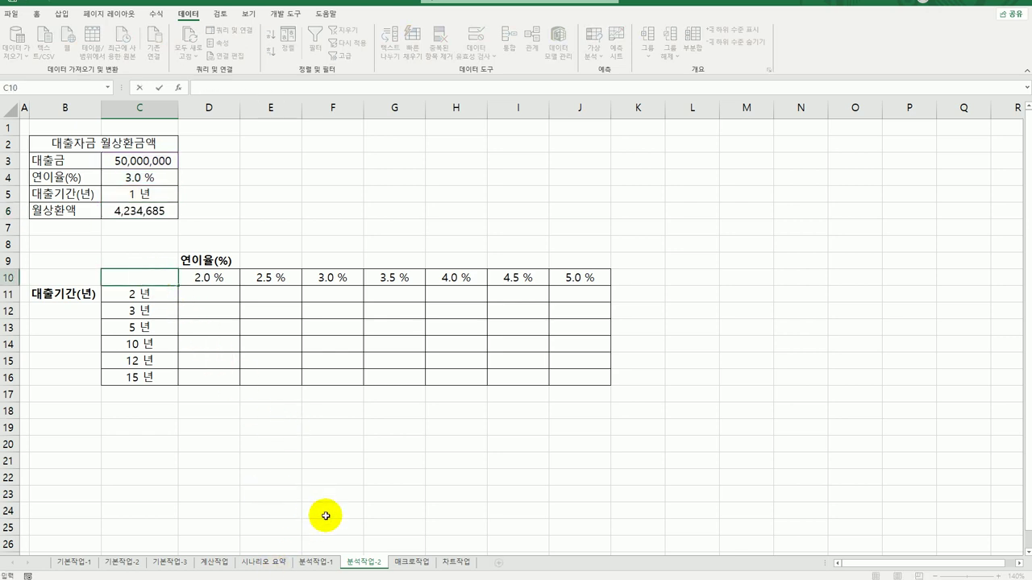
pyautogui.press('BackSpace')
pyautogui.hotkey('ctrl', 'v')
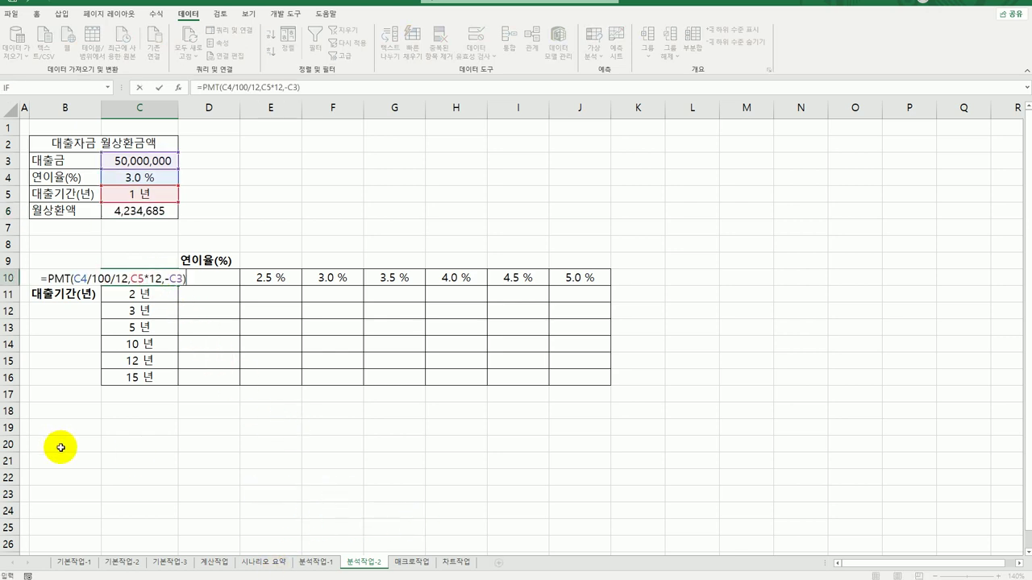
pyautogui.press('Return')
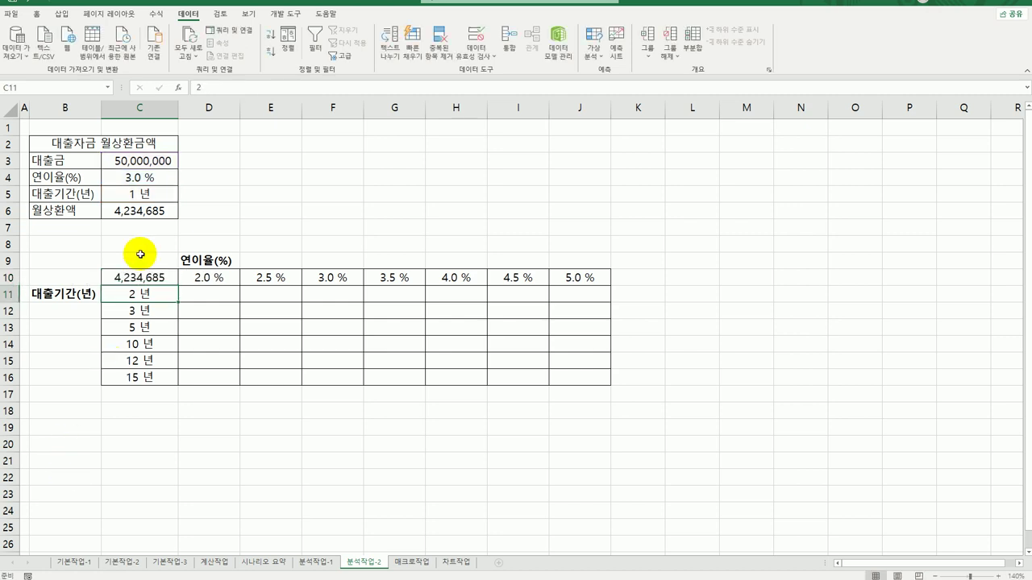
# Step: Replace the formula in the table's corner cell C10 with a direct reference to the monthly repayment, =C6
pyautogui.click(133, 283)
pyautogui.press('Delete')
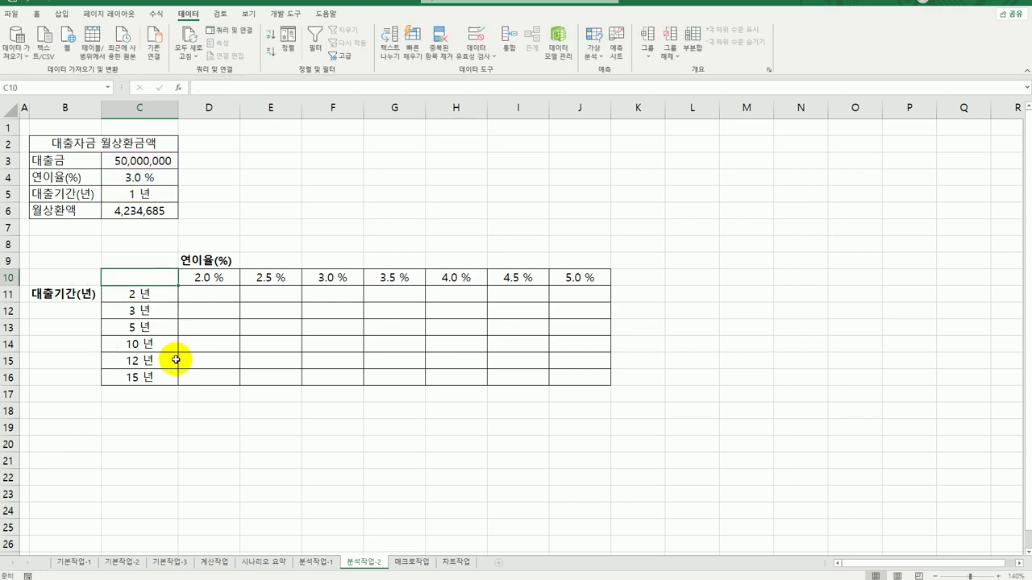
pyautogui.write('=')
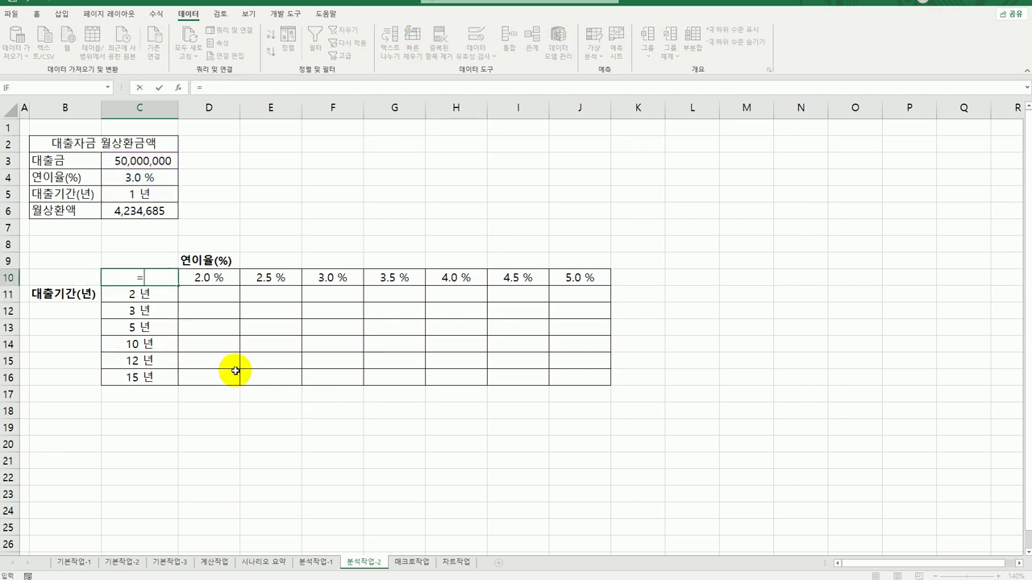
pyautogui.click(150, 211)
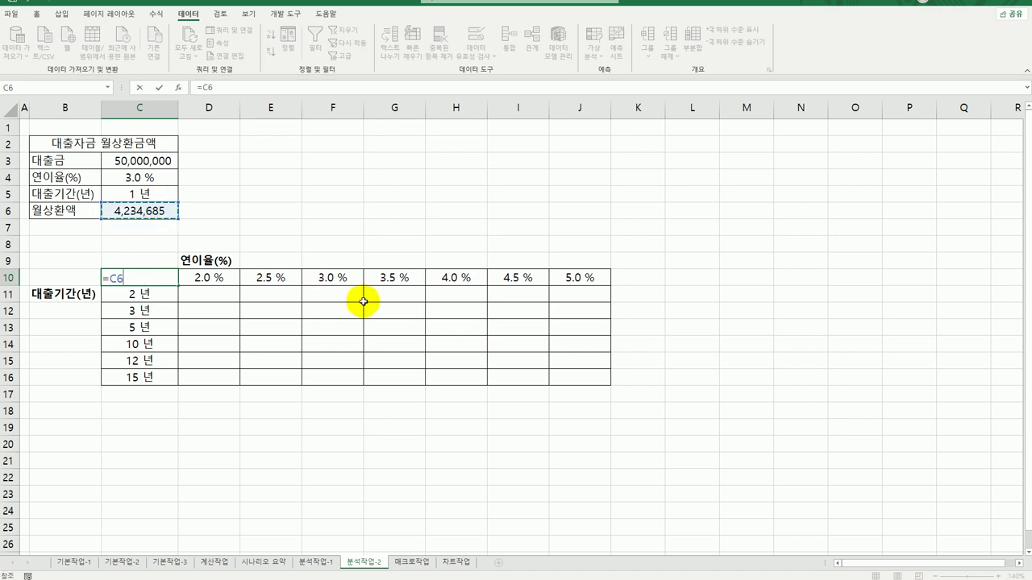
pyautogui.press('Return')
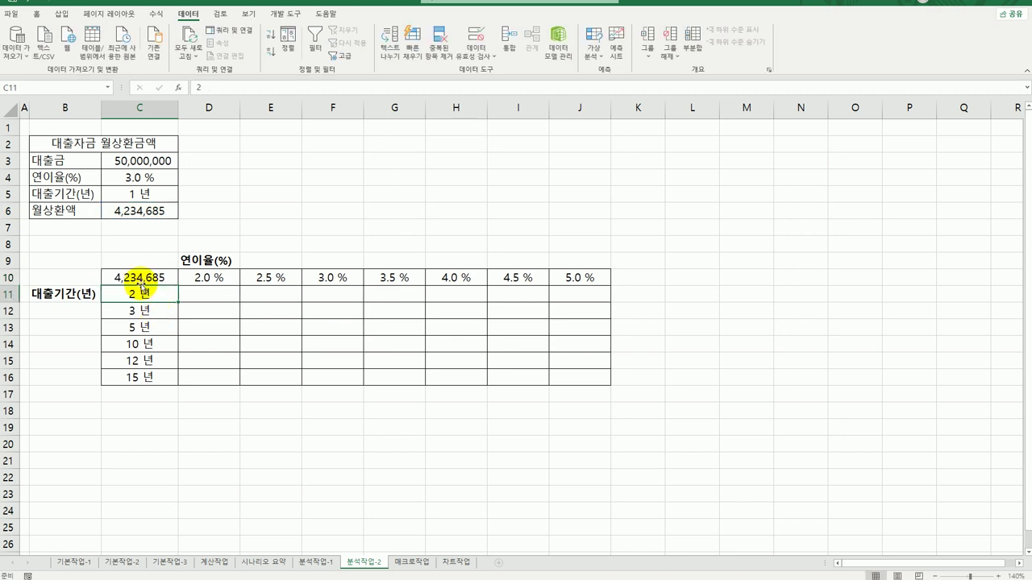
# Step: Create a data table (데이터 표) on C10:J16 with row input cell $C$4 and column input cell $C$5
pyautogui.moveTo(139, 277)
pyautogui.mouseDown()
pyautogui.moveTo(532, 369)
pyautogui.moveTo(566, 387)
pyautogui.mouseUp()
pyautogui.moveTo(142, 277); pyautogui.dragTo(566, 378)
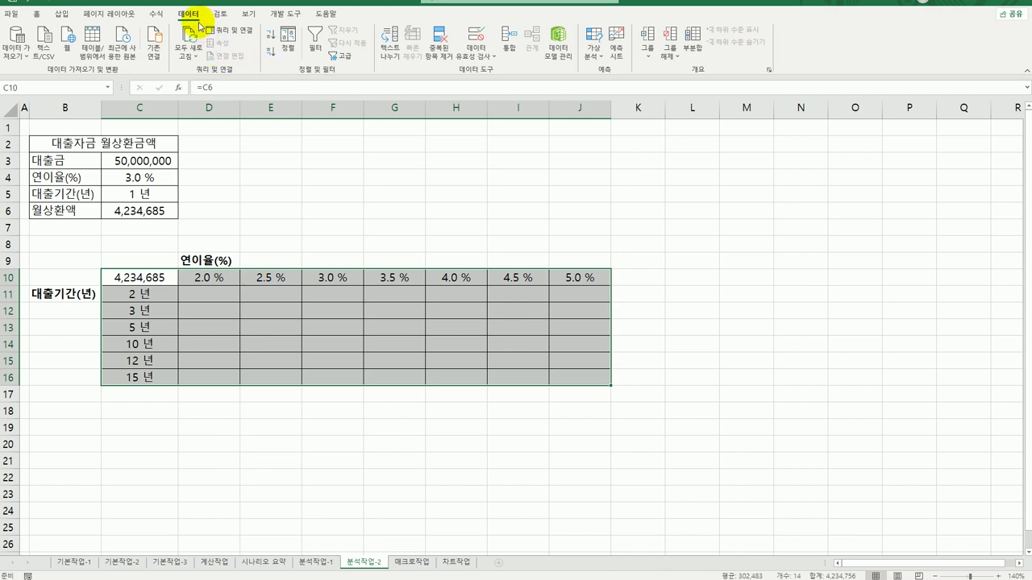
pyautogui.click(594, 50)
pyautogui.click(613, 101)
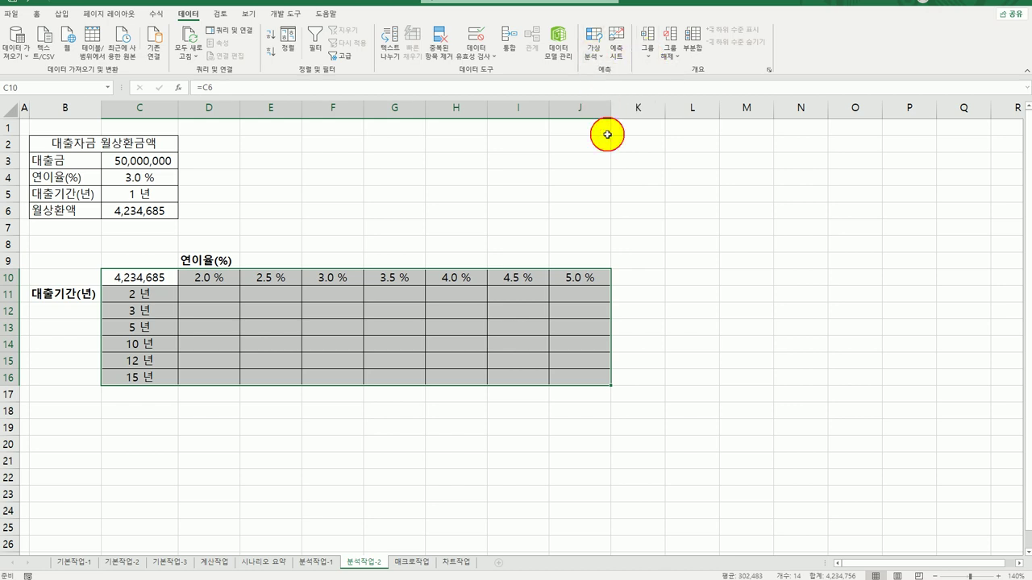
pyautogui.moveTo(586, 256); pyautogui.dragTo(345, 178)
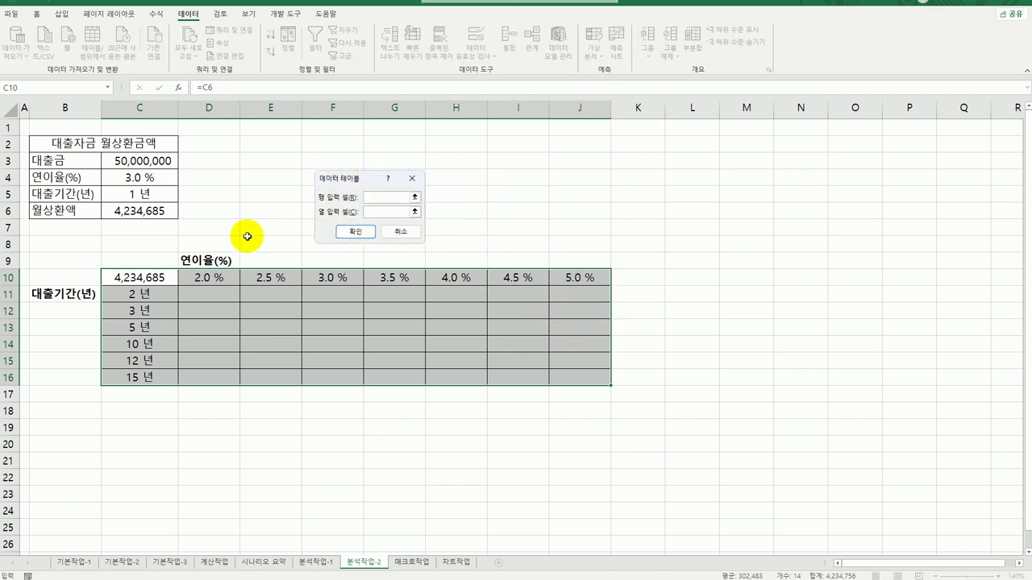
pyautogui.click(139, 178)
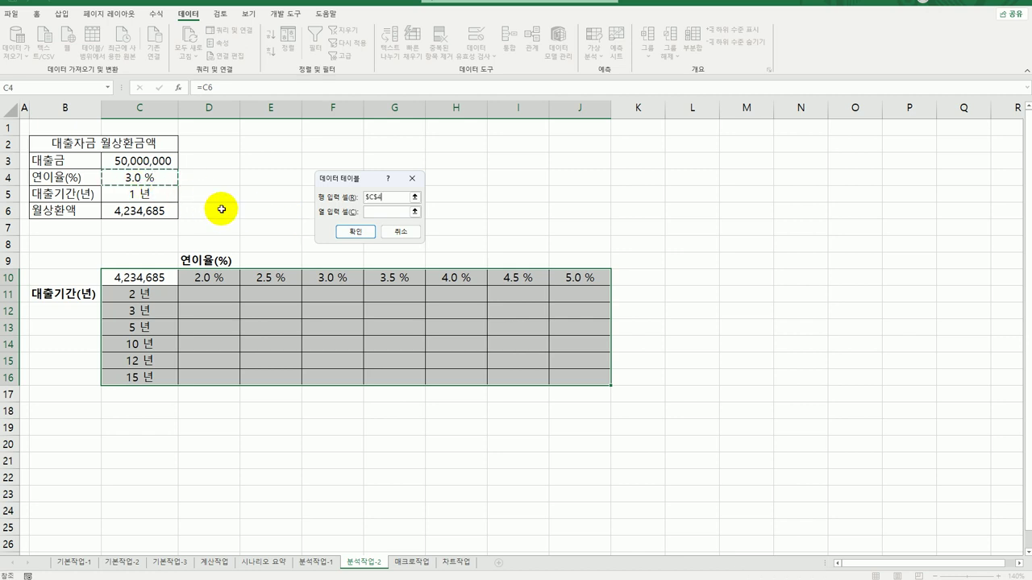
pyautogui.click(392, 212)
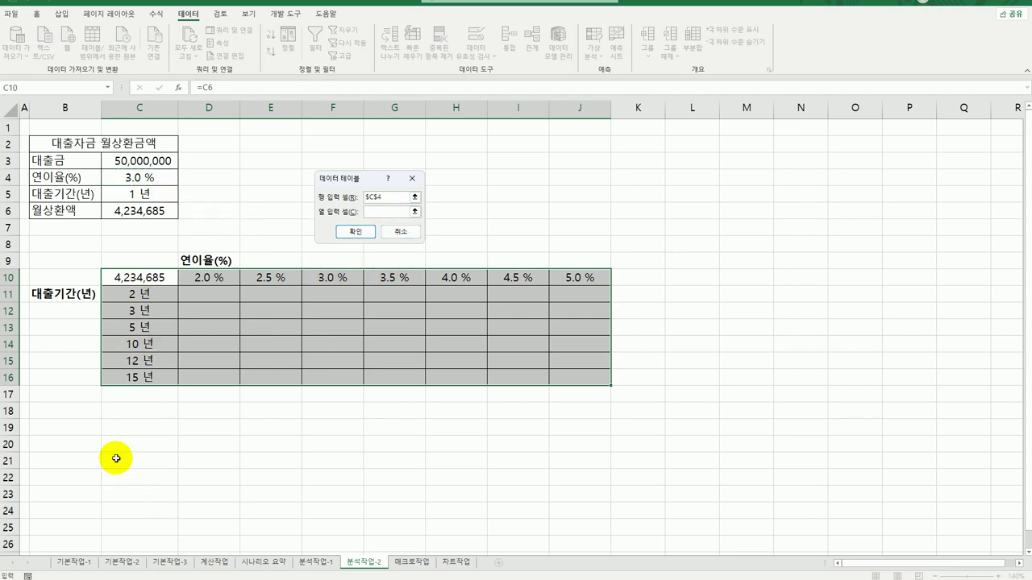
pyautogui.click(143, 194)
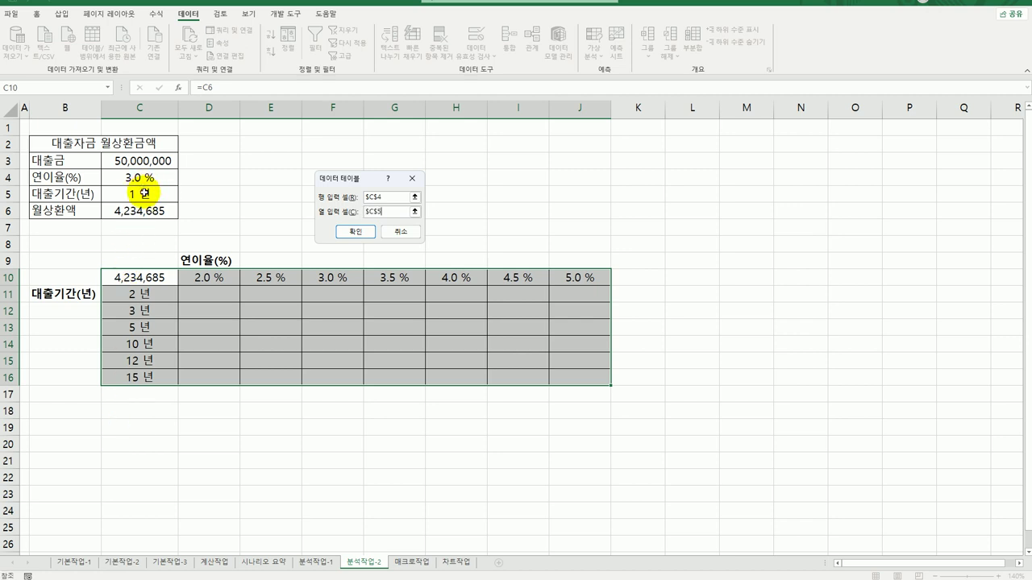
pyautogui.click(347, 232)
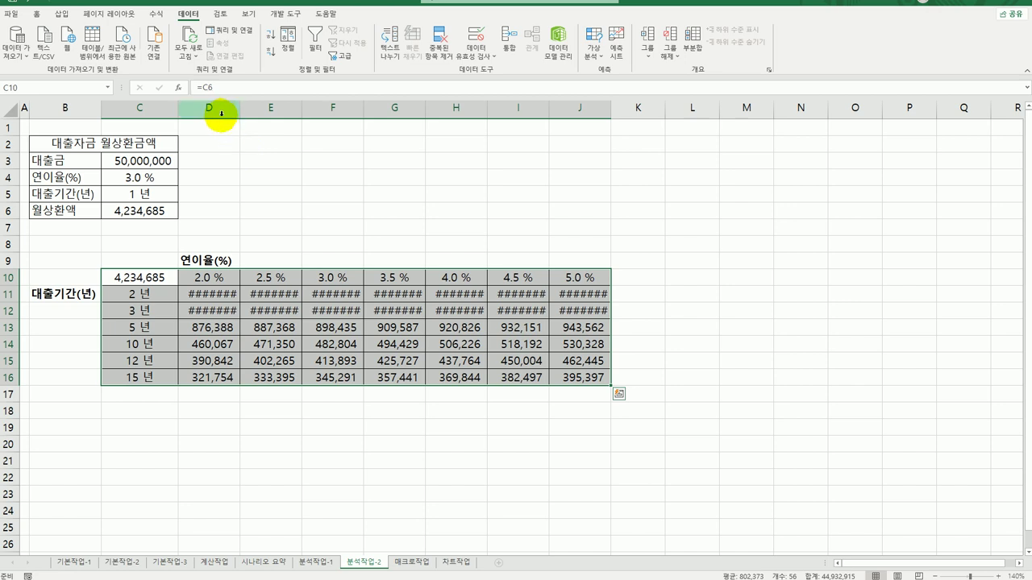
# Step: Auto-fit the widths of columns D through J so the data table values fit
pyautogui.moveTo(218, 109); pyautogui.dragTo(611, 108)
pyautogui.doubleClick(611, 107)
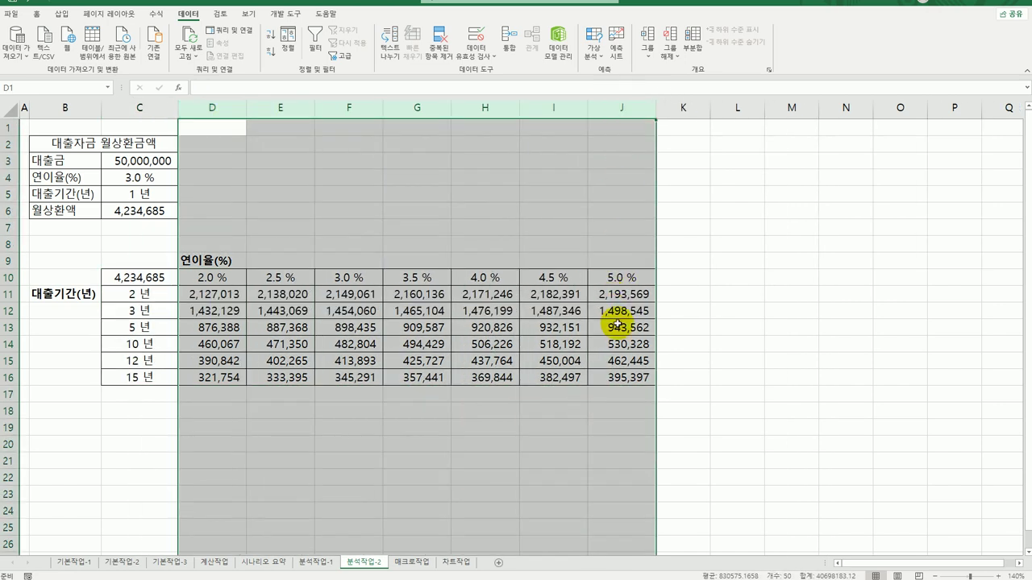
pyautogui.click(641, 378)
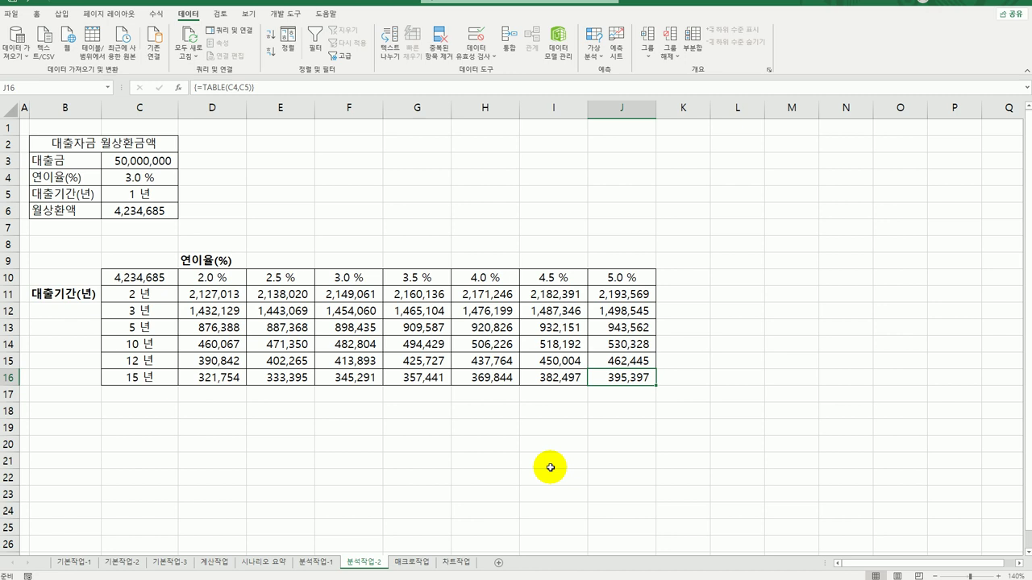
# Step: On the 매크로작업 sheet, draw a plaque (배지) shape over H3:I4, about 3.82 by 1.17 cm, with the text 평균
pyautogui.click(405, 569)
pyautogui.click(386, 567)
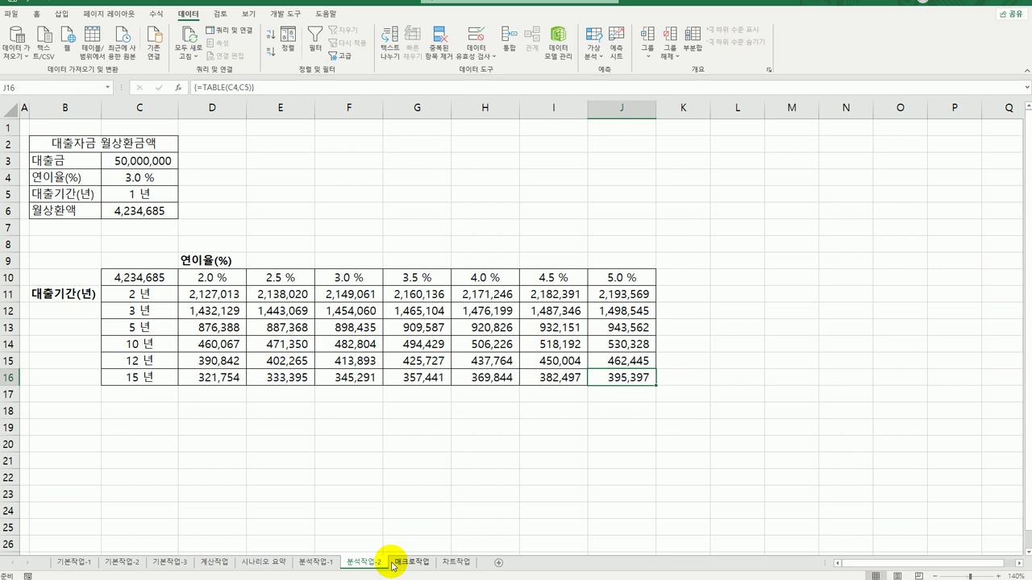
pyautogui.click(395, 566)
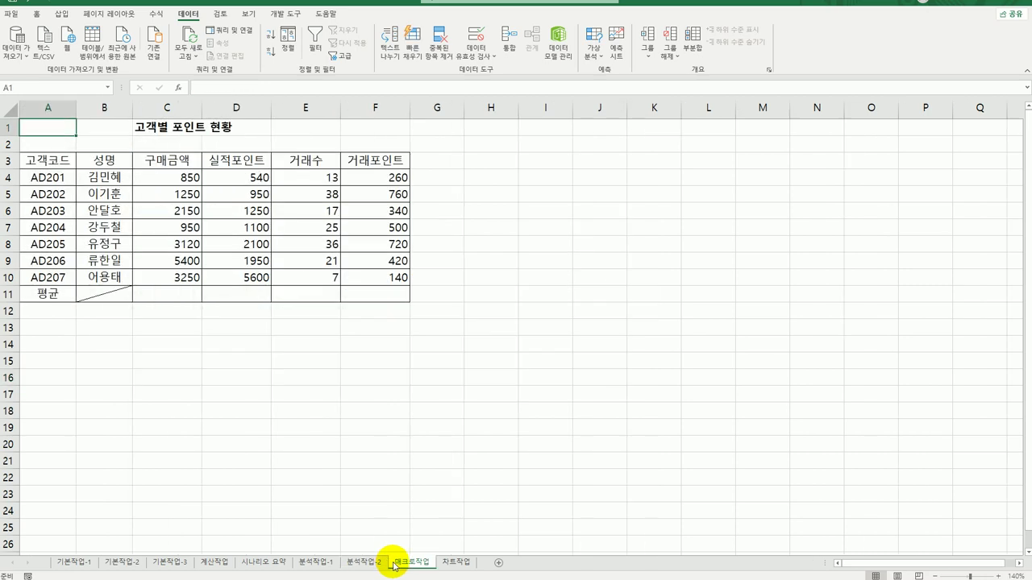
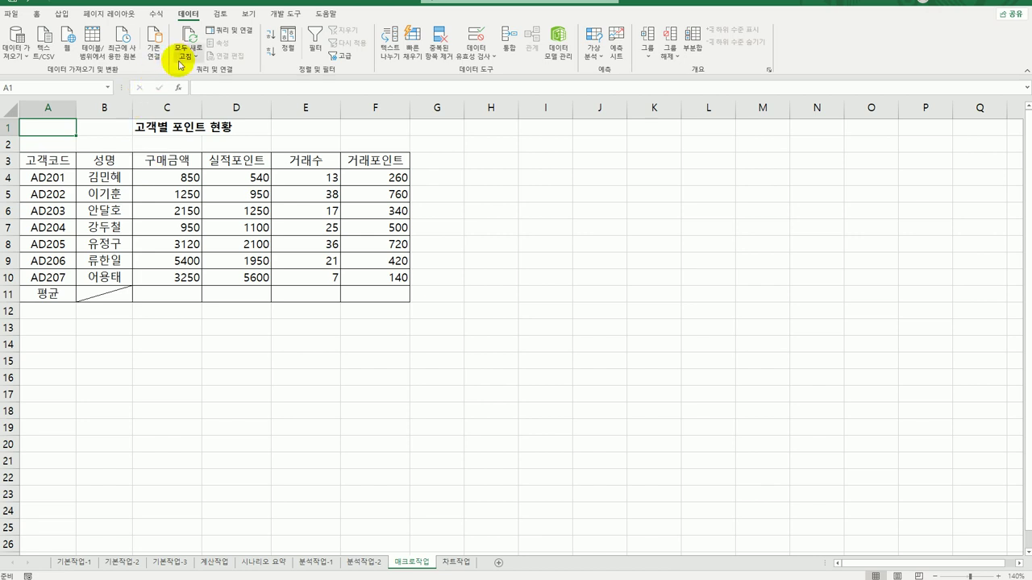
pyautogui.click(61, 14)
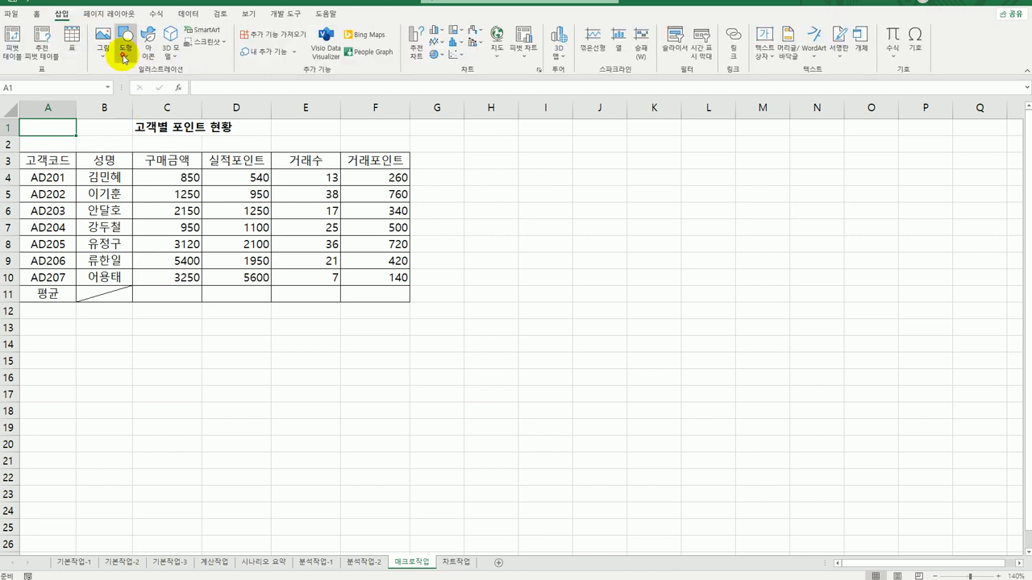
pyautogui.click(125, 46)
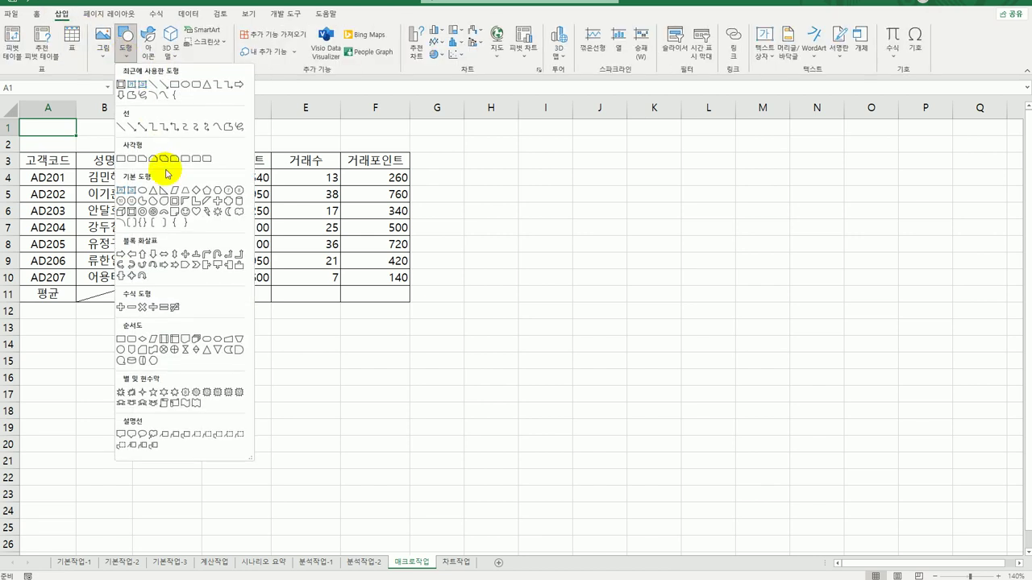
pyautogui.click(231, 208)
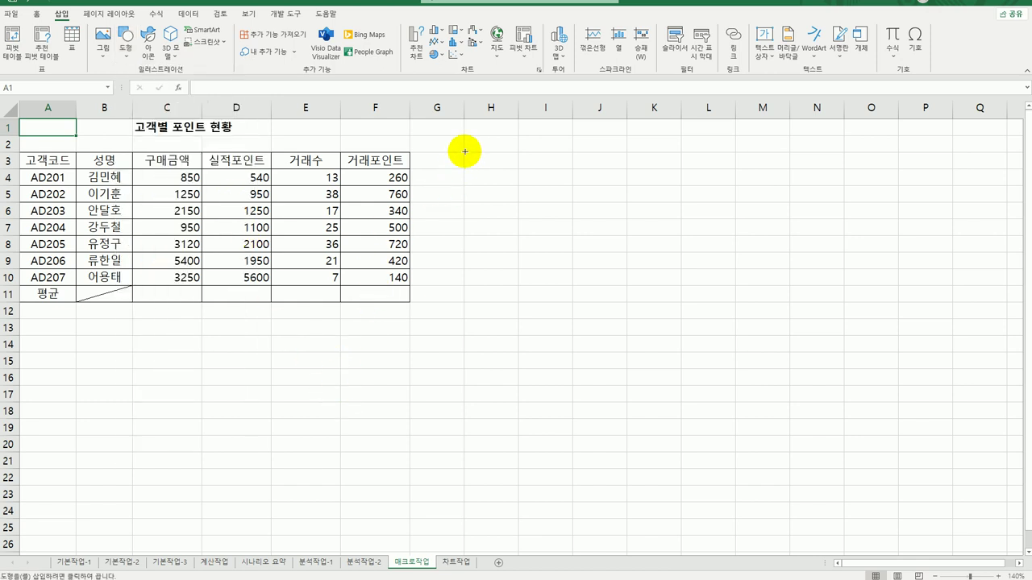
pyautogui.moveTo(464, 152); pyautogui.dragTo(571, 185)
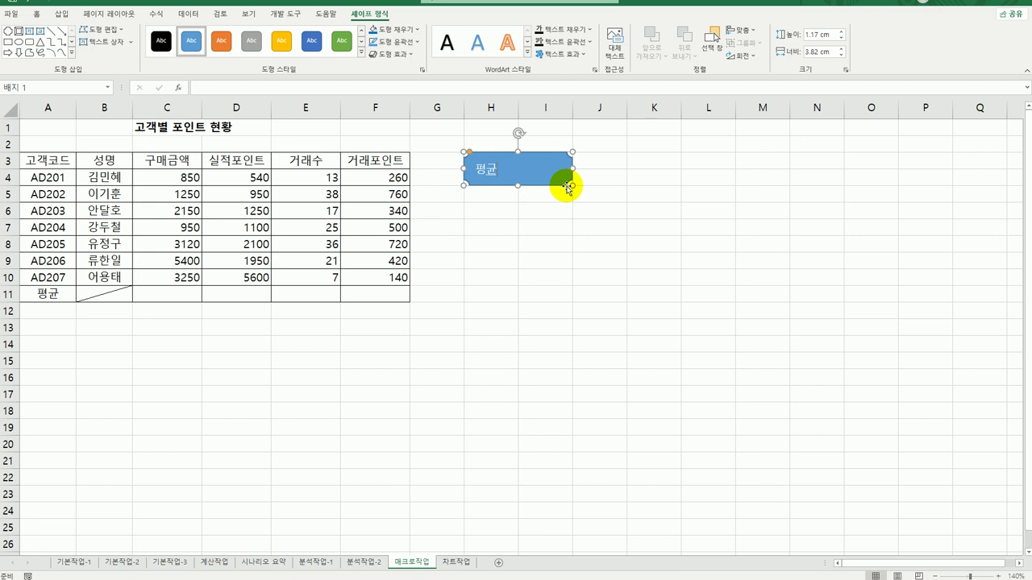
# Step: Assign a new macro named 평균 to the plaque shape and start recording it in the current workbook
pyautogui.rightClick(531, 168)
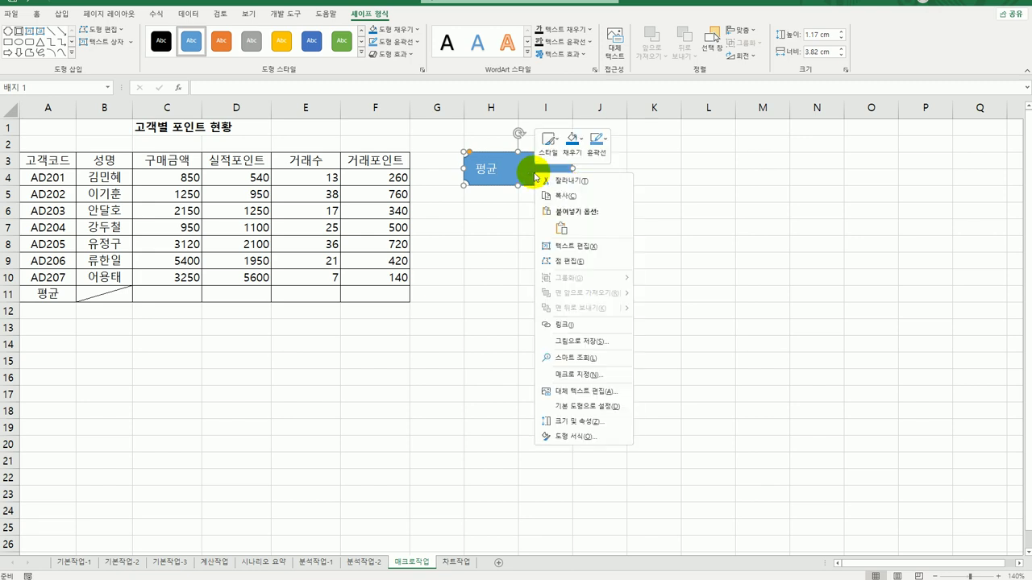
pyautogui.click(583, 375)
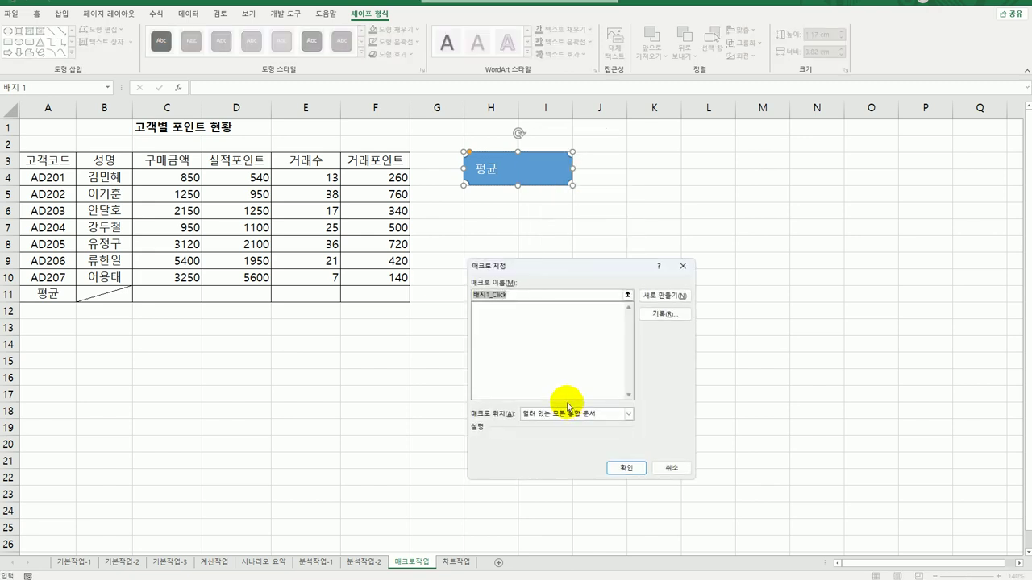
pyautogui.write('평균')
pyautogui.click(654, 314)
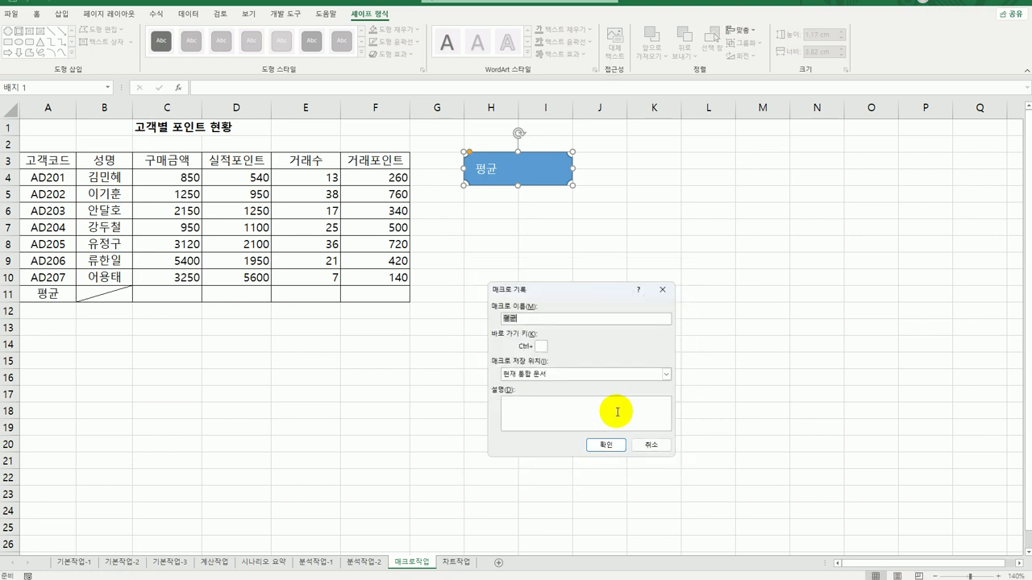
pyautogui.click(607, 444)
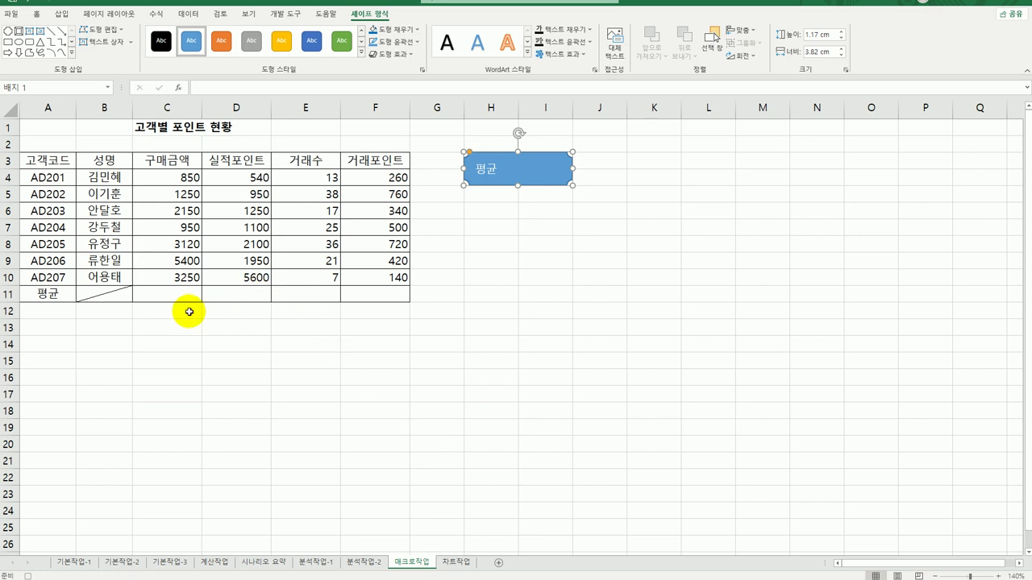
# Step: Record AutoSum averages for C4:F10 into C11:F11, and stop the macro recording
pyautogui.moveTo(180, 175); pyautogui.dragTo(395, 292)
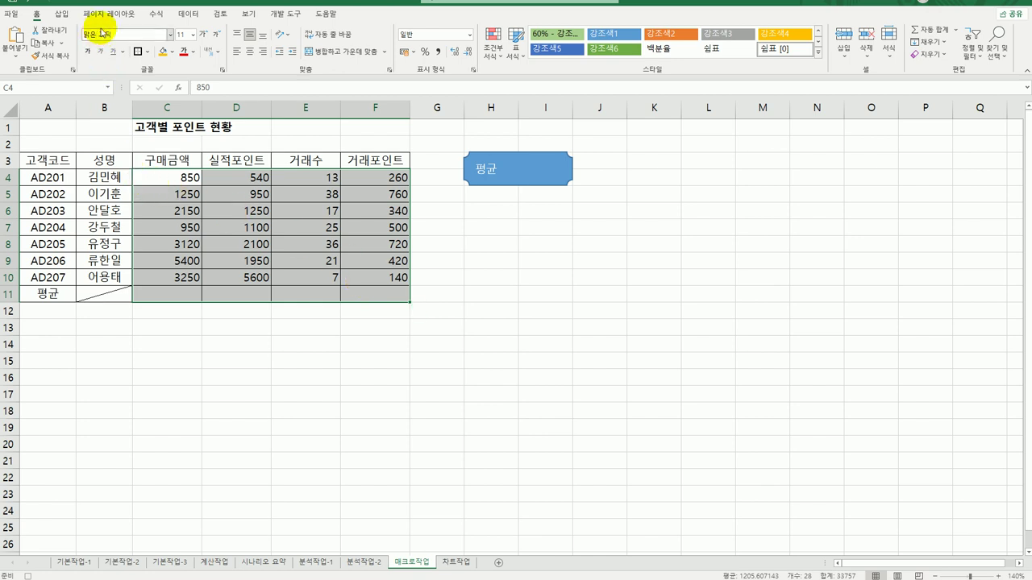
pyautogui.click(151, 14)
pyautogui.click(43, 57)
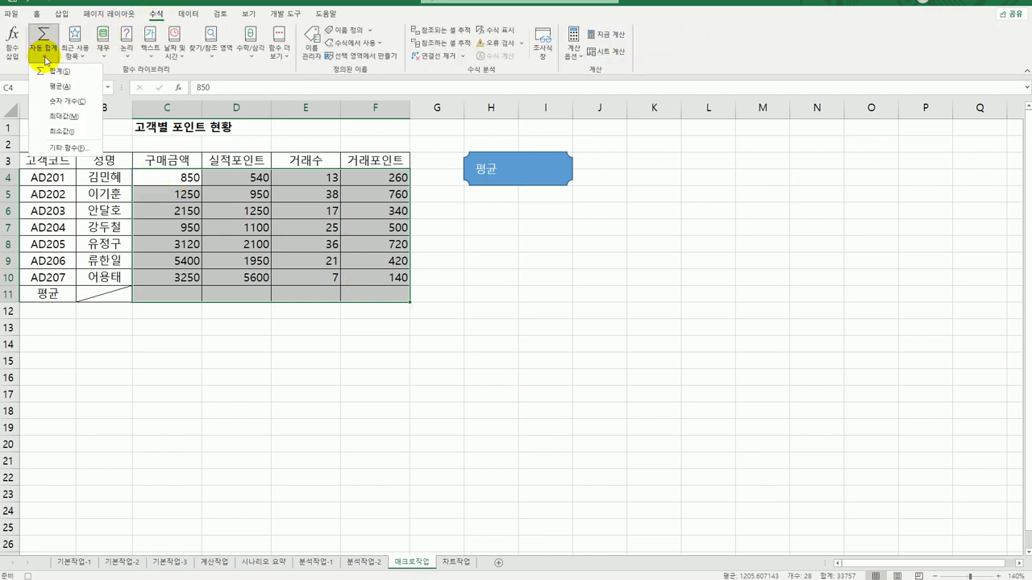
pyautogui.click(48, 94)
pyautogui.click(379, 292)
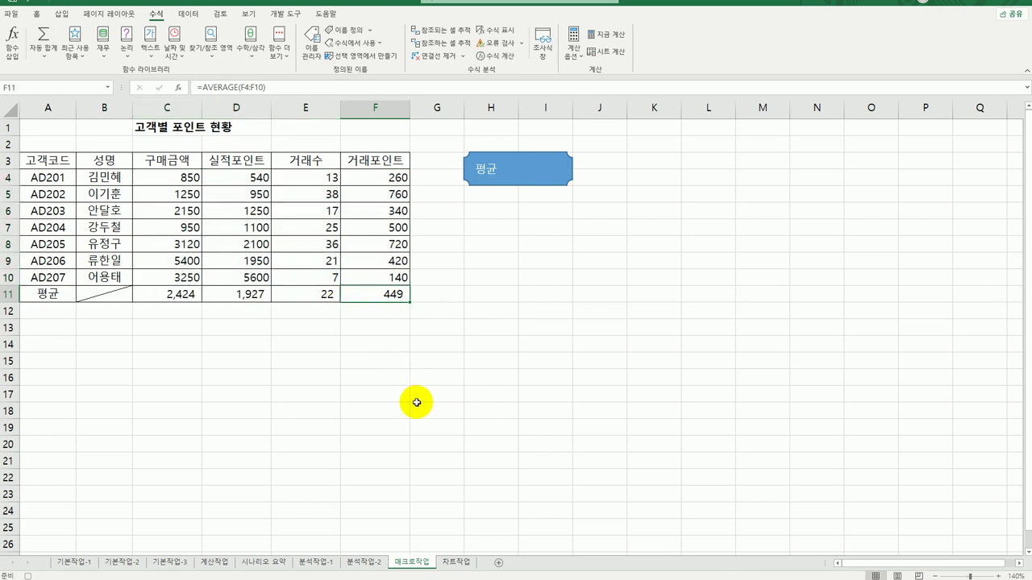
pyautogui.click(274, 17)
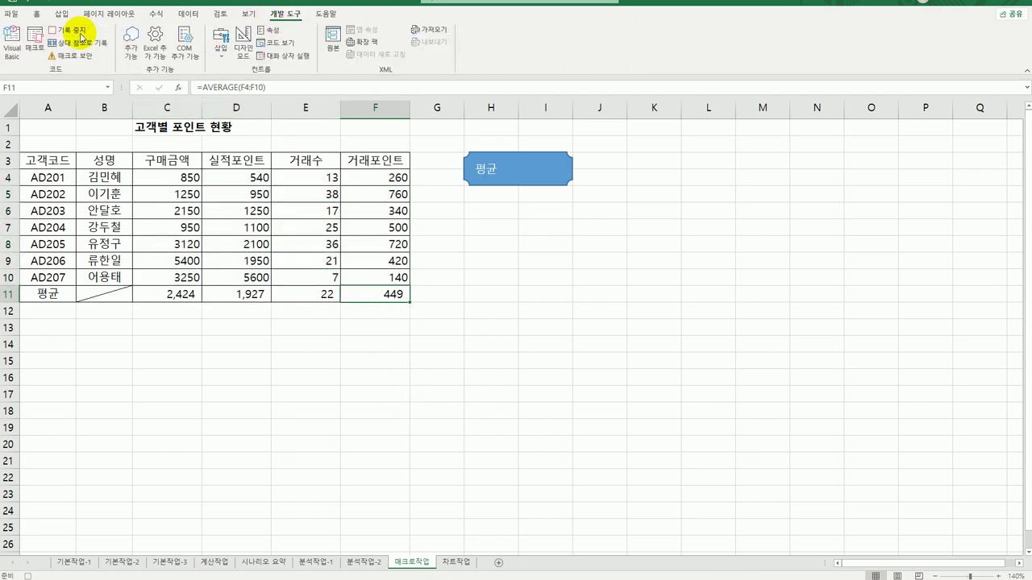
pyautogui.click(68, 29)
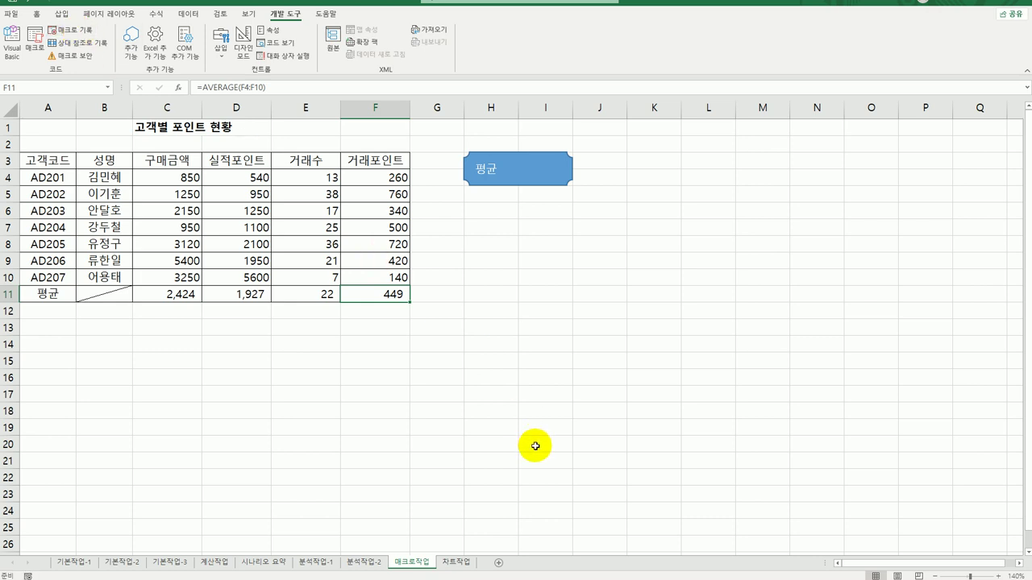
# Step: Clear the averages in C11:F11 and run the 평균 macro from its shape to test it
pyautogui.moveTo(182, 296); pyautogui.dragTo(365, 297)
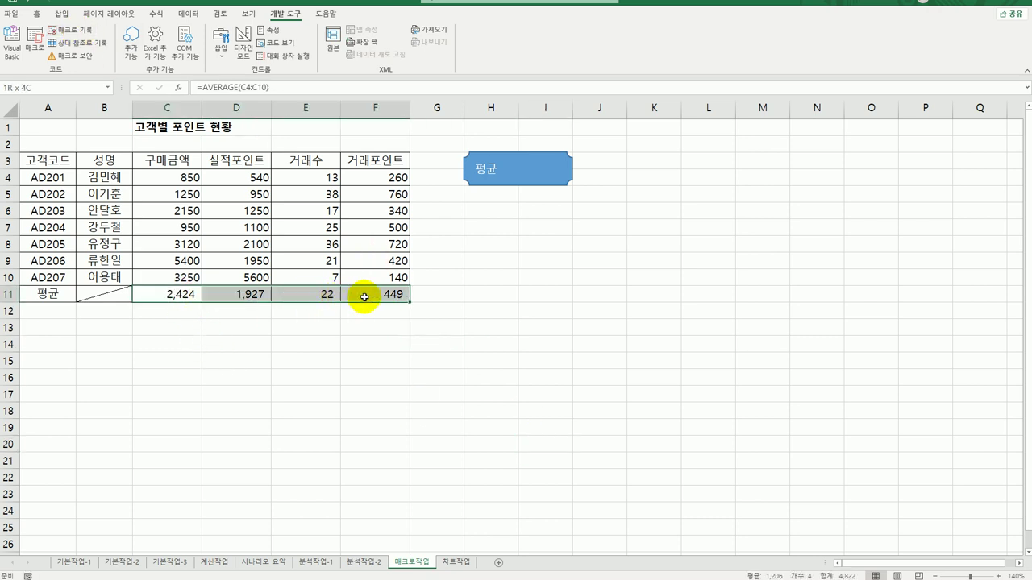
pyautogui.press('Delete')
pyautogui.click(484, 445)
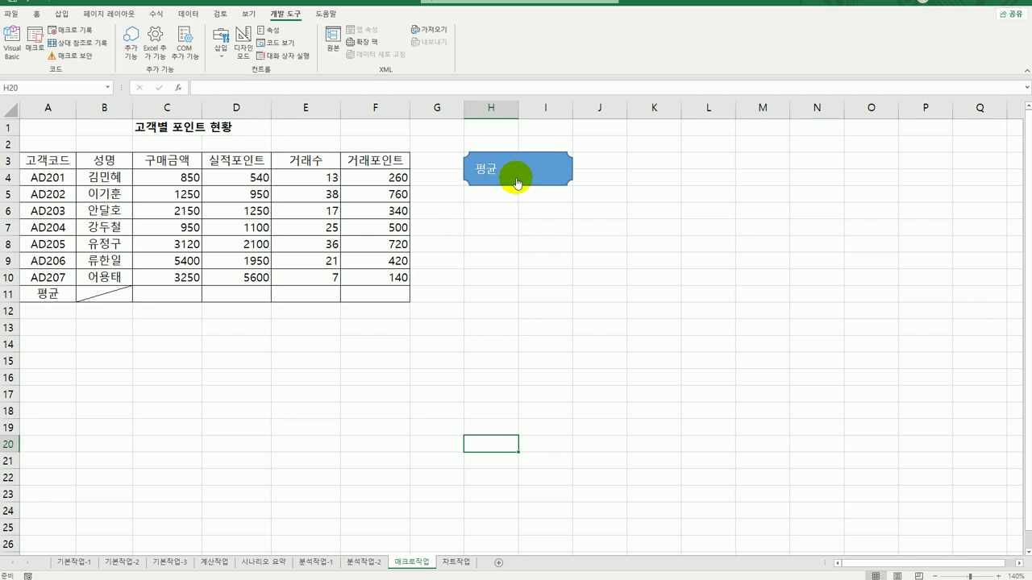
pyautogui.click(517, 182)
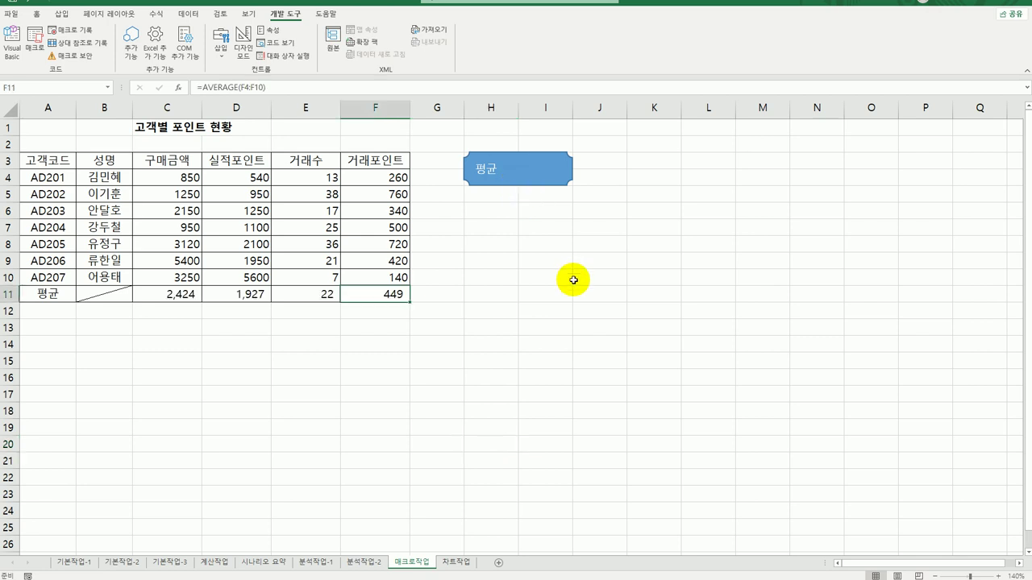
pyautogui.click(566, 421)
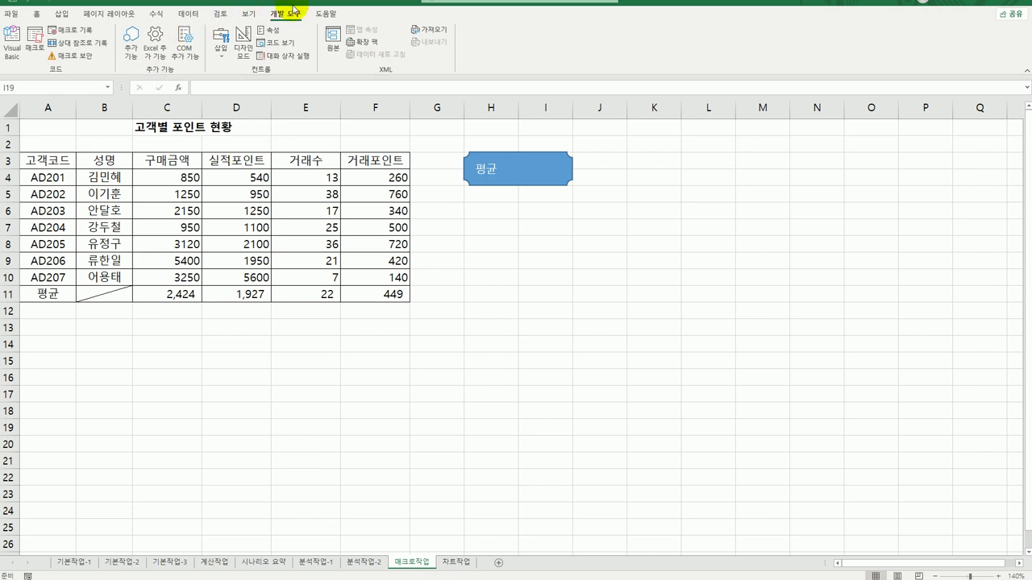
# Step: Draw a form-control button over H6:I7, assign a new macro named 서식 to it, and start recording the macro
pyautogui.click(221, 54)
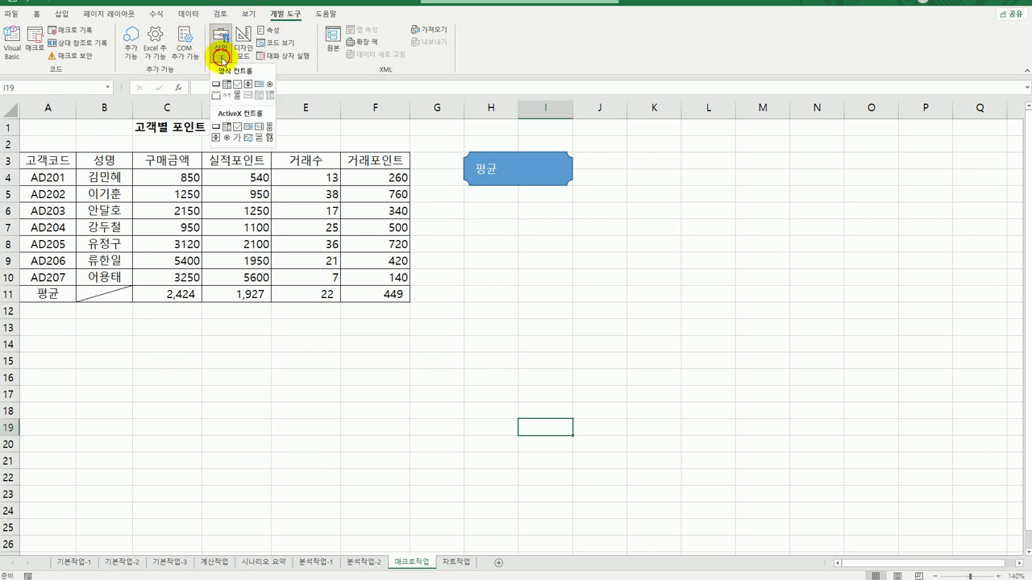
pyautogui.click(213, 85)
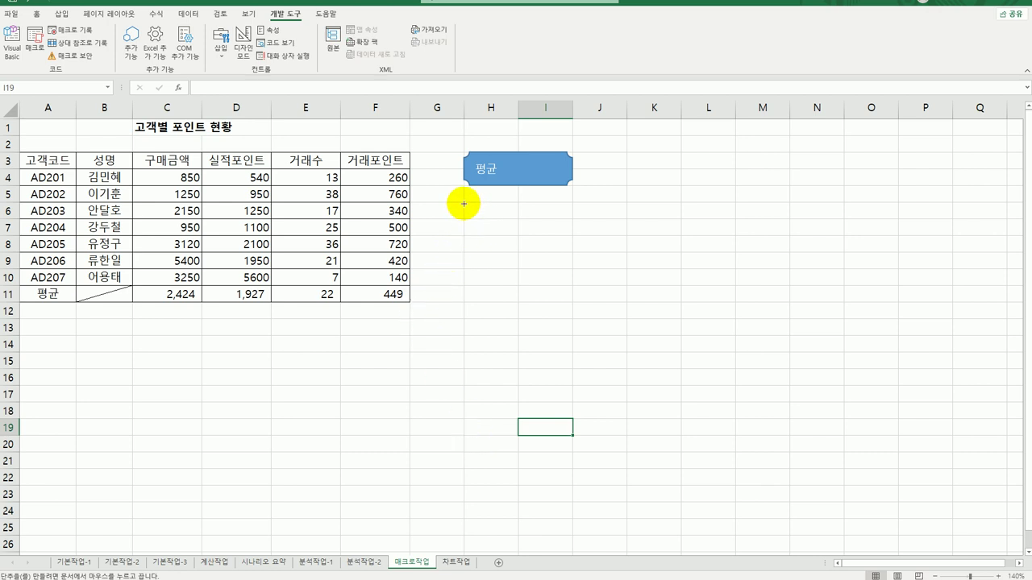
pyautogui.moveTo(464, 204)
pyautogui.mouseDown()
pyautogui.moveTo(553, 226)
pyautogui.moveTo(564, 243)
pyautogui.mouseUp()
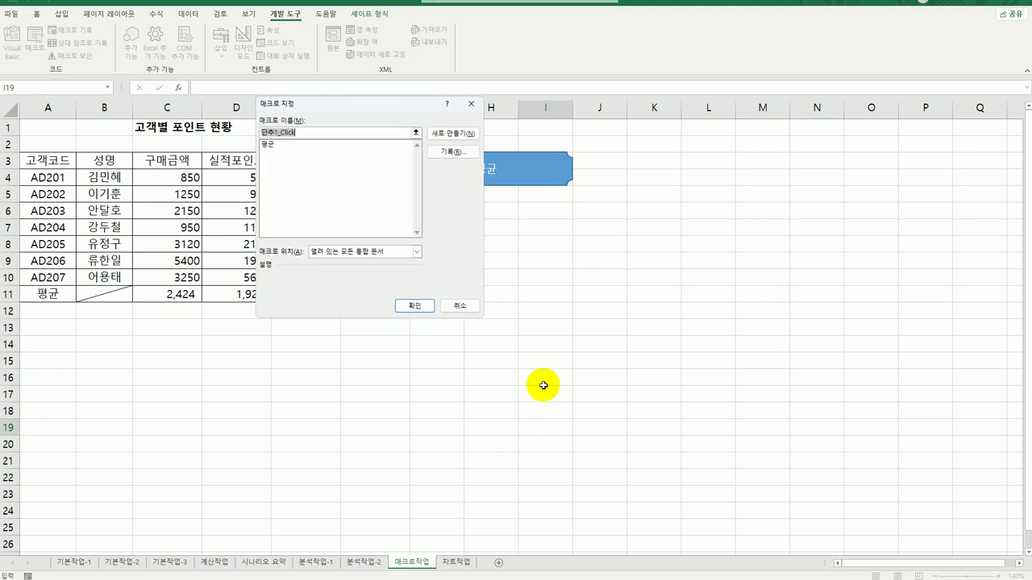
pyautogui.write('ㅍ')
pyautogui.write('식')
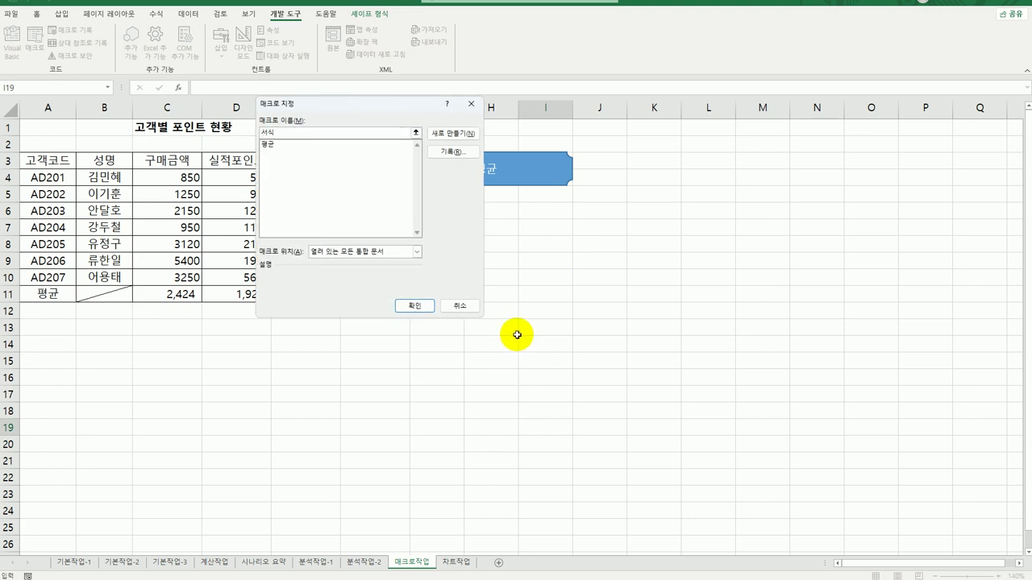
pyautogui.click(443, 153)
pyautogui.click(393, 283)
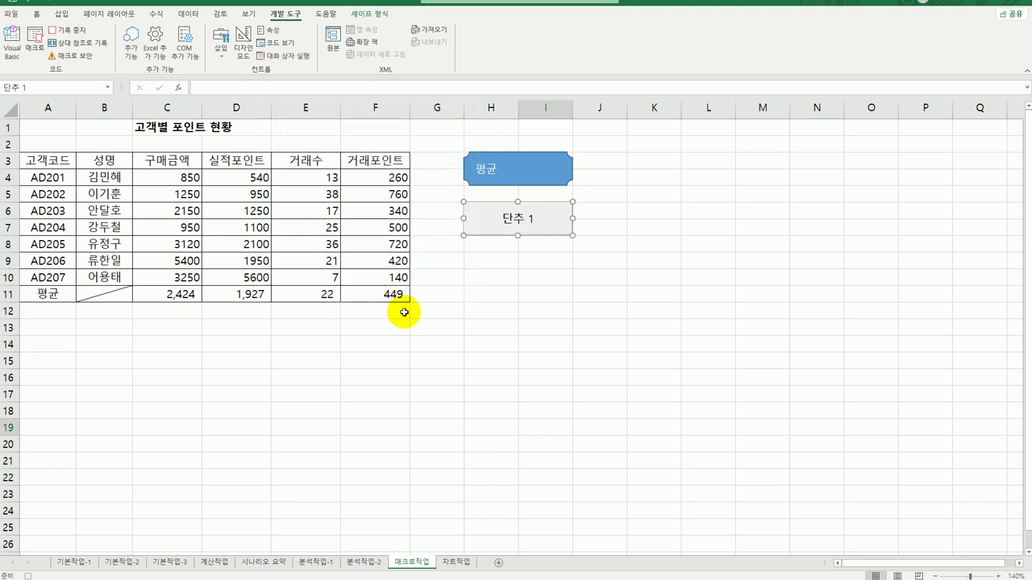
# Step: Record applying the comma style to C4:F10, and stop the macro recording
pyautogui.moveTo(179, 179); pyautogui.dragTo(369, 274)
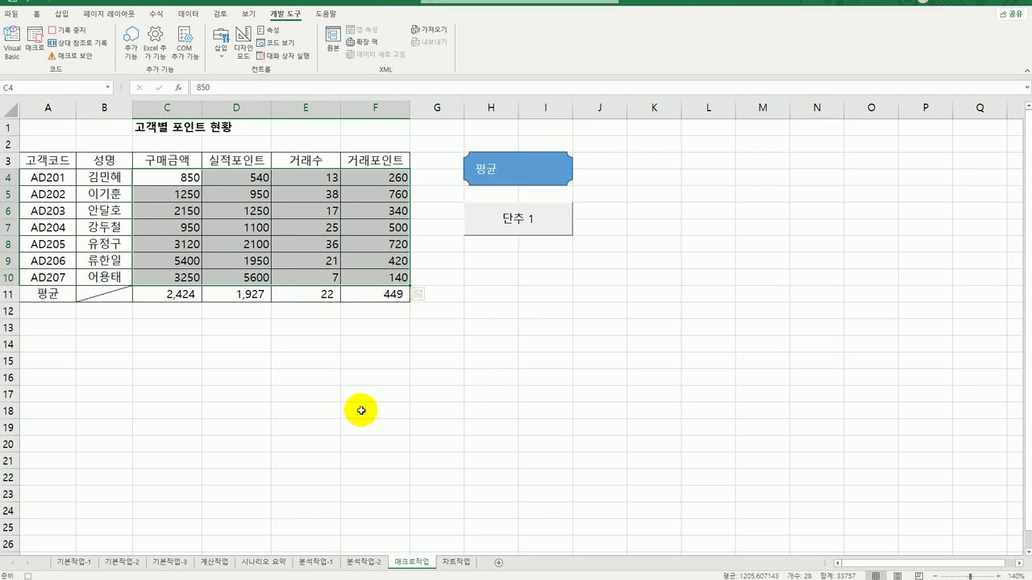
pyautogui.click(36, 13)
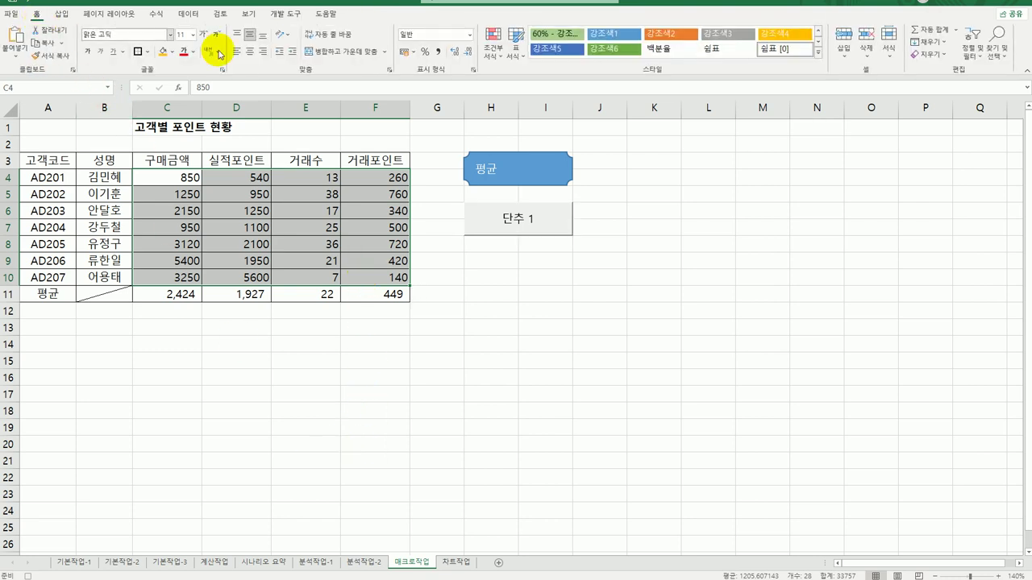
pyautogui.click(440, 53)
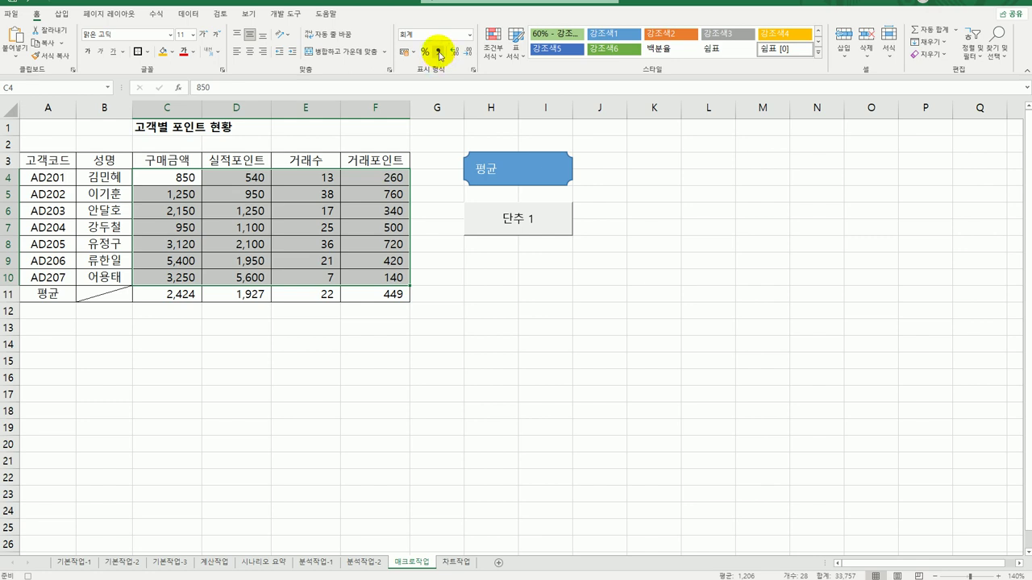
pyautogui.click(395, 276)
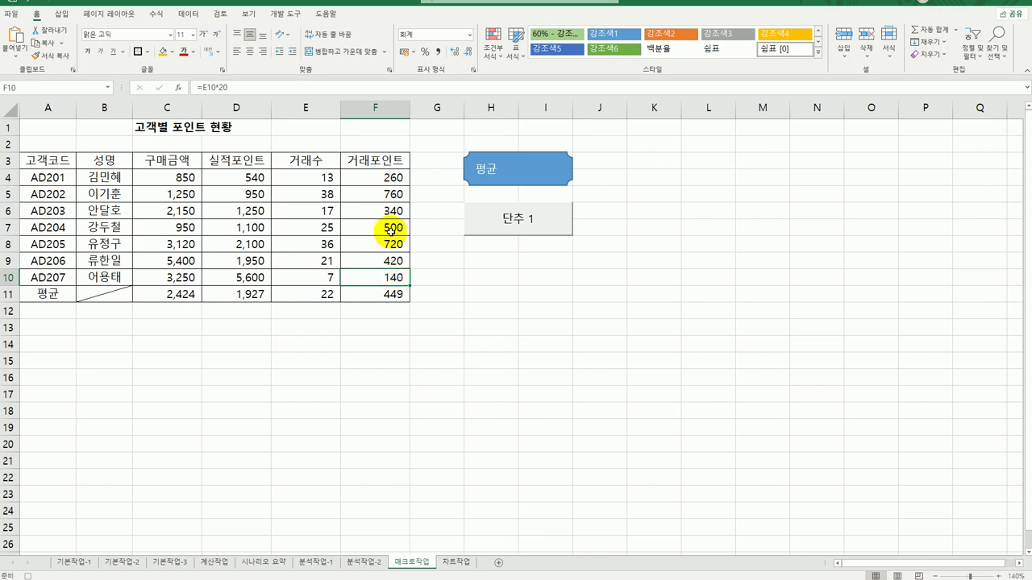
pyautogui.click(285, 14)
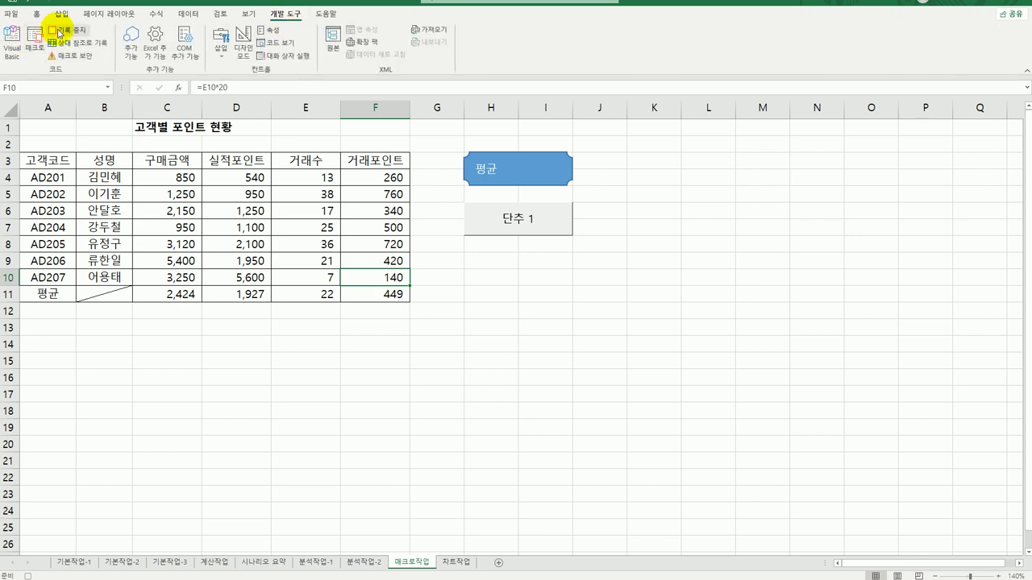
pyautogui.click(64, 29)
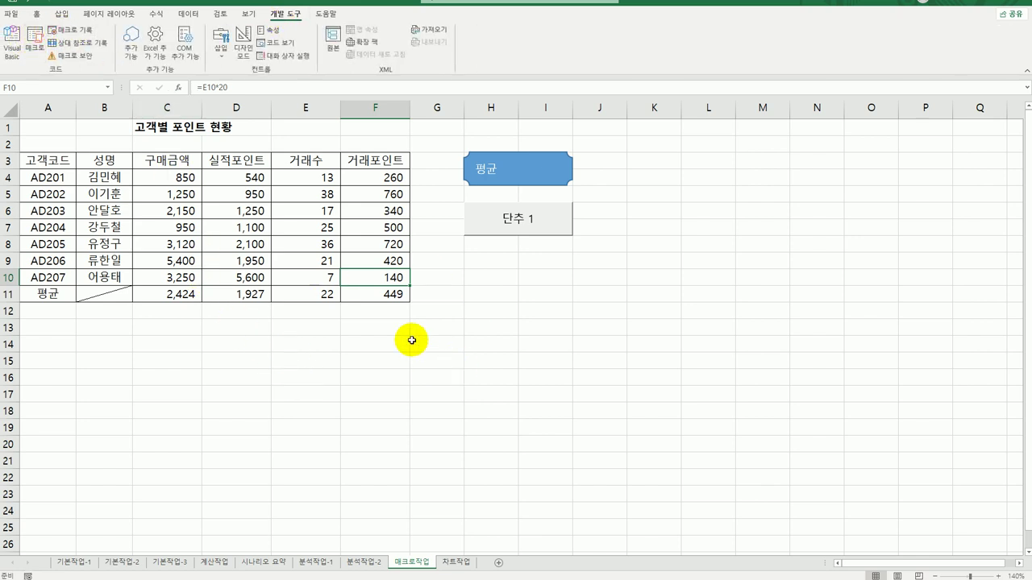
# Step: Change the label of the new button below the plaque shape to 서식
pyautogui.rightClick(479, 226)
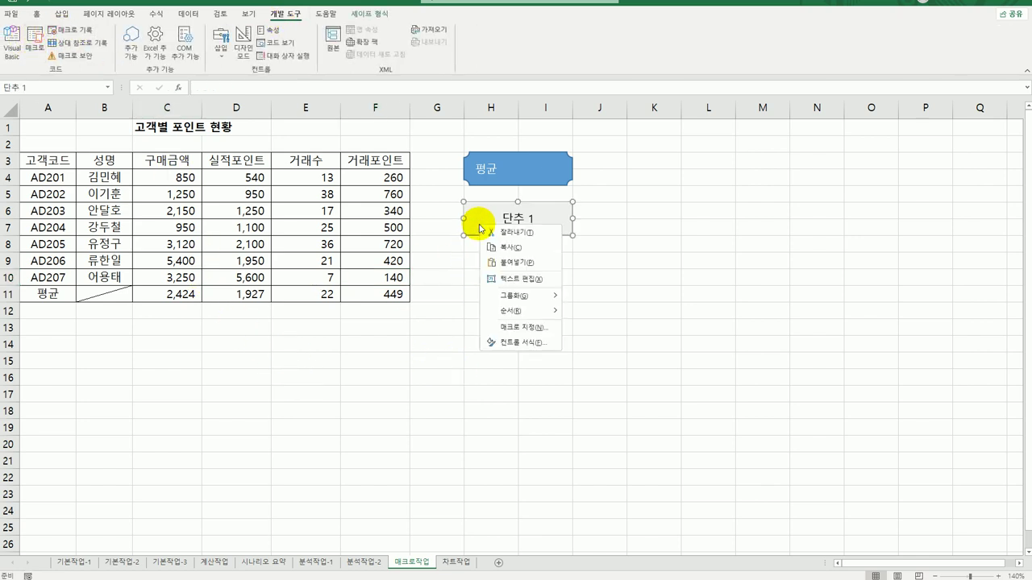
pyautogui.click(528, 267)
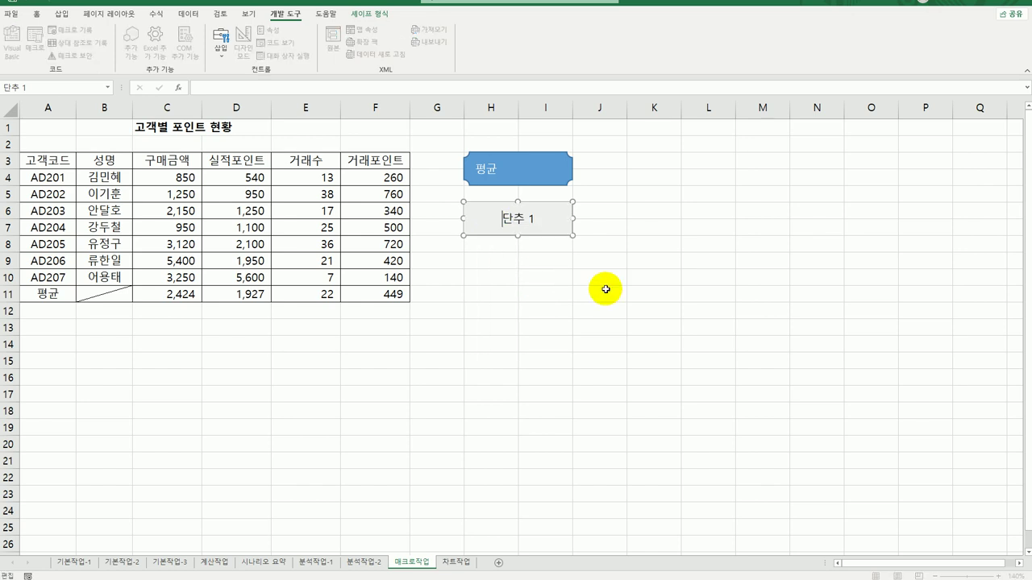
pyautogui.hotkey('ctrl', 'a')
pyautogui.write('서식')
pyautogui.click(655, 295)
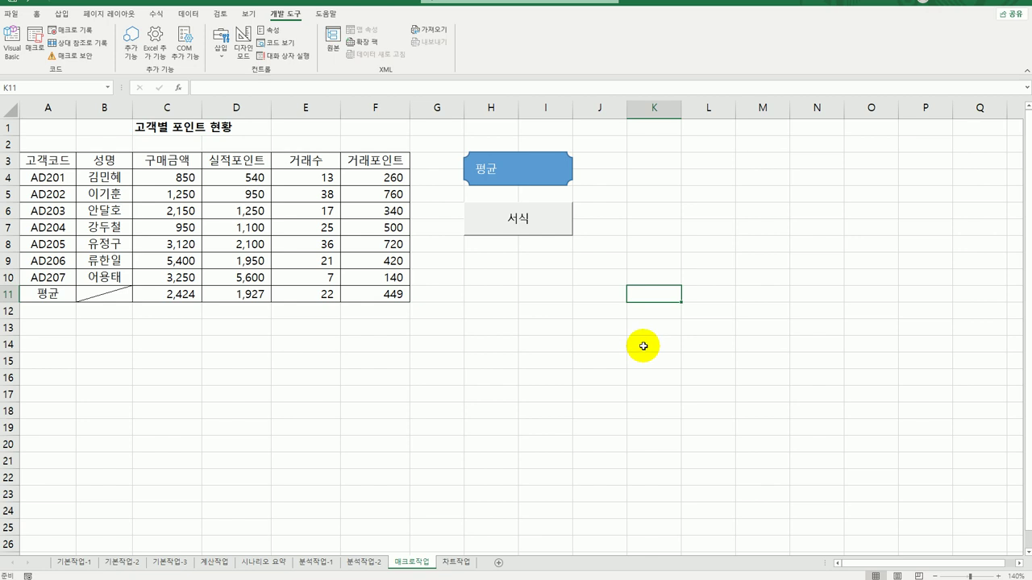
# Step: On the 차트작업 sheet, delete the 가슴둘레 series from the column chart
pyautogui.click(454, 563)
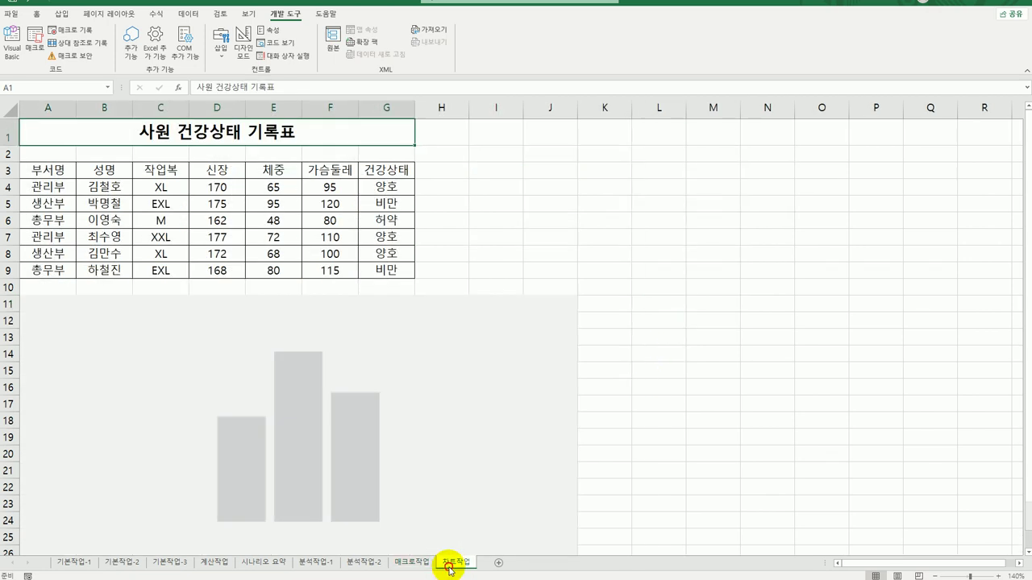
pyautogui.click(671, 458)
pyautogui.scroll(-2, 671, 457)
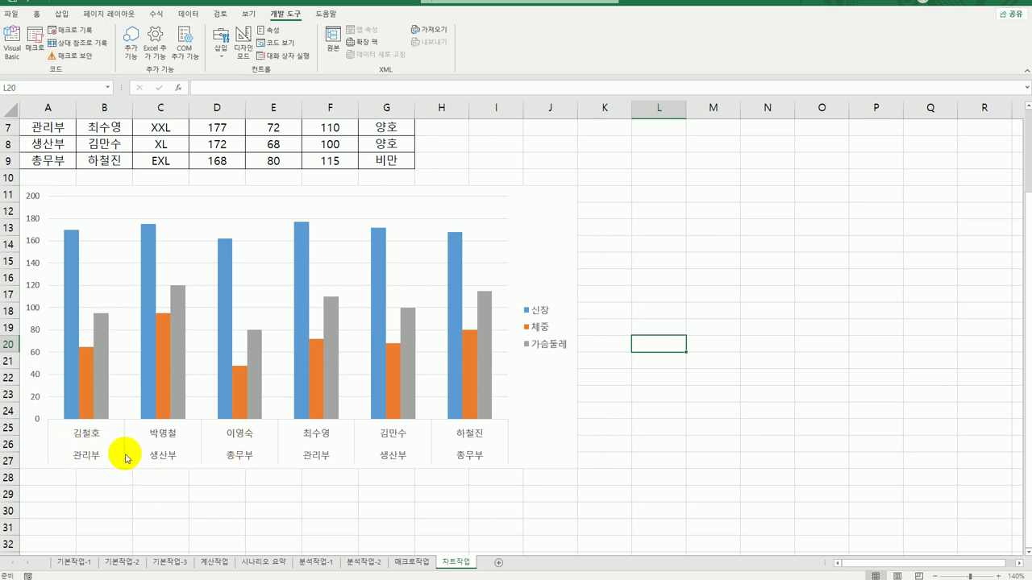
pyautogui.scroll(2, 121, 456)
pyautogui.scroll(-3, 119, 458)
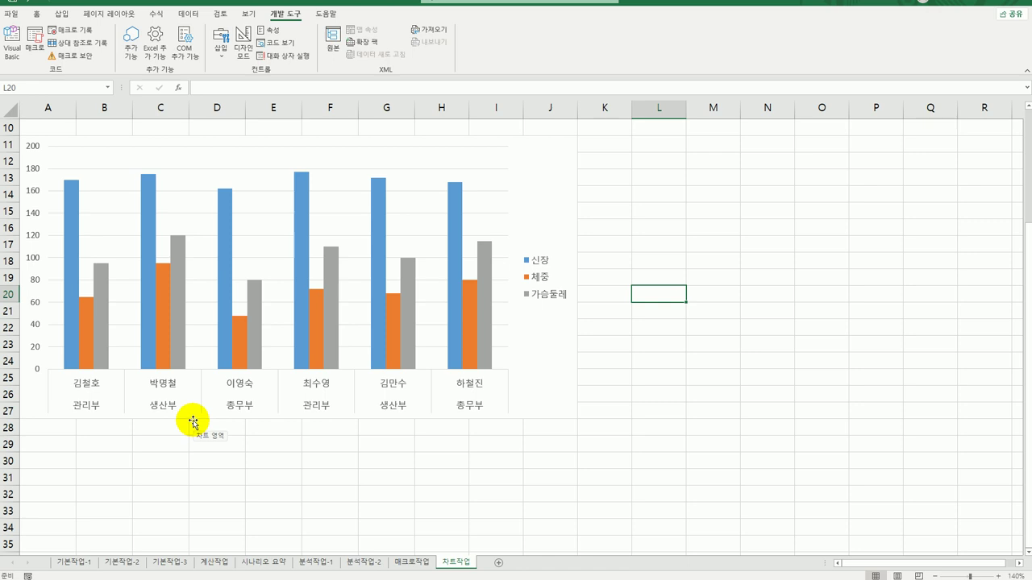
pyautogui.scroll(1, 194, 421)
pyautogui.click(98, 356)
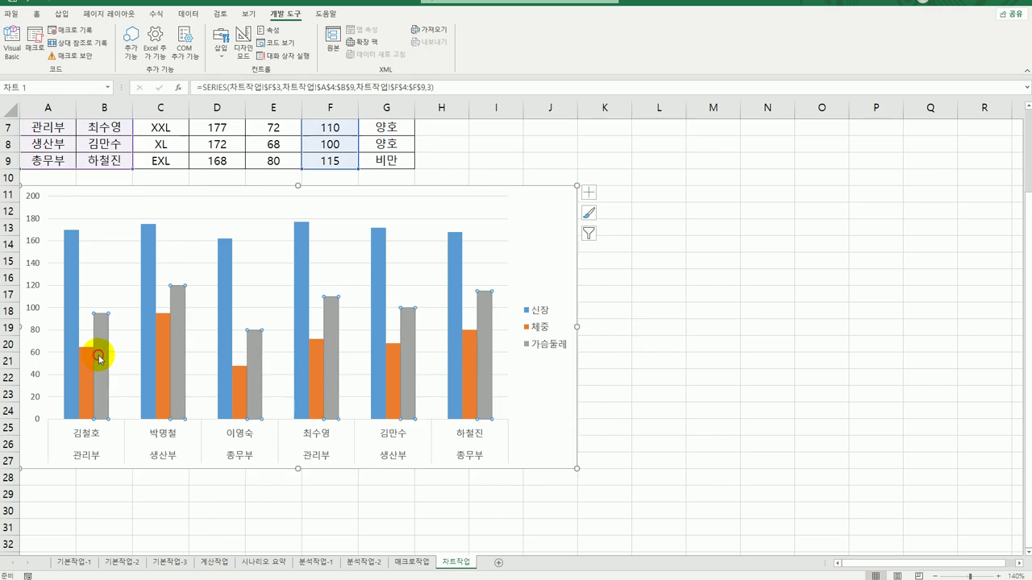
pyautogui.press('Delete')
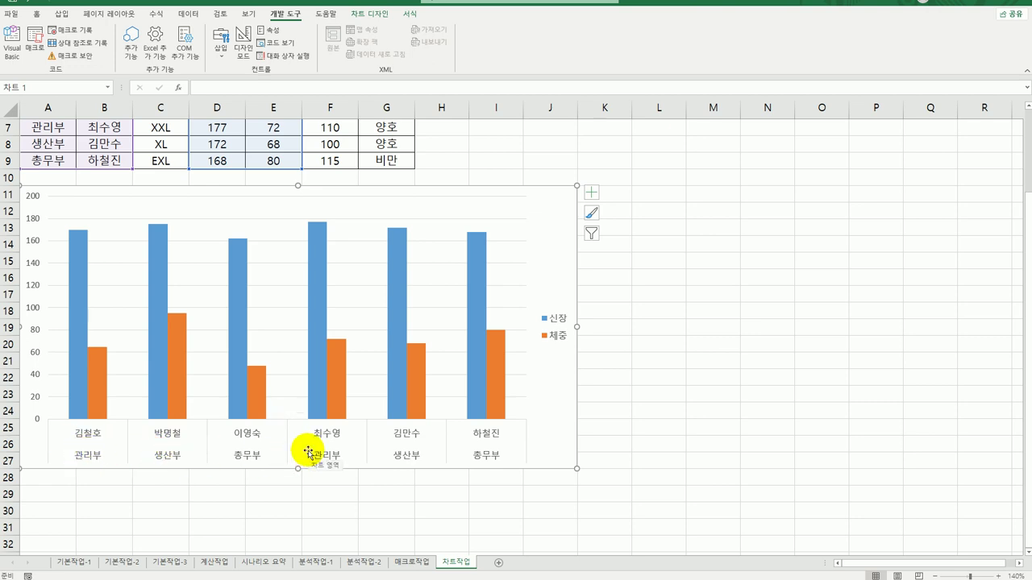
pyautogui.rightClick(398, 211)
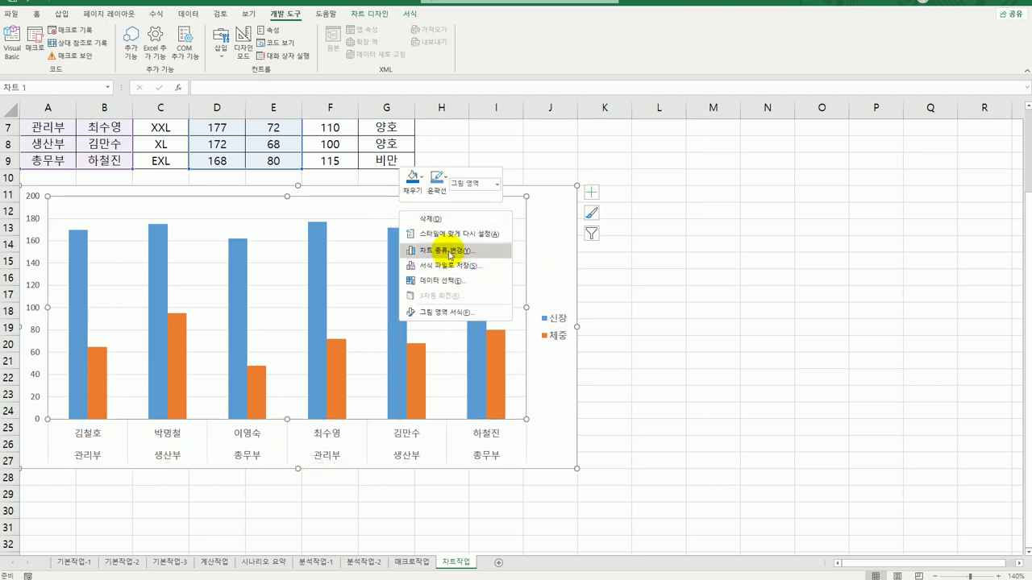
pyautogui.click(448, 281)
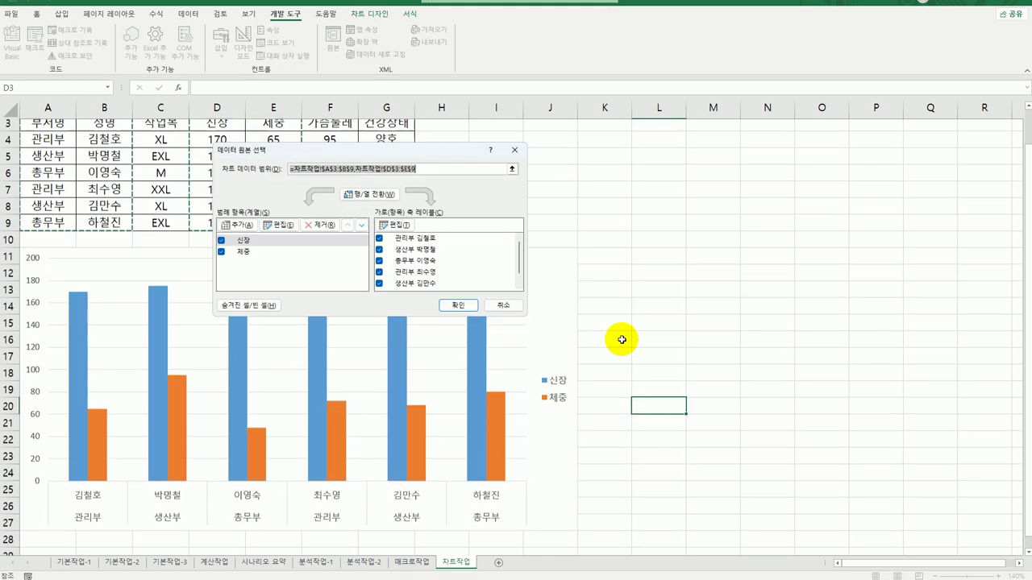
pyautogui.scroll(1, 742, 314)
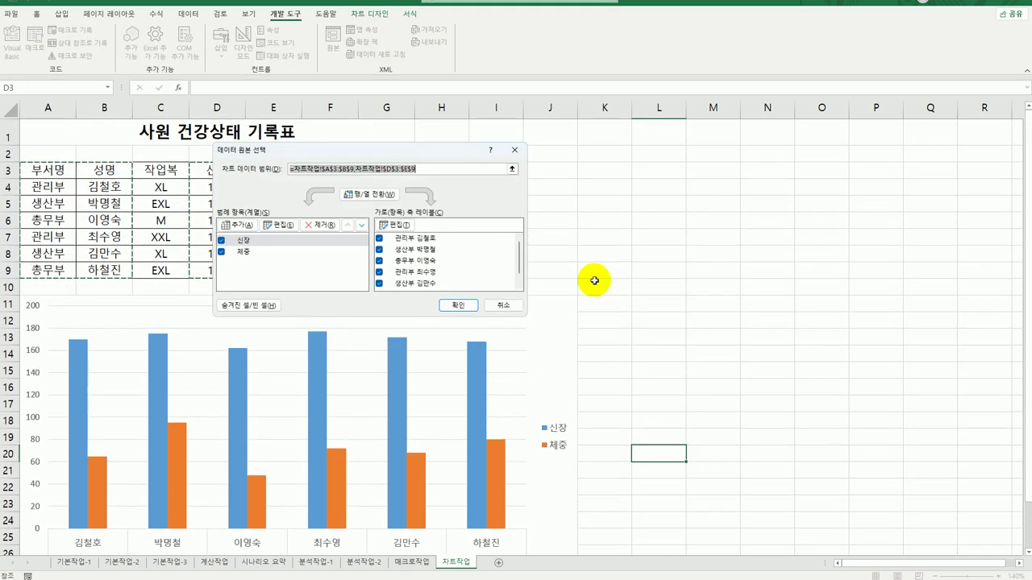
pyautogui.moveTo(433, 153); pyautogui.dragTo(755, 164)
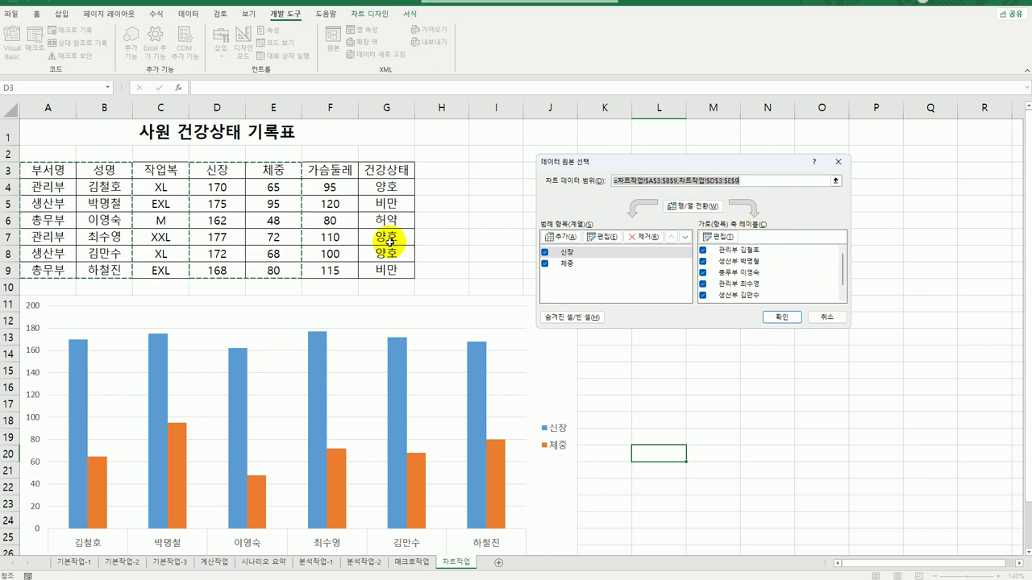
pyautogui.press('BackSpace')
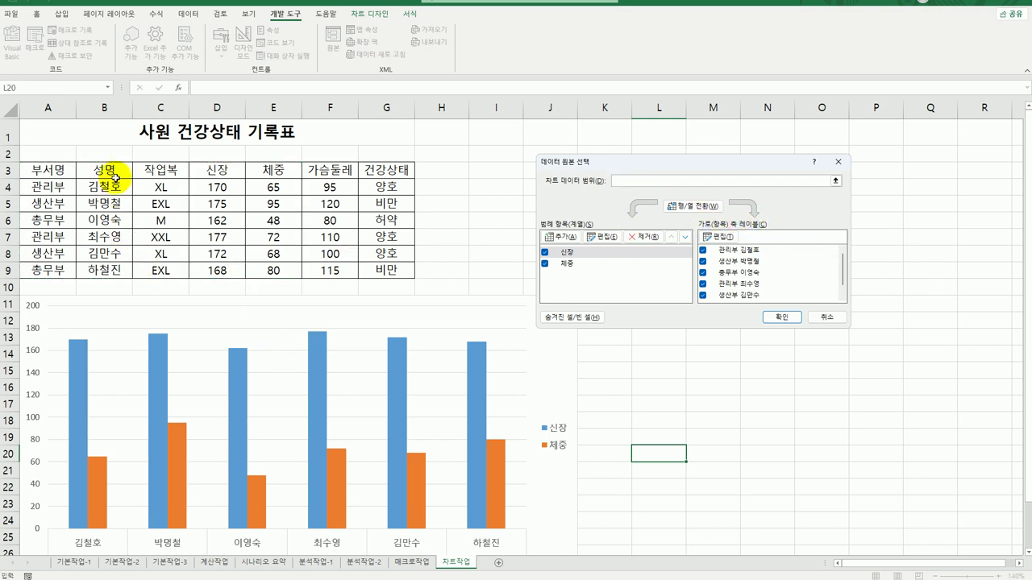
pyautogui.moveTo(115, 177); pyautogui.dragTo(104, 271)
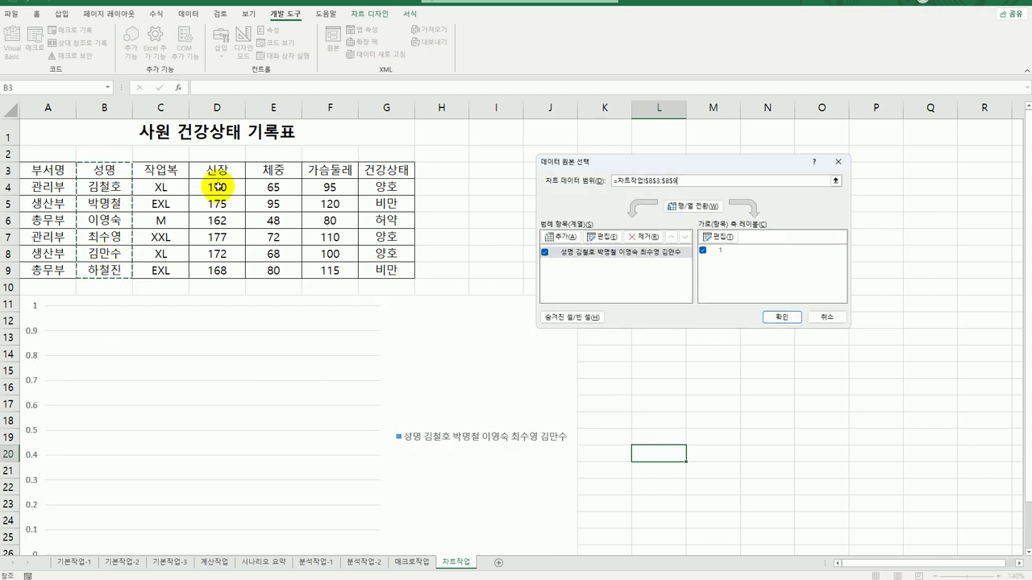
pyautogui.moveTo(222, 171); pyautogui.dragTo(270, 276)
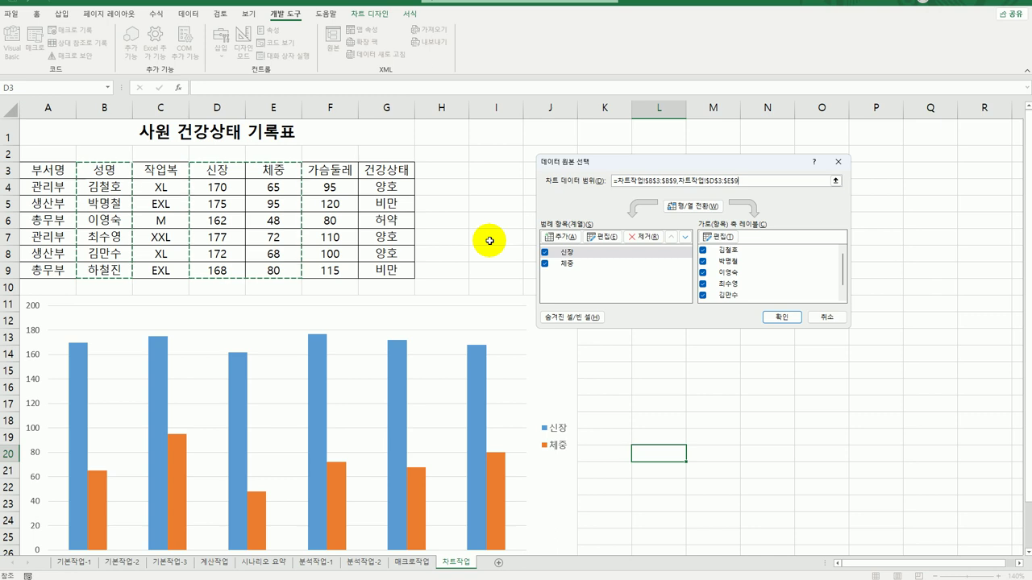
pyautogui.click(781, 317)
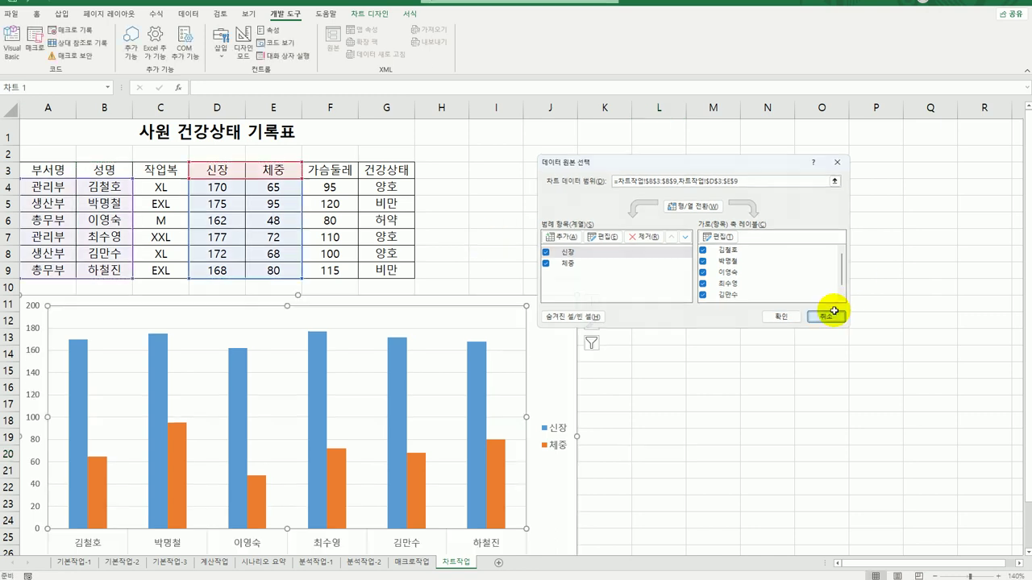
# Step: Set the chart's horizontal axis label range to the 성명 cells B4:B9 in the data source and apply it
pyautogui.rightClick(427, 319)
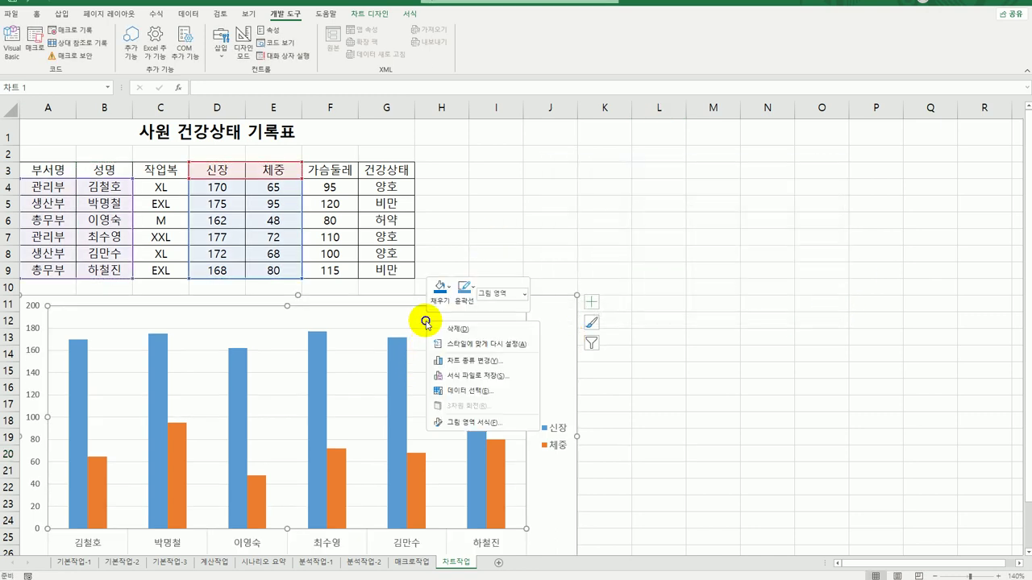
pyautogui.click(483, 391)
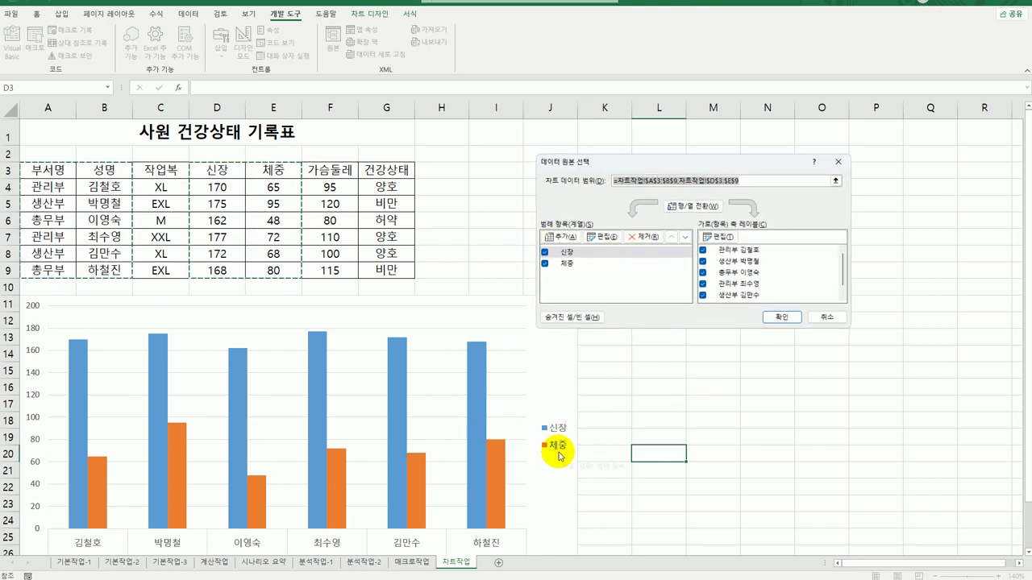
pyautogui.click(717, 240)
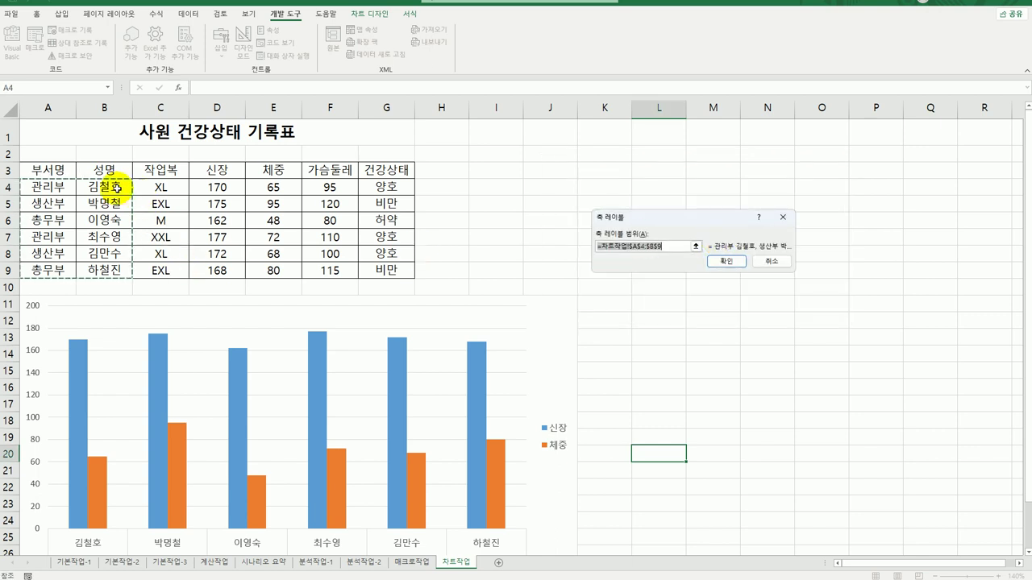
pyautogui.moveTo(129, 185); pyautogui.dragTo(116, 237)
pyautogui.moveTo(113, 272); pyautogui.dragTo(113, 273)
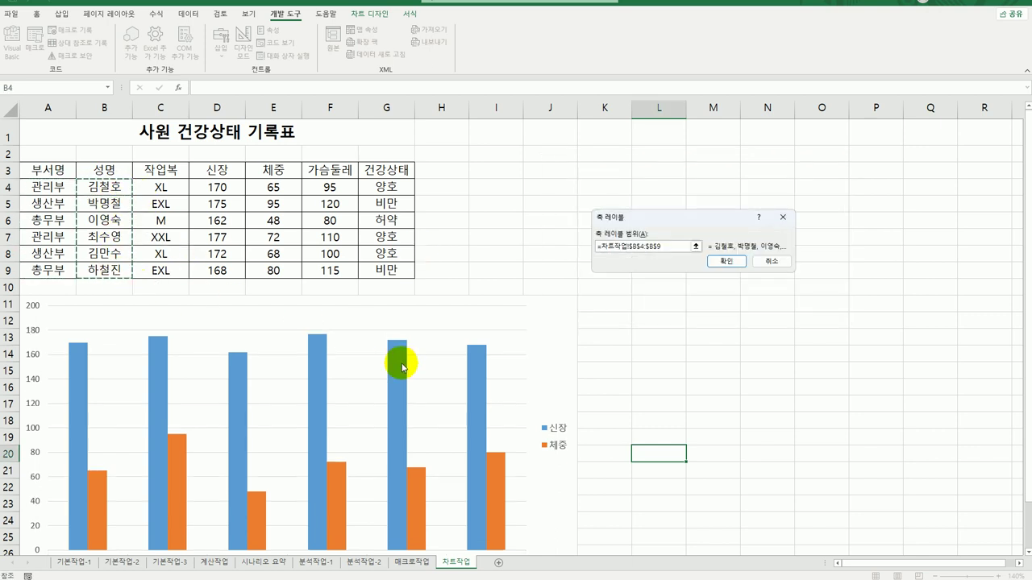
pyautogui.click(722, 261)
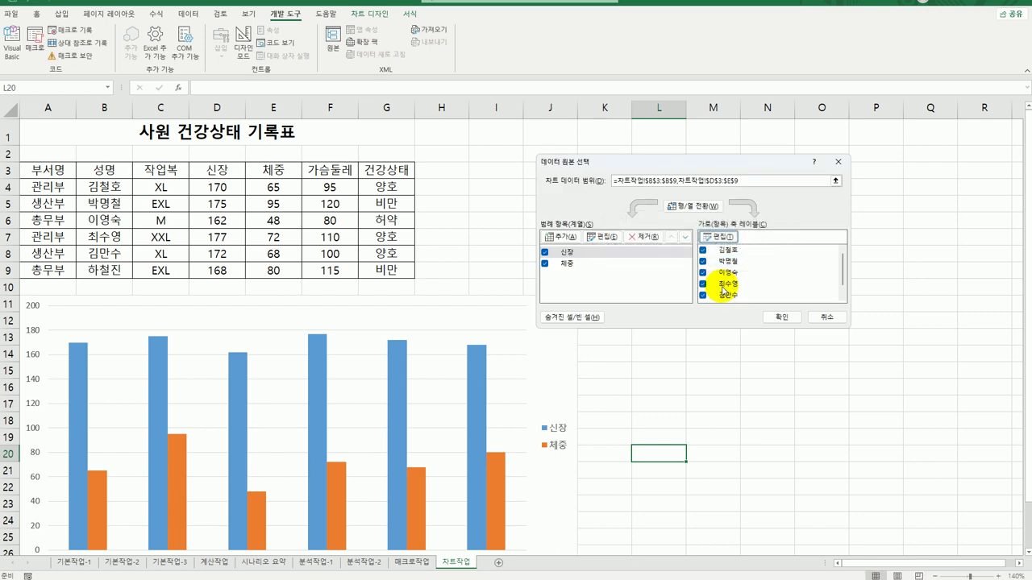
pyautogui.click(779, 318)
# Step: Change the chart type from clustered column to the horizontal bar type (가로 막대형)
pyautogui.scroll(-2, 713, 465)
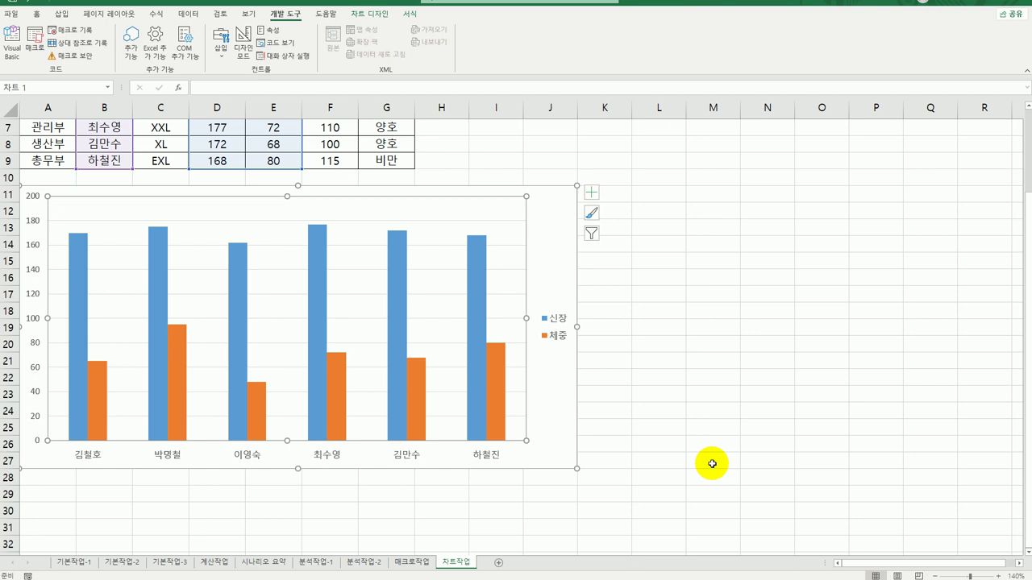
pyautogui.rightClick(421, 216)
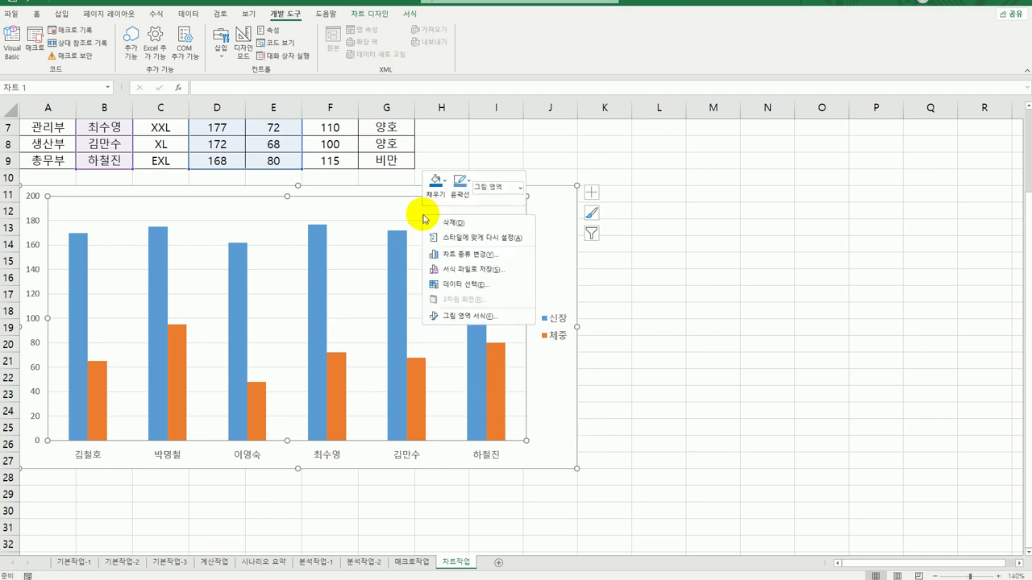
pyautogui.click(472, 253)
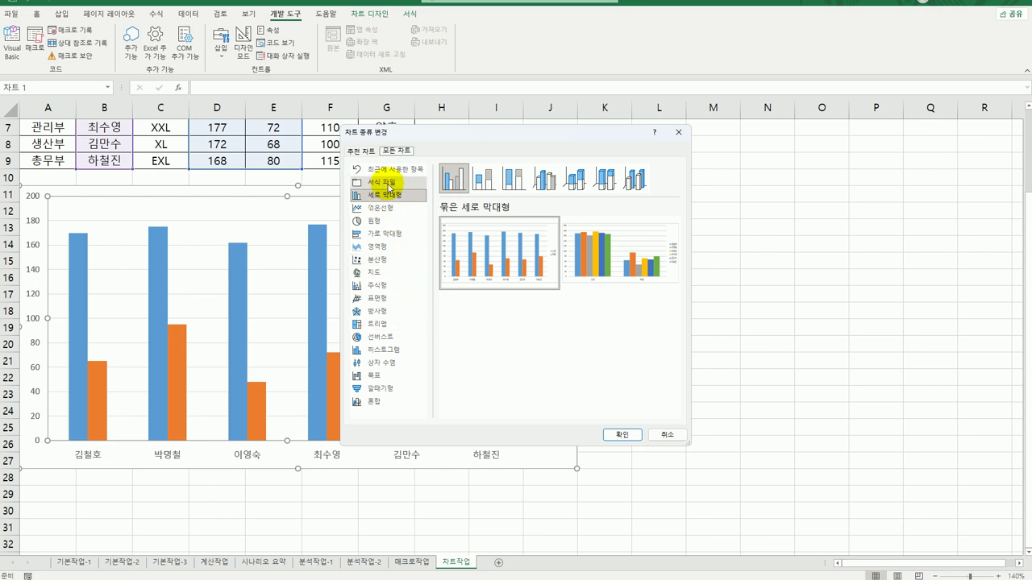
pyautogui.click(385, 232)
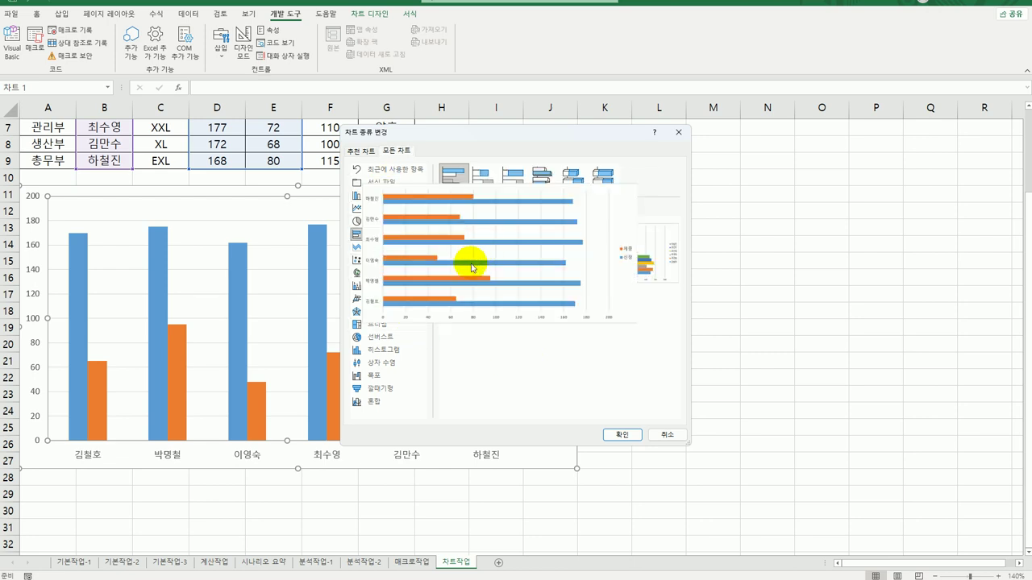
pyautogui.click(623, 435)
pyautogui.click(712, 449)
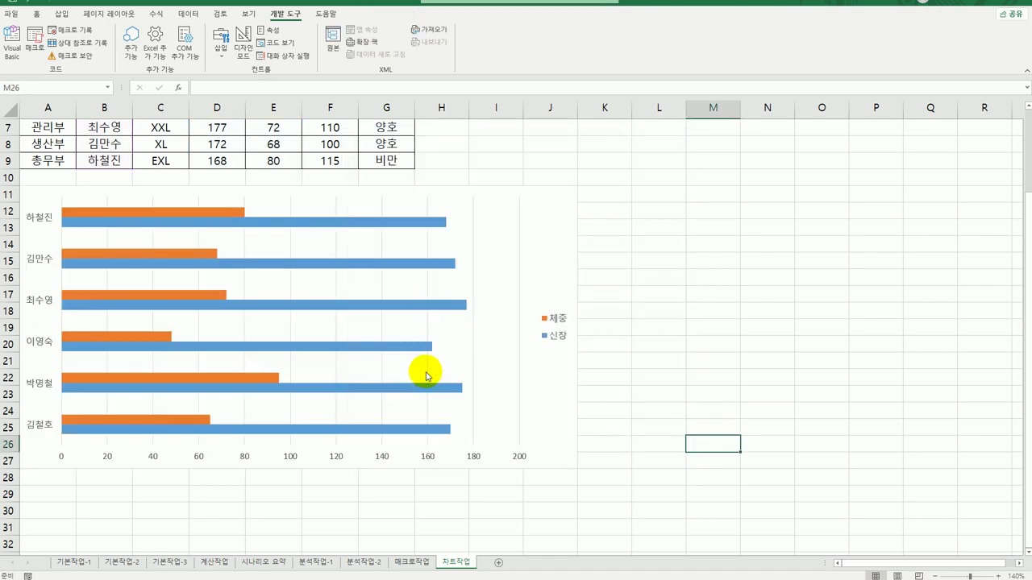
# Step: Add a chart title above the bar chart and set its text to 사원 건강 상태
pyautogui.click(550, 219)
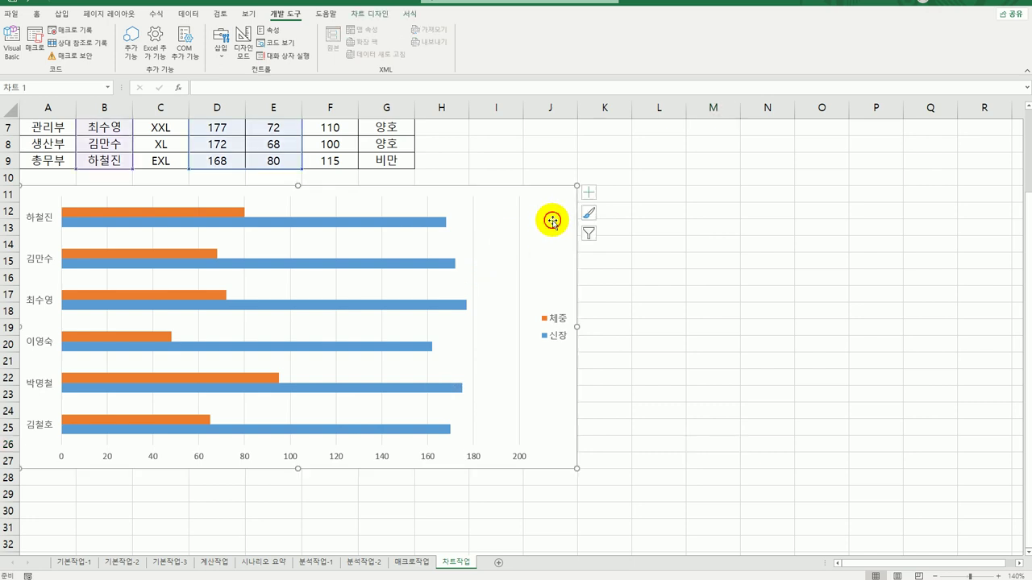
pyautogui.click(592, 194)
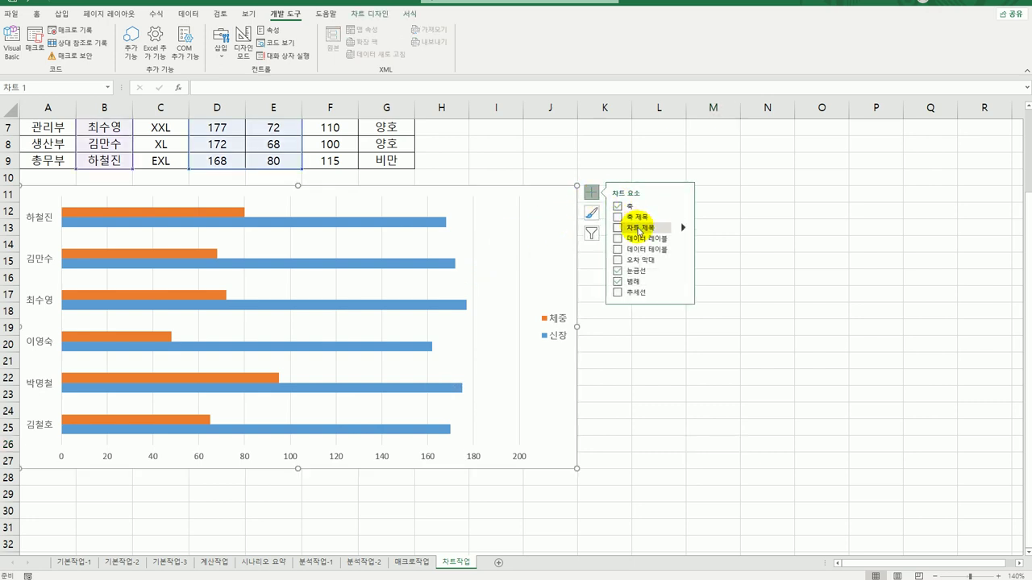
pyautogui.click(635, 228)
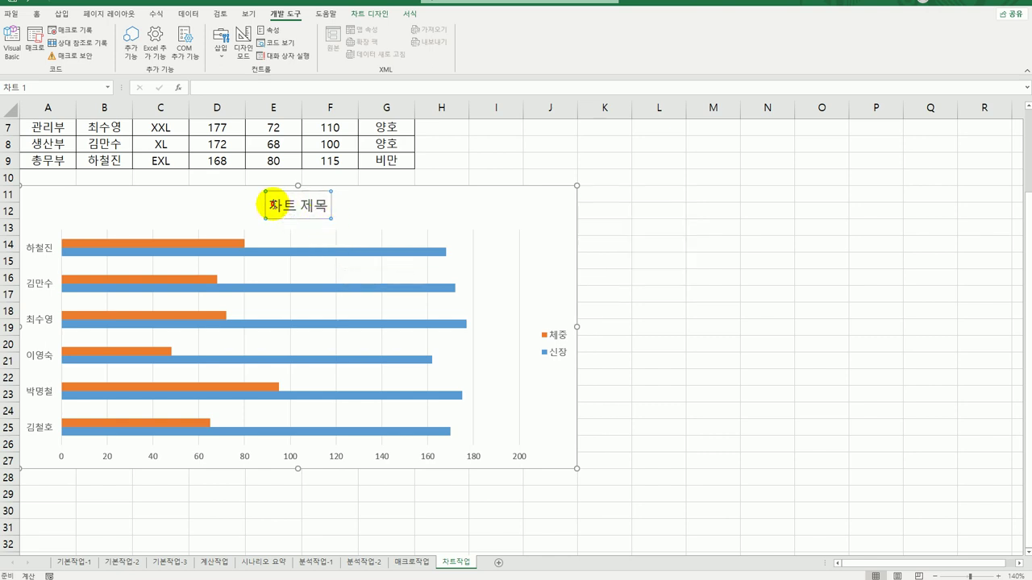
pyautogui.moveTo(265, 207); pyautogui.dragTo(361, 207)
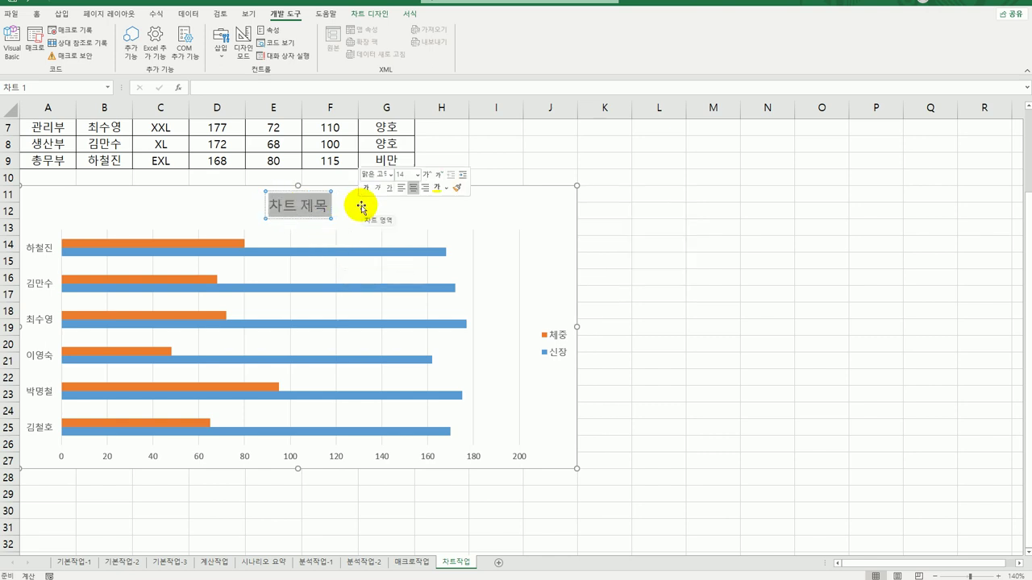
pyautogui.write('사원 건강 상트')
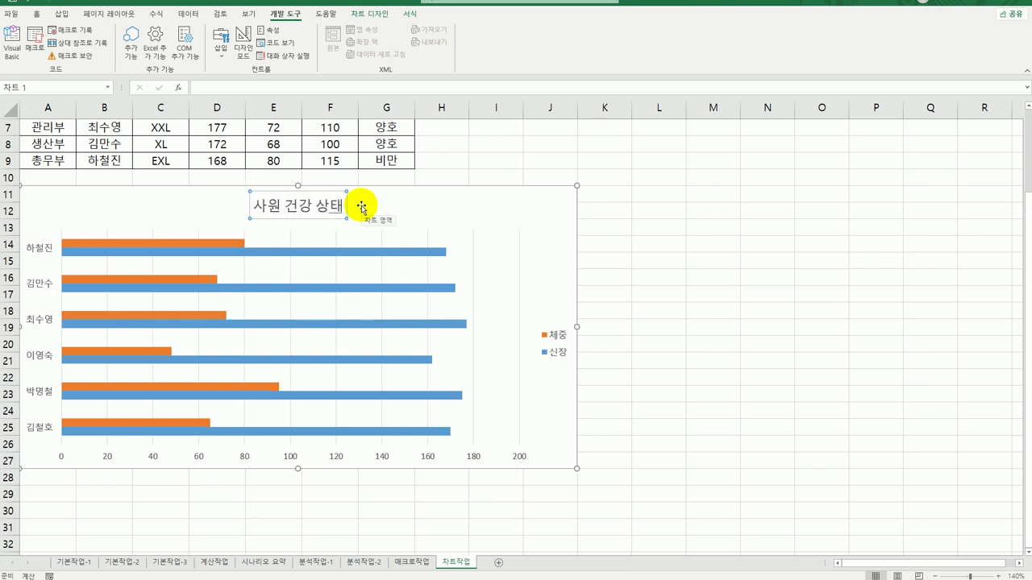
# Step: Format the chart title in the 굴림 font at size 20
pyautogui.click(288, 218)
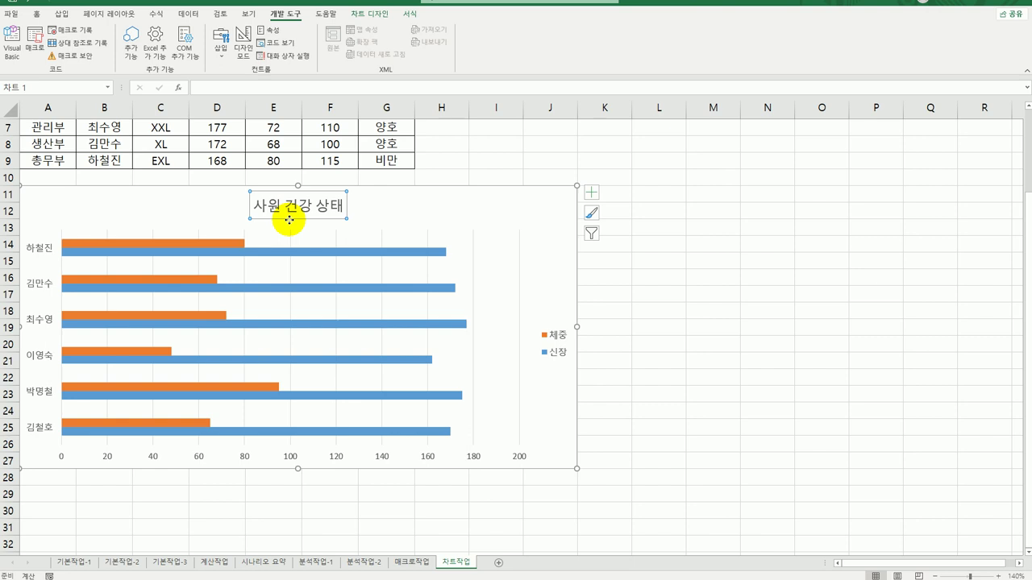
pyautogui.click(35, 14)
pyautogui.click(170, 35)
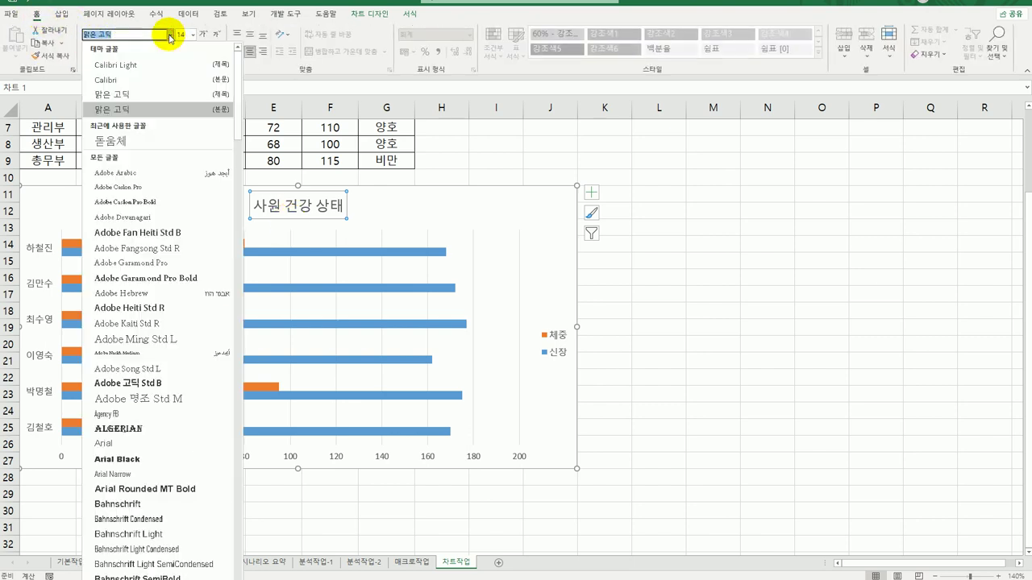
pyautogui.scroll(-20, 237, 173)
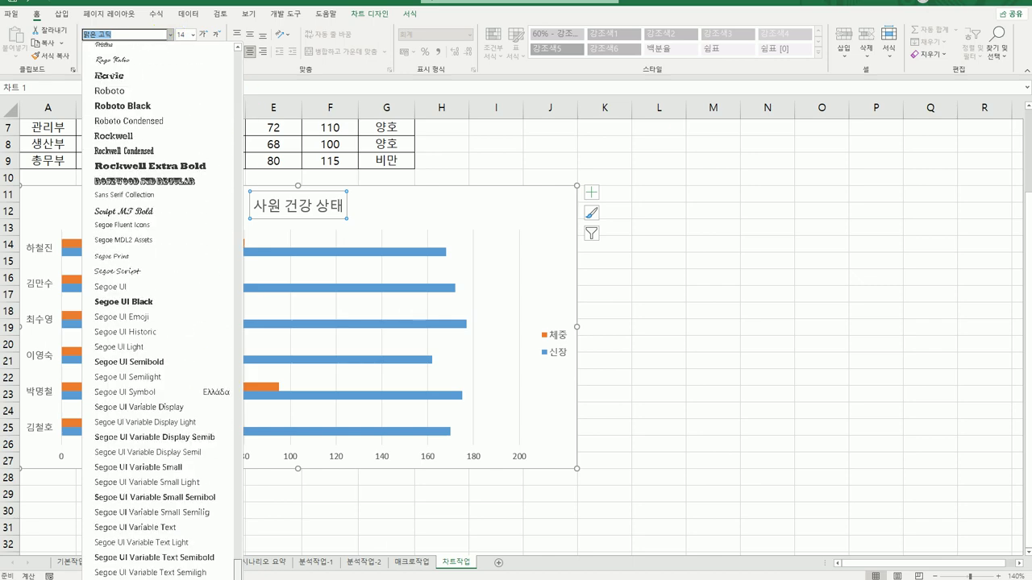
pyautogui.scroll(-5, 161, 323)
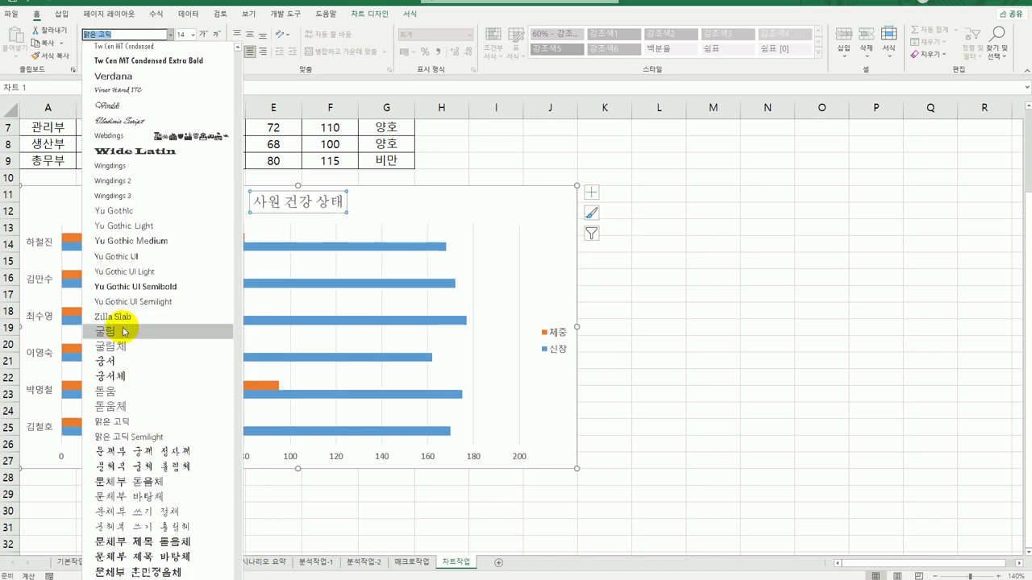
pyautogui.click(121, 329)
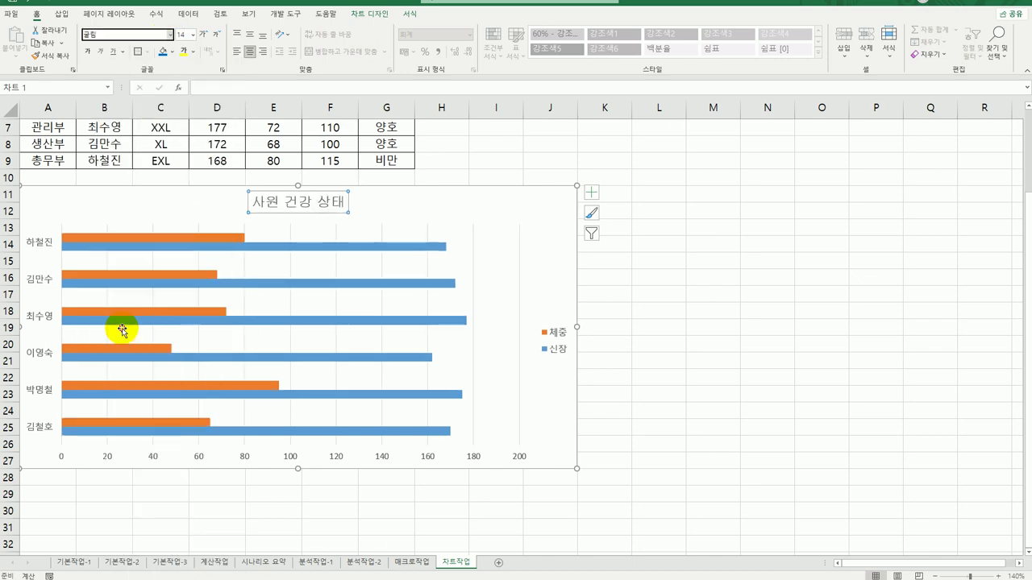
pyautogui.click(192, 35)
pyautogui.click(185, 159)
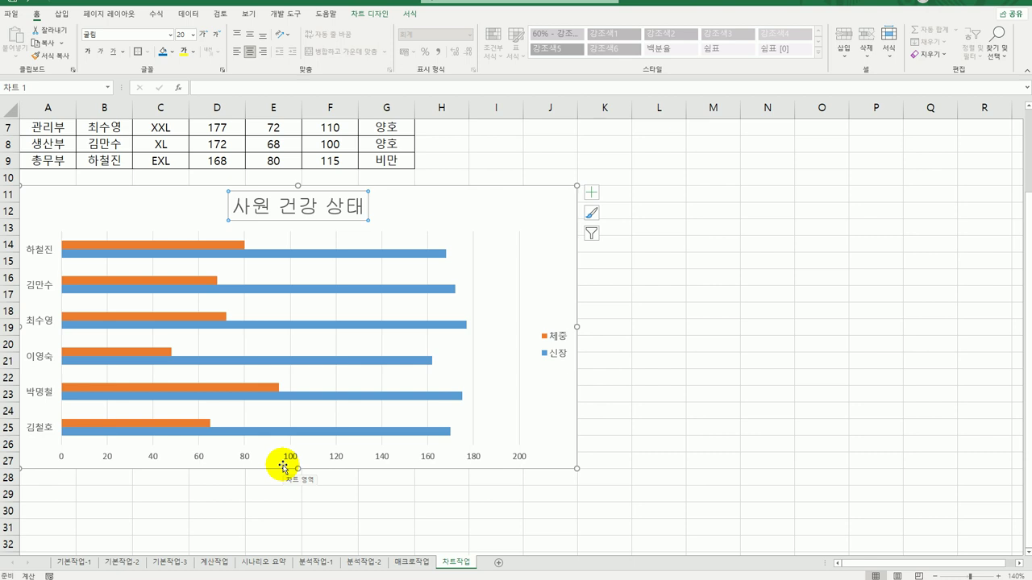
# Step: Add a primary vertical axis title (기본 세로) to the chart and set its text to 성명
pyautogui.click(598, 195)
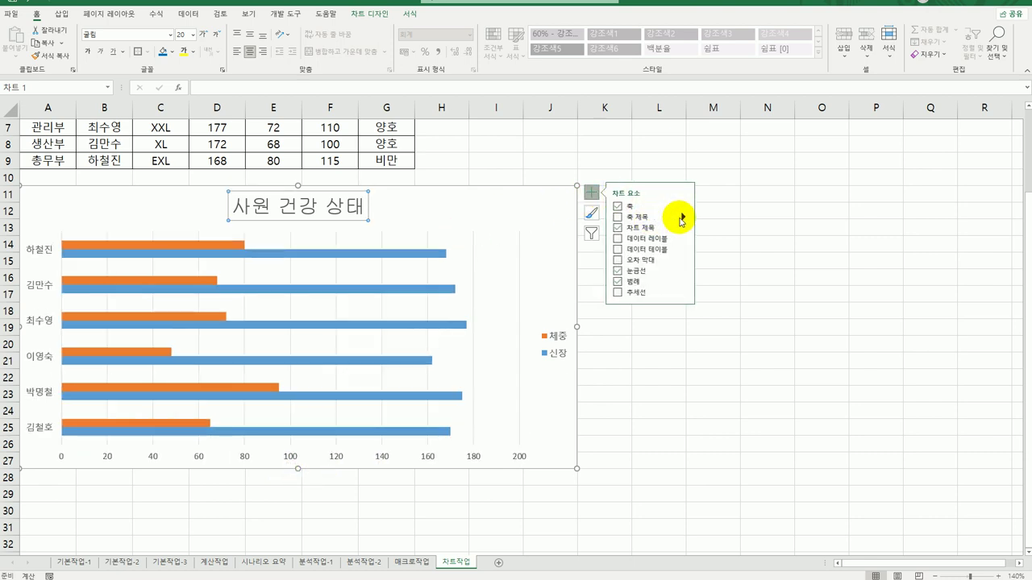
pyautogui.click(682, 218)
pyautogui.click(730, 230)
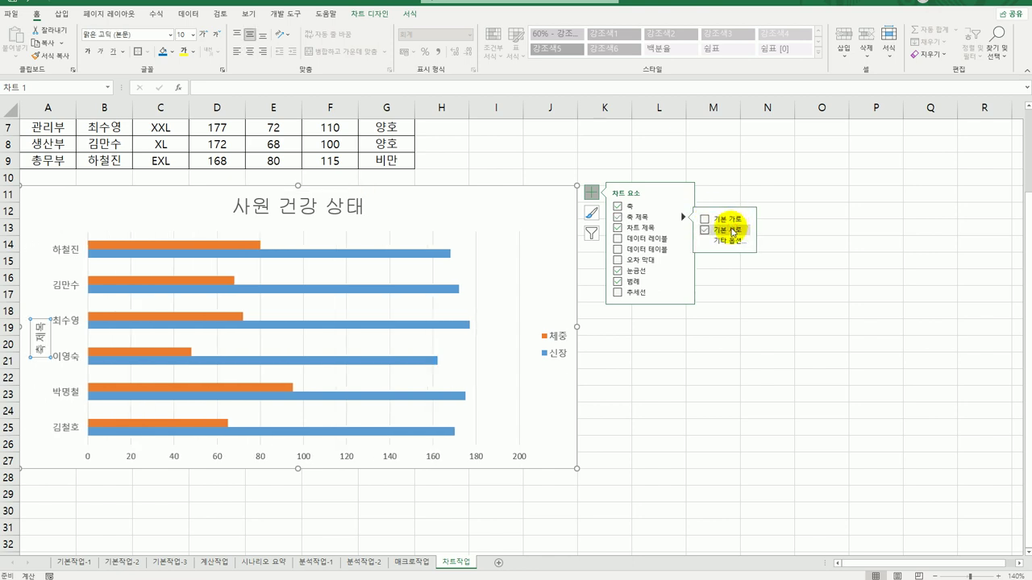
pyautogui.click(45, 355)
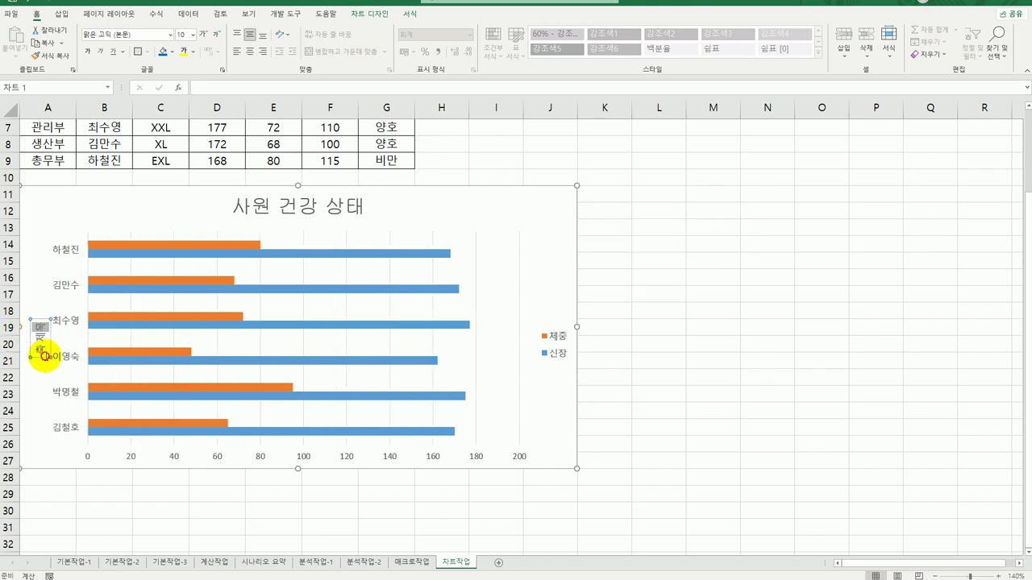
pyautogui.moveTo(45, 355); pyautogui.dragTo(44, 326)
pyautogui.write('ㅅ')
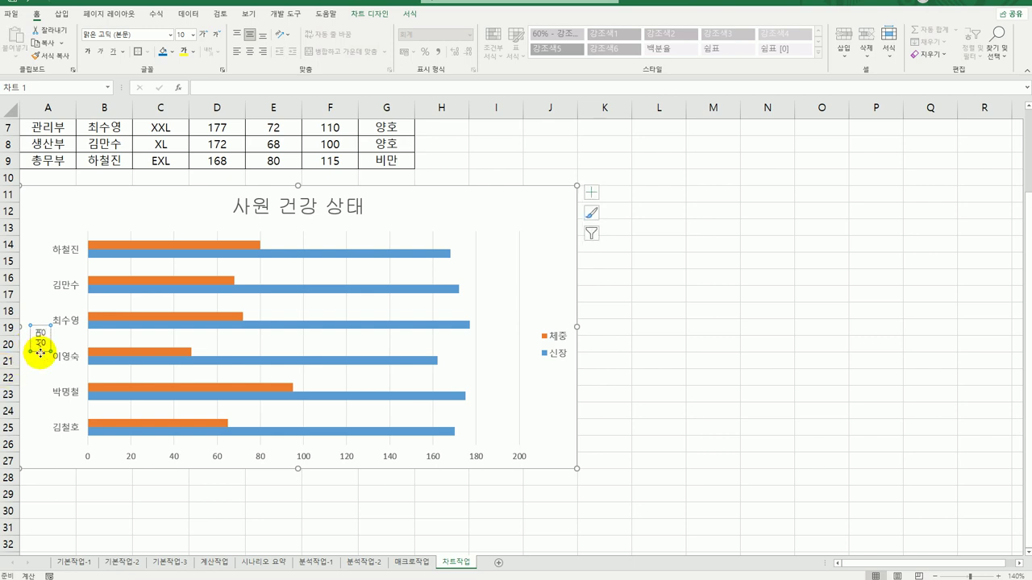
# Step: Set the text direction of the vertical axis title 성명 to 세로
pyautogui.rightClick(40, 353)
pyautogui.click(107, 474)
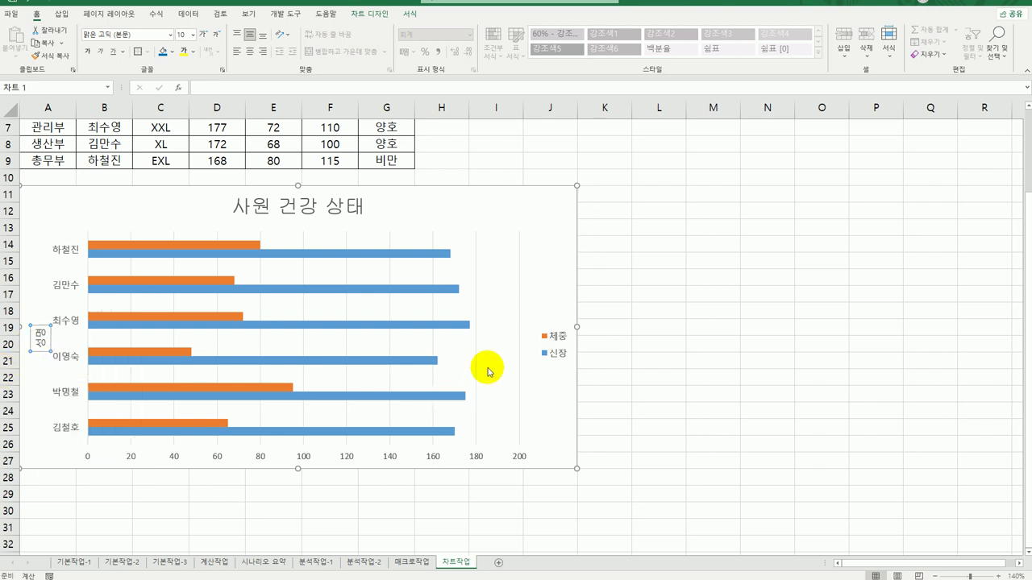
pyautogui.click(864, 154)
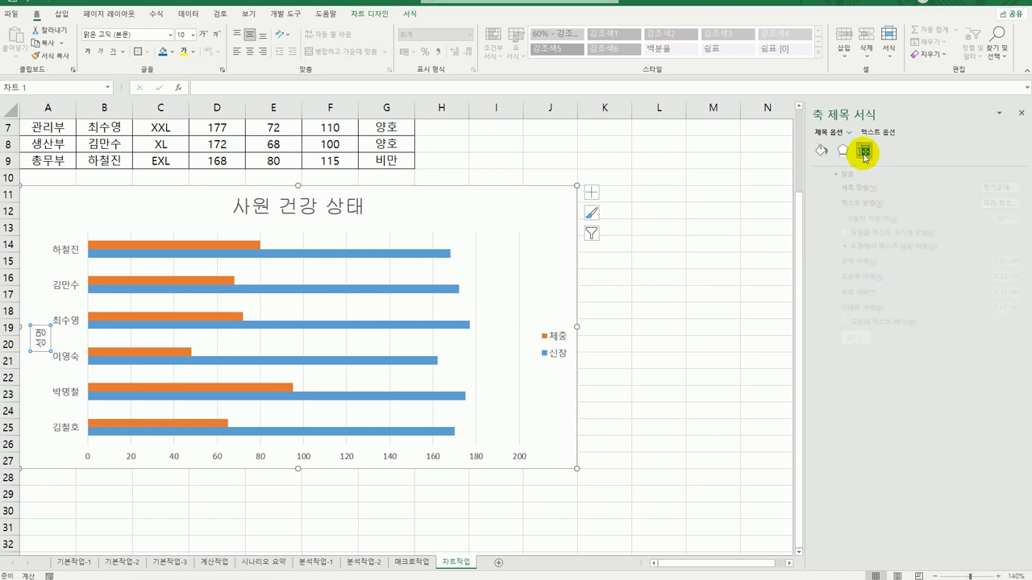
pyautogui.click(1006, 207)
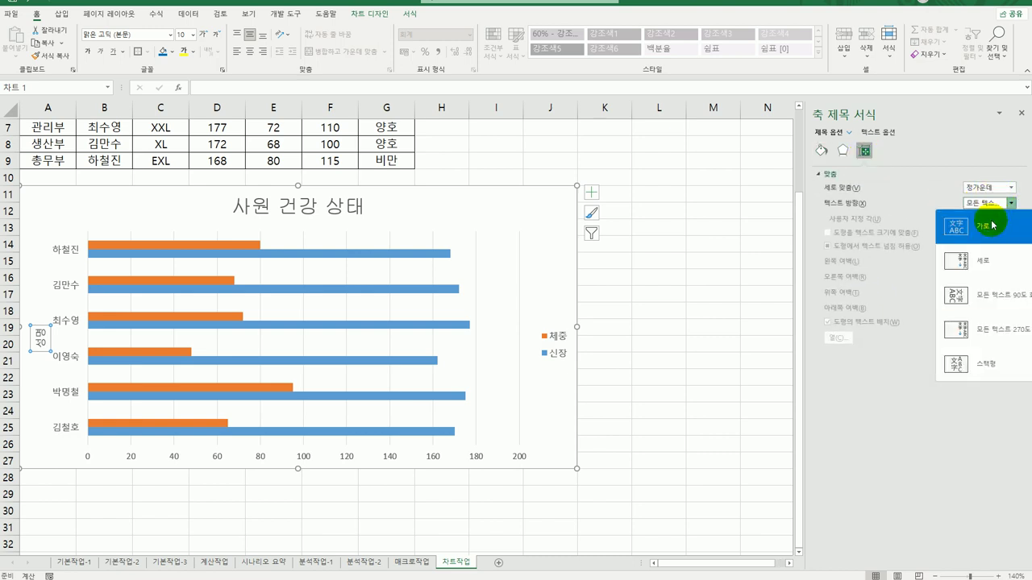
pyautogui.click(977, 262)
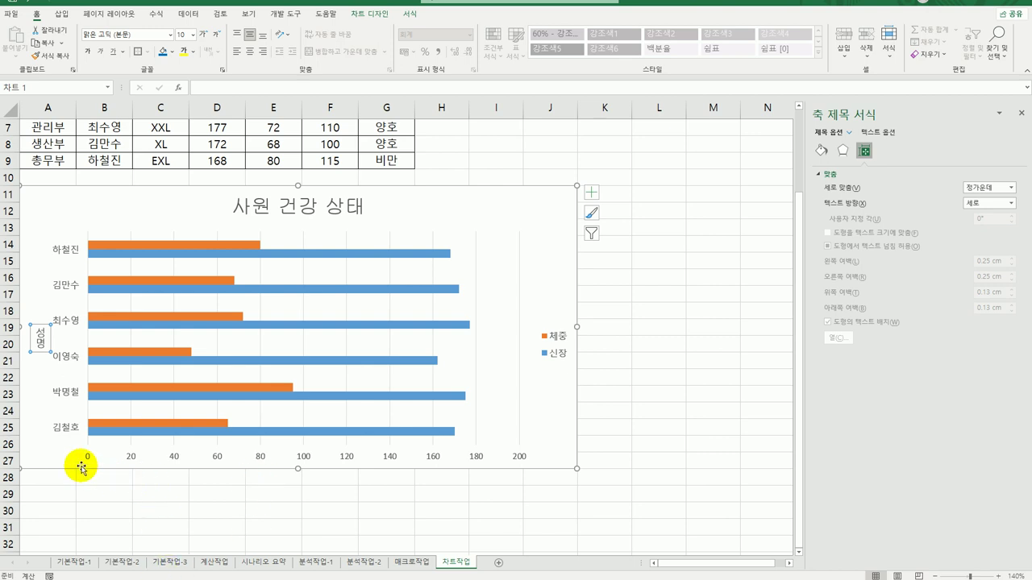
# Step: Set the horizontal value axis minimum to 40 and its major unit (기본) to 10
pyautogui.click(169, 456)
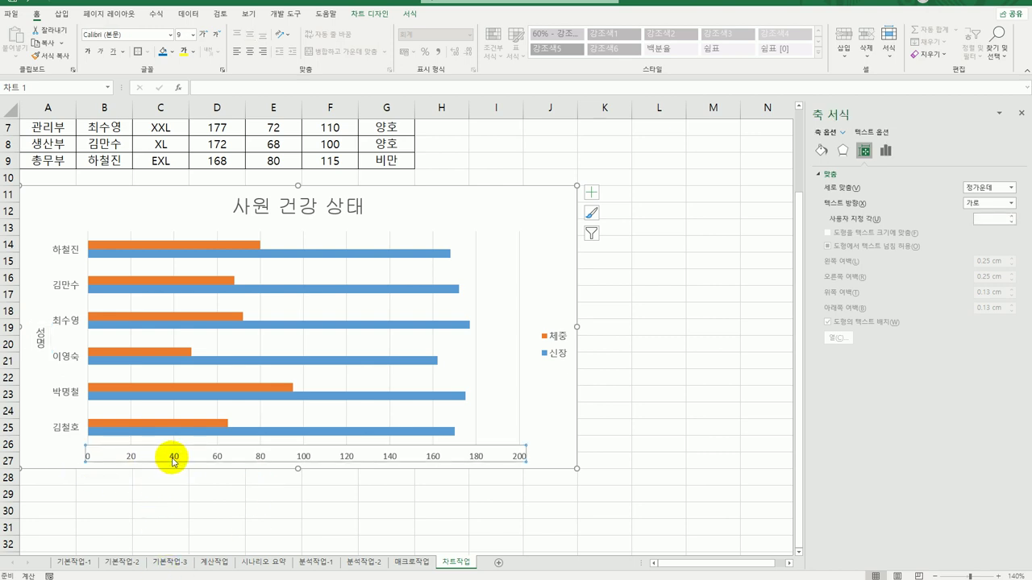
pyautogui.click(887, 150)
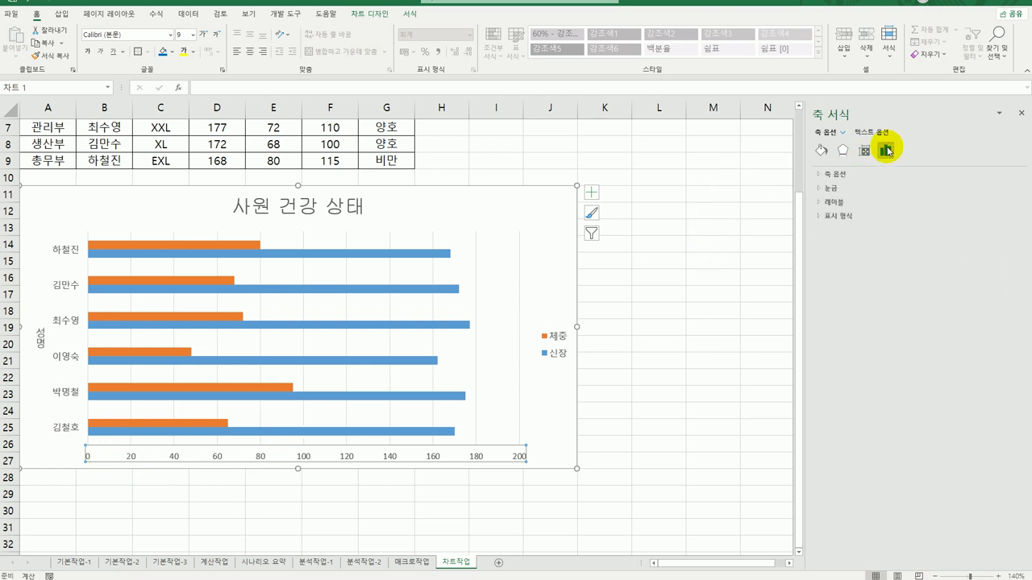
pyautogui.click(852, 179)
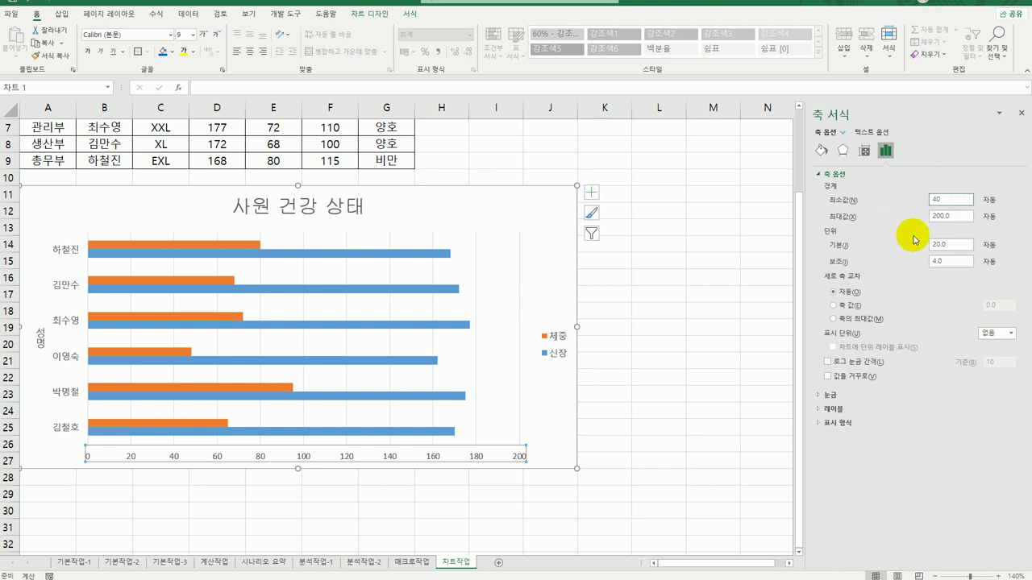
pyautogui.doubleClick(948, 245)
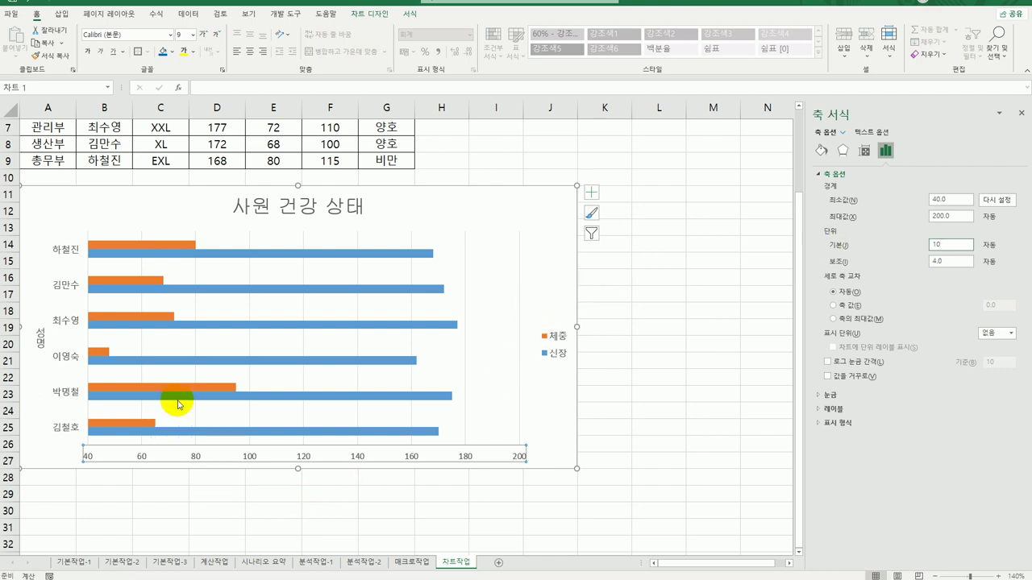
# Step: Turn on rounded corners (둥근 모서리) for the chart area border
pyautogui.click(546, 218)
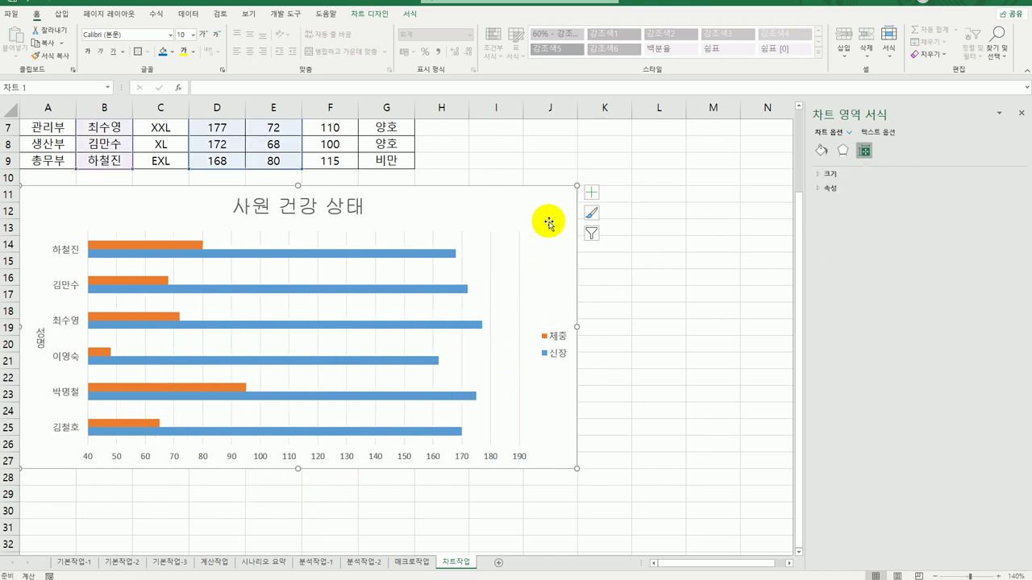
pyautogui.click(823, 152)
pyautogui.click(832, 188)
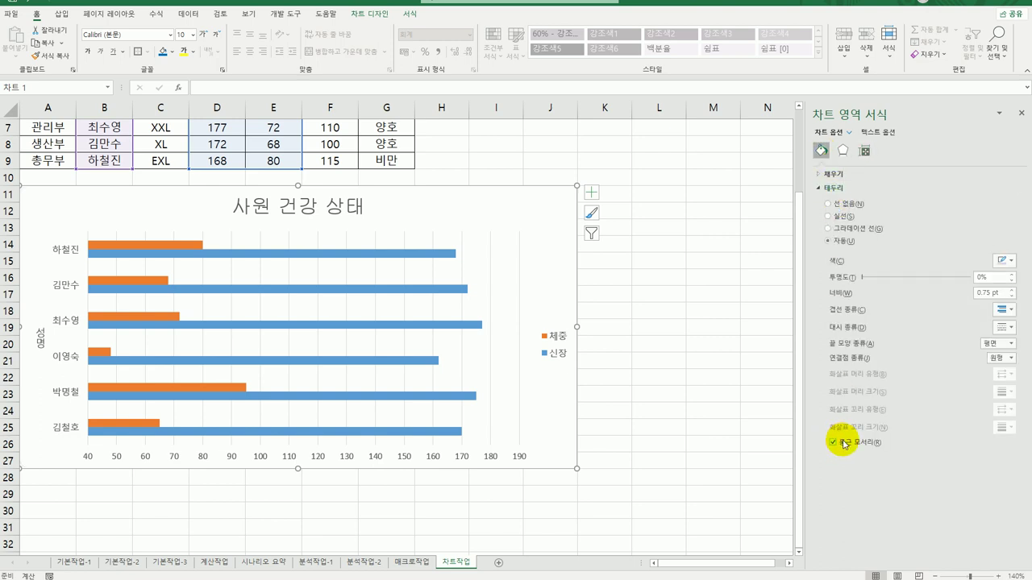
# Step: Apply the first outer (바깥쪽) shadow preset, cast toward the lower right, to the chart area and deselect the chart
pyautogui.click(842, 150)
pyautogui.click(842, 170)
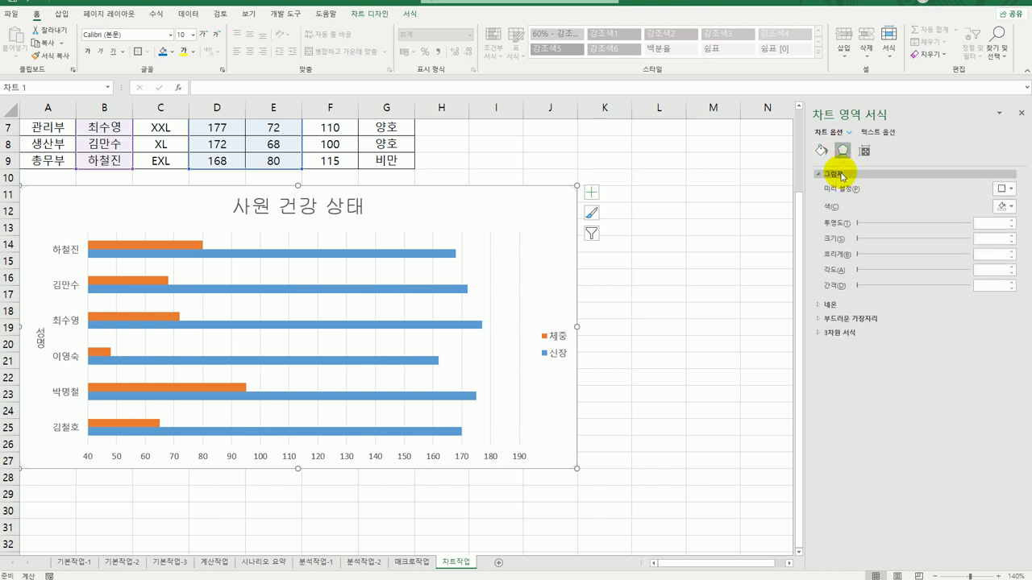
pyautogui.click(1007, 190)
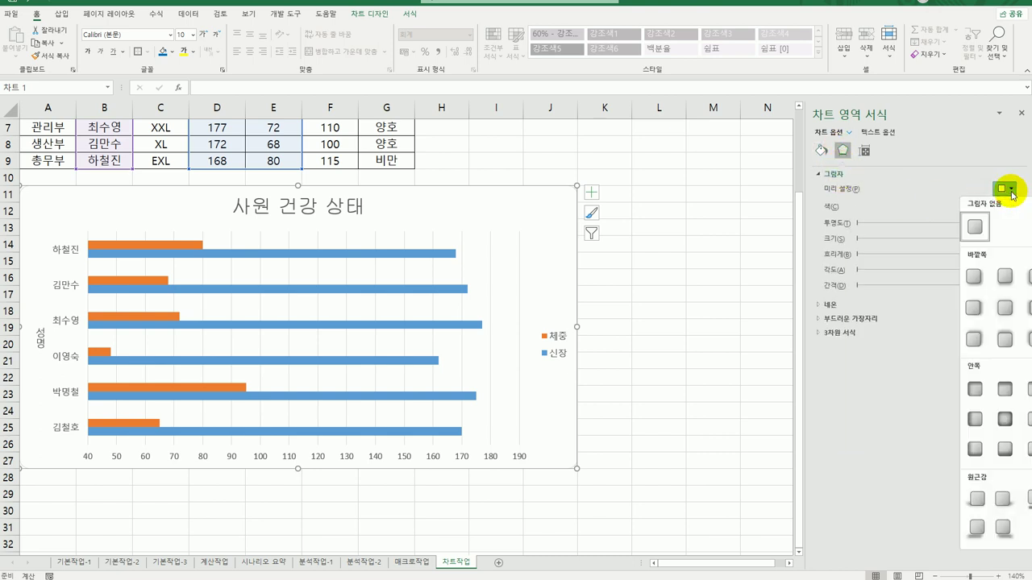
pyautogui.click(976, 281)
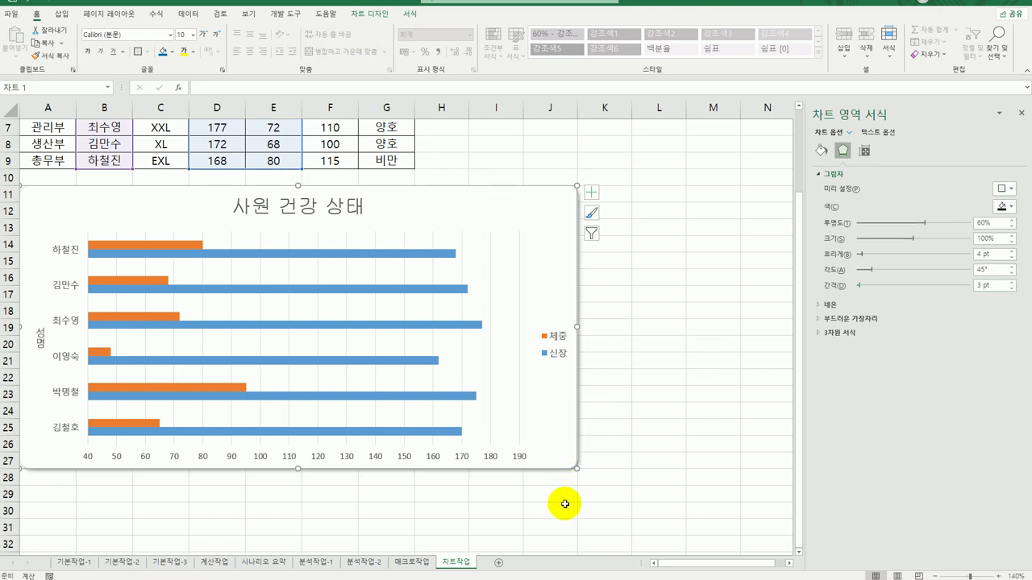
pyautogui.click(628, 508)
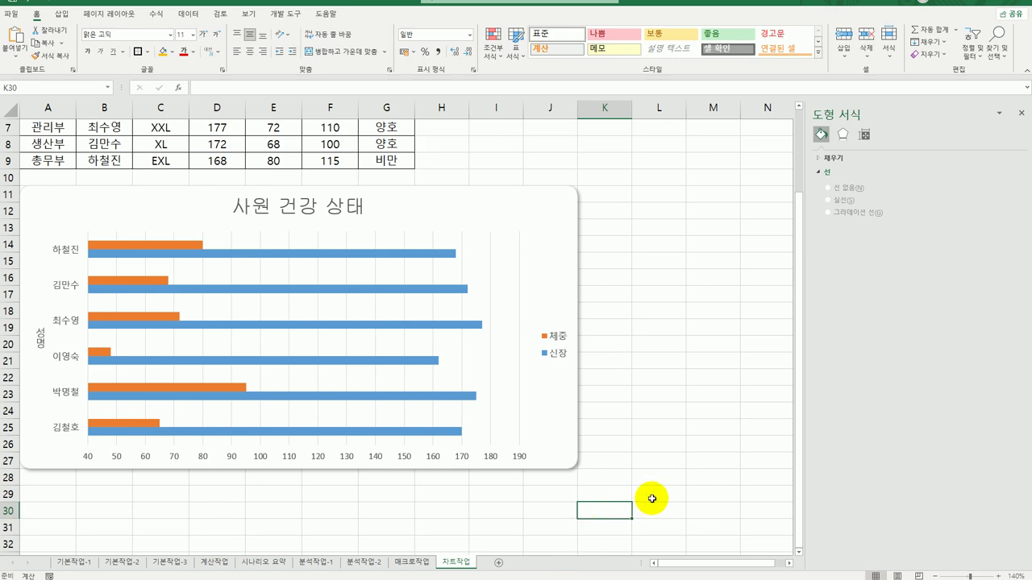
pyautogui.click(652, 499)
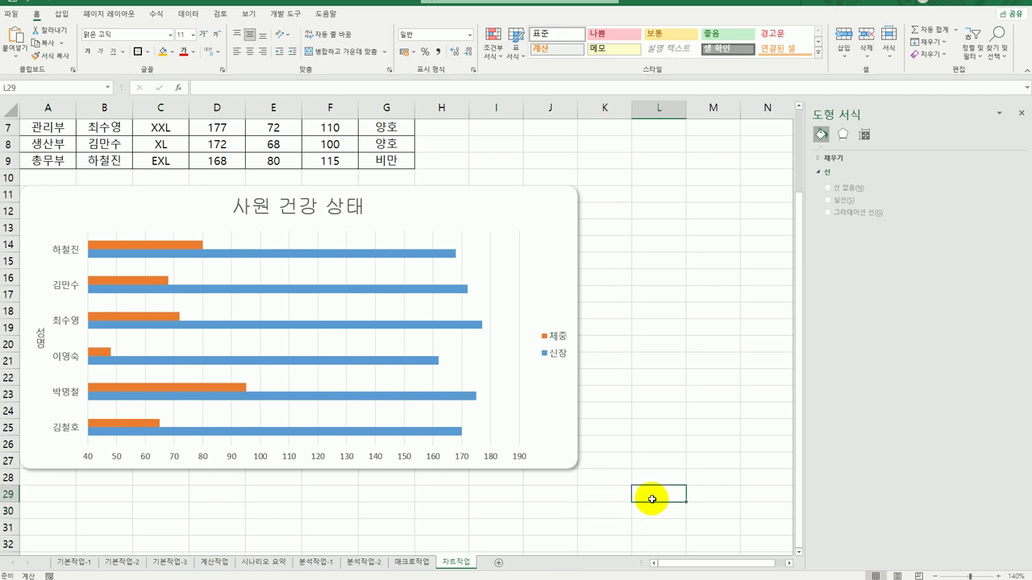